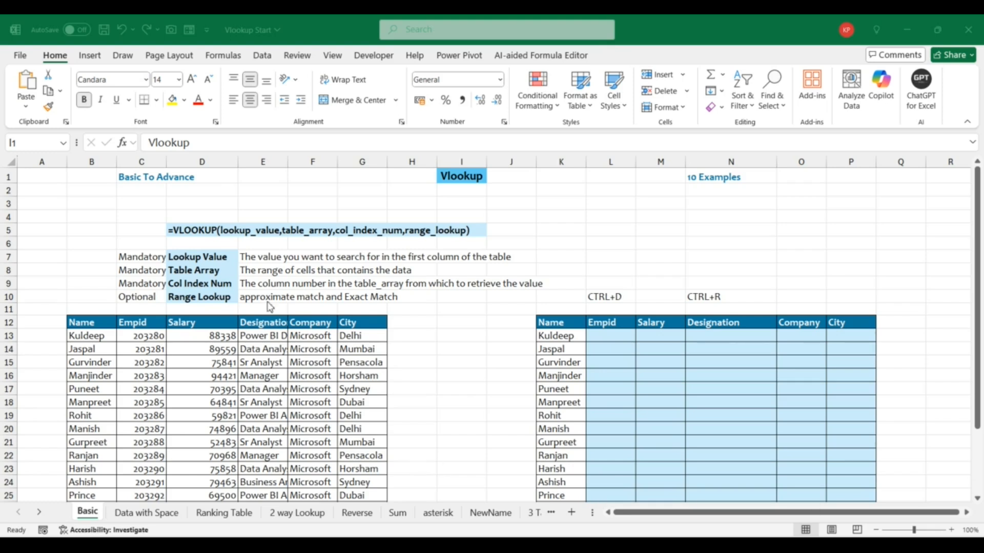
Step: Start a VLOOKUP formula in L13 with the column-locked reference $K13 as the lookup value
{"action": "left_click", "coordinate": [188, 231]}
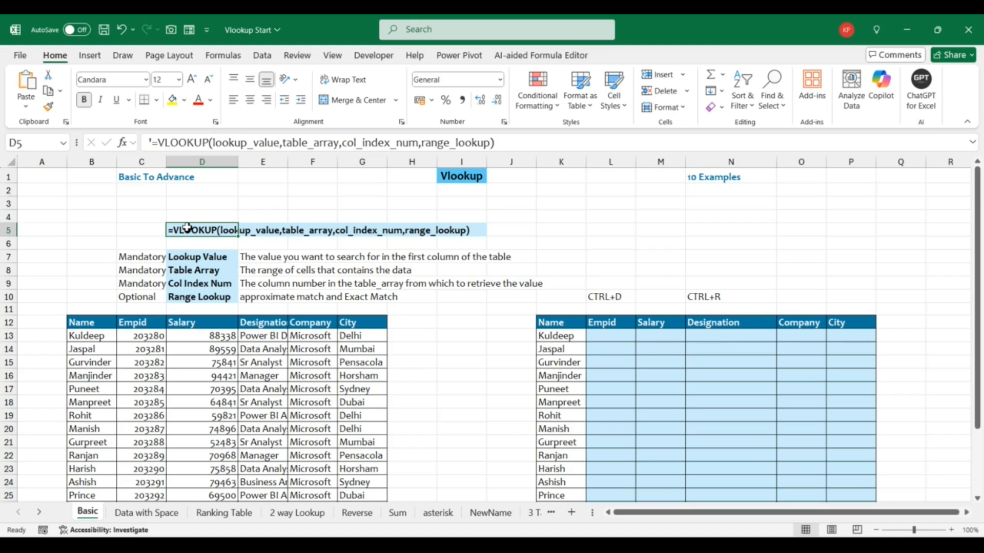
{"action": "left_click", "coordinate": [615, 340]}
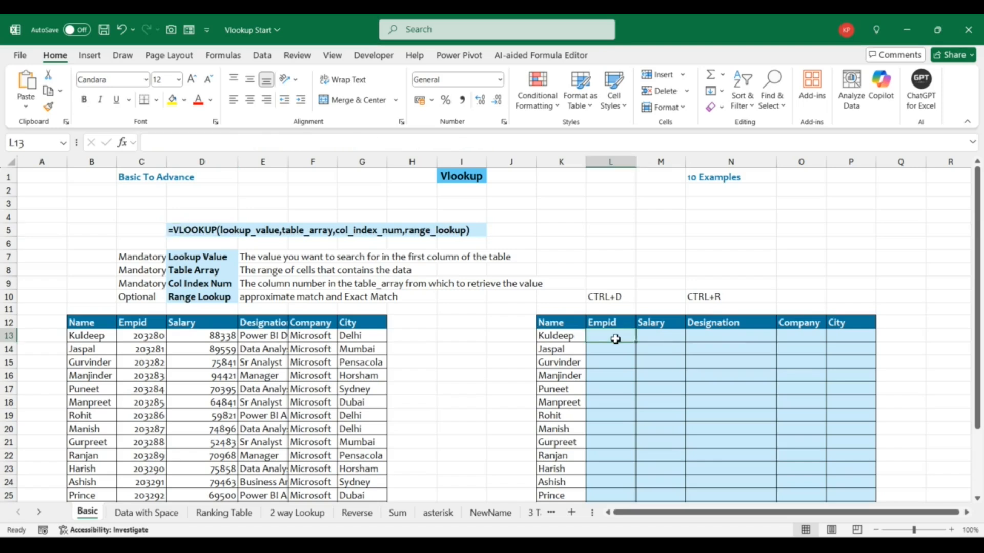
{"action": "type", "text": "="}
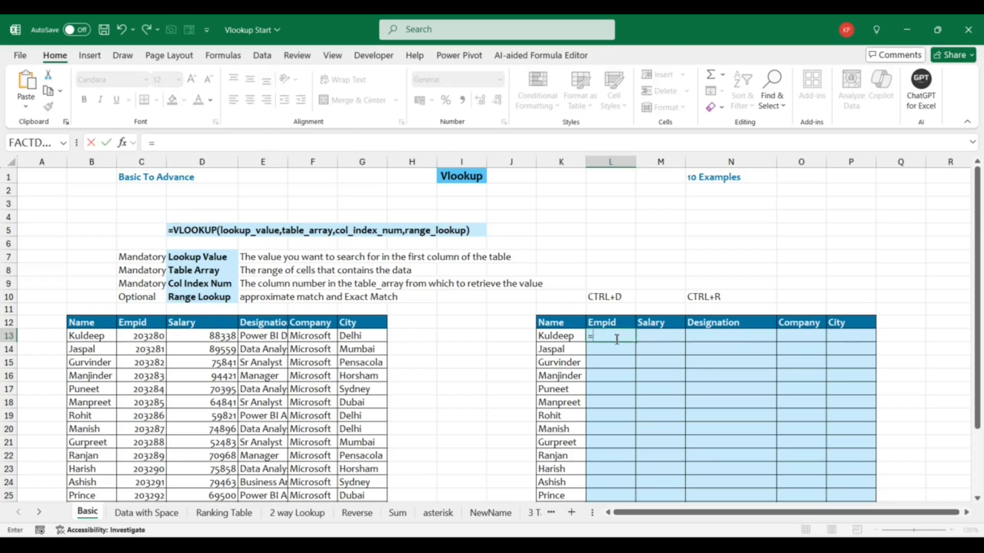
{"action": "type", "text": "vl"}
{"action": "key", "text": "Tab"}
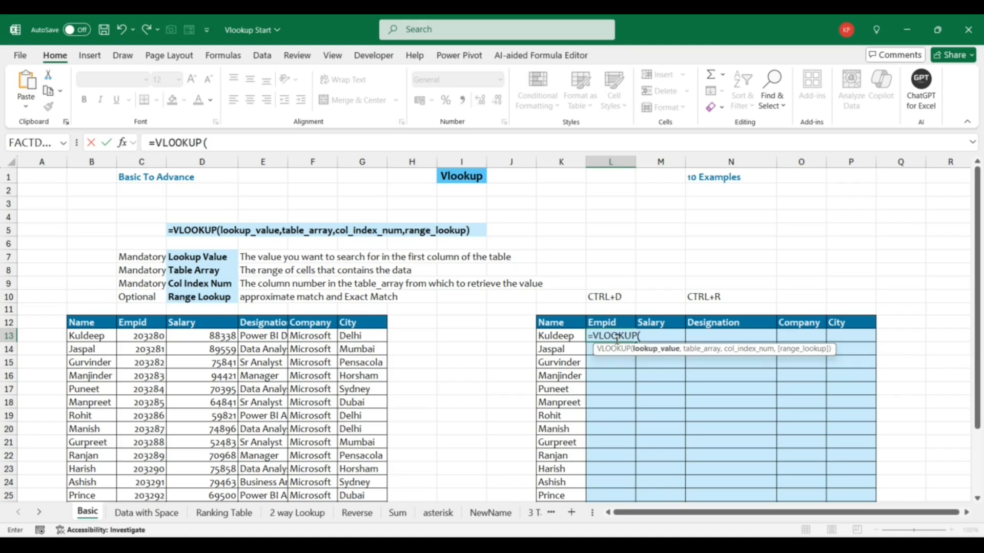
{"action": "key", "text": "Left"}
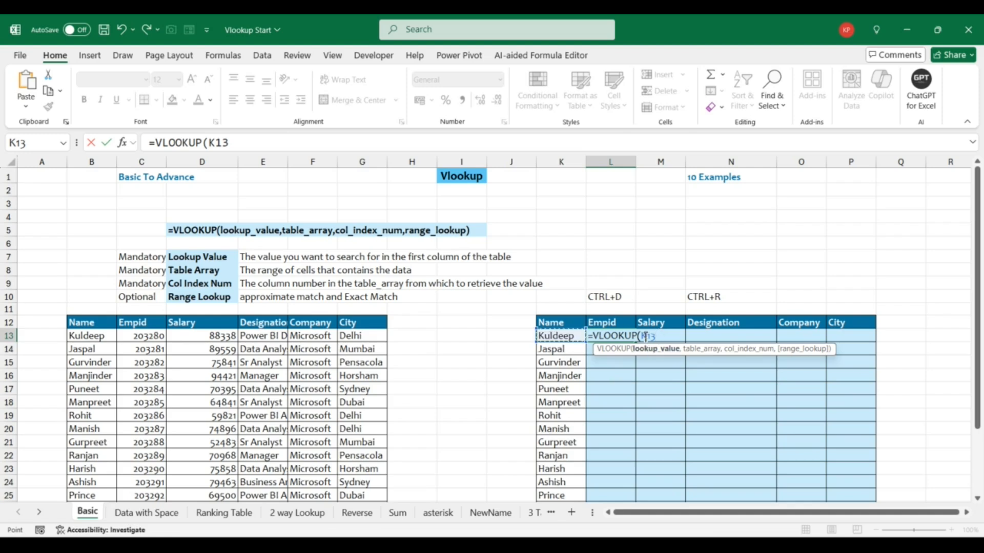
{"action": "key", "text": "F4"}
{"action": "key", "text": "F4"}
{"action": "key", "text": "F4"}
{"action": "type", "text": ","}
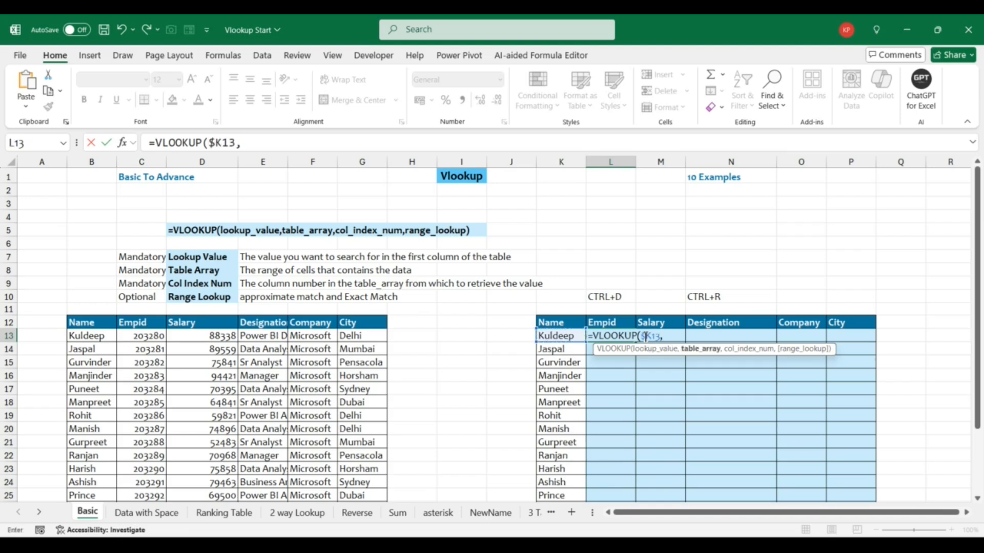
Step: Complete the L13 formula with table array $B$12:$G$30, column index 2 and match type 0
{"action": "left_click", "coordinate": [91, 324]}
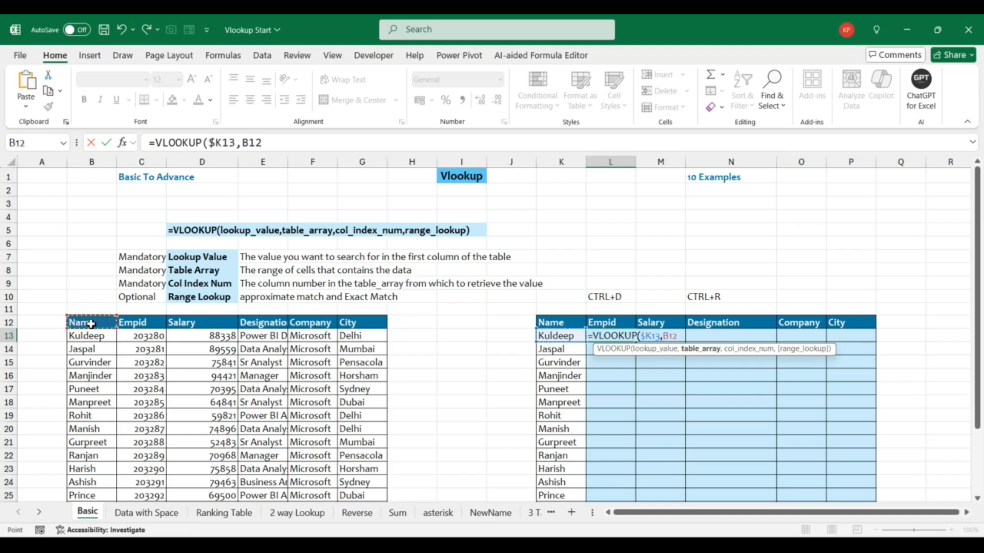
{"action": "key", "text": "ctrl+shift+Right"}
{"action": "key", "text": "ctrl+shift+Down"}
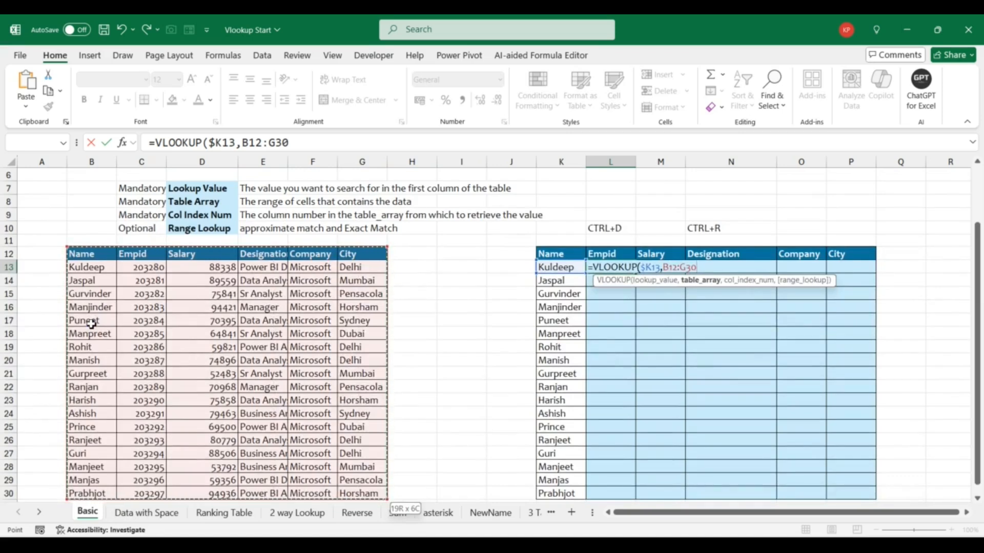
{"action": "key", "text": "F4"}
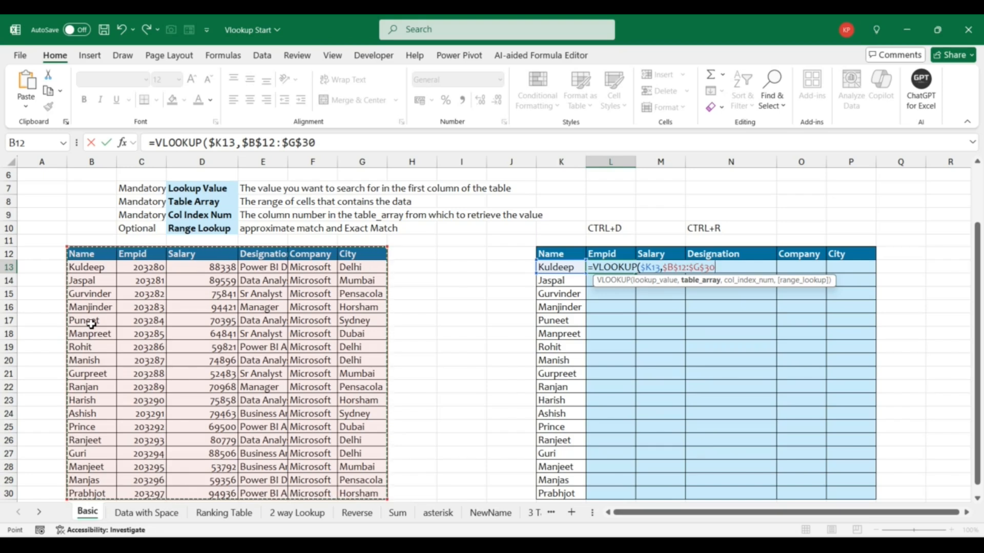
{"action": "type", "text": ","}
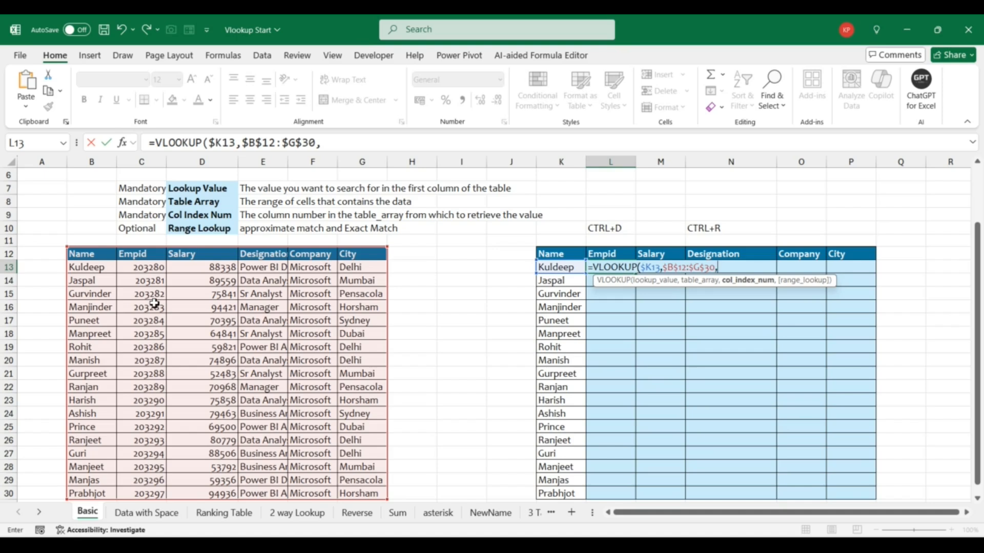
{"action": "type", "text": "2,0"}
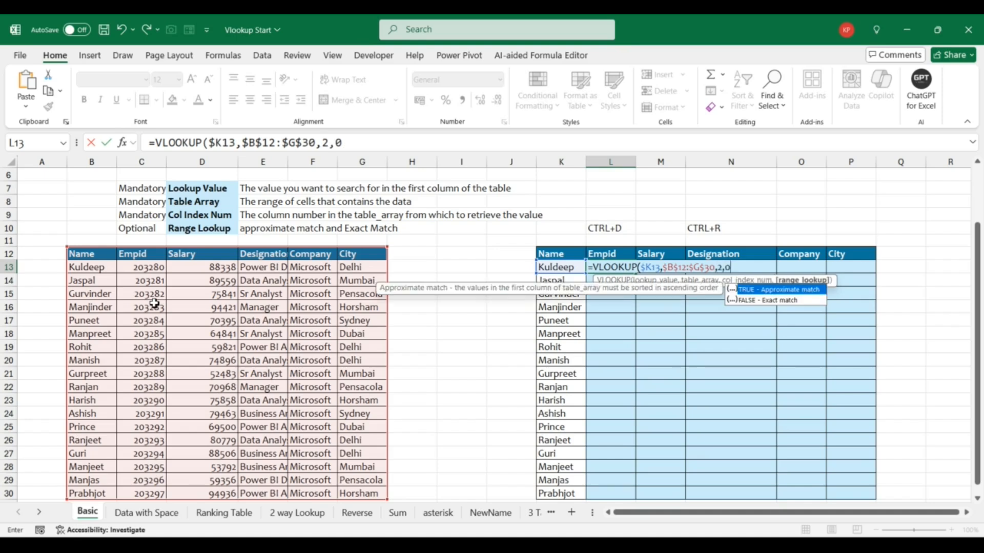
{"action": "type", "text": ")"}
{"action": "key", "text": "Return"}
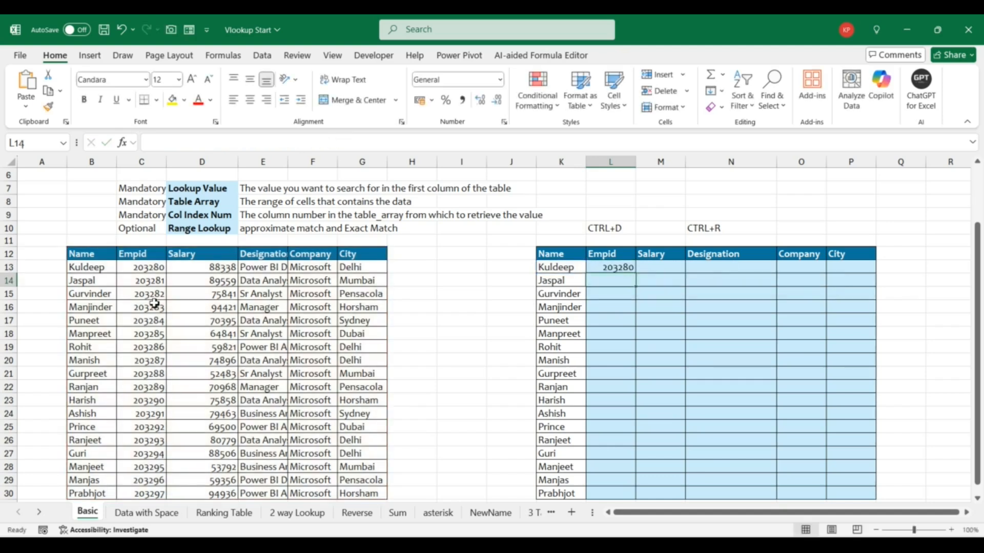
Step: Fill the Empid lookup formula from L13 down to L30
{"action": "key", "text": "Up"}
{"action": "key", "text": "Left"}
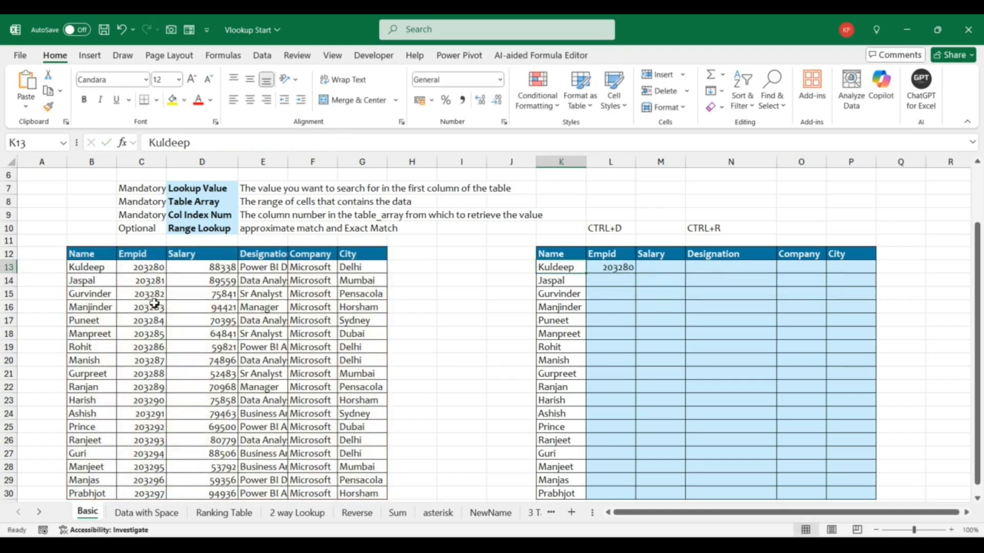
{"action": "key", "text": "ctrl+Down"}
{"action": "key", "text": "Right"}
{"action": "key", "text": "ctrl+shift+Up"}
{"action": "key", "text": "ctrl+d"}
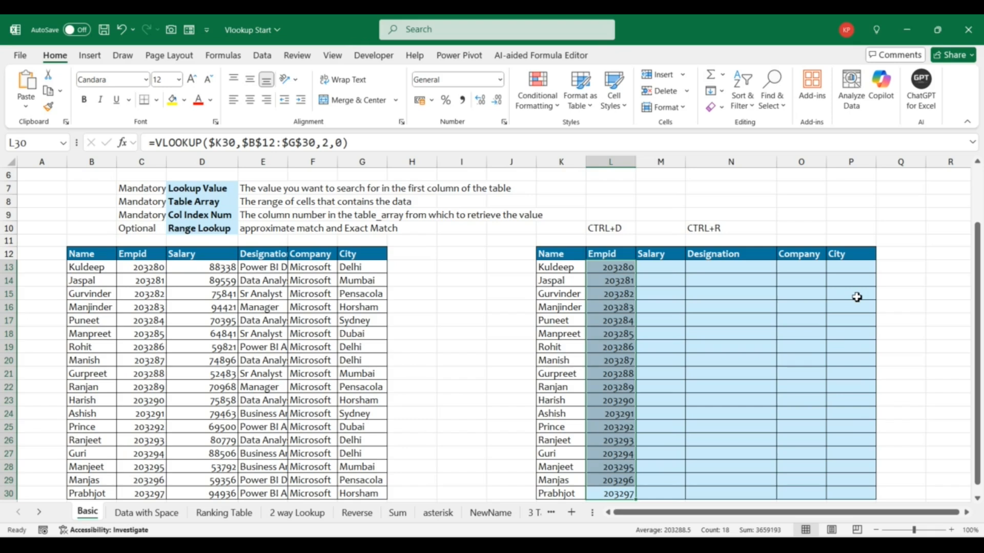
Step: Fill the Empid formulas rightward across the Salary, Designation, Company and City columns for rows 13 to 30
{"action": "key", "text": "shift+Right"}
{"action": "key", "text": "shift+Right"}
{"action": "key", "text": "shift+Right"}
{"action": "key", "text": "shift+Right"}
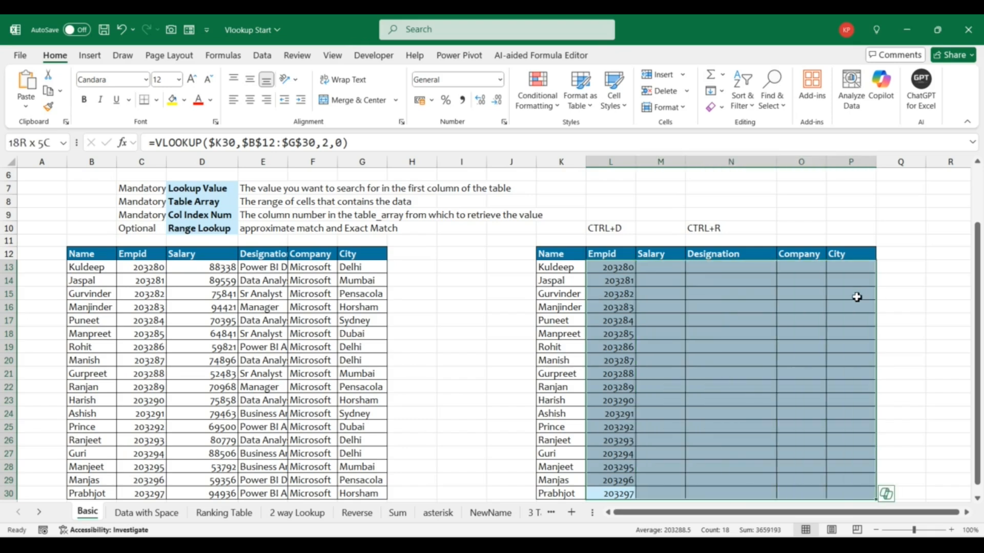
{"action": "key", "text": "ctrl+r"}
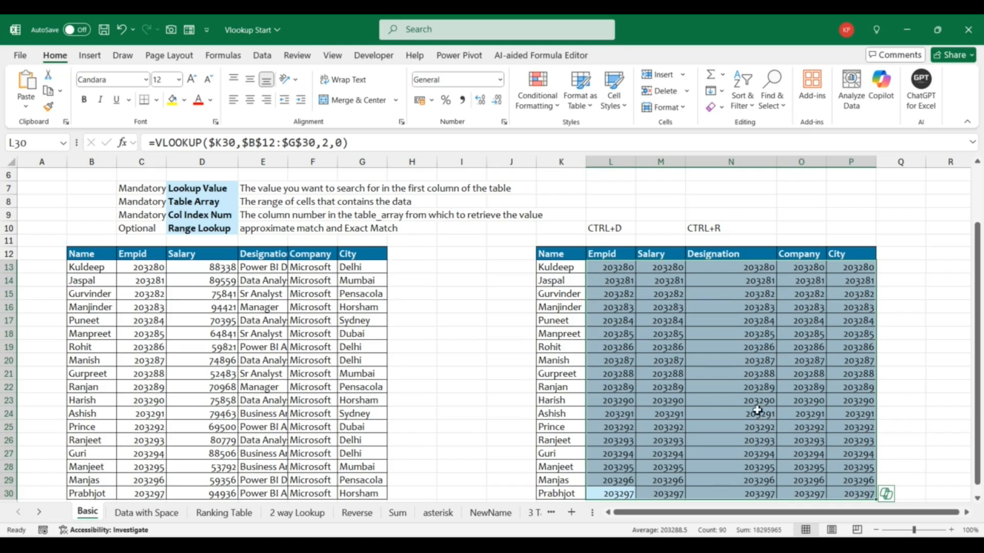
Step: Set the column index to 3 in the Salary lookup formula in M13
{"action": "left_click", "coordinate": [667, 271]}
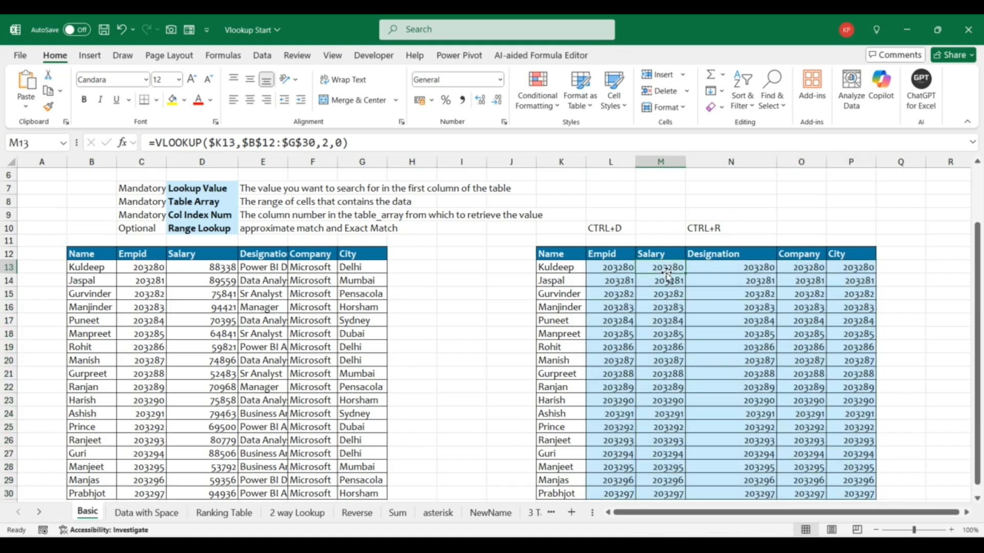
{"action": "left_click", "coordinate": [620, 268]}
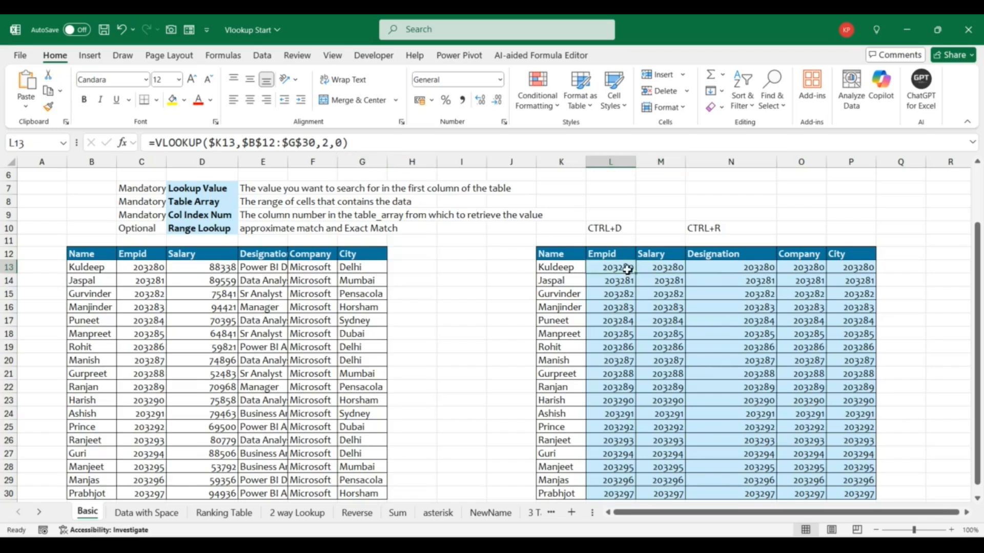
{"action": "left_click", "coordinate": [662, 268]}
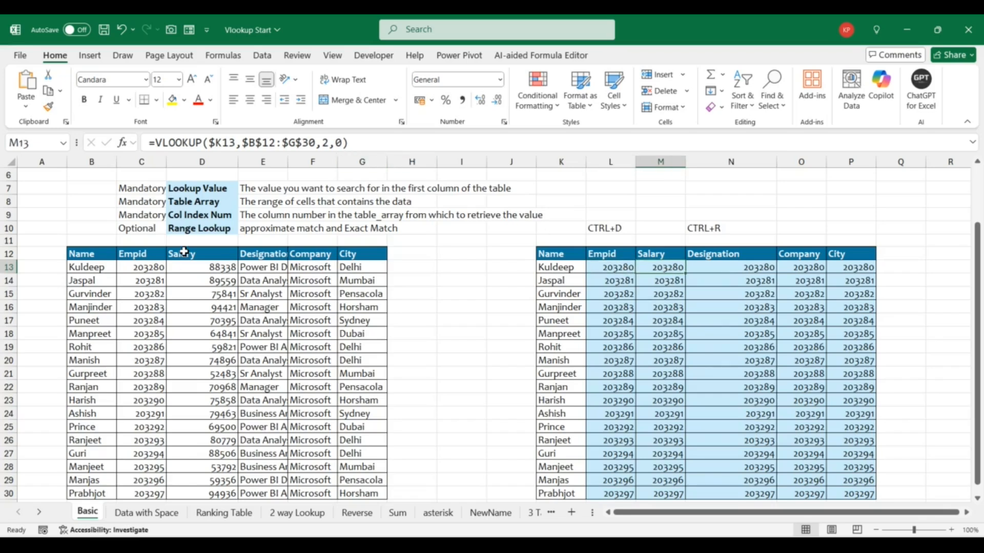
{"action": "left_click", "coordinate": [328, 142]}
{"action": "key", "text": "BackSpace"}
{"action": "type", "text": "3"}
{"action": "key", "text": "Return"}
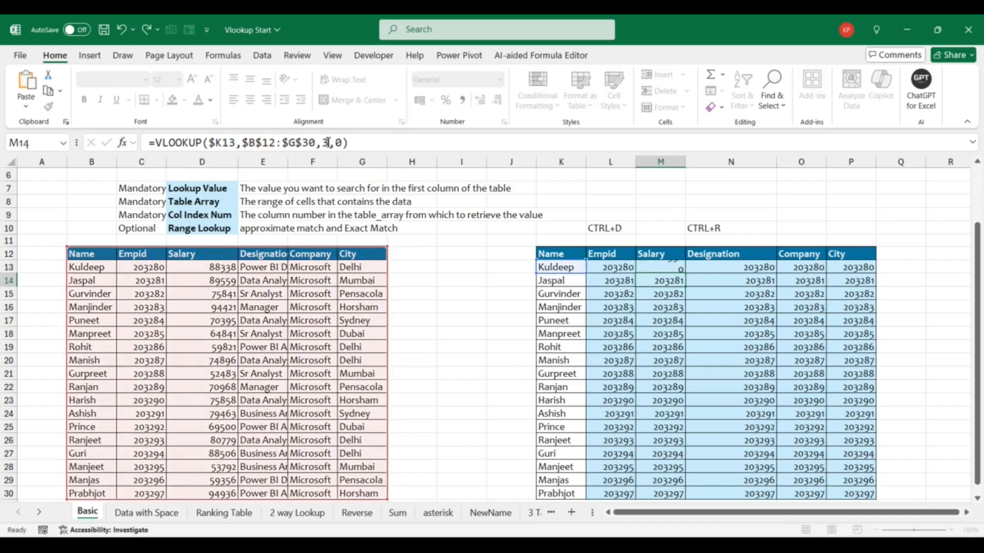
{"action": "key", "text": "Up"}
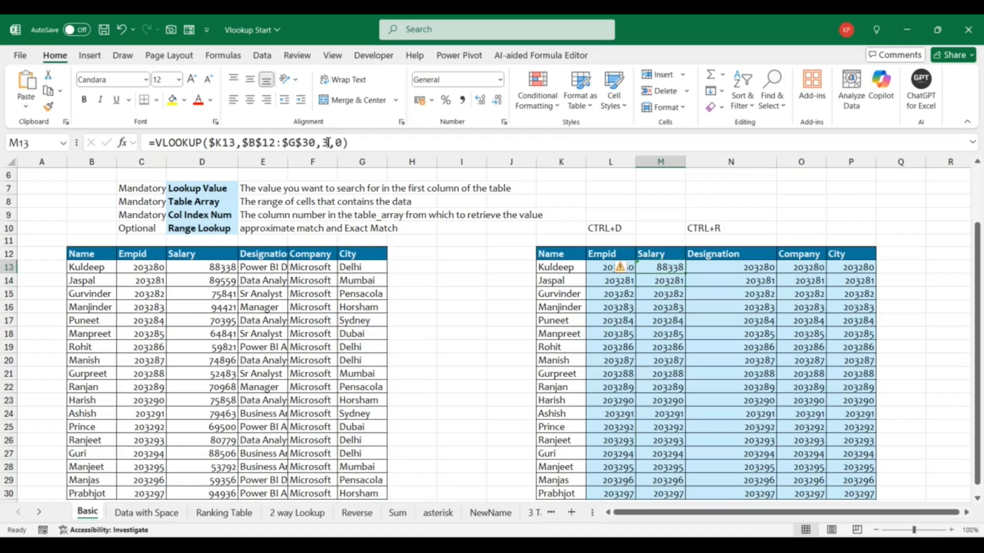
Step: Set the column index to 4 in the Designation lookup formula in N13
{"action": "key", "text": "Right"}
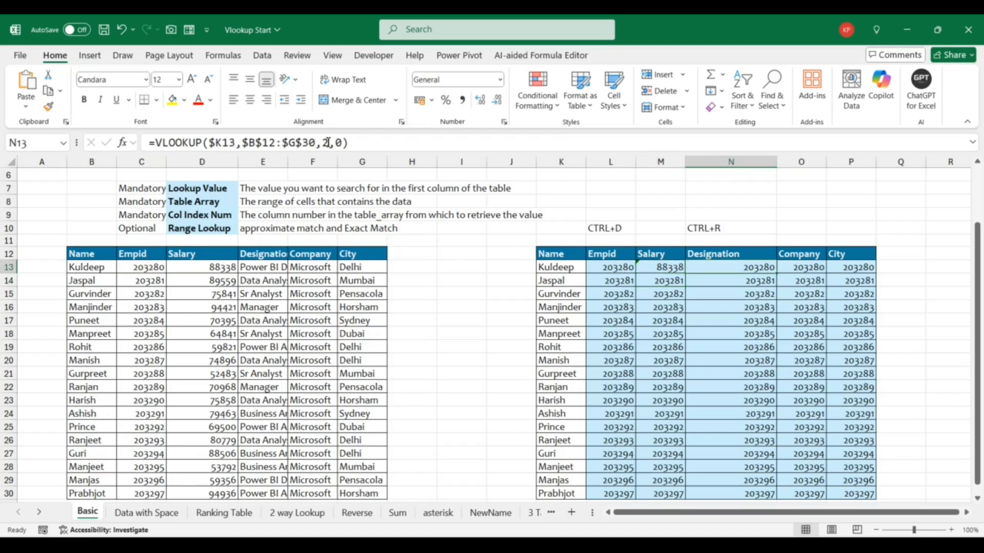
{"action": "left_click", "coordinate": [329, 142]}
{"action": "key", "text": "BackSpace"}
{"action": "type", "text": "4"}
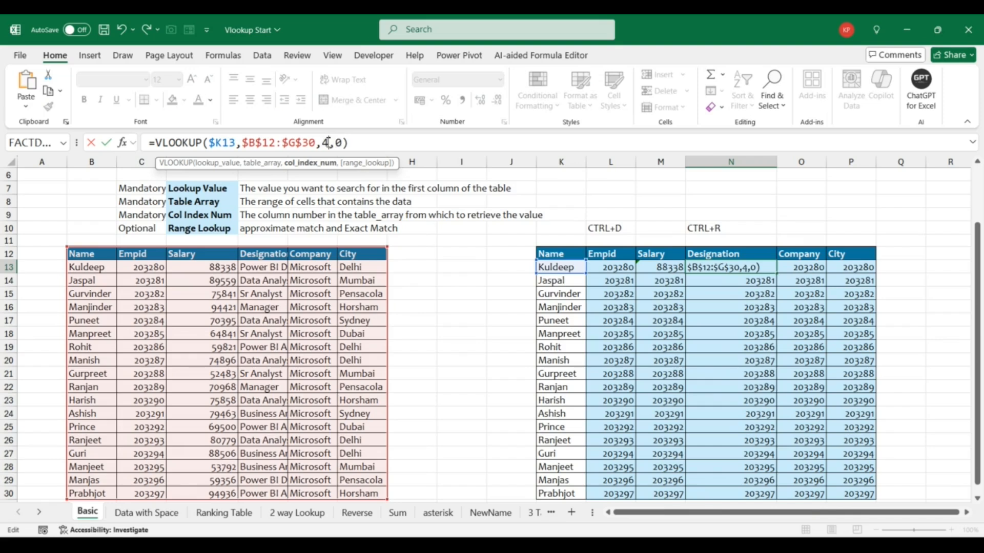
{"action": "key", "text": "Return"}
{"action": "key", "text": "Up"}
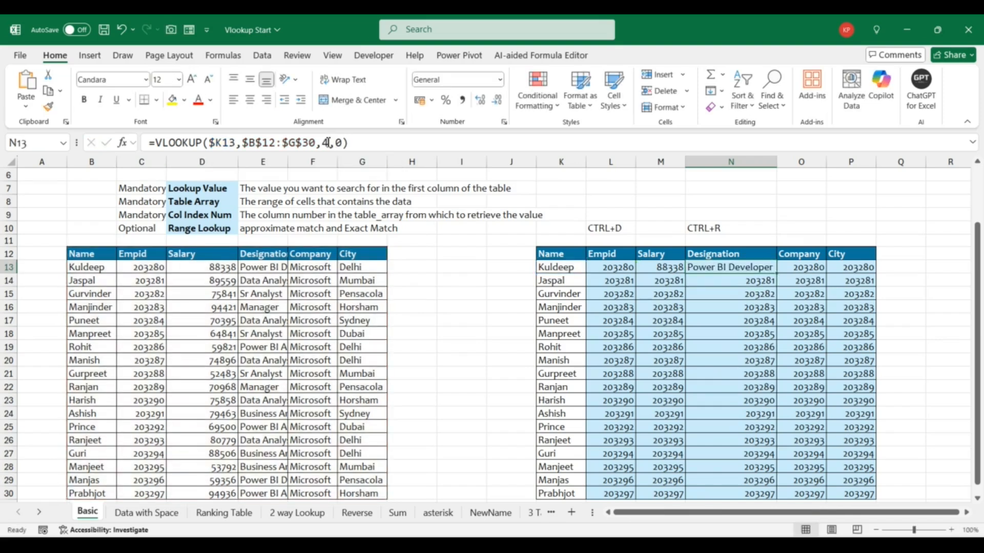
Step: Set the column index to 5 in the Company lookup formula in O13
{"action": "key", "text": "Right"}
{"action": "left_click", "coordinate": [329, 142]}
{"action": "key", "text": "BackSpace"}
{"action": "type", "text": "5"}
{"action": "key", "text": "Return"}
{"action": "key", "text": "Up"}
Step: Set the column index to 6 in the City lookup formula in P13
{"action": "key", "text": "Right"}
{"action": "left_click", "coordinate": [329, 143]}
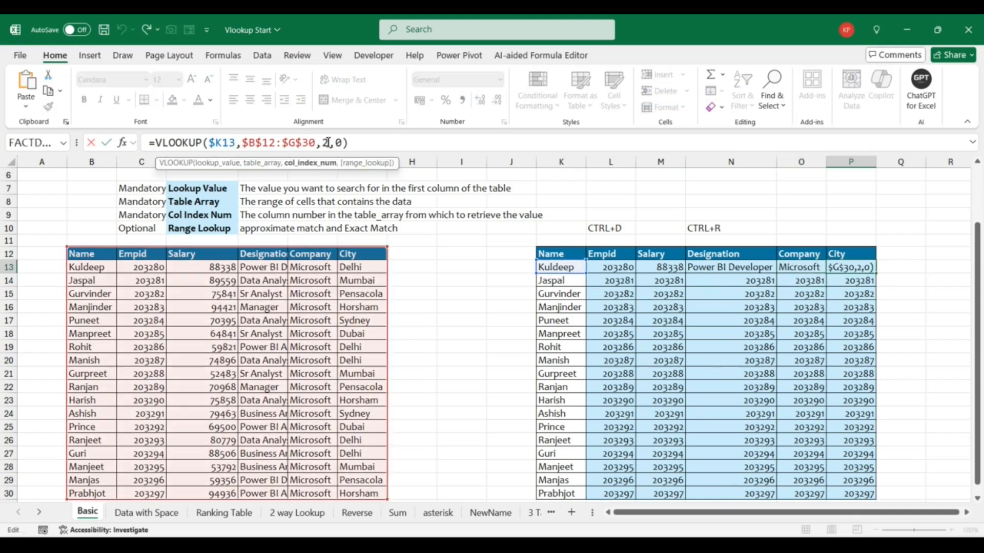
{"action": "key", "text": "BackSpace"}
{"action": "type", "text": "6"}
{"action": "key", "text": "Return"}
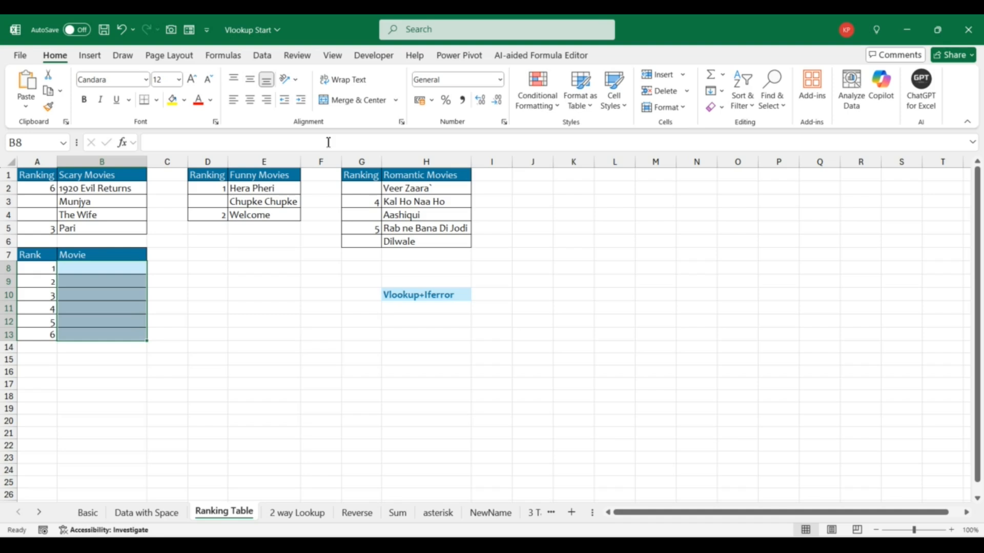
Step: On the Basic sheet, fill the corrected formulas in M13:P13 down to row 30
{"action": "left_click", "coordinate": [88, 513]}
{"action": "key", "text": "Home"}
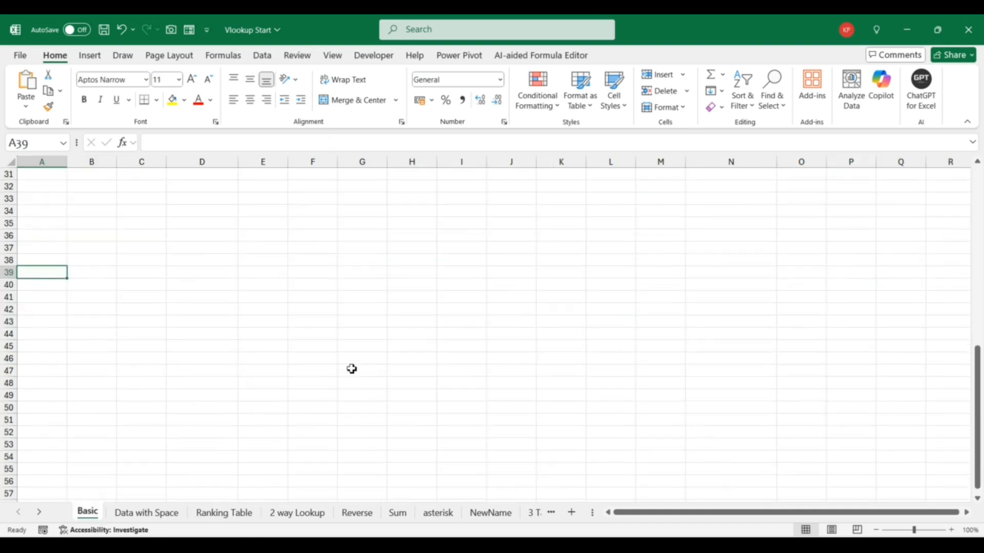
{"action": "key", "text": "ctrl+Home"}
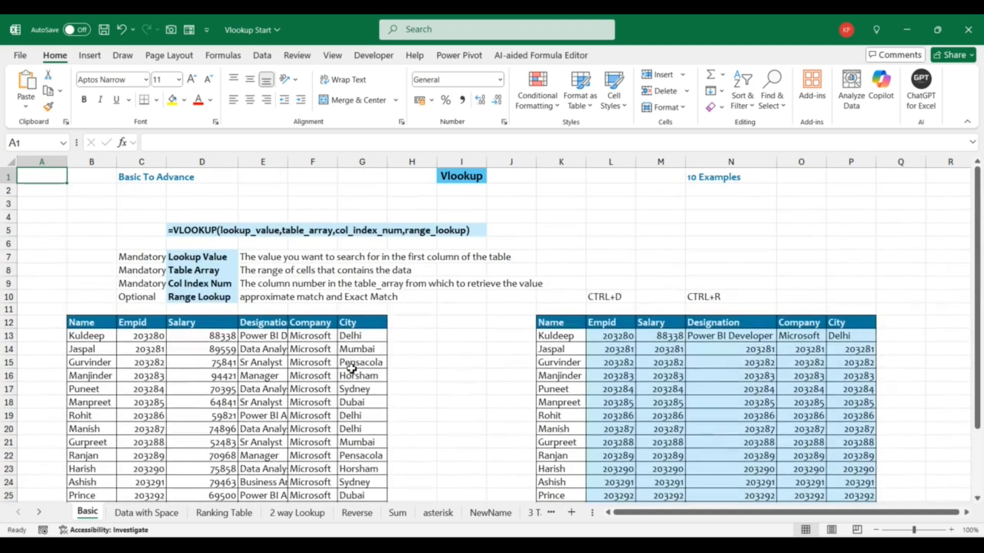
{"action": "left_click_drag", "start_coordinate": [673, 338], "coordinate": [690, 338]}
{"action": "key", "text": "shift+Right"}
{"action": "key", "text": "shift+Right"}
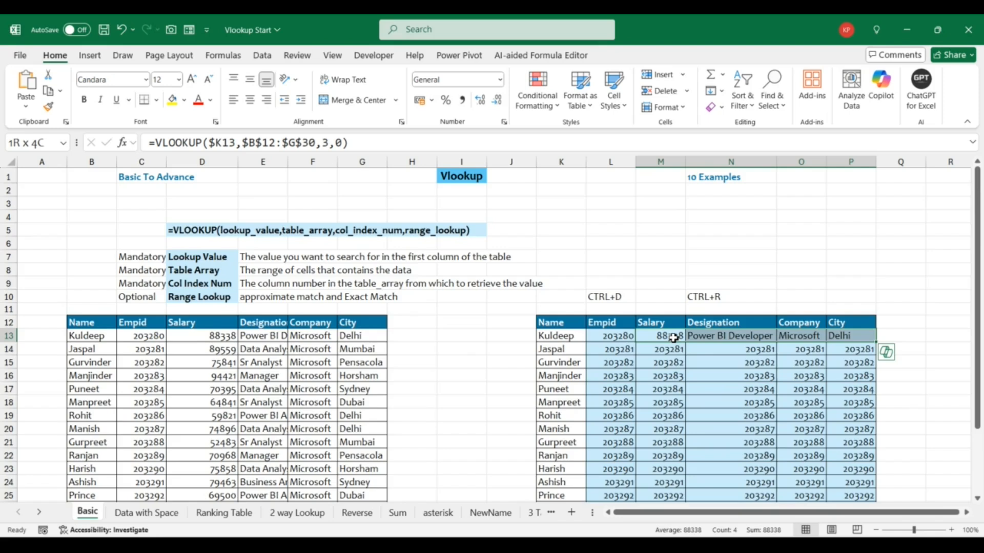
{"action": "key", "text": "ctrl+shift+Down"}
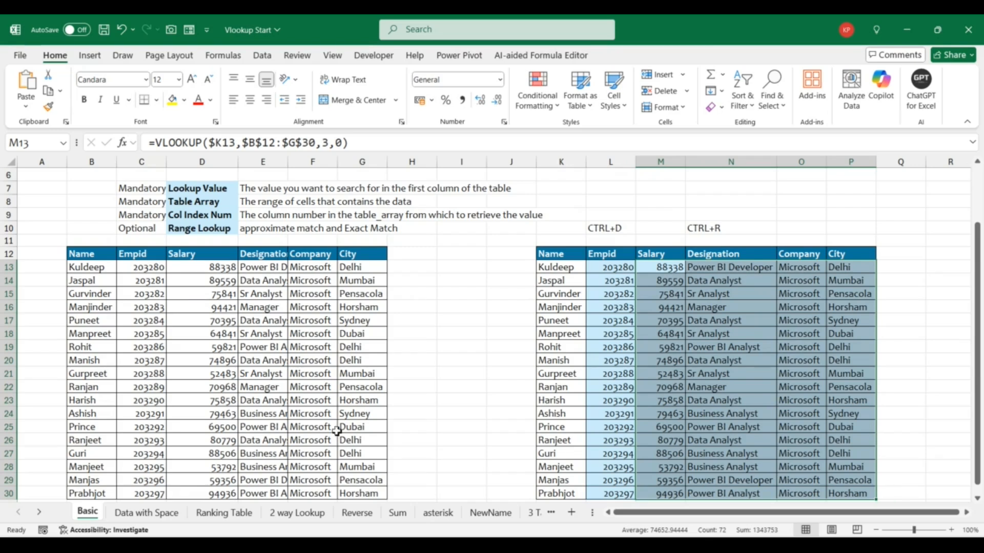
Step: On the Data with Space sheet, compare the first ID in Our Records with the one in Data Dump, then select Customer cell J6
{"action": "left_click", "coordinate": [145, 515]}
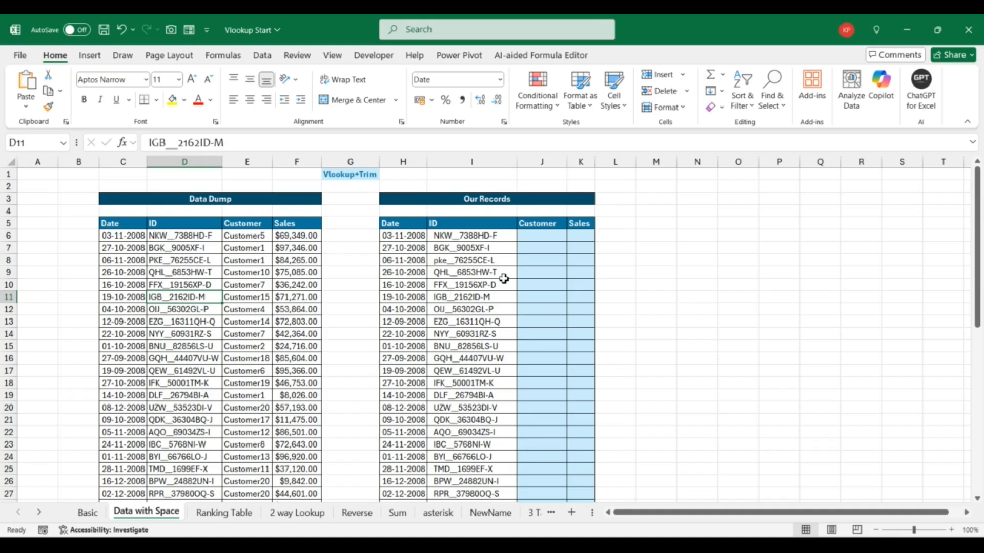
{"action": "left_click", "coordinate": [454, 238]}
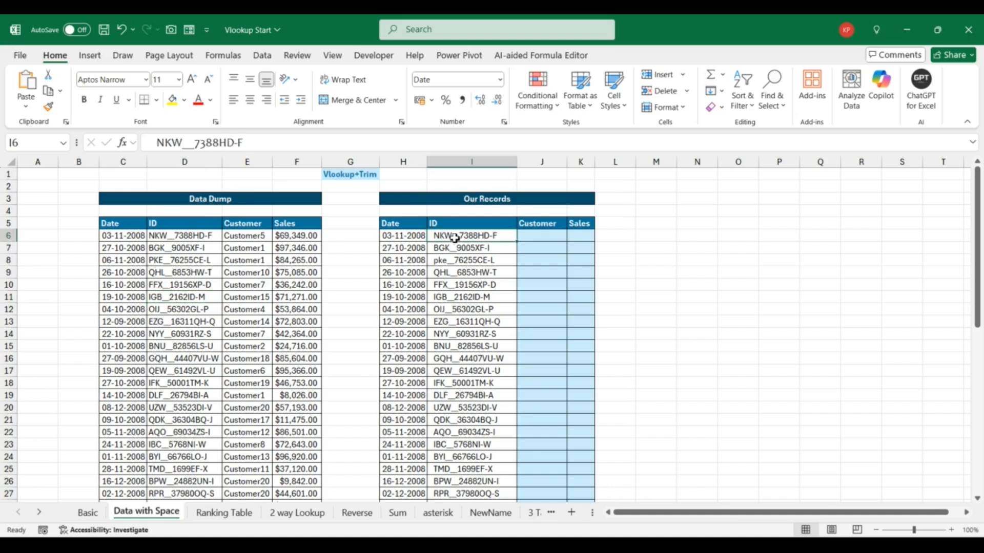
{"action": "left_click", "coordinate": [164, 235]}
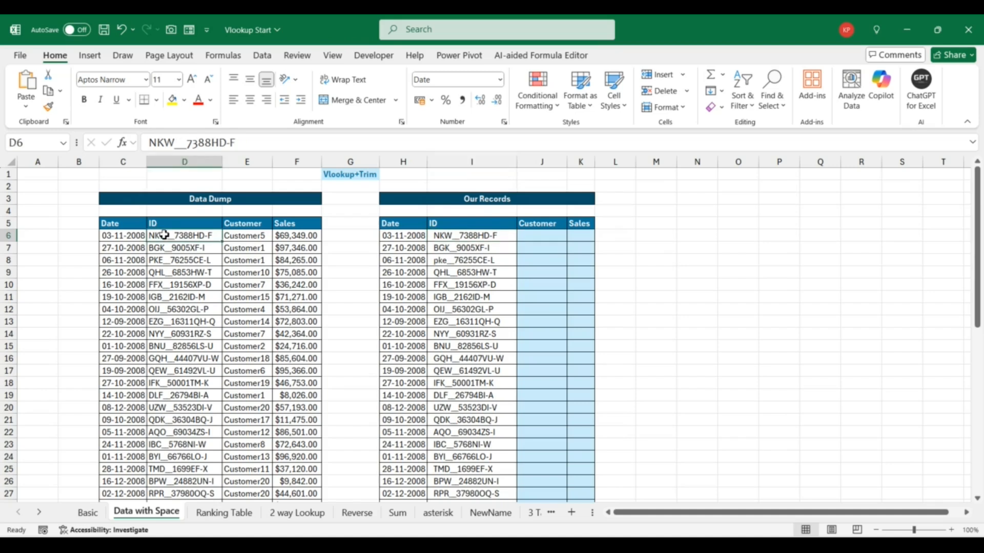
{"action": "left_click", "coordinate": [437, 237]}
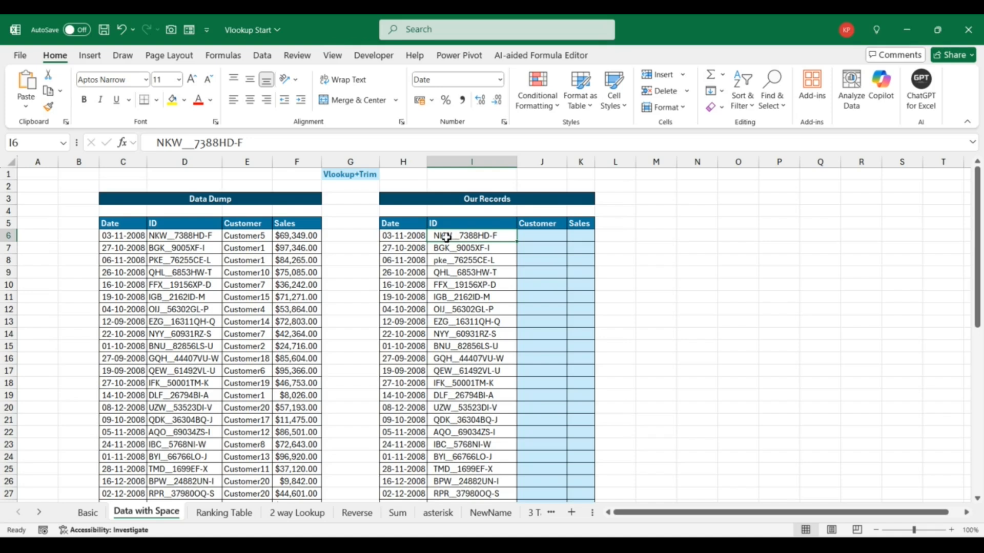
{"action": "left_click", "coordinate": [551, 234]}
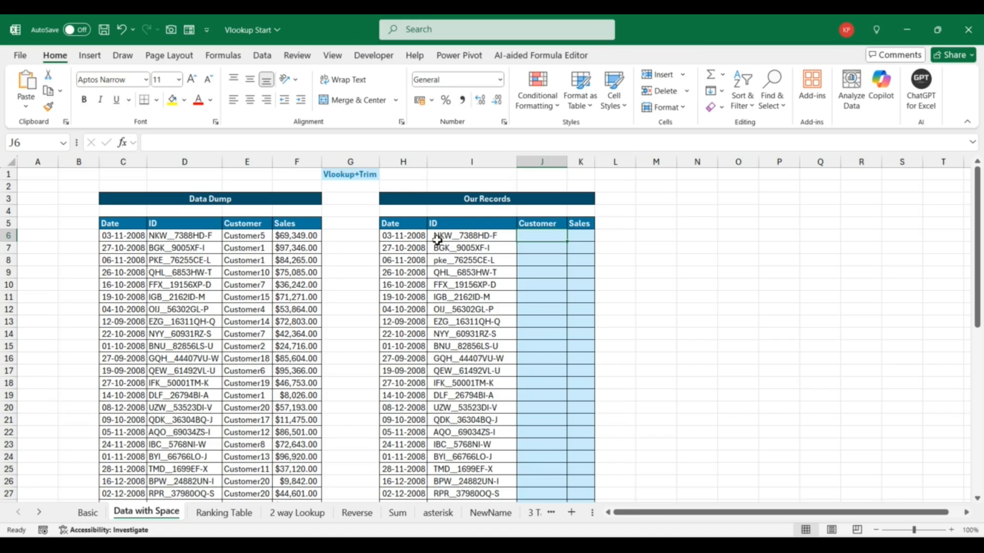
Step: Enter =TRIM(I6) in Customer cell J6 and widen column J to fit its contents
{"action": "type", "text": "="}
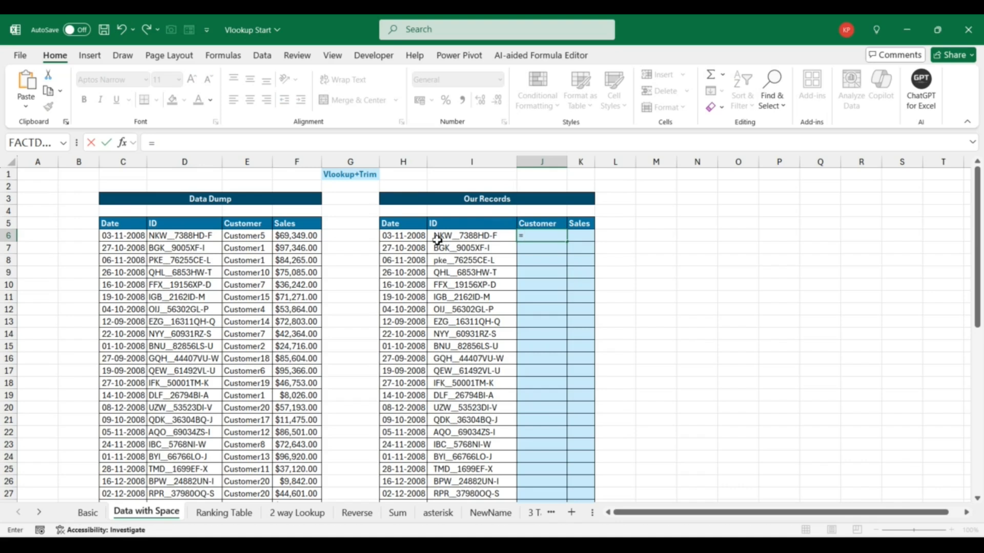
{"action": "type", "text": "trim"}
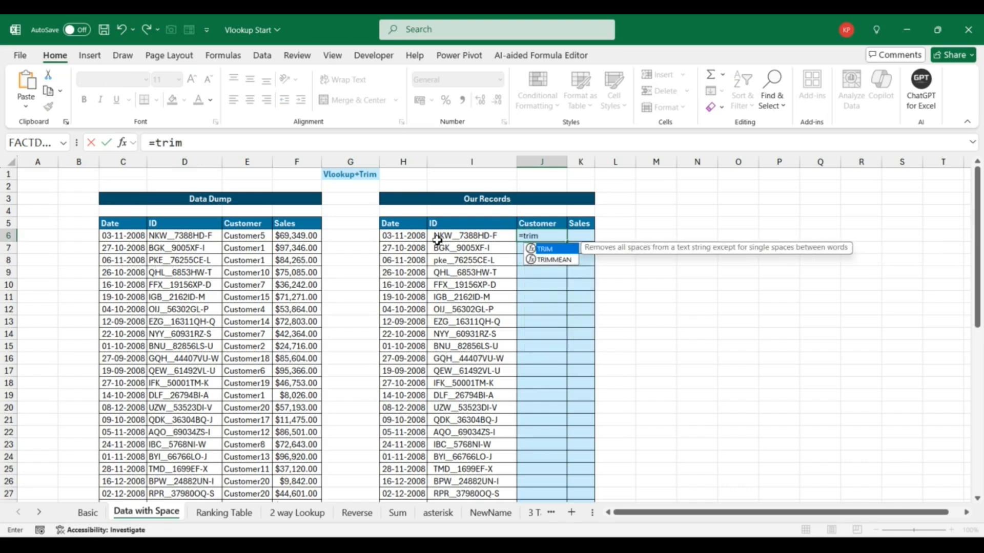
{"action": "key", "text": "Tab"}
{"action": "left_click", "coordinate": [437, 239]}
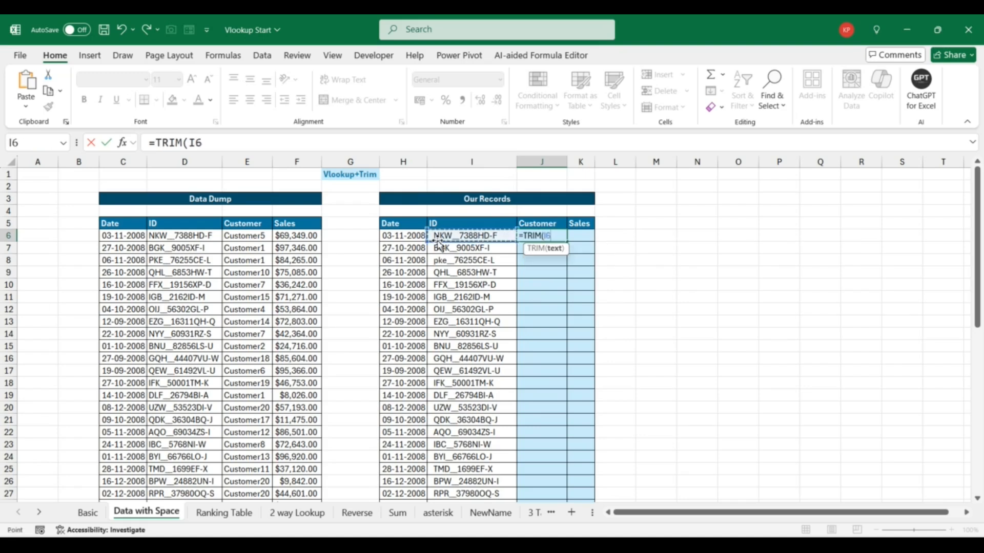
{"action": "type", "text": ")"}
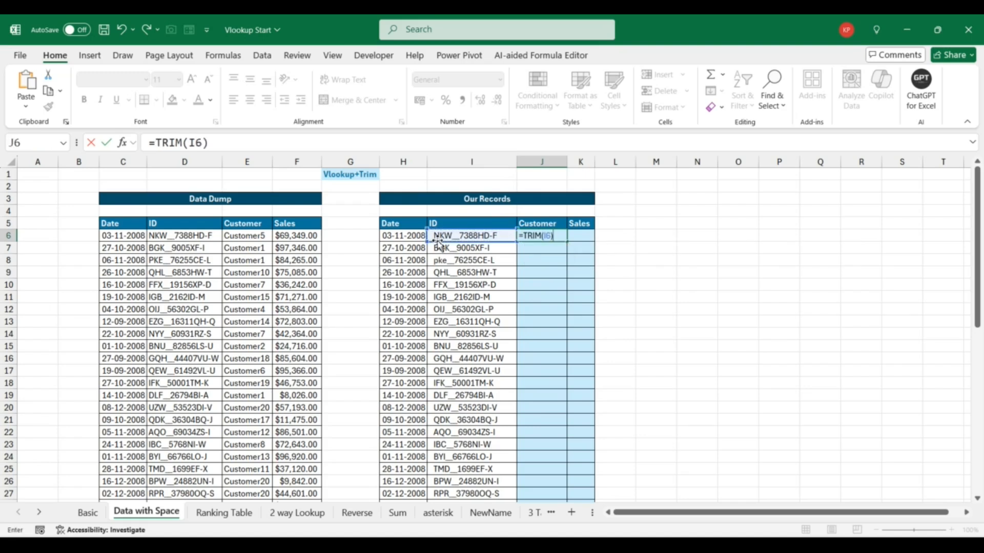
{"action": "key", "text": "Return"}
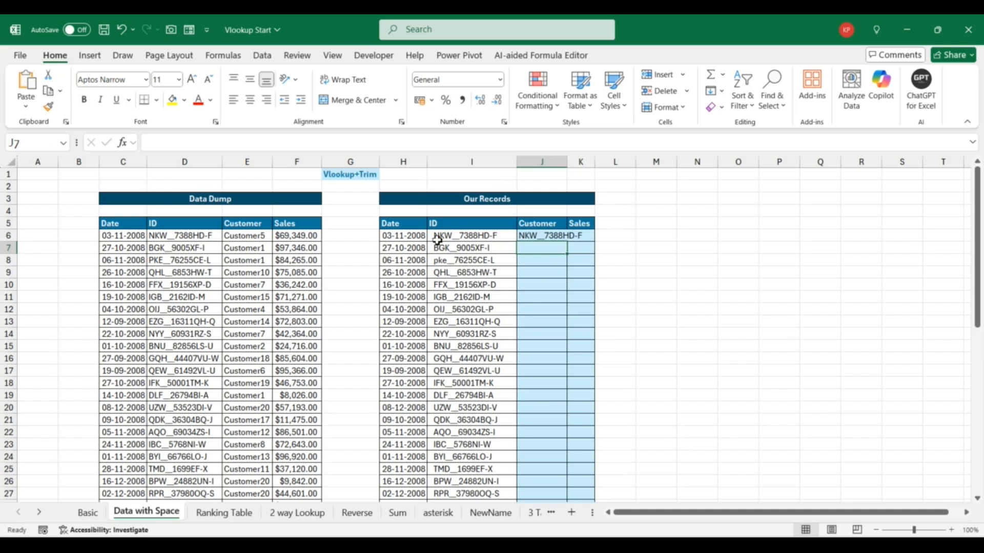
{"action": "double_click", "coordinate": [567, 161]}
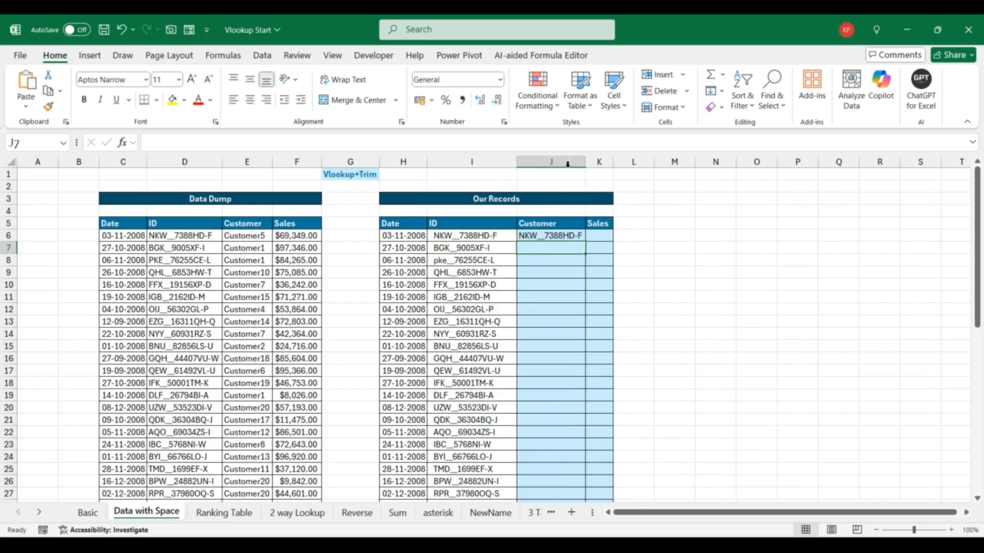
Step: Wrap the TRIM formula in J6 in a VLOOKUP so that TRIM(I6) is its lookup value
{"action": "left_click", "coordinate": [544, 235]}
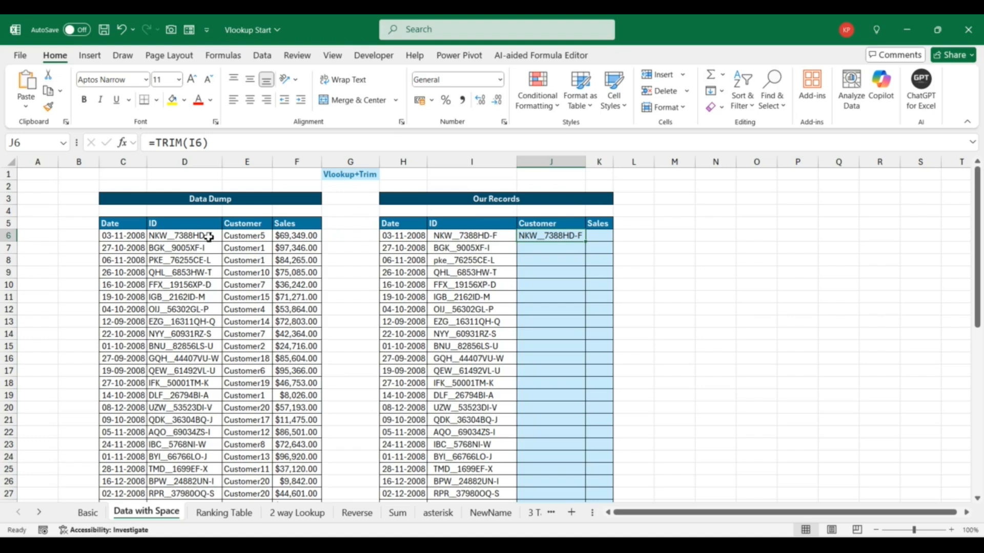
{"action": "left_click", "coordinate": [157, 143]}
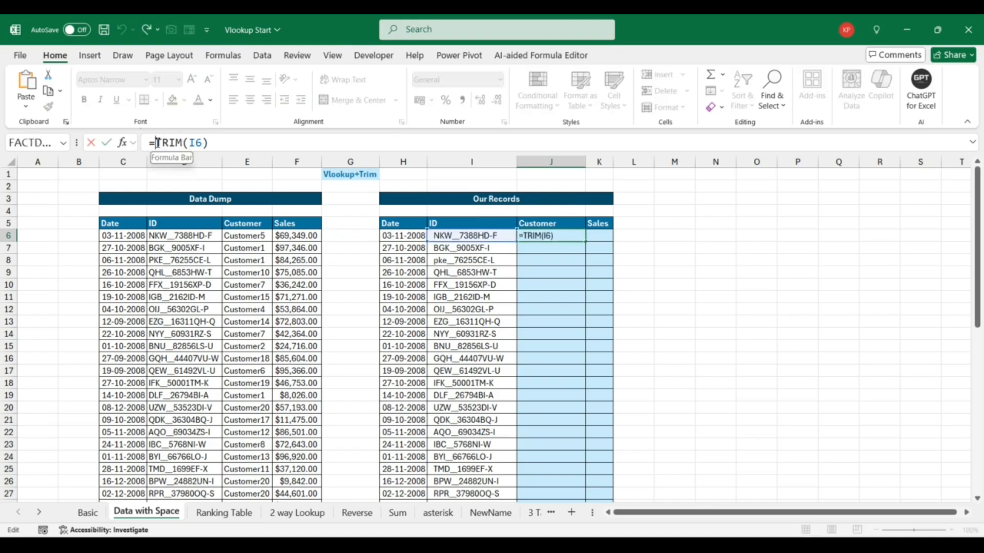
{"action": "type", "text": "VL"}
{"action": "key", "text": "Tab"}
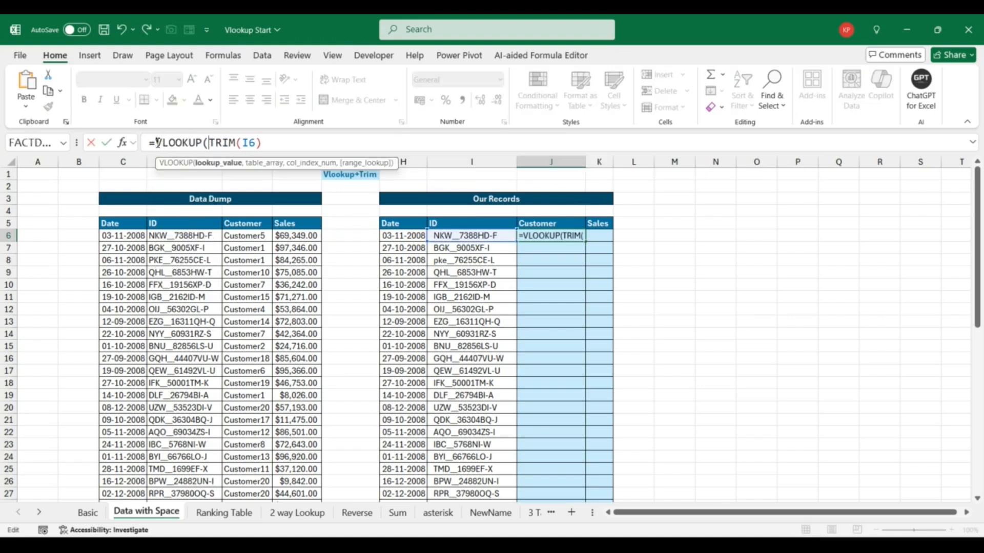
{"action": "left_click", "coordinate": [268, 148]}
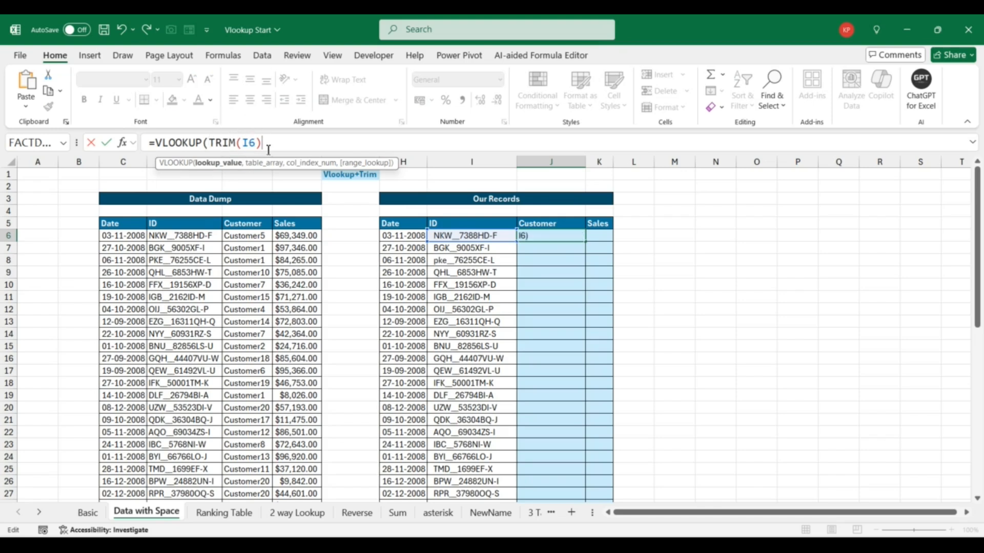
{"action": "type", "text": ","}
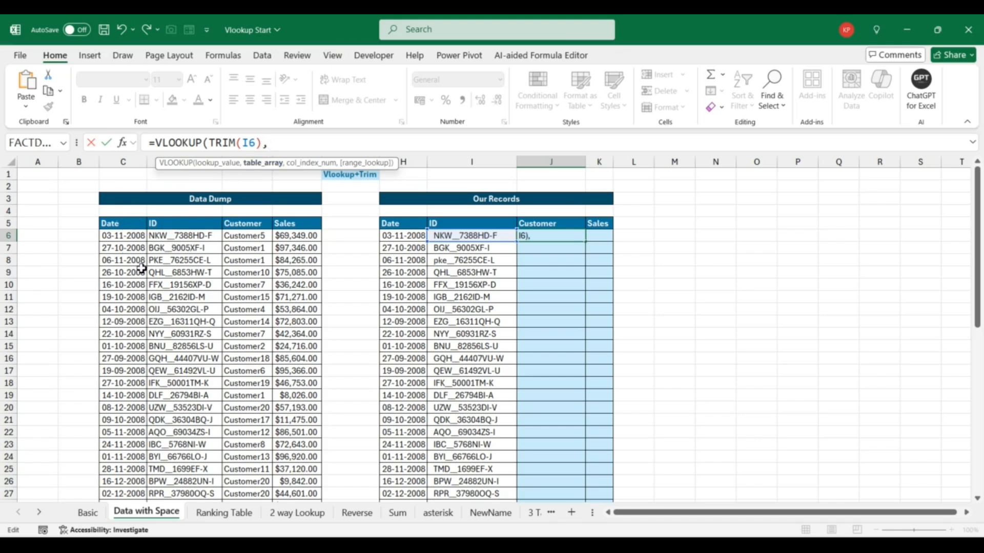
Step: Set the VLOOKUP table array in J6 to the Data Dump range $D$5:$F$53, locked with absolute references
{"action": "left_click", "coordinate": [189, 223]}
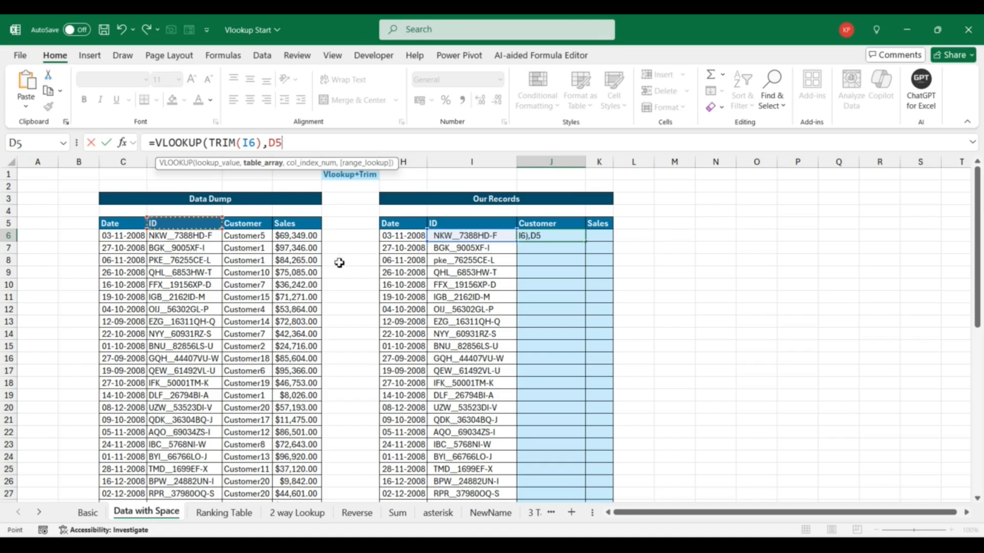
{"action": "key", "text": "ctrl+shift+Down"}
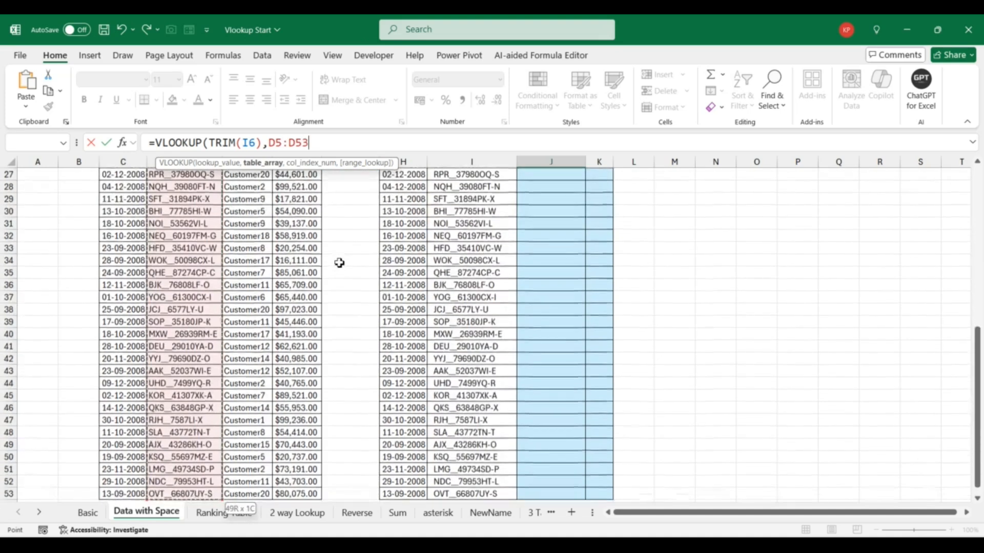
{"action": "key", "text": "shift+Right"}
{"action": "key", "text": "shift+Right"}
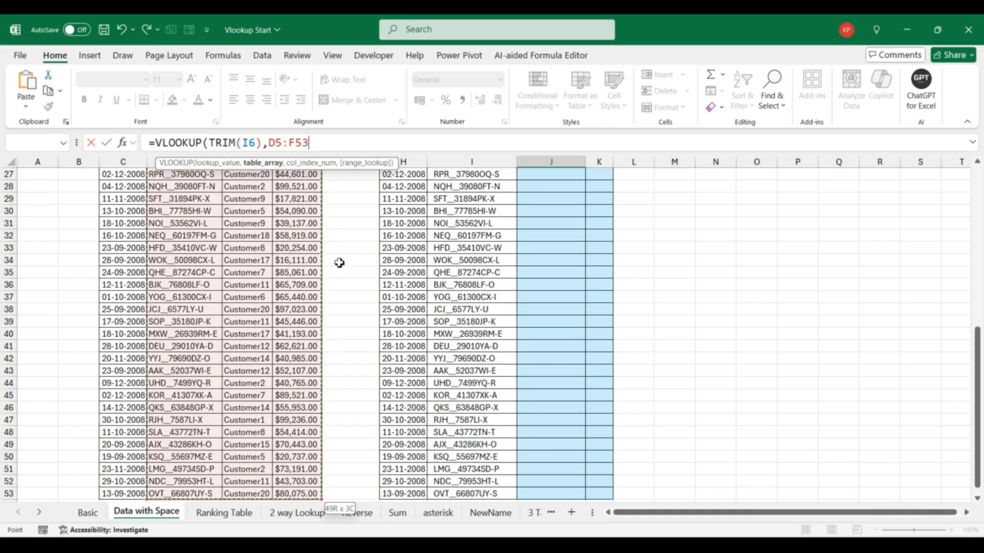
{"action": "key", "text": "F4"}
{"action": "scroll", "coordinate": [339, 263], "scroll_direction": "up", "scroll_amount": 3}
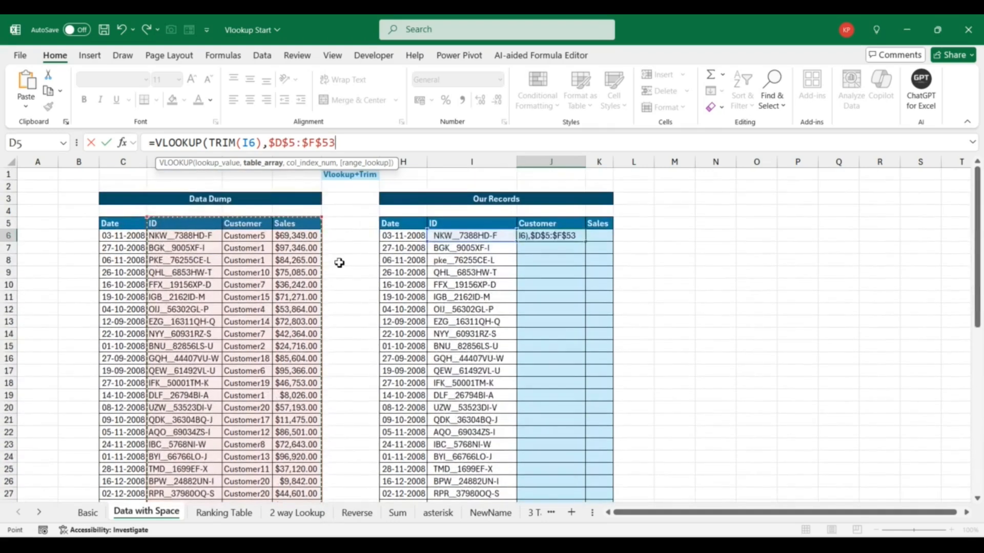
Step: Start a COLUMN function as the column index in J6 and store the incomplete formula as text with a leading apostrophe
{"action": "type", "text": ","}
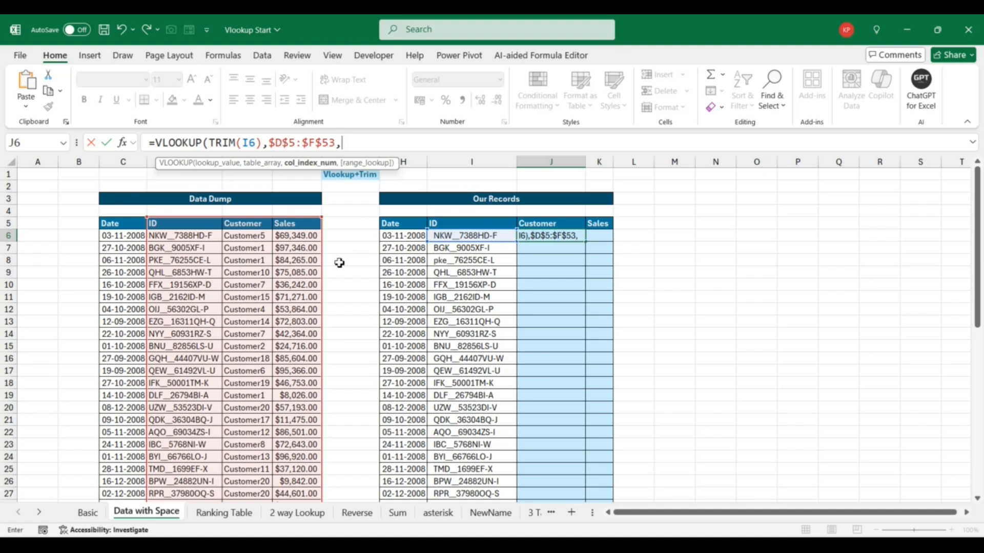
{"action": "type", "text": "col"}
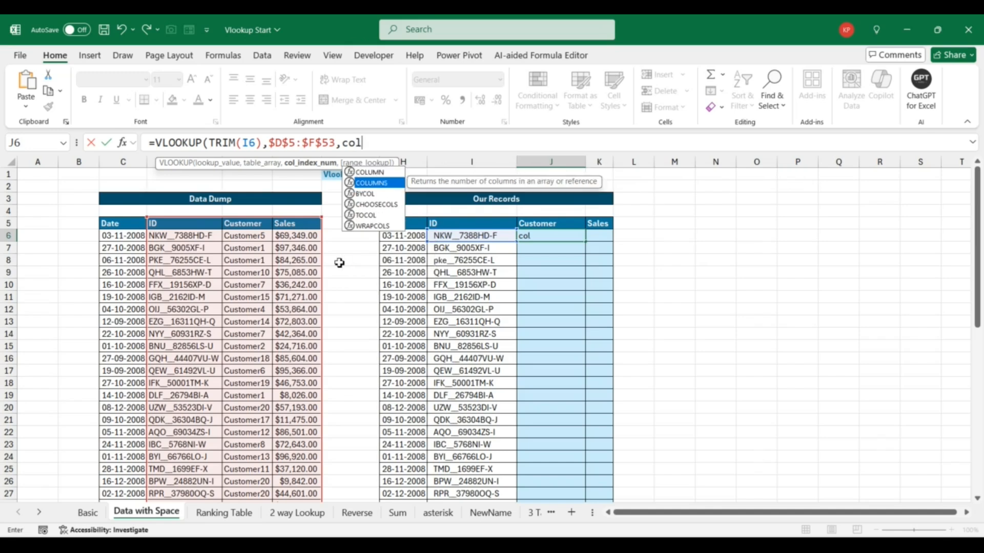
{"action": "key", "text": "Tab"}
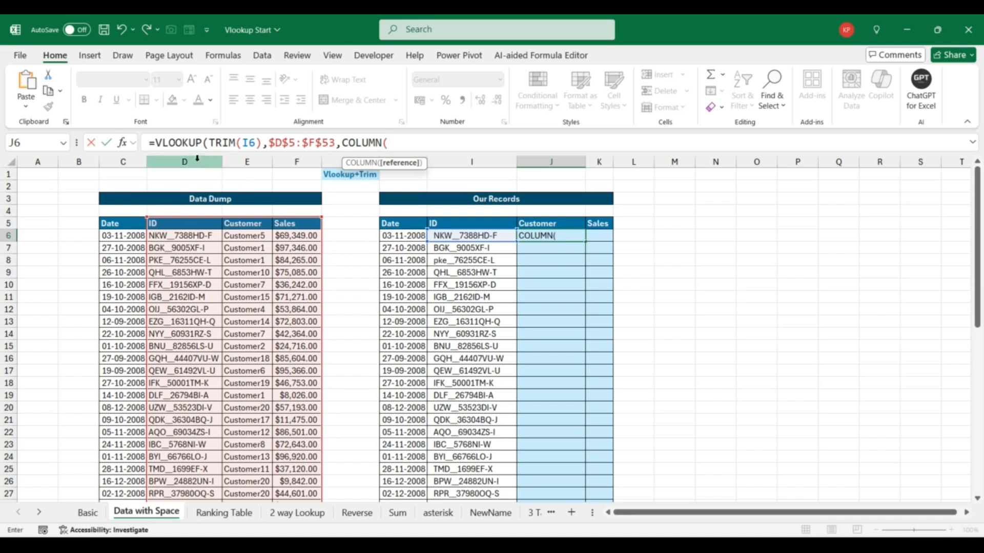
{"action": "left_click", "coordinate": [150, 146]}
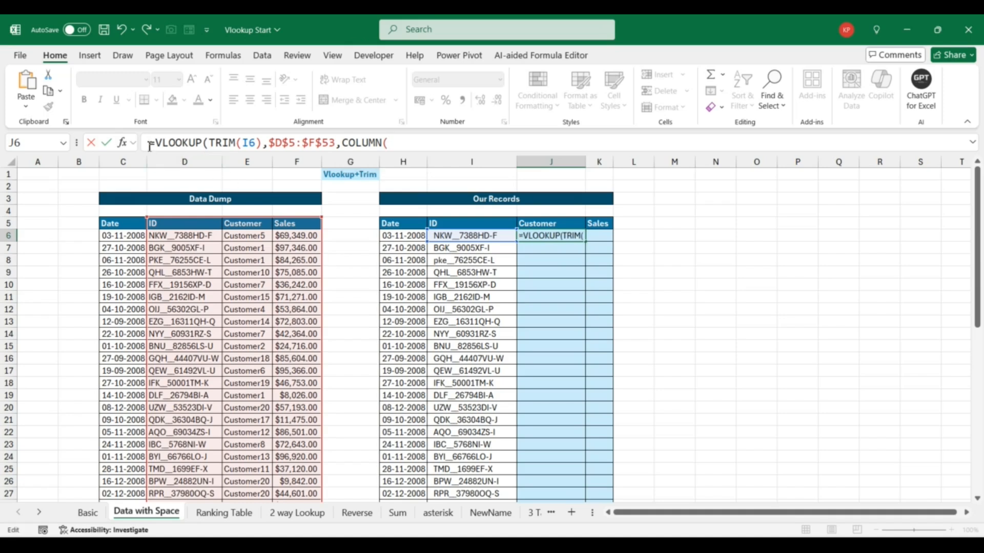
{"action": "type", "text": "'"}
{"action": "key", "text": "Return"}
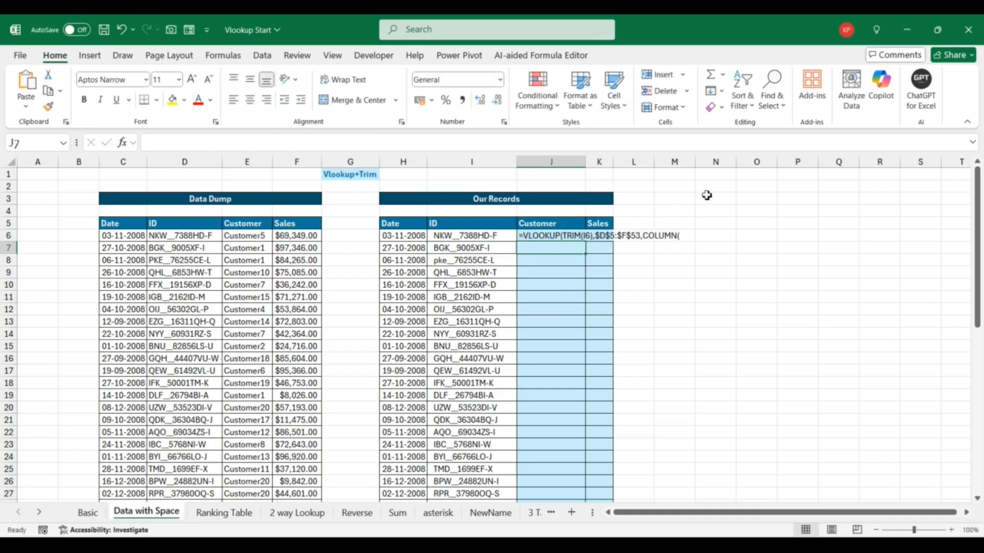
Step: Demonstrate the COLUMN function in empty cell O2 with the formula =COLUMN(C10)
{"action": "left_click", "coordinate": [744, 187]}
{"action": "type", "text": "=c"}
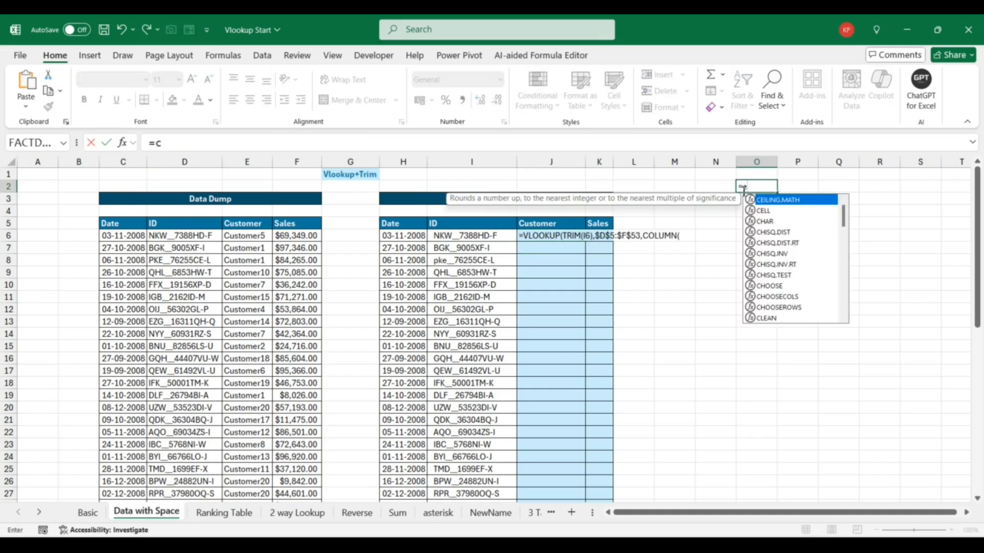
{"action": "type", "text": "ol"}
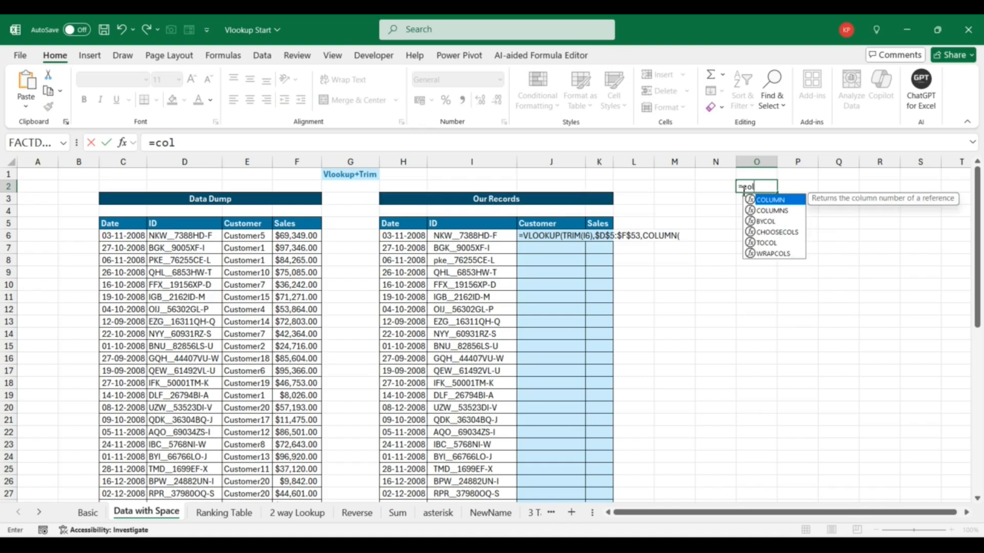
{"action": "key", "text": "Tab"}
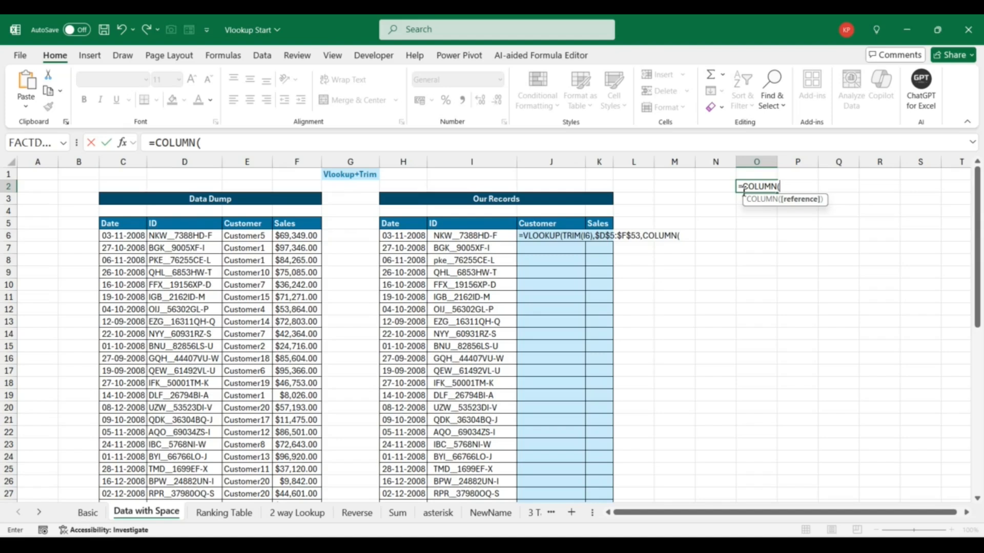
{"action": "type", "text": "v1"}
{"action": "type", "text": "0"}
{"action": "key", "text": "BackSpace"}
{"action": "key", "text": "BackSpace"}
{"action": "key", "text": "BackSpace"}
{"action": "type", "text": "c10"}
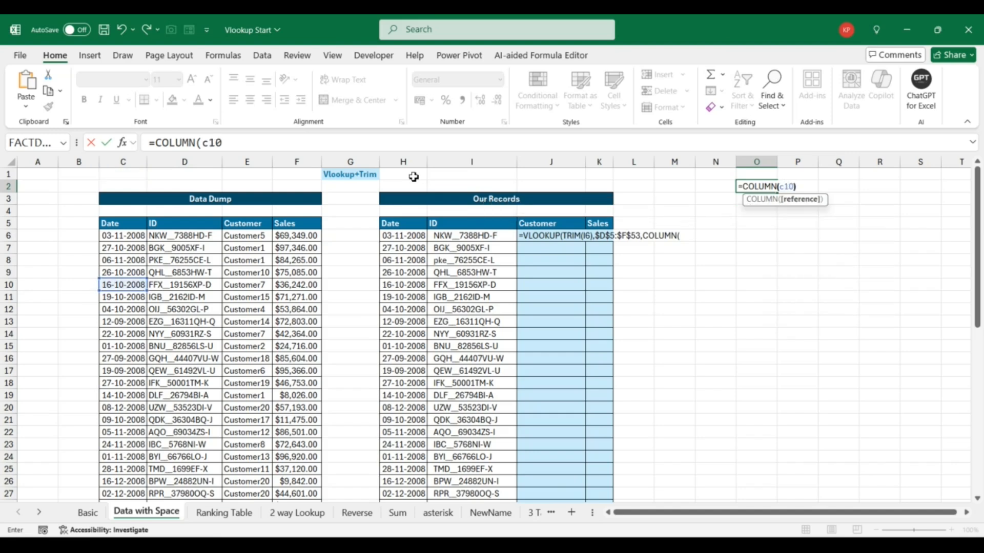
{"action": "type", "text": ")"}
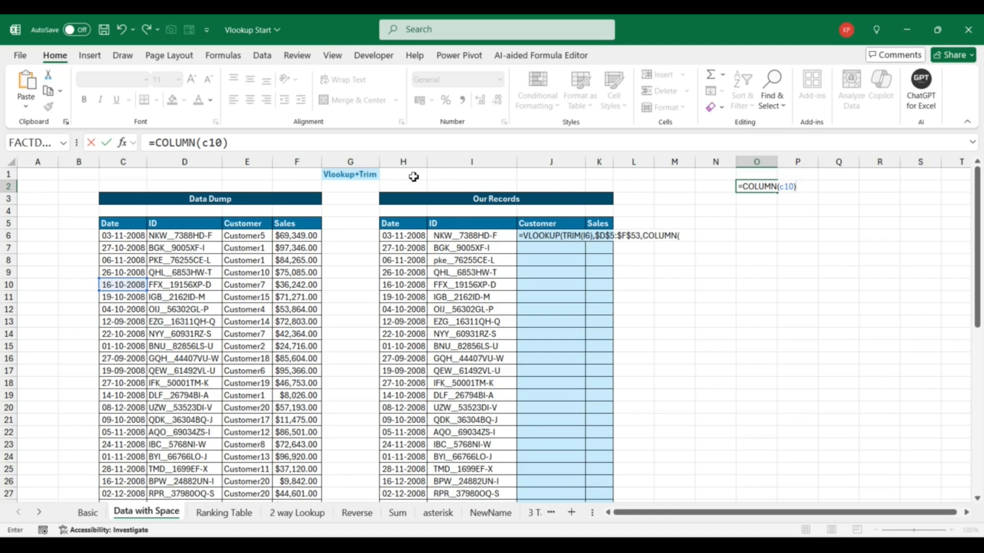
{"action": "key", "text": "Return"}
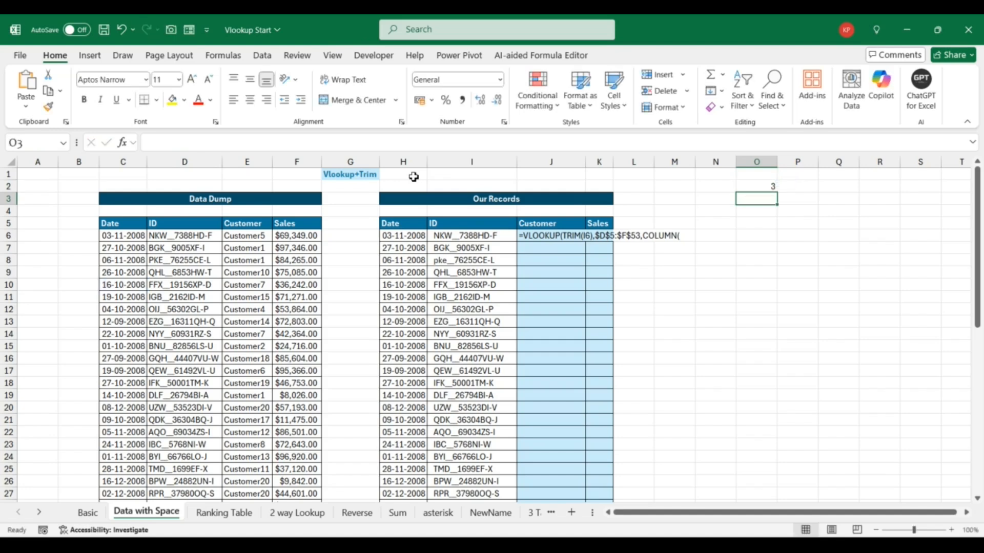
Step: Enter =COLUMN(C100000) in O3 as a second example with a different row in column C
{"action": "type", "text": "=col"}
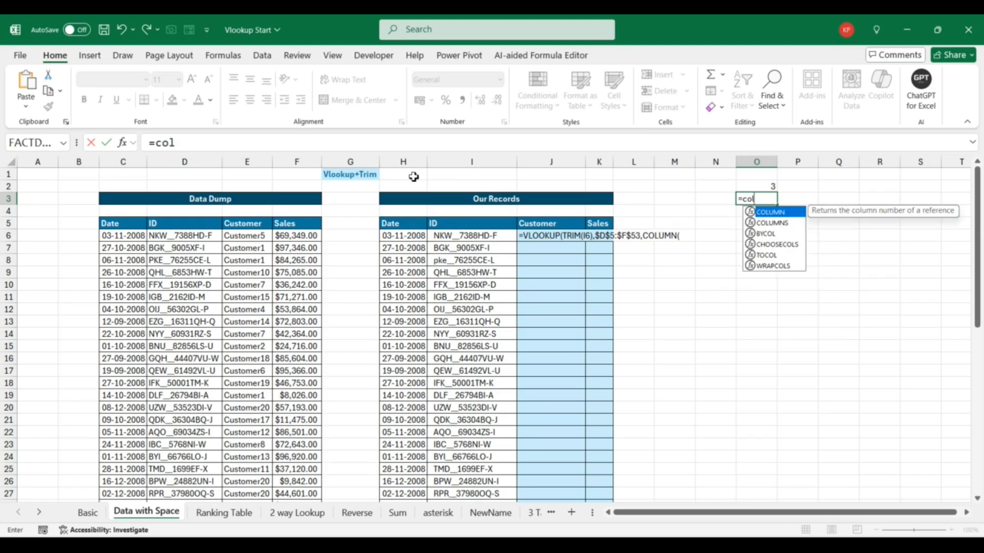
{"action": "key", "text": "Tab"}
{"action": "type", "text": "c100"}
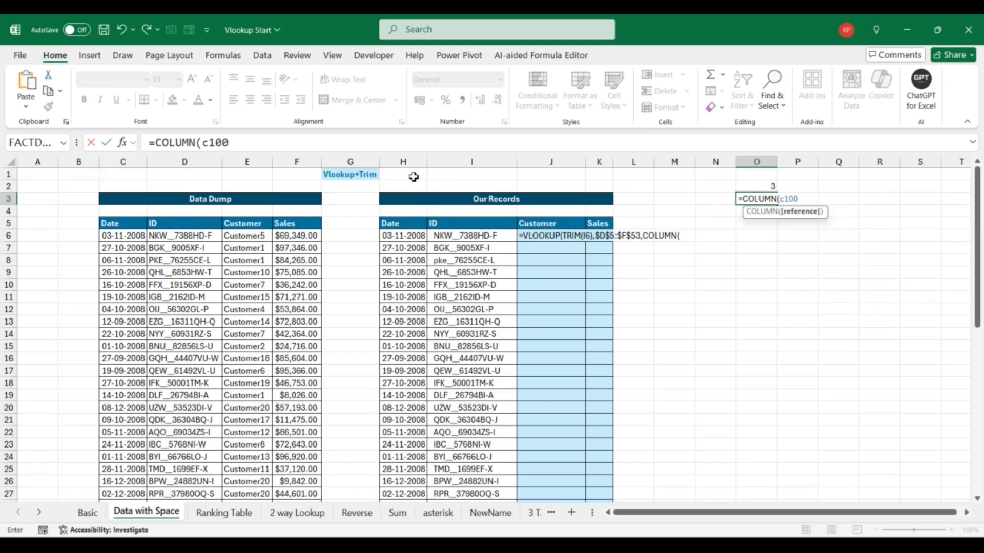
{"action": "type", "text": "000)"}
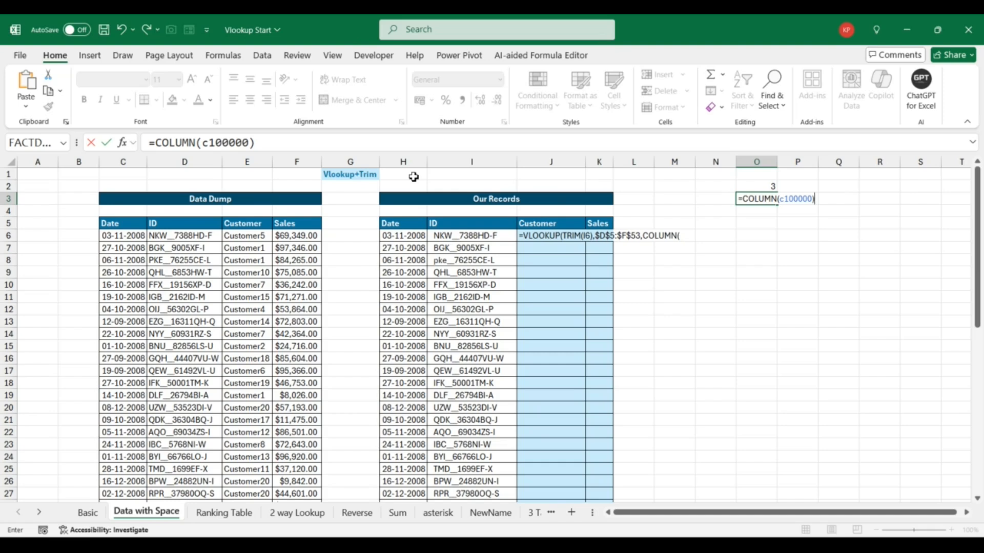
{"action": "key", "text": "Return"}
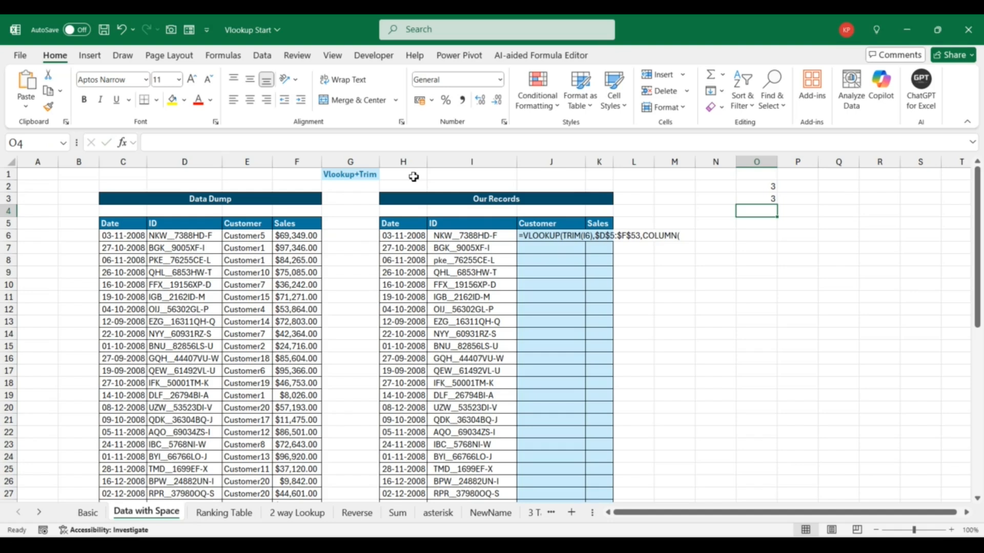
Step: Enter =COLUMN(E500) in O4 as a third example, then select the Customer cell J6 holding the incomplete formula
{"action": "type", "text": "col"}
{"action": "key", "text": "BackSpace"}
{"action": "key", "text": "BackSpace"}
{"action": "key", "text": "BackSpace"}
{"action": "type", "text": "=col"}
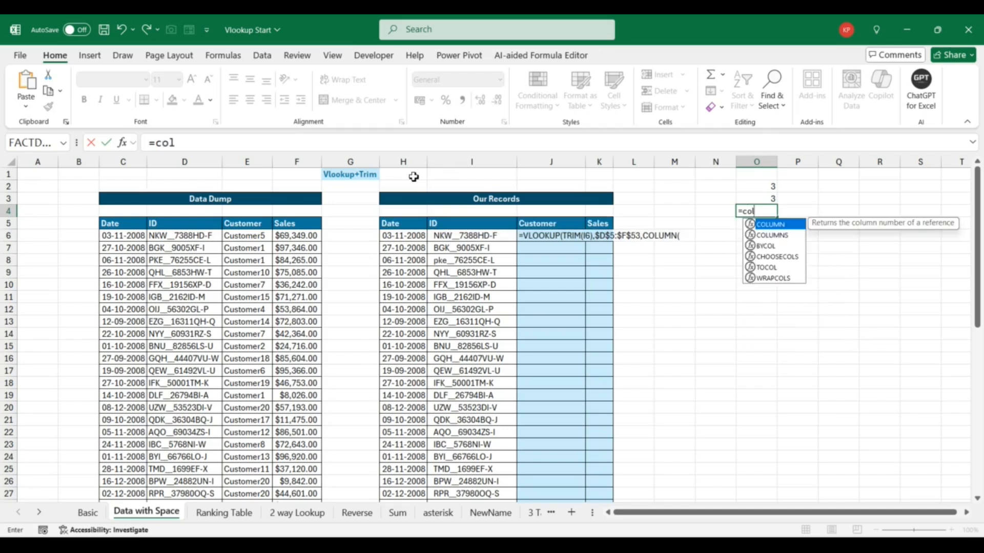
{"action": "key", "text": "Tab"}
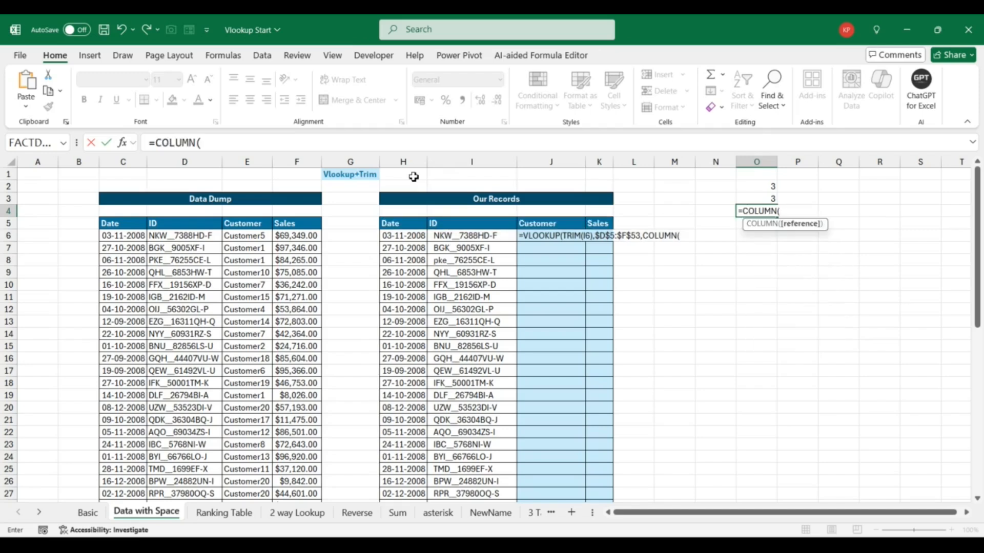
{"action": "type", "text": "e500)"}
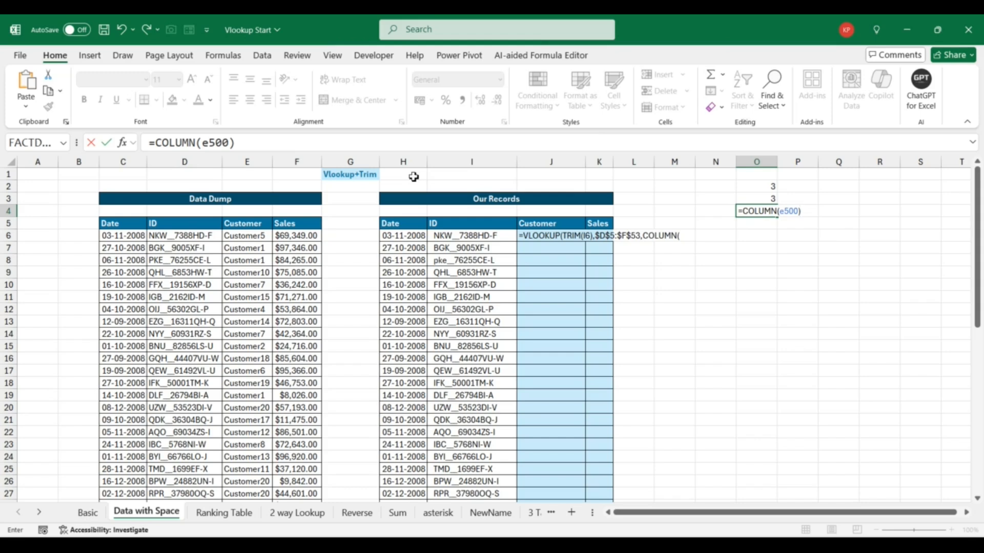
{"action": "key", "text": "Return"}
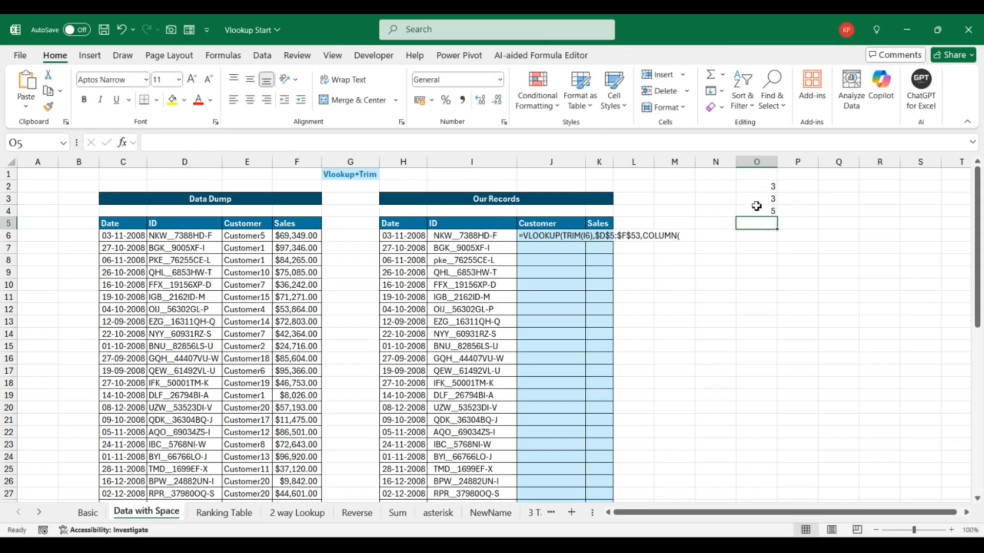
{"action": "left_click", "coordinate": [538, 236]}
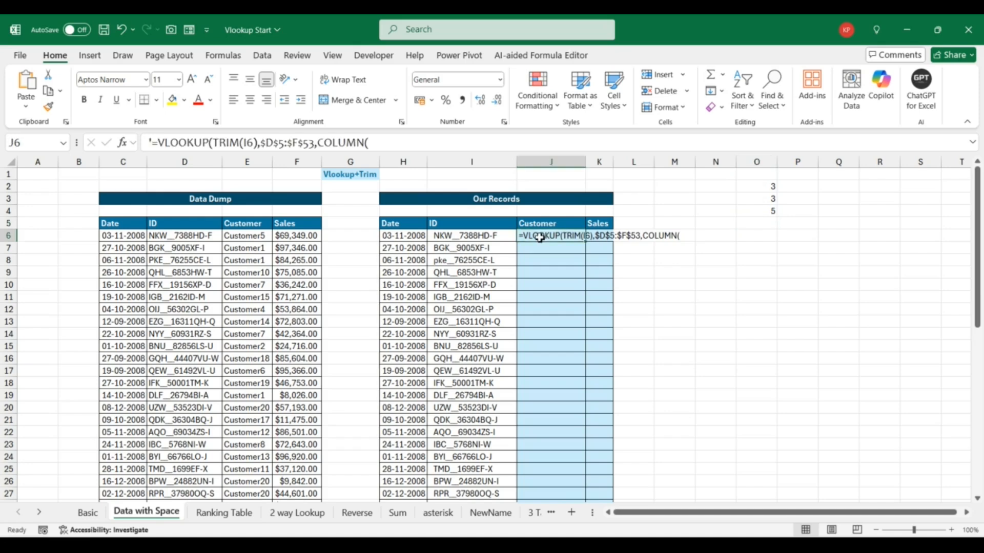
Step: Reactivate the stored formula in J6 and complete it as =VLOOKUP(TRIM(I6),$D$5:$F$53,COLUMN(B5),0)
{"action": "left_click", "coordinate": [155, 148]}
{"action": "key", "text": "BackSpace"}
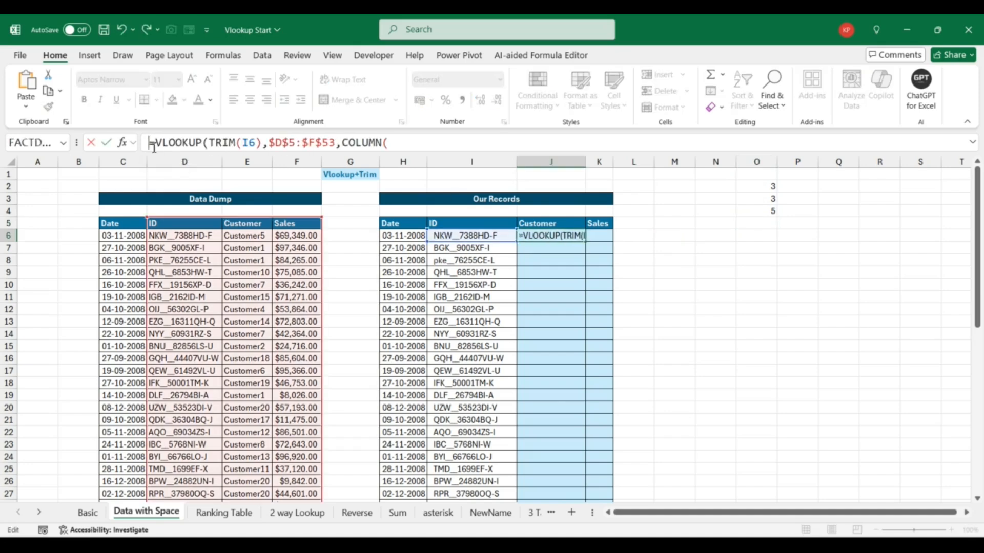
{"action": "left_click", "coordinate": [400, 143]}
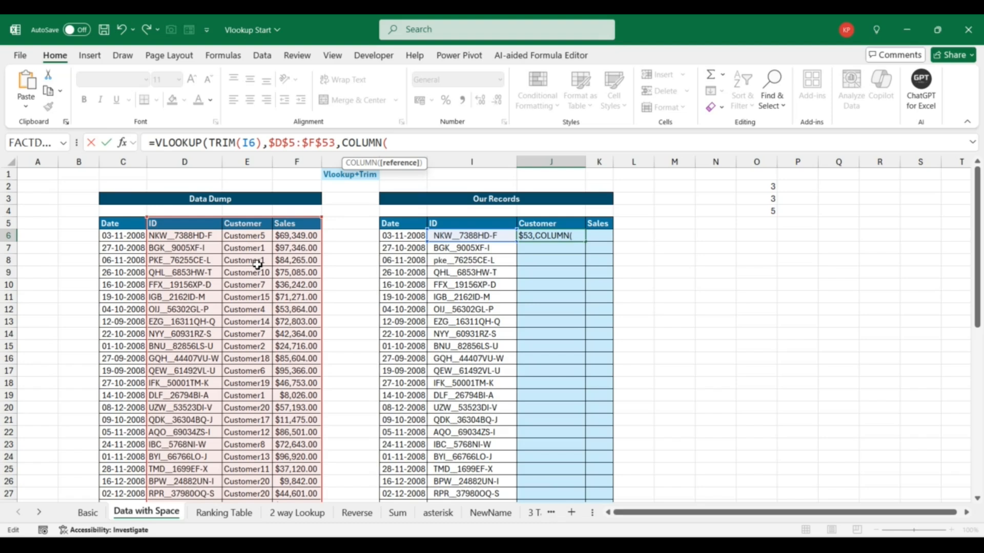
{"action": "type", "text": "b5"}
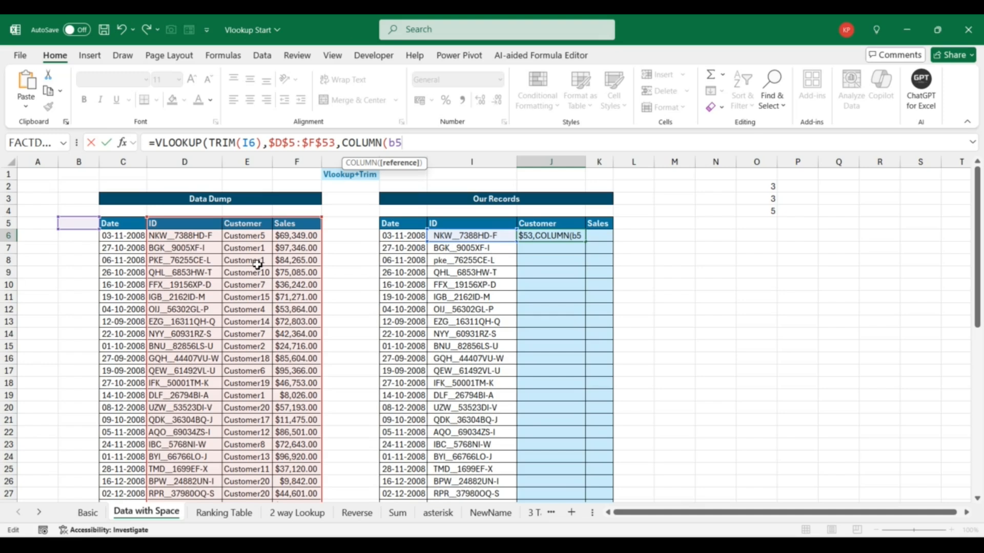
{"action": "type", "text": ")"}
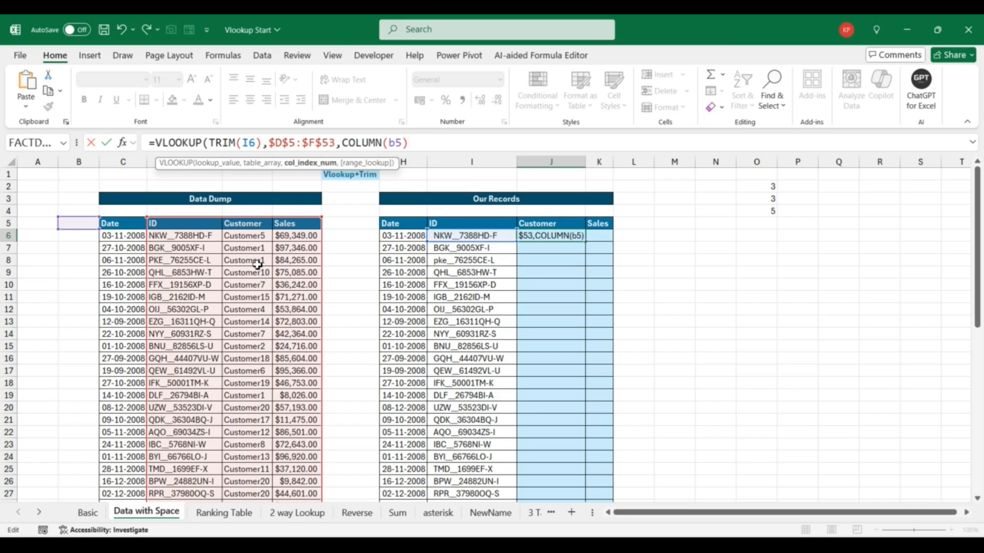
{"action": "type", "text": ",0)"}
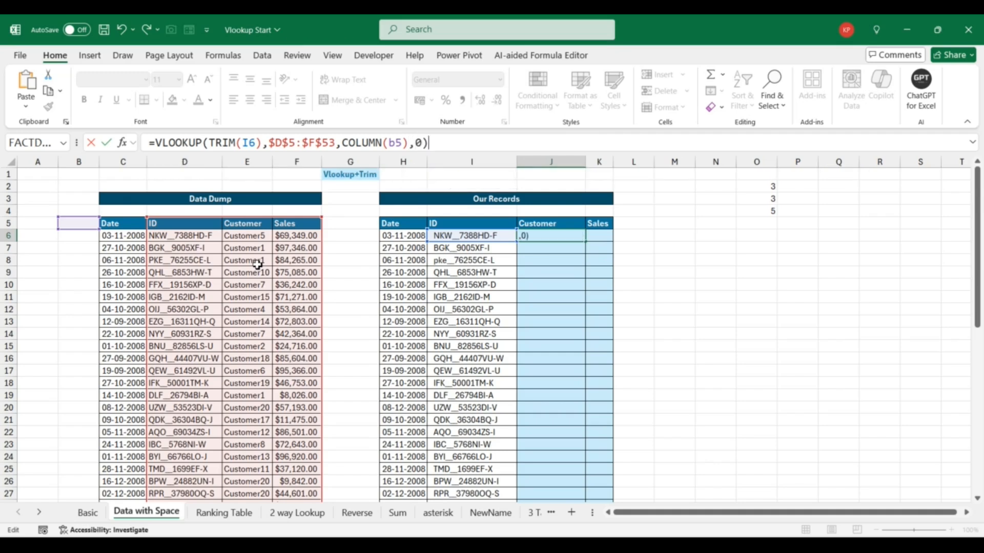
{"action": "key", "text": "Return"}
Step: Fill the J6 lookup formula down the Customer column to J53
{"action": "key", "text": "Up"}
{"action": "key", "text": "Left"}
{"action": "key", "text": "ctrl+Down"}
{"action": "key", "text": "Right"}
{"action": "key", "text": "ctrl+shift+Up"}
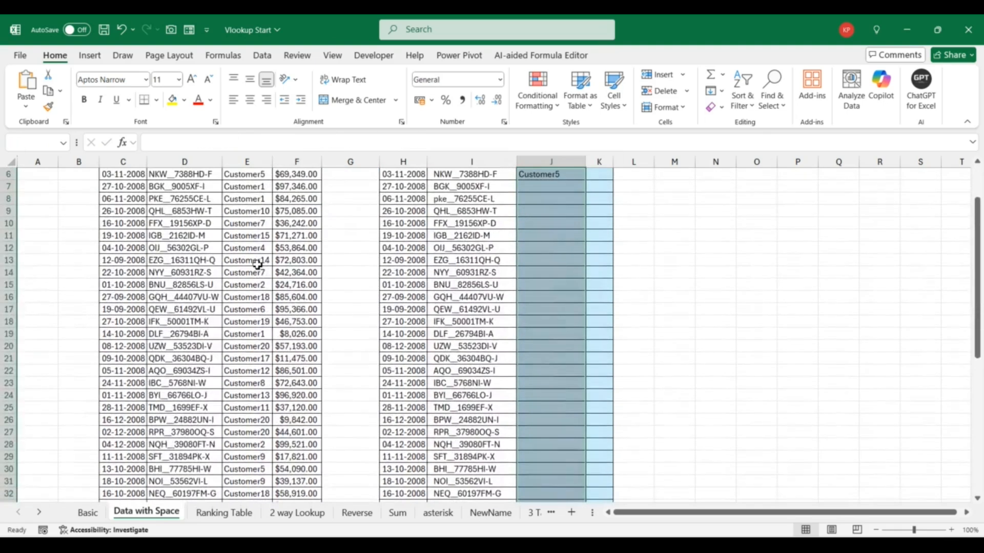
{"action": "key", "text": "ctrl+d"}
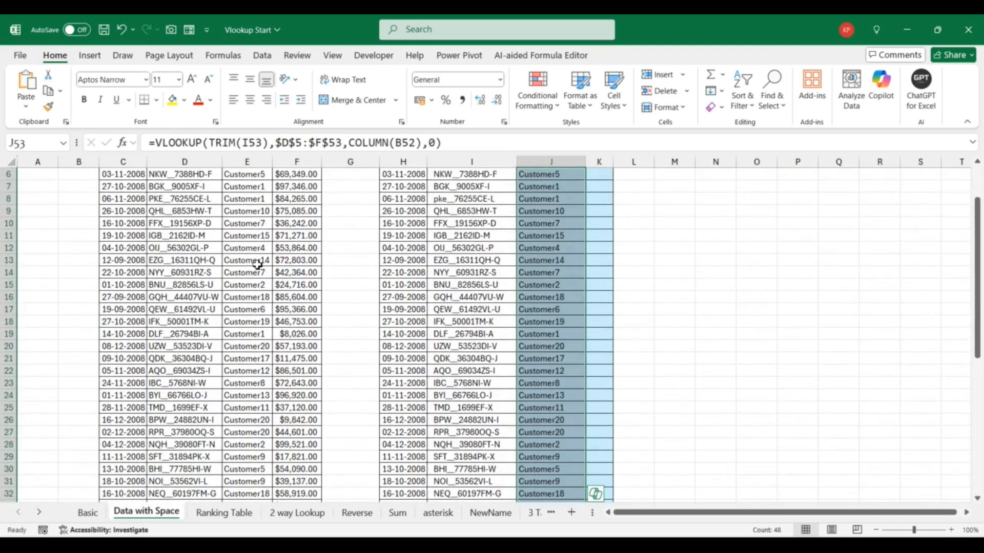
Step: Try to fill the Customer formulas across into the Sales column, K6:K53
{"action": "key", "text": "shift+Right"}
{"action": "key", "text": "ctrl+r"}
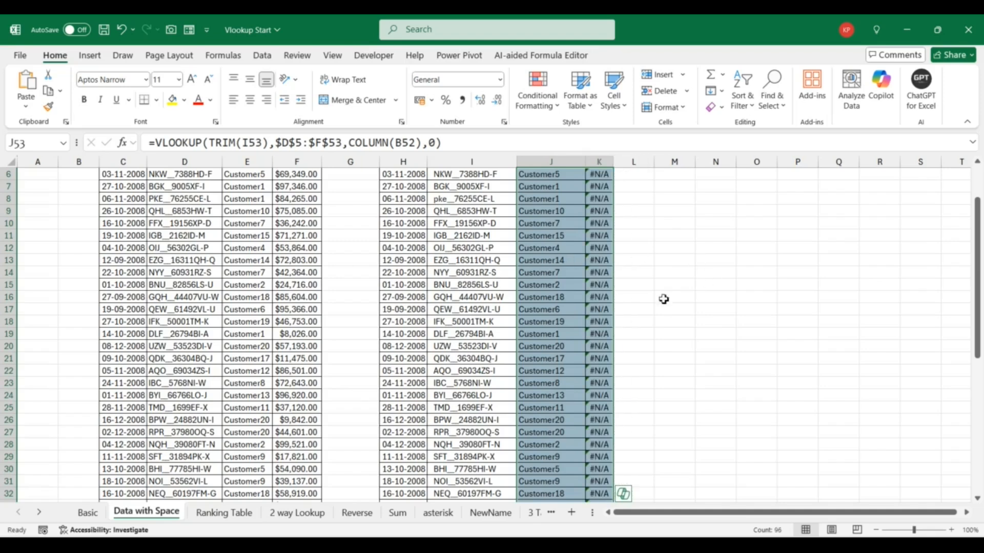
{"action": "scroll", "coordinate": [977, 189], "scroll_direction": "up", "scroll_amount": 2}
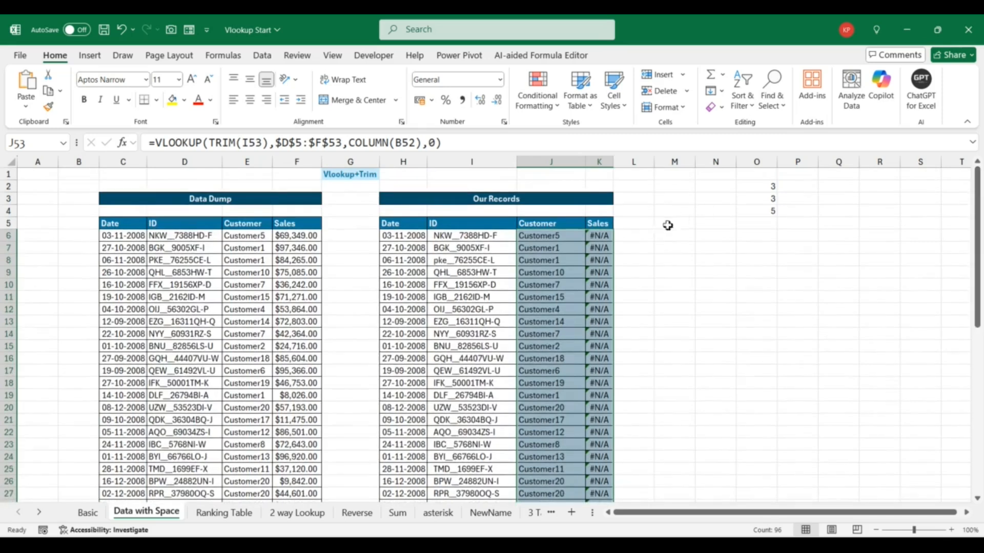
Step: Compare the formulas in J6 and K6, examining how the TRIM and COLUMN references shift between the two columns
{"action": "left_click", "coordinate": [597, 237]}
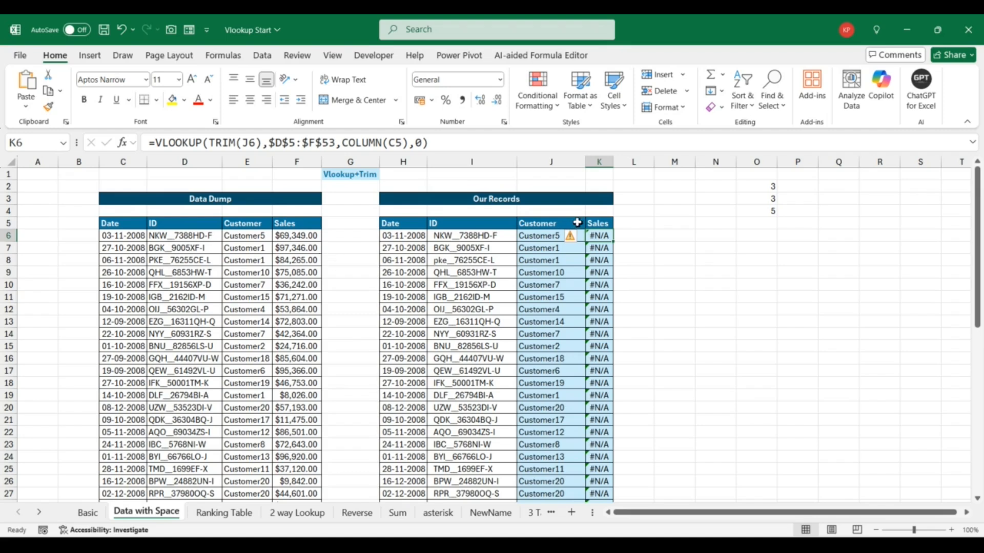
{"action": "left_click", "coordinate": [546, 234]}
{"action": "left_click", "coordinate": [597, 239]}
{"action": "left_click", "coordinate": [547, 235]}
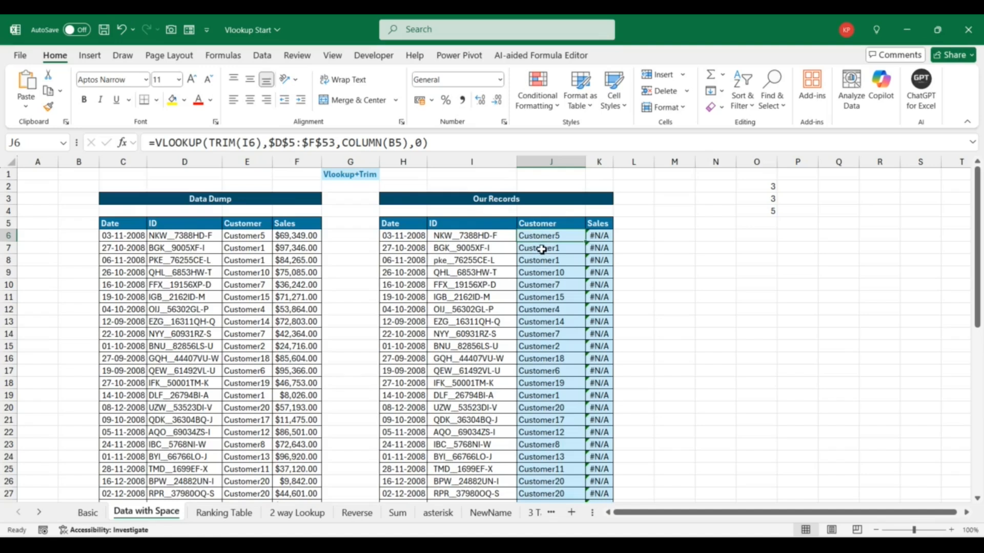
{"action": "left_click", "coordinate": [246, 146]}
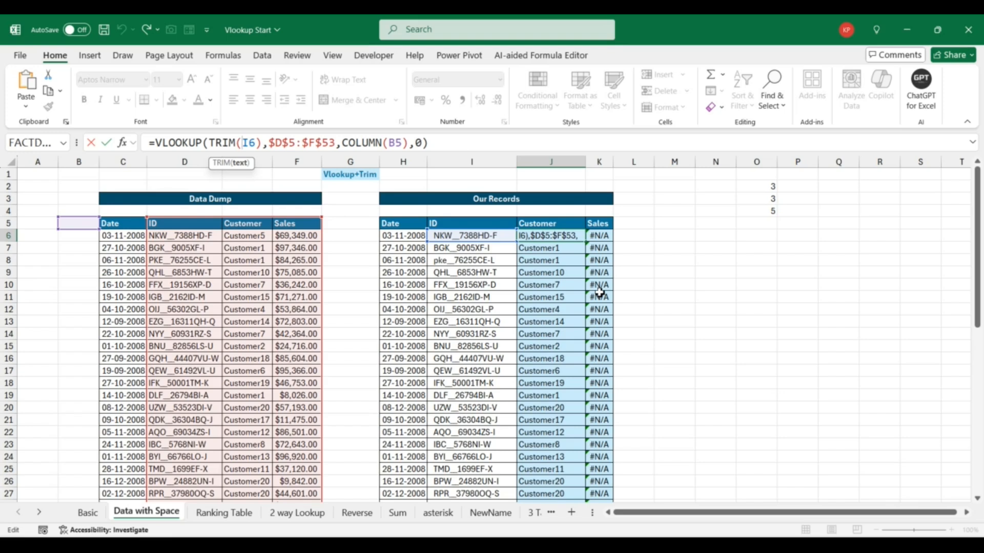
{"action": "key", "text": "ctrl+Return"}
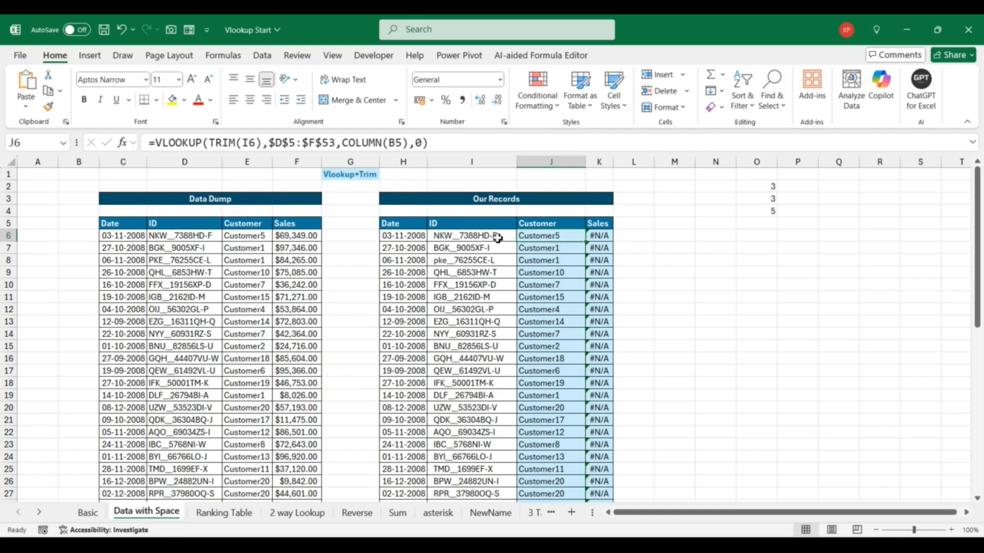
{"action": "left_click", "coordinate": [597, 237]}
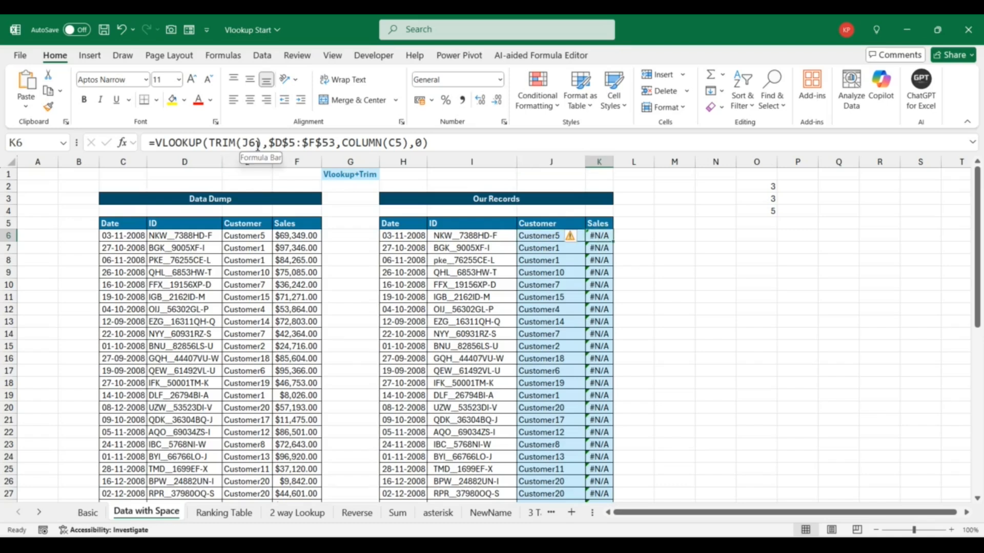
{"action": "left_click", "coordinate": [529, 234]}
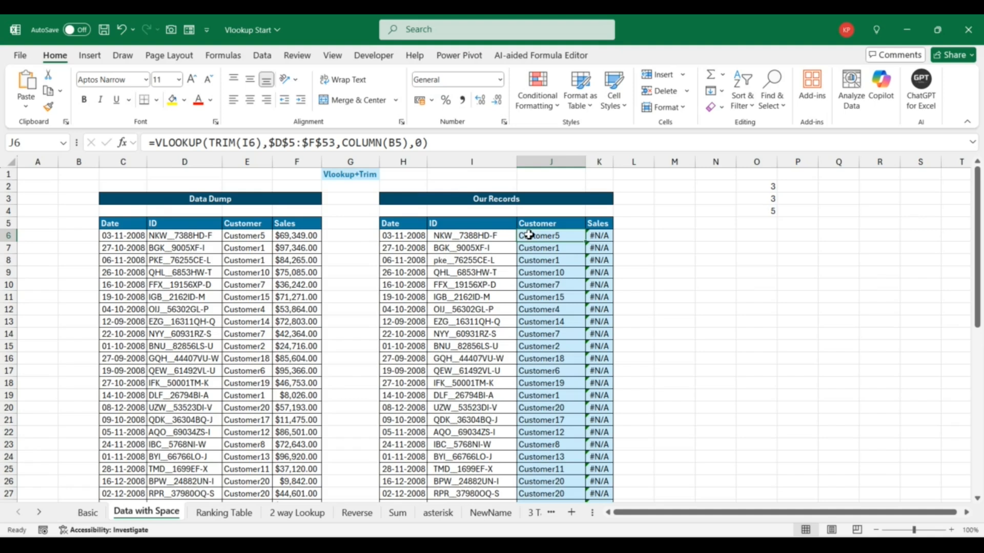
{"action": "left_click", "coordinate": [598, 236]}
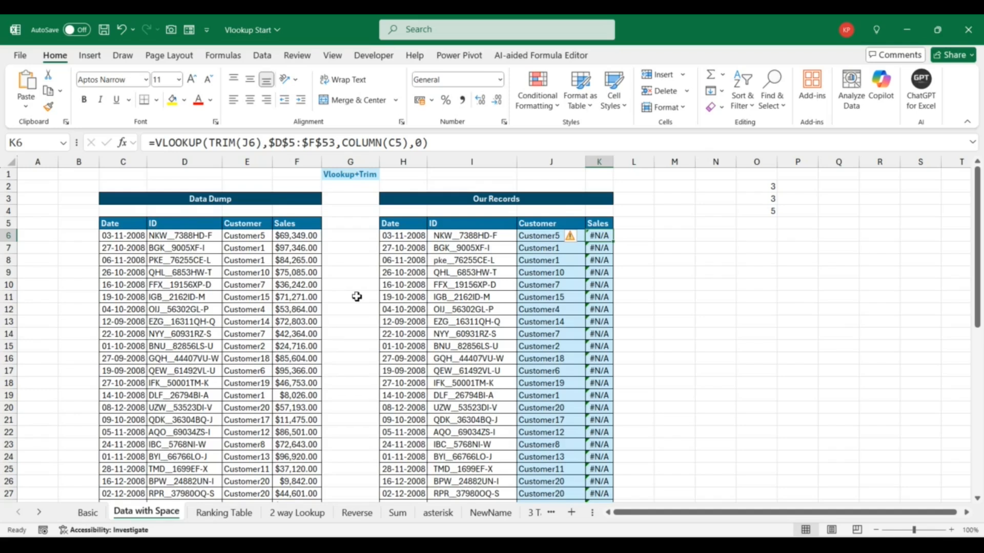
Step: Lock only the column of the lookup reference in J6's formula so TRIM uses $I6
{"action": "left_click", "coordinate": [533, 236]}
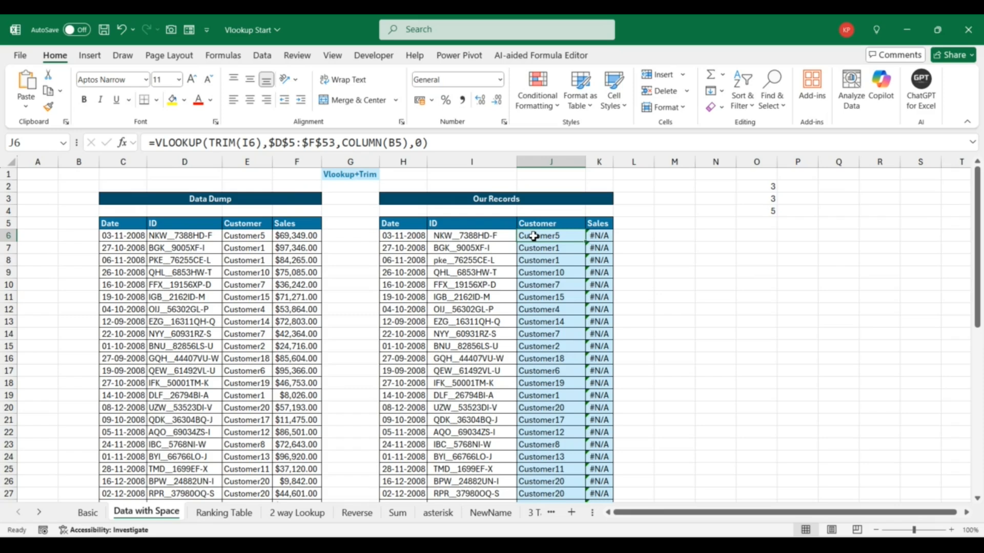
{"action": "left_click", "coordinate": [246, 142]}
{"action": "key", "text": "F4"}
{"action": "key", "text": "F4"}
{"action": "key", "text": "F4"}
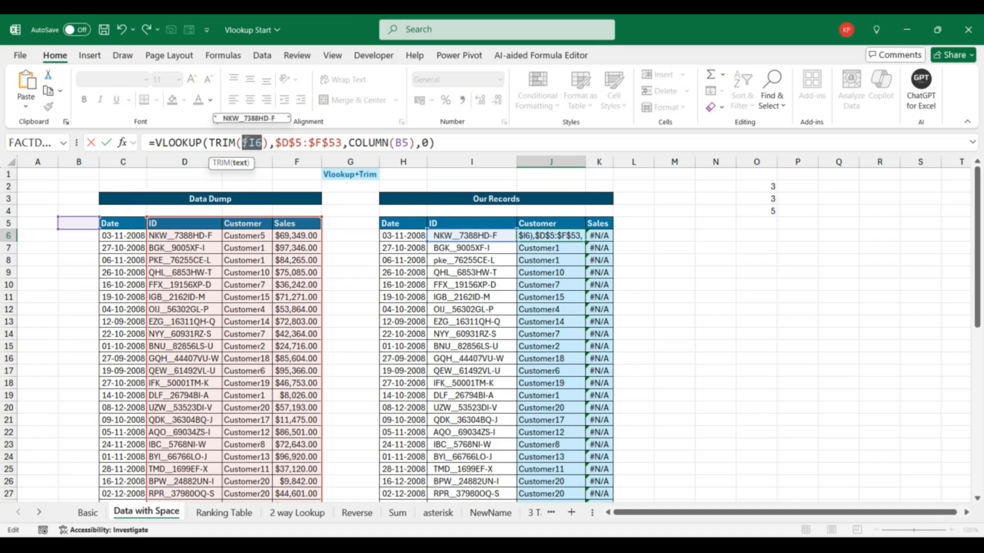
{"action": "key", "text": "ctrl+Return"}
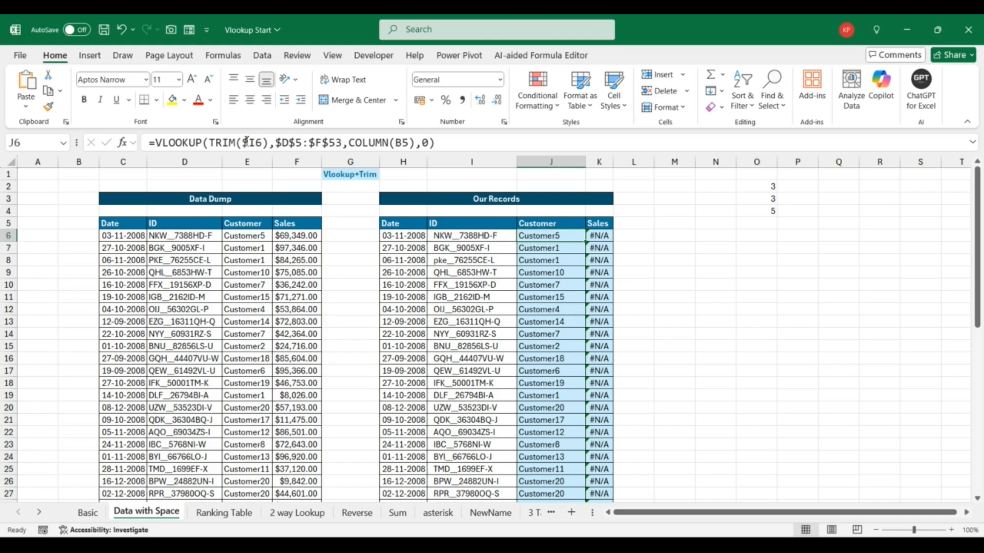
Step: Fill the corrected J6 formula through the Customer and Sales range J6:K53, and check the formula in K6
{"action": "key", "text": "ctrl+shift+Down"}
{"action": "key", "text": "shift+Right"}
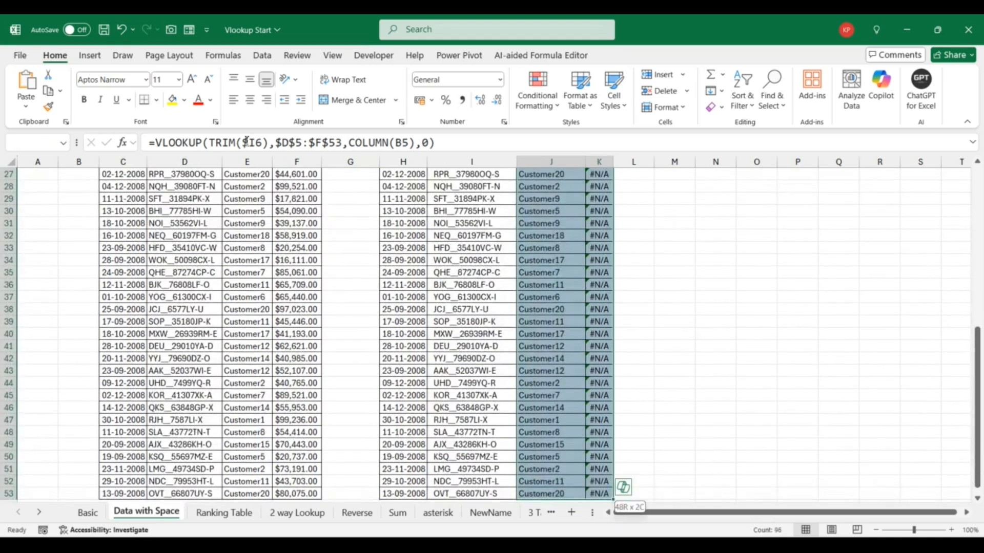
{"action": "key", "text": "ctrl+r"}
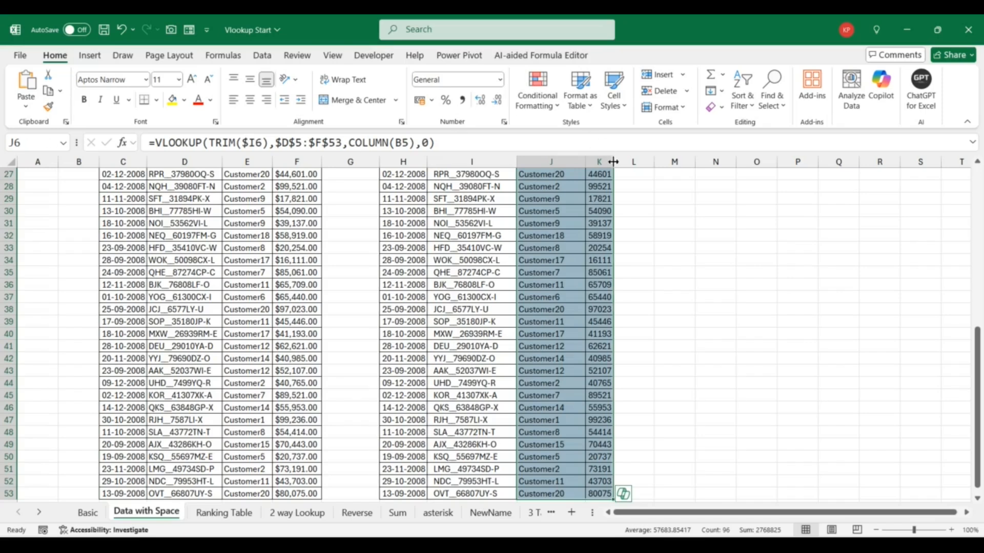
{"action": "left_click", "coordinate": [599, 203]}
{"action": "key", "text": "ctrl+Up"}
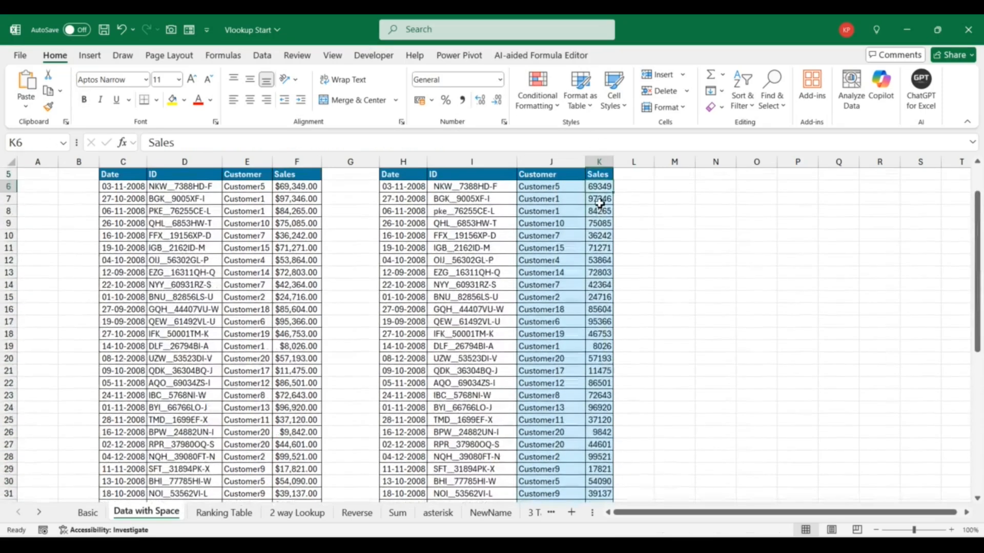
{"action": "key", "text": "Down"}
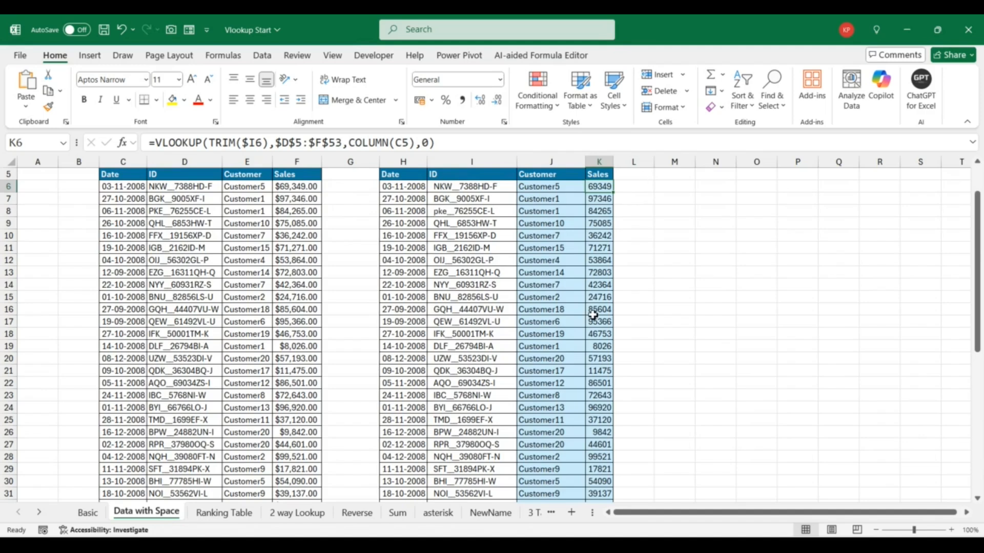
Step: Switch to the Ranking Table sheet and start a VLOOKUP in Movie cell B8 with $A8 as the lookup value
{"action": "left_click", "coordinate": [237, 514]}
{"action": "left_click", "coordinate": [248, 384]}
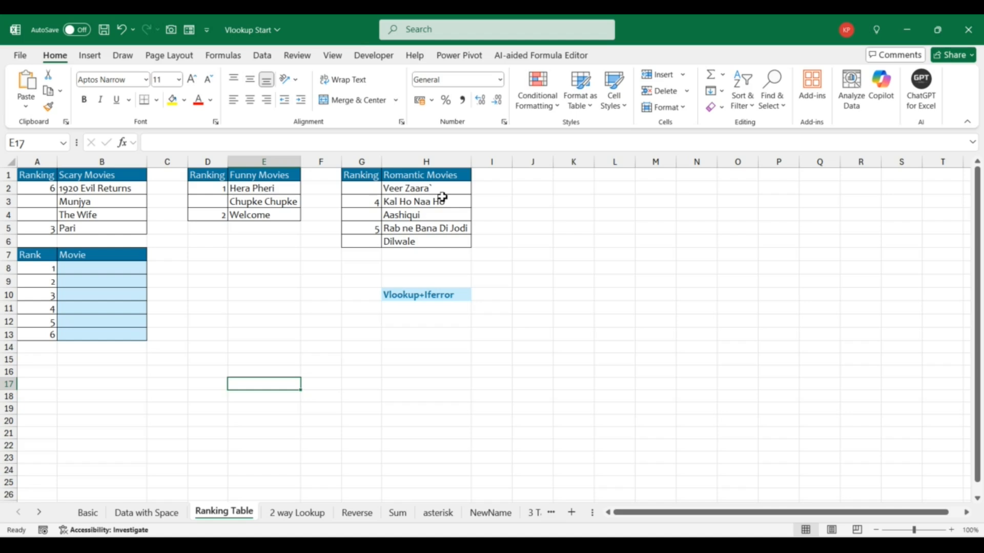
{"action": "left_click", "coordinate": [83, 272]}
{"action": "type", "text": "=vl"}
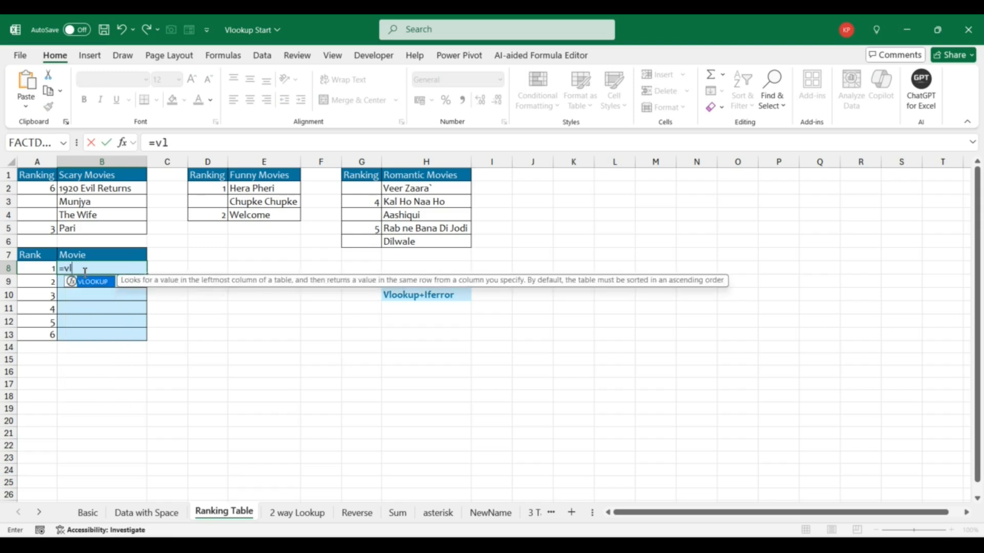
{"action": "key", "text": "Tab"}
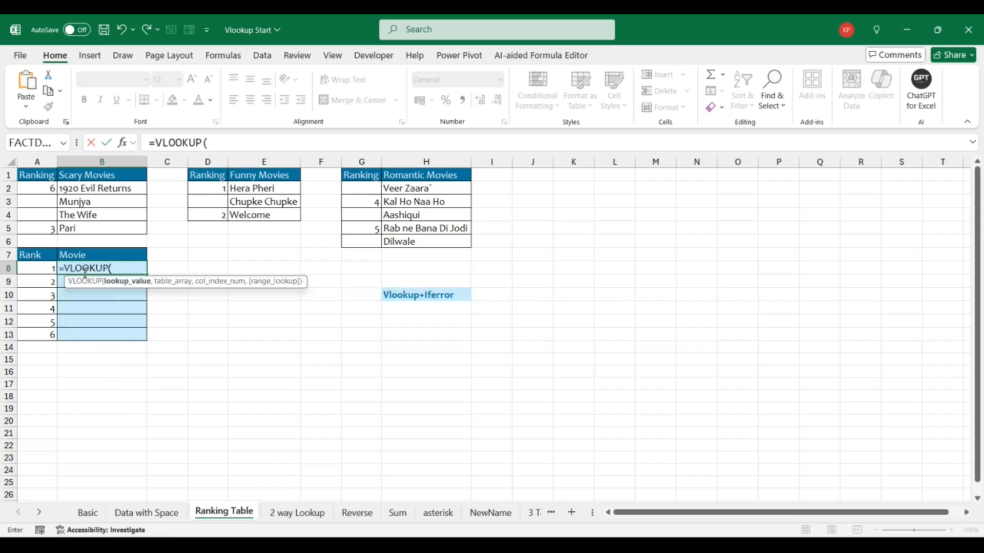
{"action": "key", "text": "Left"}
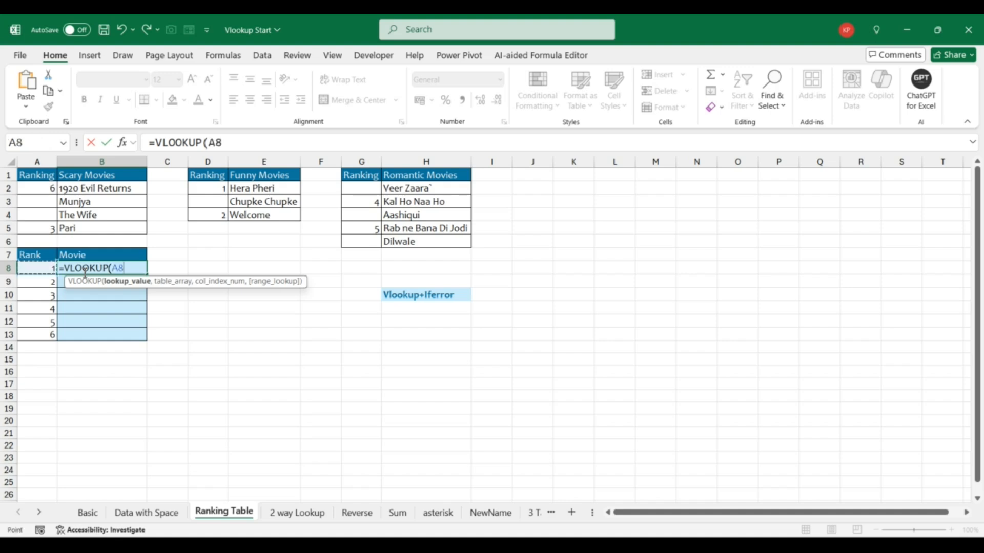
{"action": "key", "text": "F4"}
{"action": "key", "text": "F4"}
{"action": "key", "text": "F4"}
{"action": "type", "text": ","}
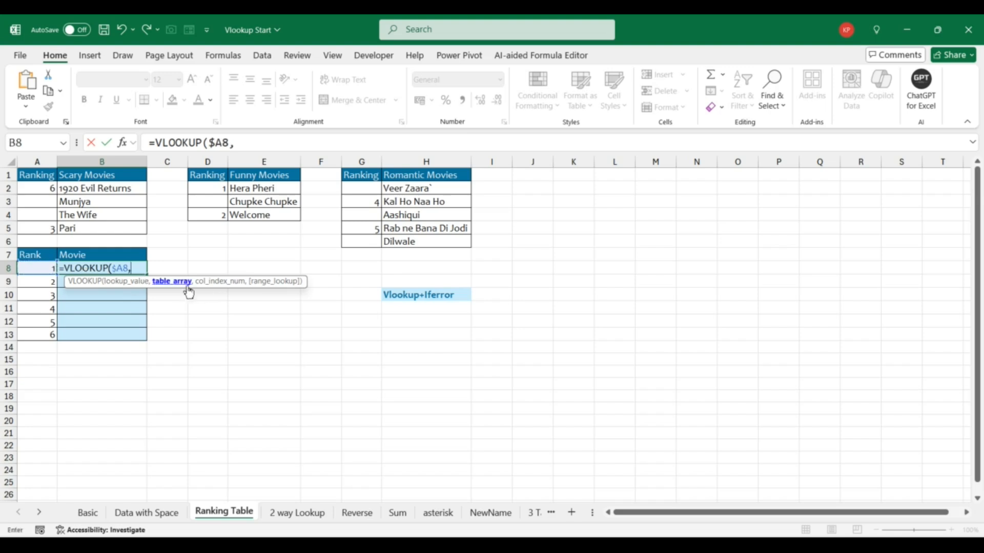
Step: Complete the B8 VLOOKUP with the Scary Movies table $A$1:$B$5, column index 2 and exact match 0
{"action": "left_click", "coordinate": [46, 175]}
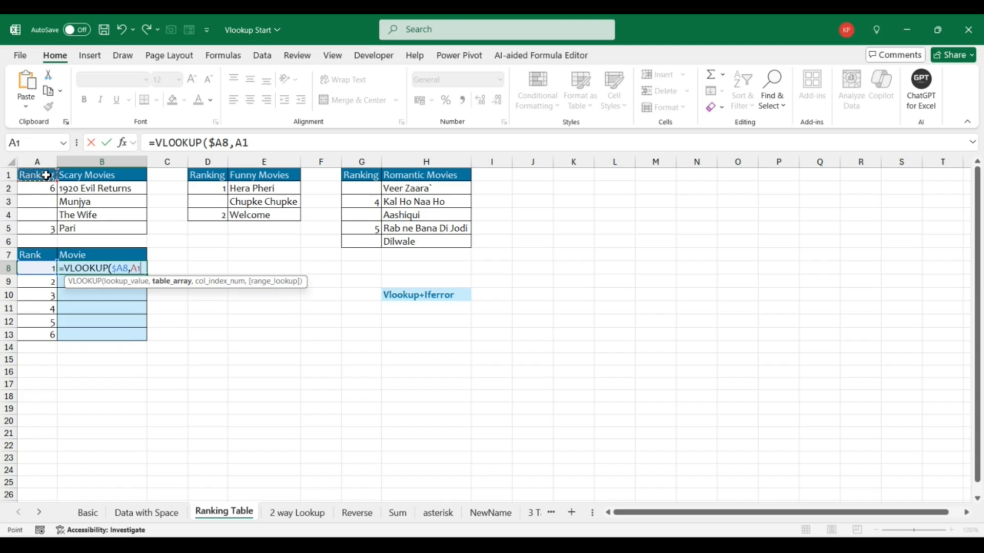
{"action": "key", "text": "ctrl+shift+Down"}
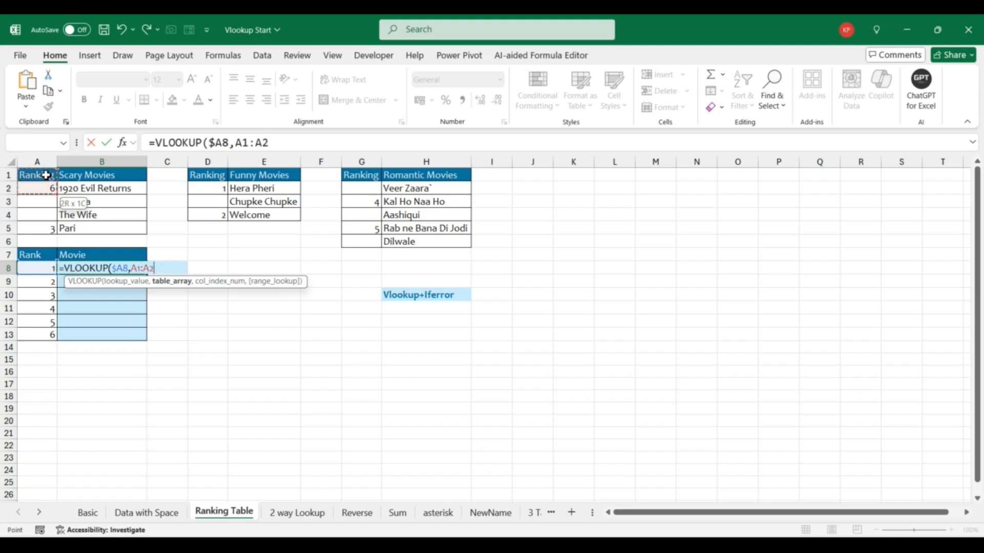
{"action": "key", "text": "ctrl+shift+Down"}
{"action": "key", "text": "ctrl+shift+Right"}
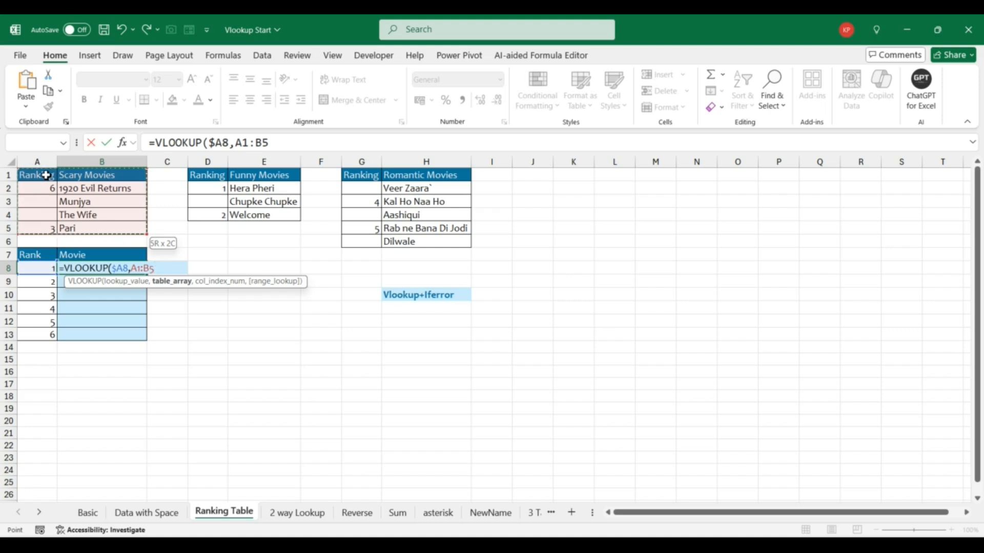
{"action": "key", "text": "F4"}
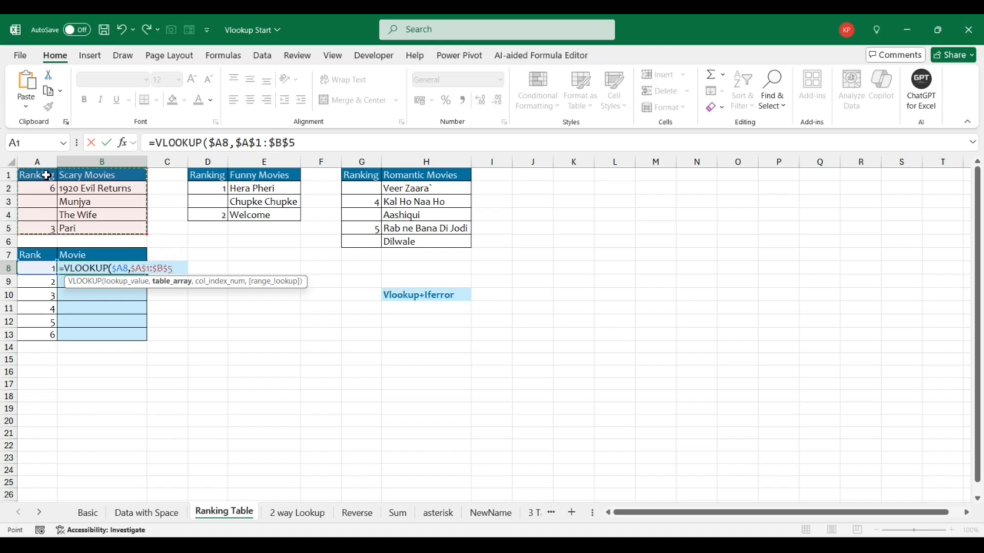
{"action": "type", "text": ","}
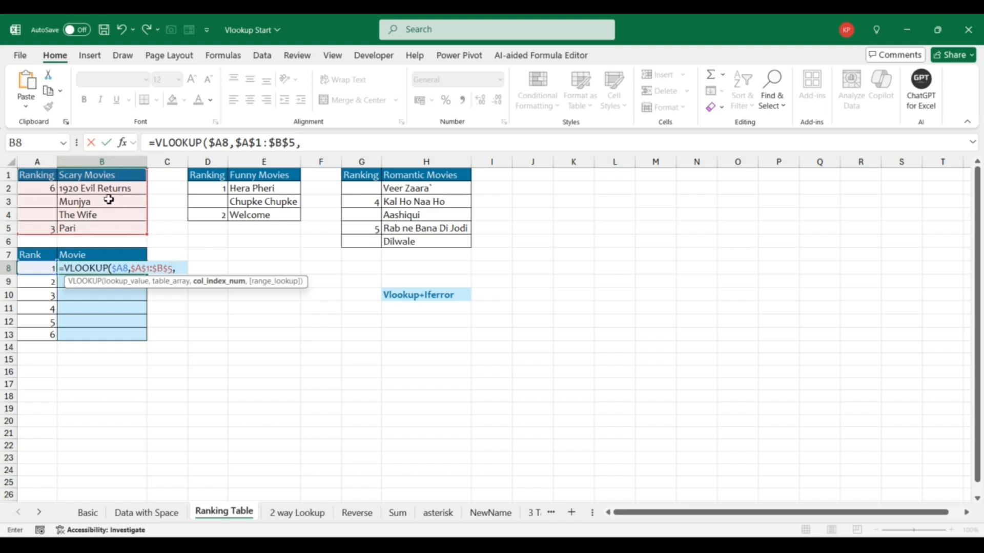
{"action": "type", "text": "2,0"}
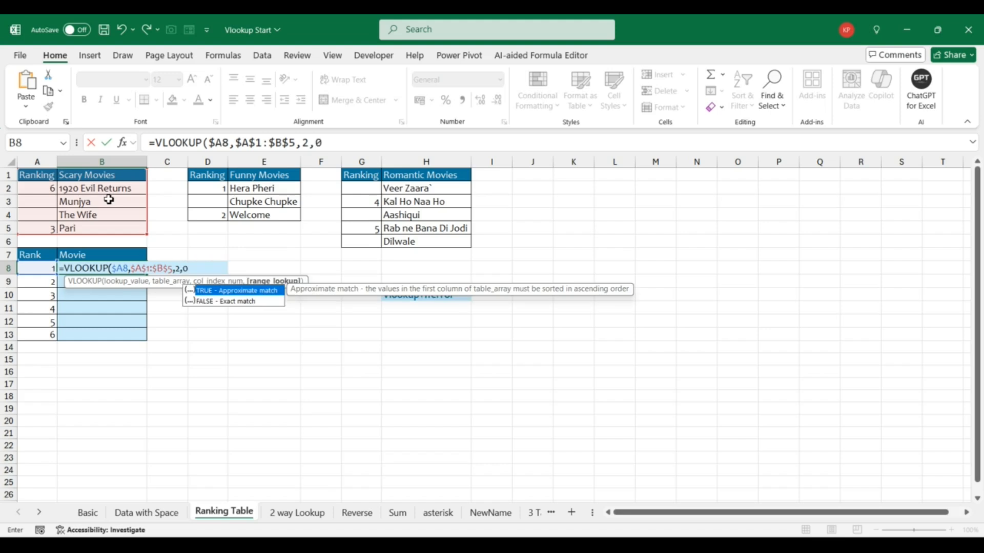
{"action": "type", "text": ")"}
{"action": "key", "text": "Return"}
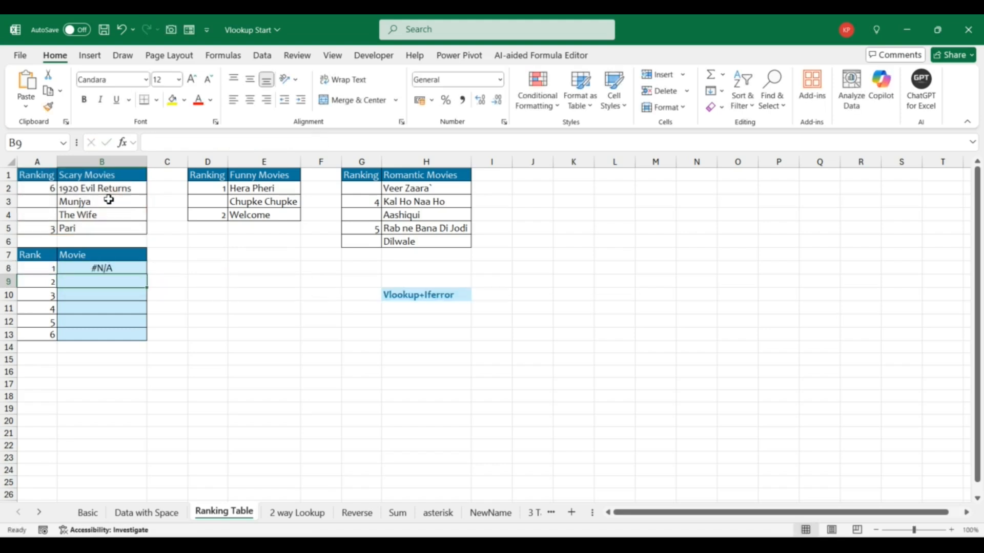
Step: Fill B8's Scary Movies VLOOKUP down through the Movie cells B8:B13
{"action": "key", "text": "Up"}
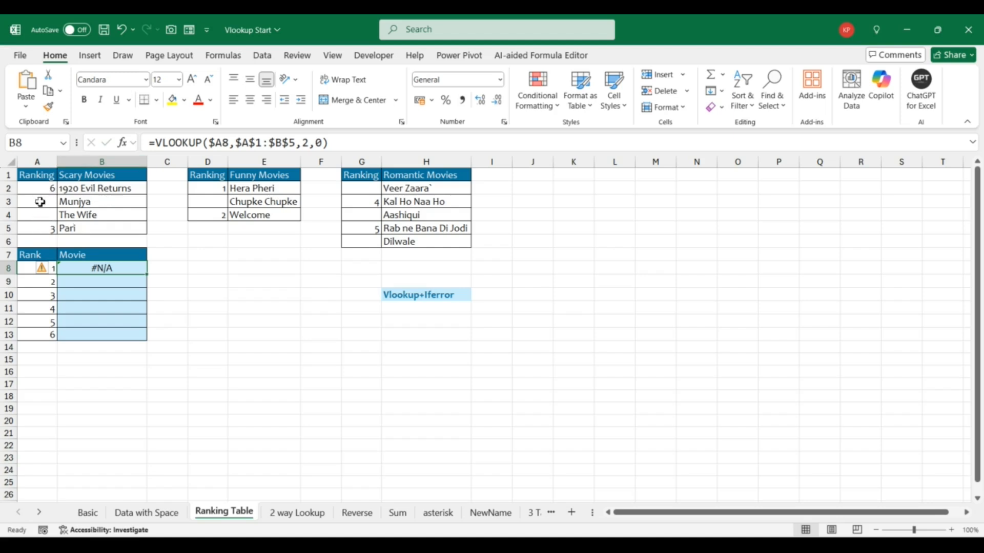
{"action": "key", "text": "shift+Down"}
{"action": "key", "text": "shift+Down"}
{"action": "key", "text": "shift+Down"}
{"action": "key", "text": "shift+Down"}
{"action": "key", "text": "shift+Down"}
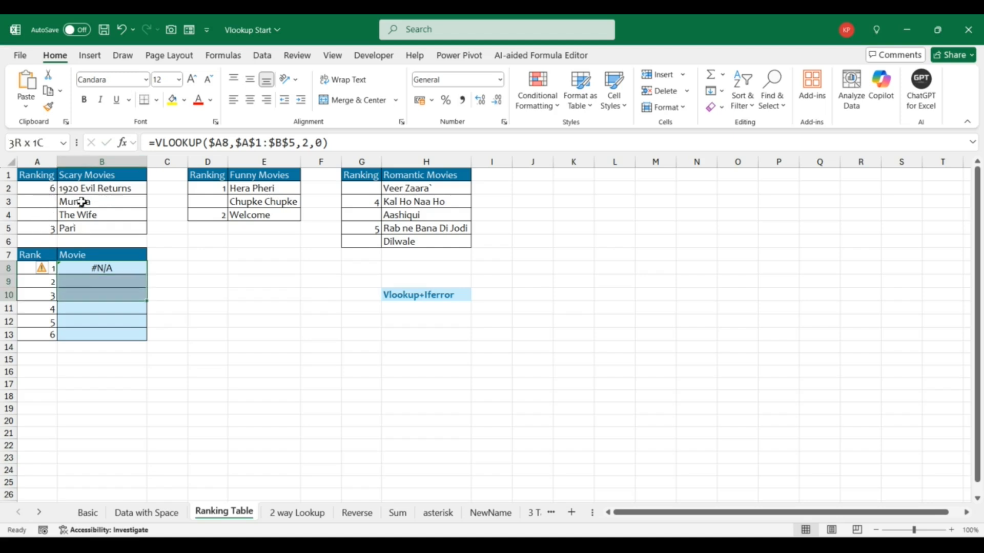
{"action": "key", "text": "ctrl+d"}
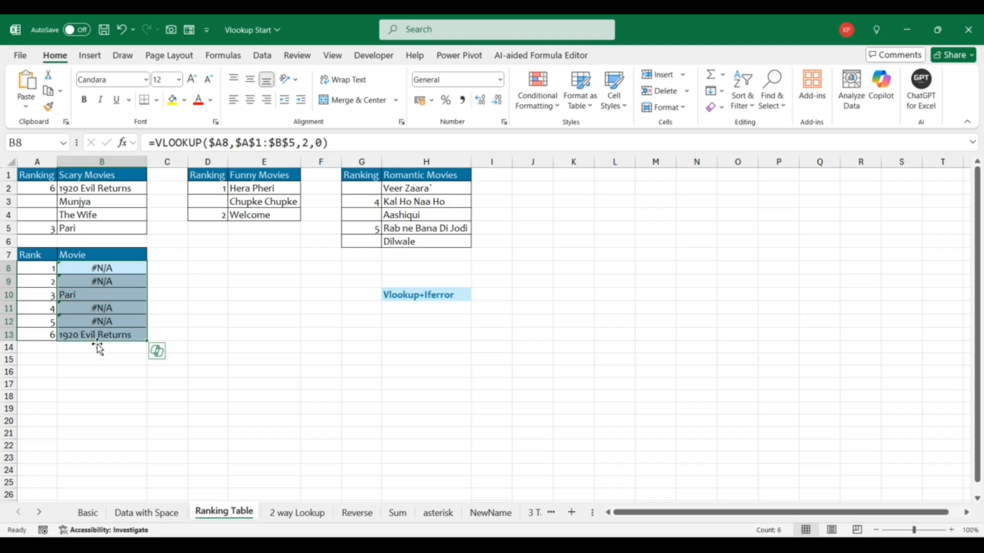
Step: Insert an opening IFERROR( before B8's VLOOKUP and store the unfinished formula as text with a leading apostrophe
{"action": "left_click", "coordinate": [103, 267]}
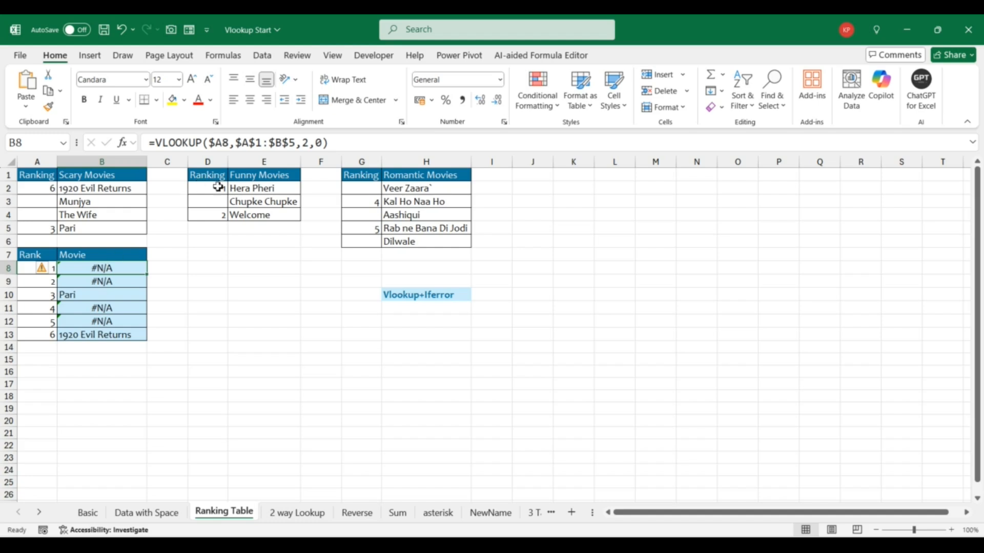
{"action": "left_click", "coordinate": [160, 143]}
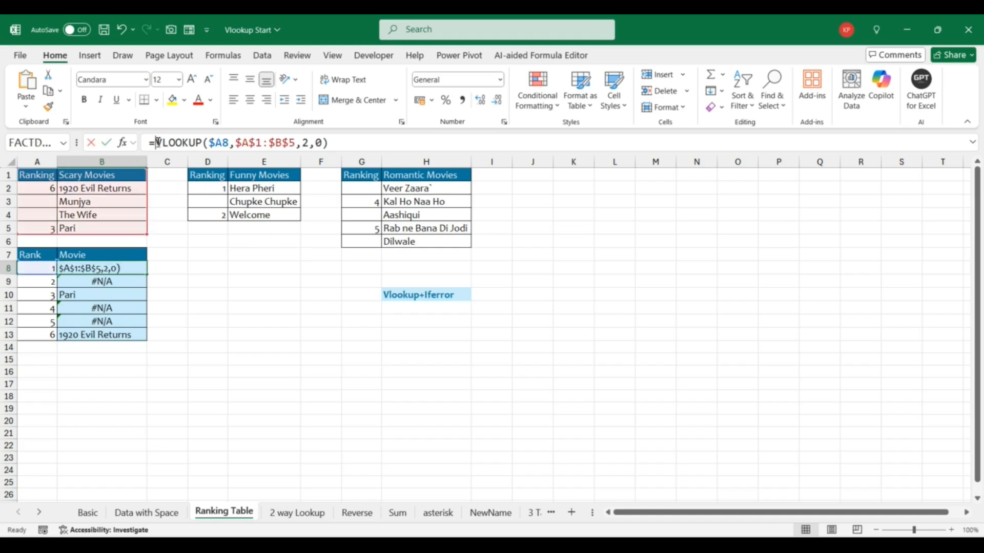
{"action": "type", "text": "if"}
{"action": "key", "text": "Down"}
{"action": "key", "text": "Tab"}
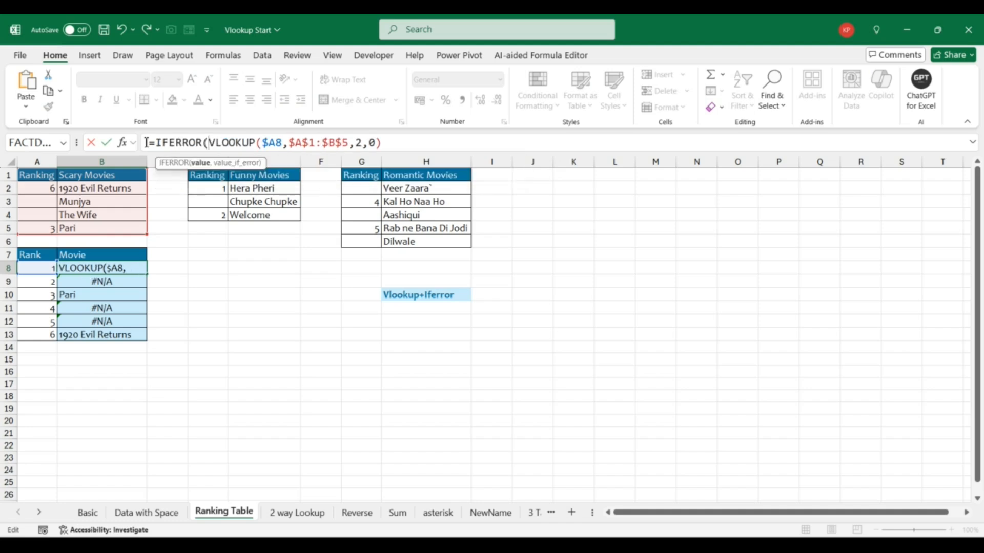
{"action": "left_click", "coordinate": [147, 144]}
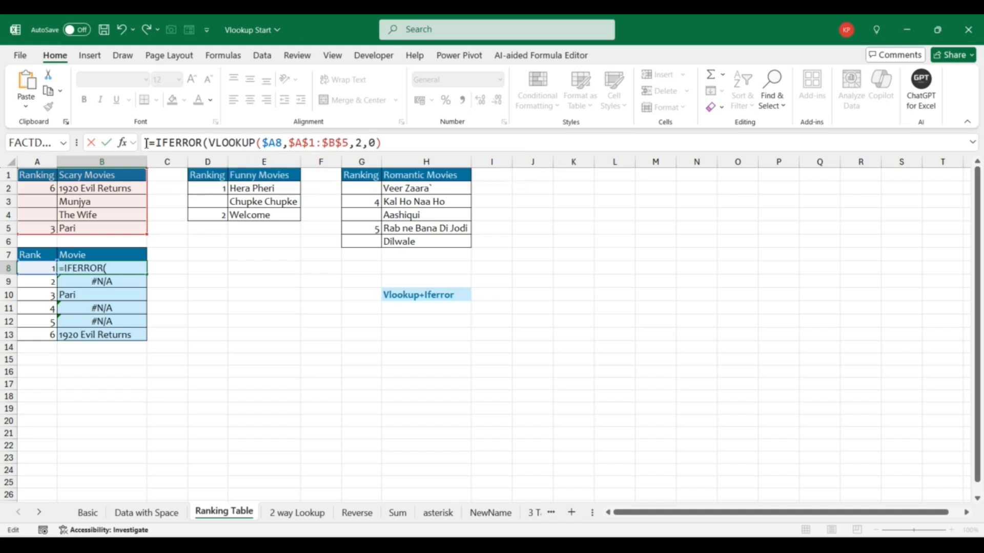
{"action": "key", "text": "Return"}
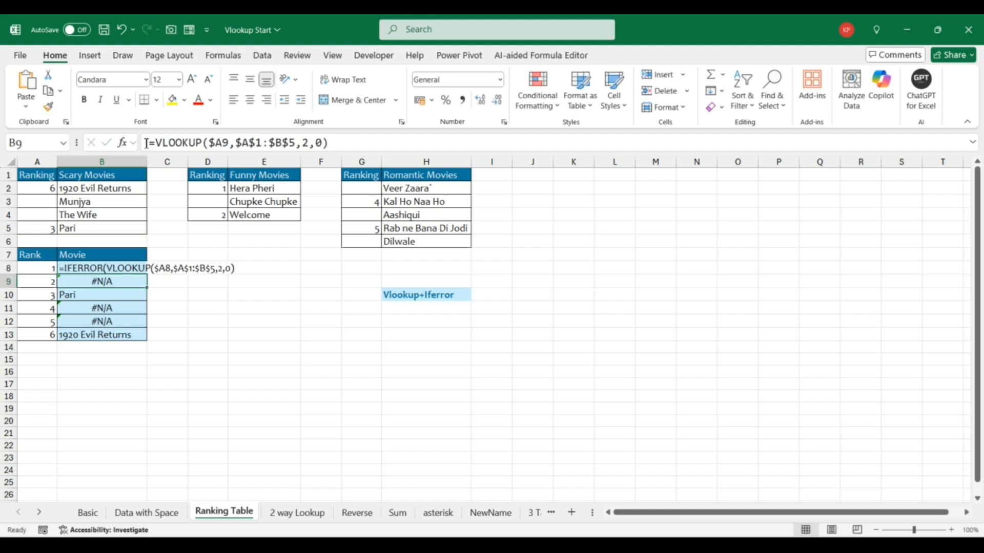
Step: Enter the IFERROR syntax with its argument names, =IFERROR(value,value_if_error), as text in cell L5
{"action": "left_click", "coordinate": [611, 225]}
{"action": "type", "text": "=if"}
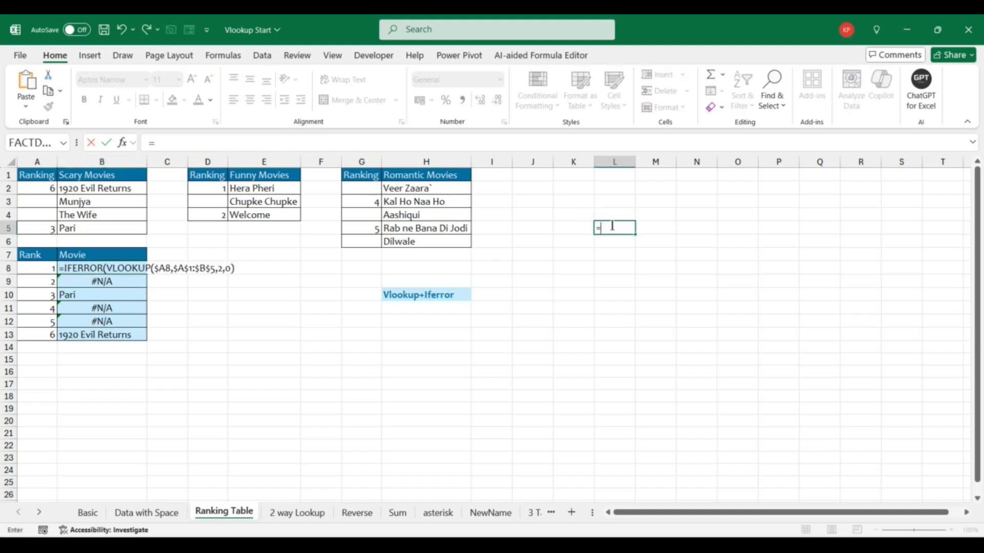
{"action": "key", "text": "Down"}
{"action": "key", "text": "Tab"}
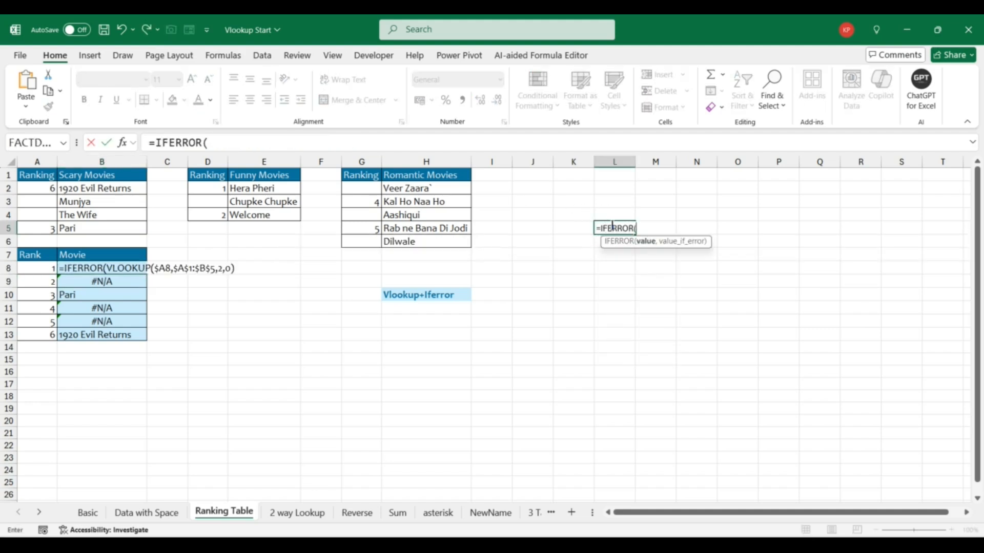
{"action": "key", "text": "ctrl+shift+a"}
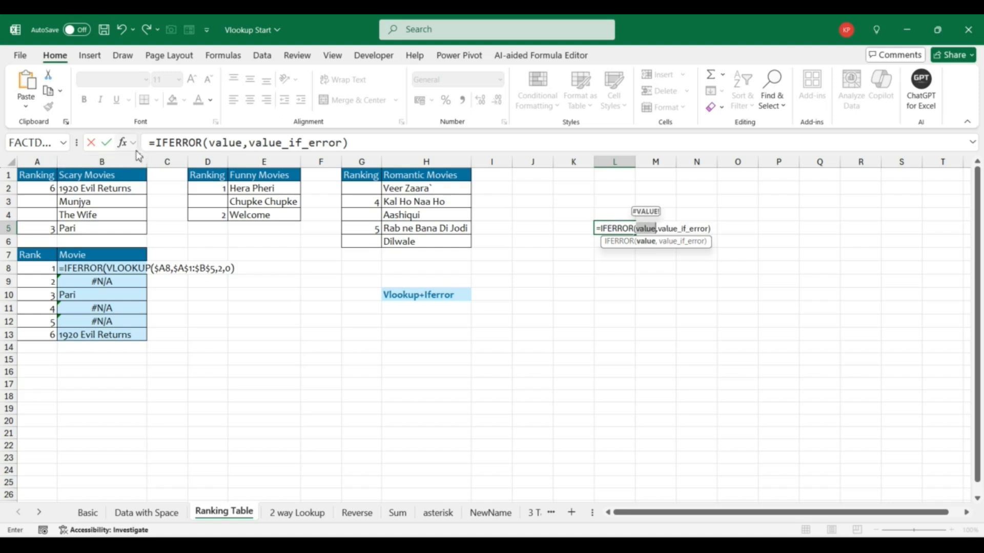
{"action": "left_click", "coordinate": [147, 143]}
{"action": "key", "text": "Return"}
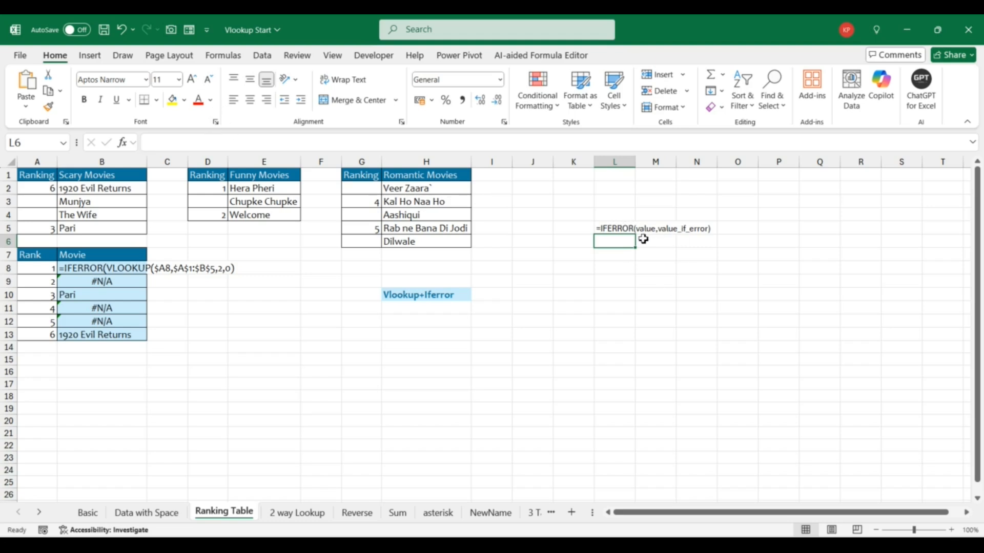
Step: Remove the leading apostrophe from B8's formula and add a comma after the VLOOKUP to begin the value_if_error argument
{"action": "left_click", "coordinate": [111, 268]}
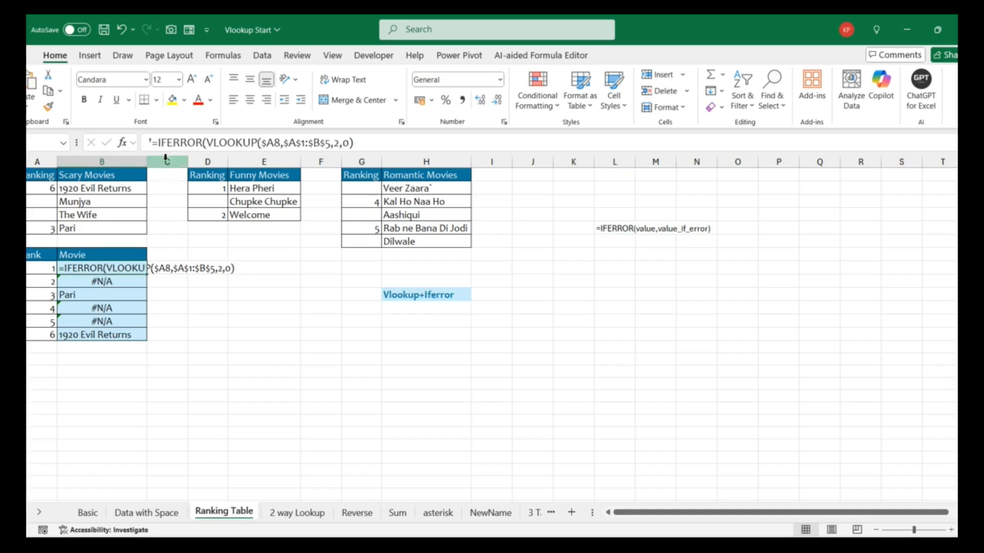
{"action": "left_click", "coordinate": [156, 141]}
{"action": "key", "text": "BackSpace"}
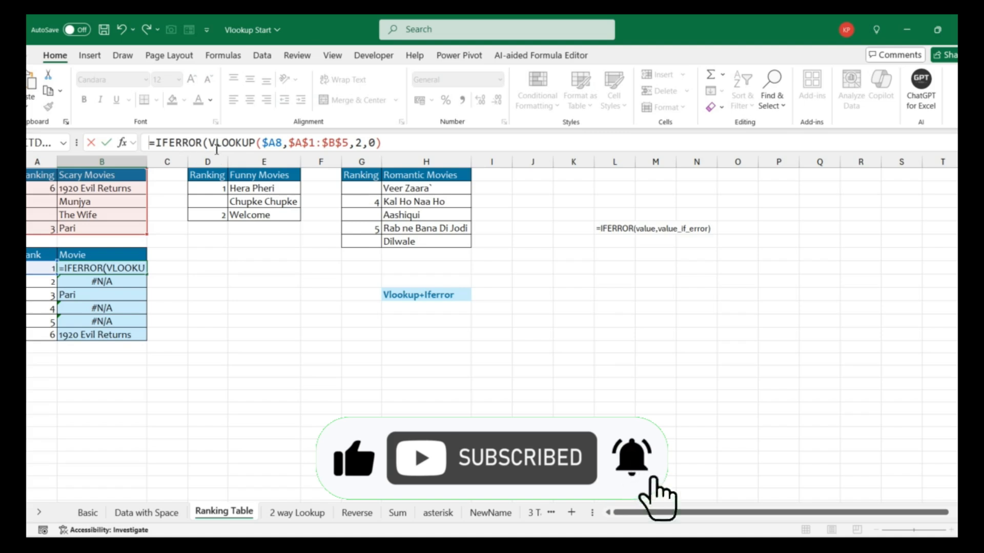
{"action": "left_click_drag", "start_coordinate": [209, 144], "coordinate": [438, 146]}
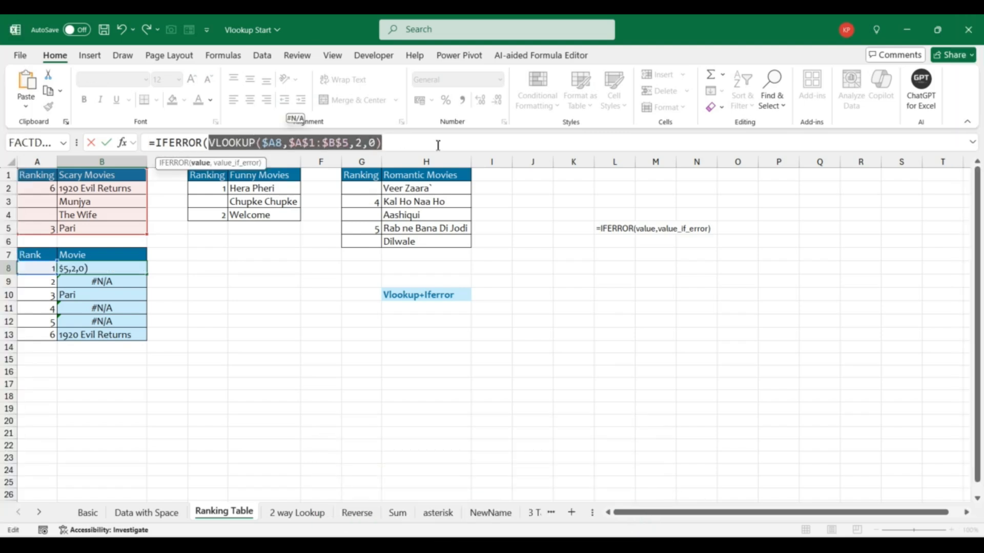
{"action": "left_click", "coordinate": [438, 146]}
{"action": "type", "text": ","}
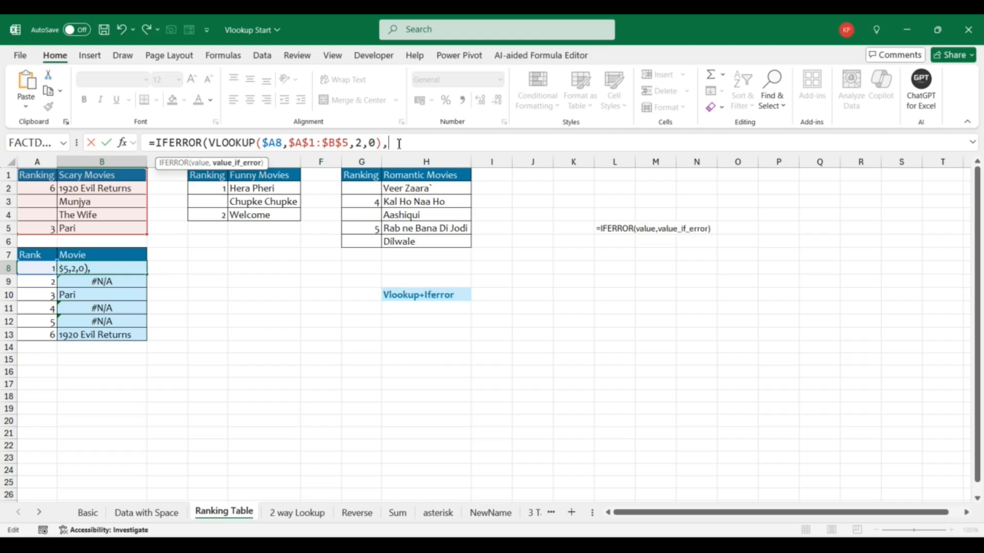
Step: Start a second VLOOKUP as B8's value_if_error argument with $A8 as the lookup value
{"action": "type", "text": "vl"}
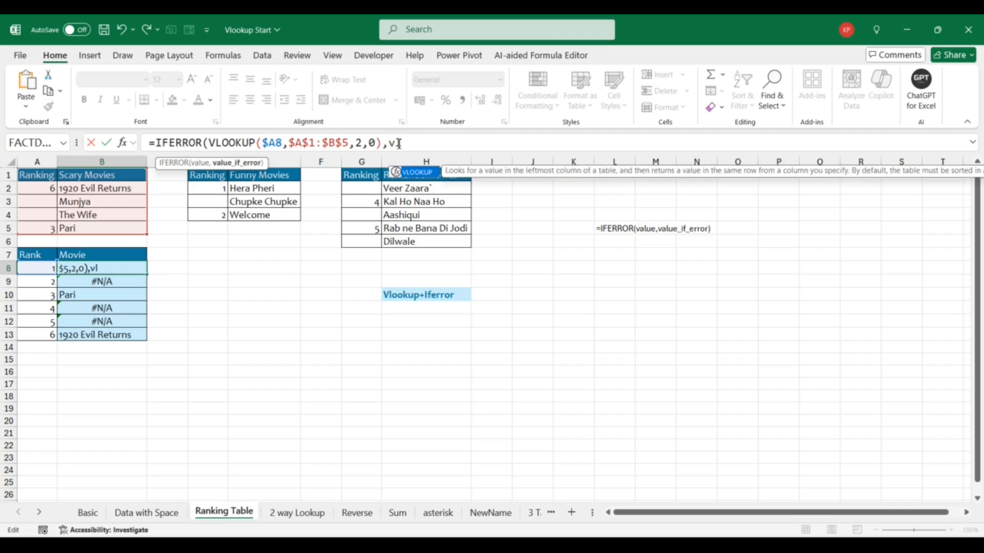
{"action": "key", "text": "Tab"}
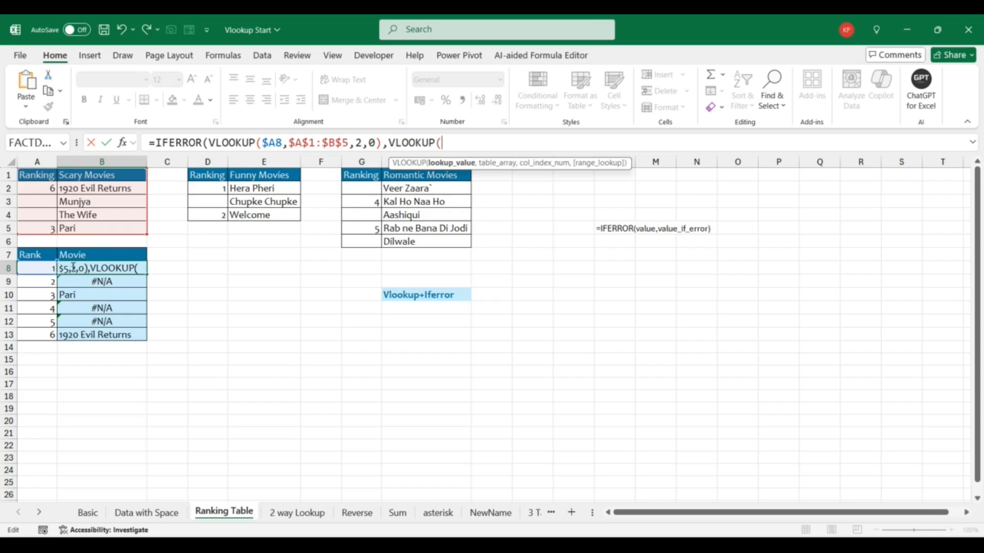
{"action": "left_click", "coordinate": [42, 269]}
{"action": "key", "text": "F4"}
{"action": "key", "text": "F4"}
{"action": "key", "text": "F4"}
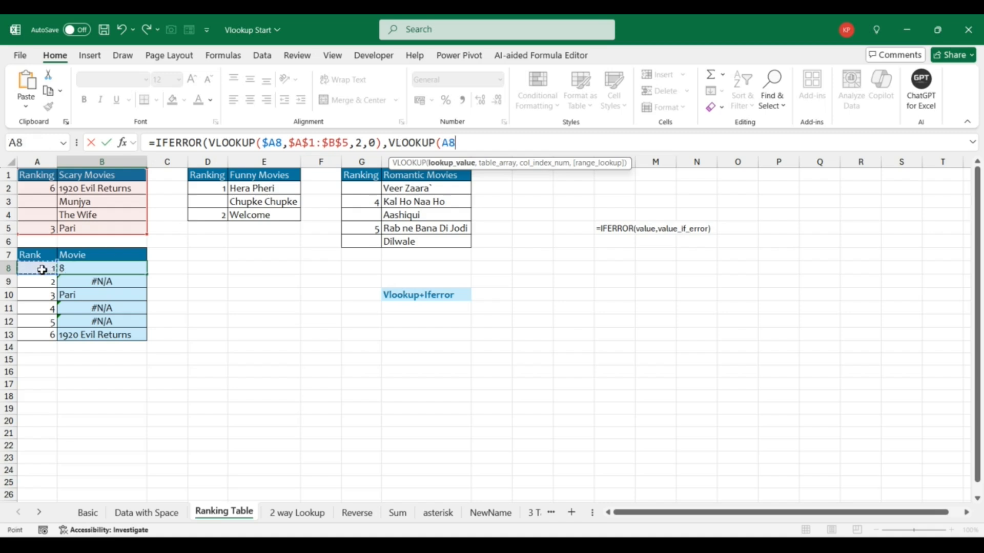
{"action": "type", "text": ","}
Step: Complete B8's second VLOOKUP with the Funny Movies table $D$1:$E$4, column index 2 and exact match 0, and close IFERROR
{"action": "left_click", "coordinate": [207, 180]}
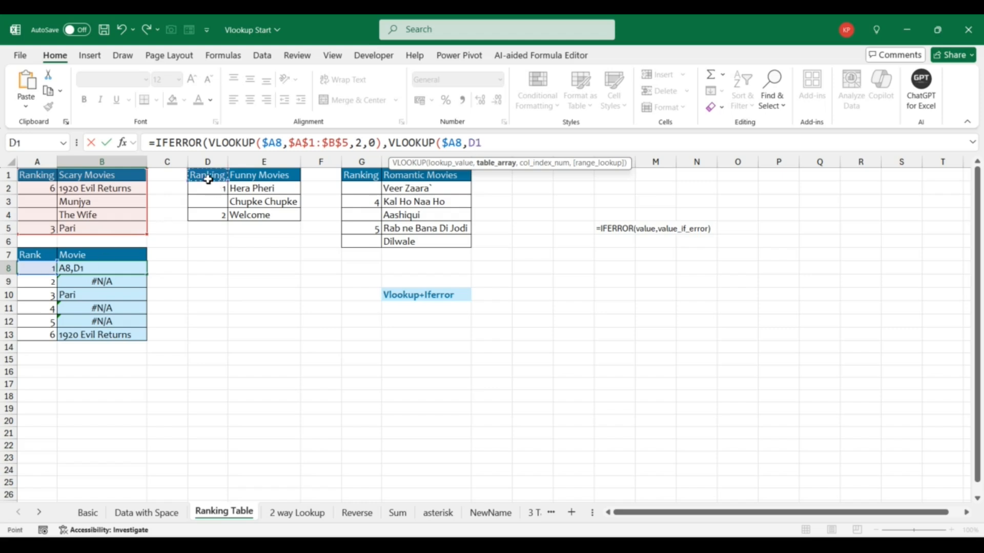
{"action": "key", "text": "ctrl+shift+Down"}
{"action": "key", "text": "ctrl+shift+Right"}
{"action": "key", "text": "ctrl+shift+Down"}
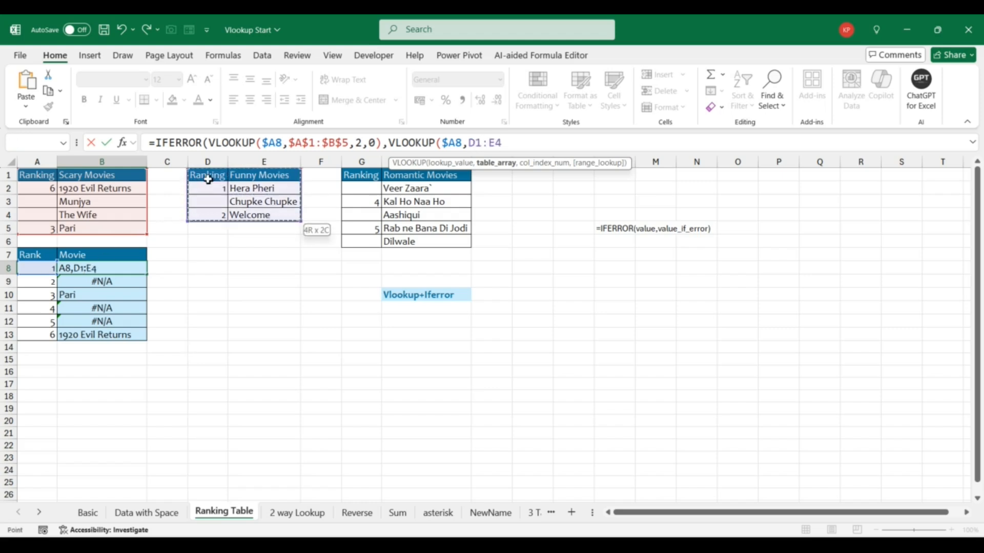
{"action": "key", "text": "F4"}
{"action": "type", "text": ","}
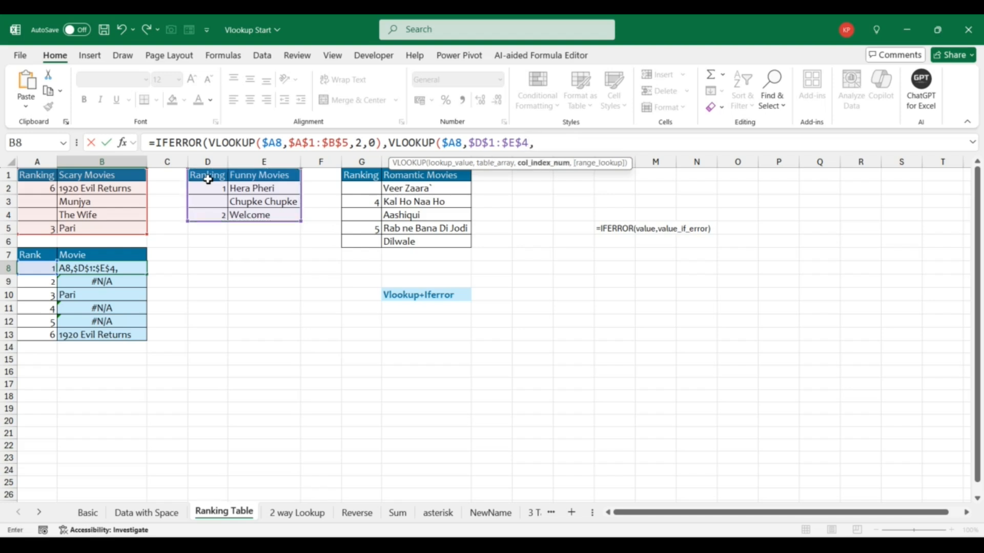
{"action": "type", "text": "2,0)"}
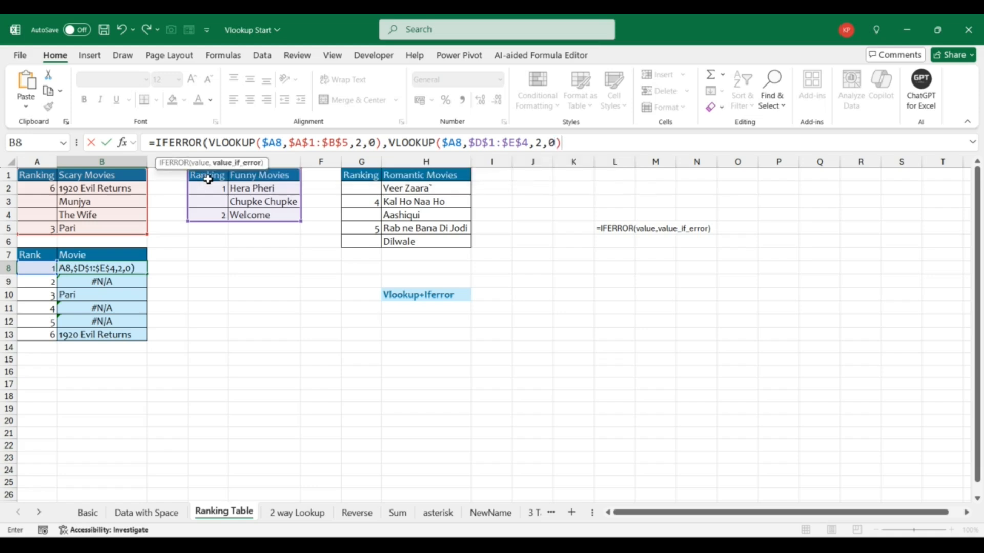
{"action": "type", "text": ")"}
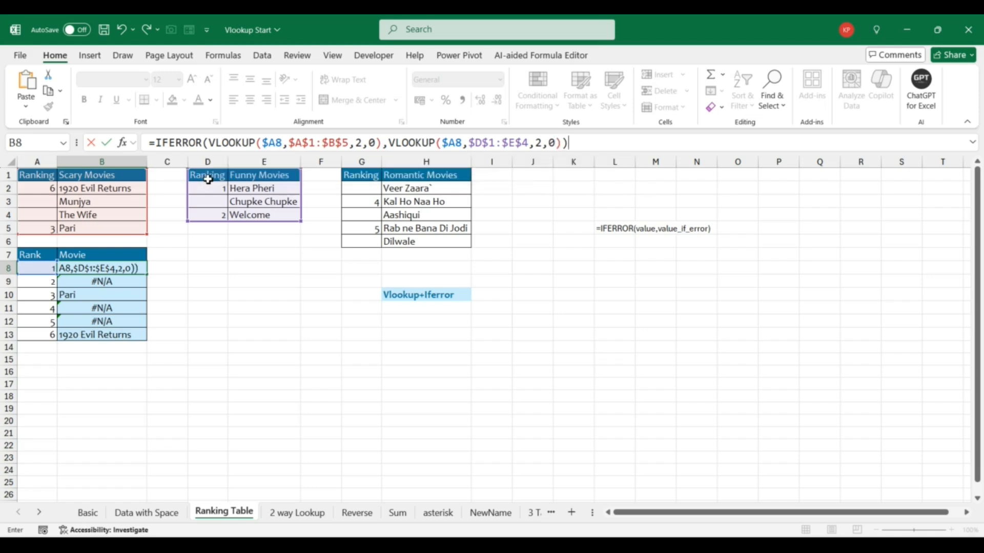
{"action": "key", "text": "Return"}
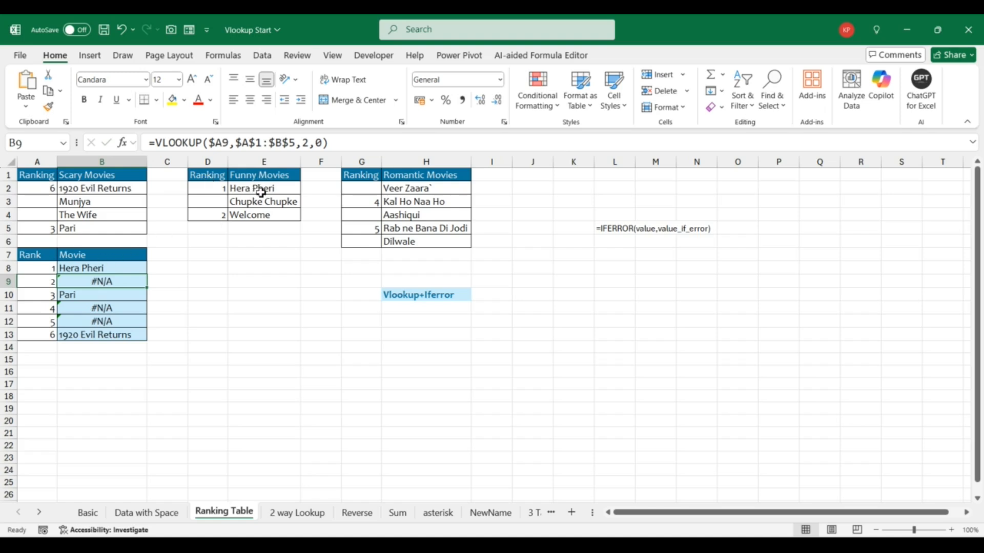
{"action": "key", "text": "ctrl+shift+Down"}
{"action": "key", "text": "ctrl+shift+Down"}
{"action": "key", "text": "ctrl+shift+Up"}
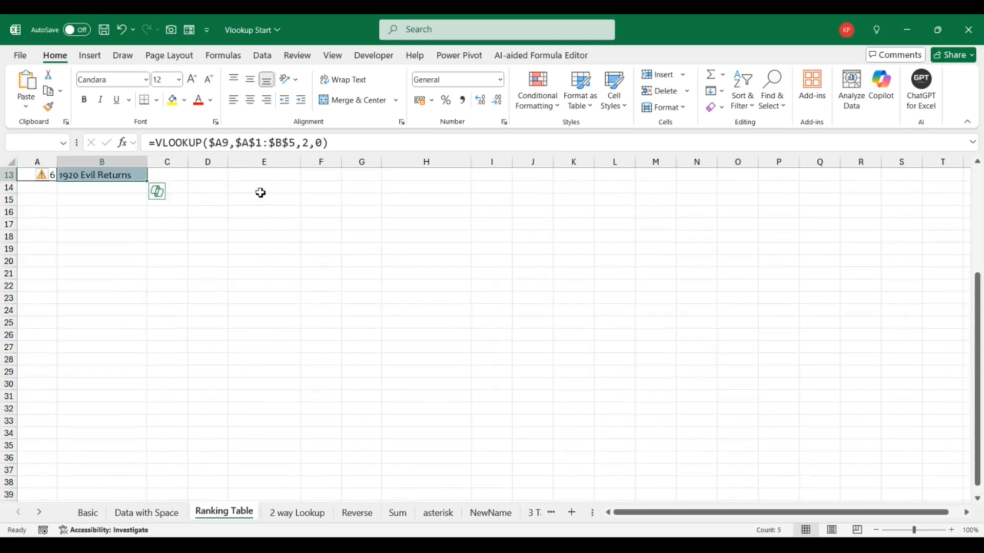
{"action": "key", "text": "Up"}
{"action": "key", "text": "Up"}
{"action": "key", "text": "Up"}
{"action": "key", "text": "Down"}
{"action": "key", "text": "Down"}
{"action": "key", "text": "Down"}
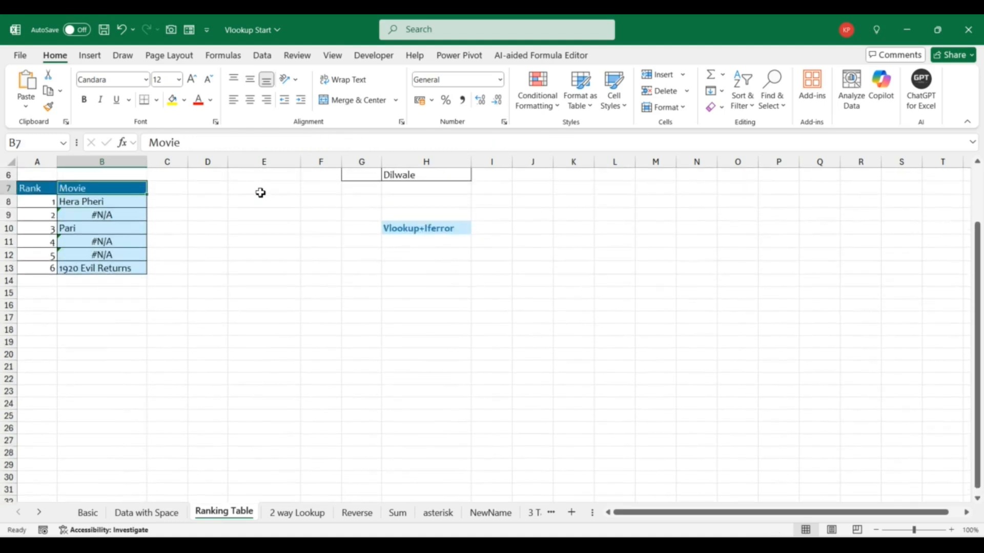
{"action": "key", "text": "Up"}
{"action": "key", "text": "Up"}
{"action": "key", "text": "Up"}
{"action": "key", "text": "Up"}
{"action": "key", "text": "Up"}
{"action": "key", "text": "Up"}
{"action": "key", "text": "Up"}
{"action": "key", "text": "Up"}
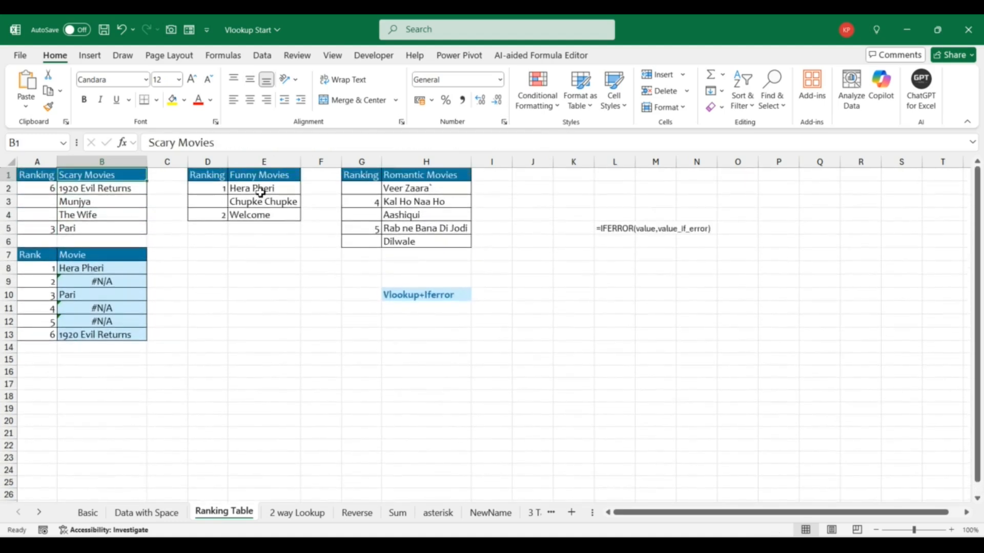
Step: Fill B8's IFERROR formula covering the Scary and Funny Movies tables down through B8:B13
{"action": "left_click", "coordinate": [258, 218]}
{"action": "left_click", "coordinate": [73, 282]}
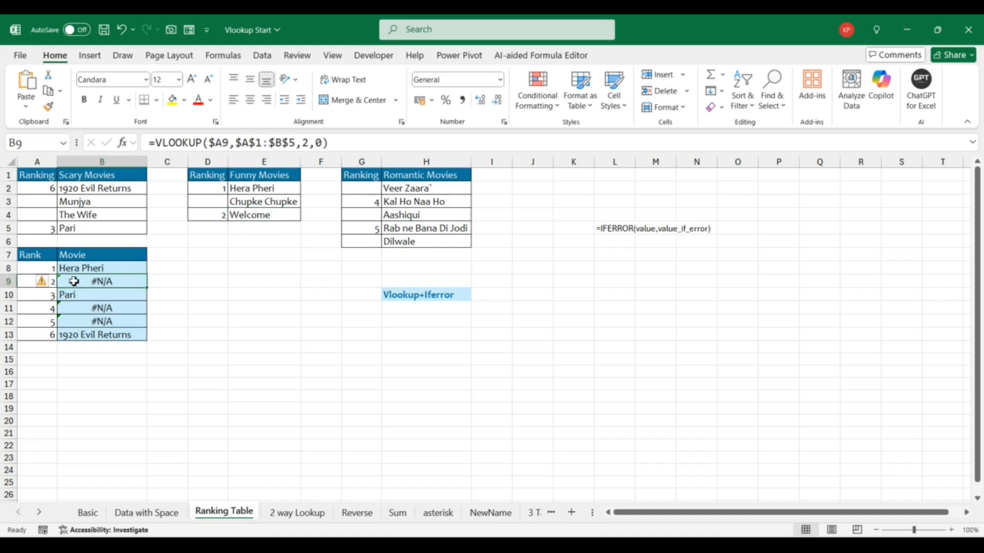
{"action": "left_click", "coordinate": [98, 269]}
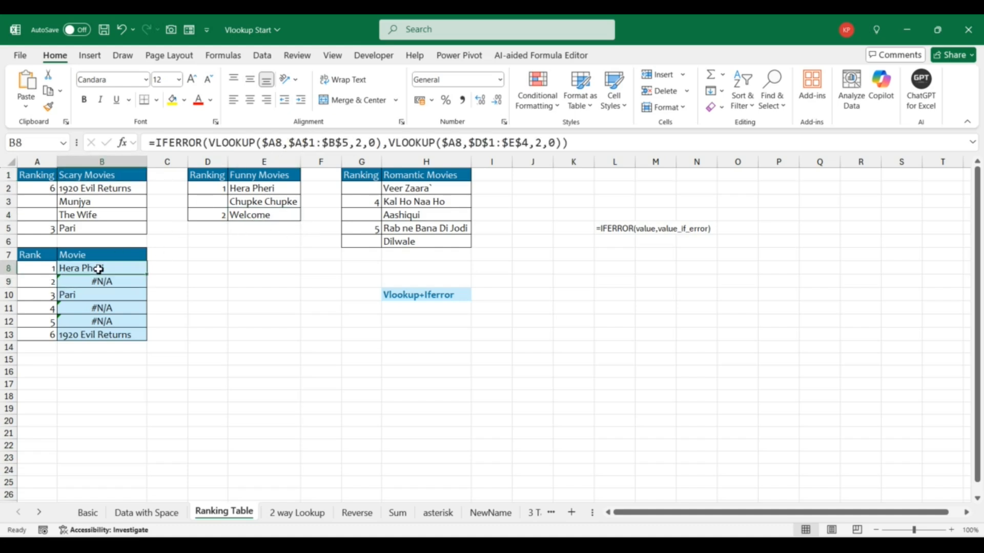
{"action": "key", "text": "ctrl+shift+Down"}
{"action": "key", "text": "ctrl+d"}
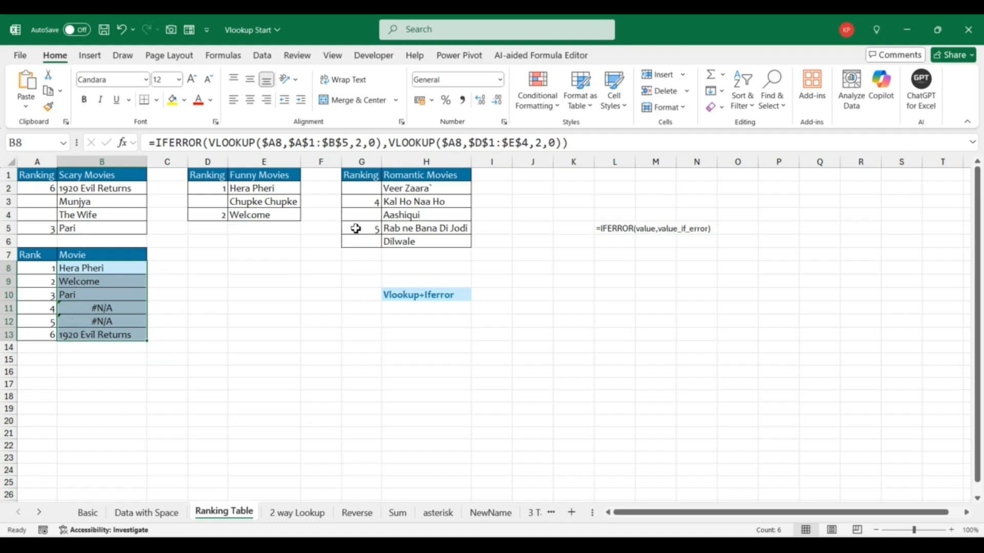
Step: Wrap B8's existing formula in an outer IFERROR and add a comma after it to begin the value_if_error argument
{"action": "left_click", "coordinate": [83, 272]}
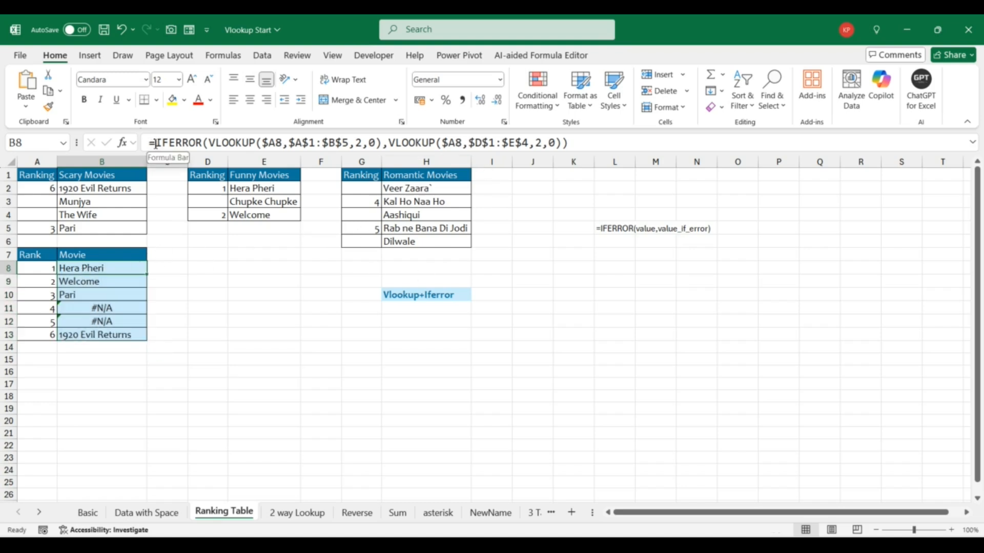
{"action": "left_click", "coordinate": [158, 144]}
{"action": "type", "text": "if"}
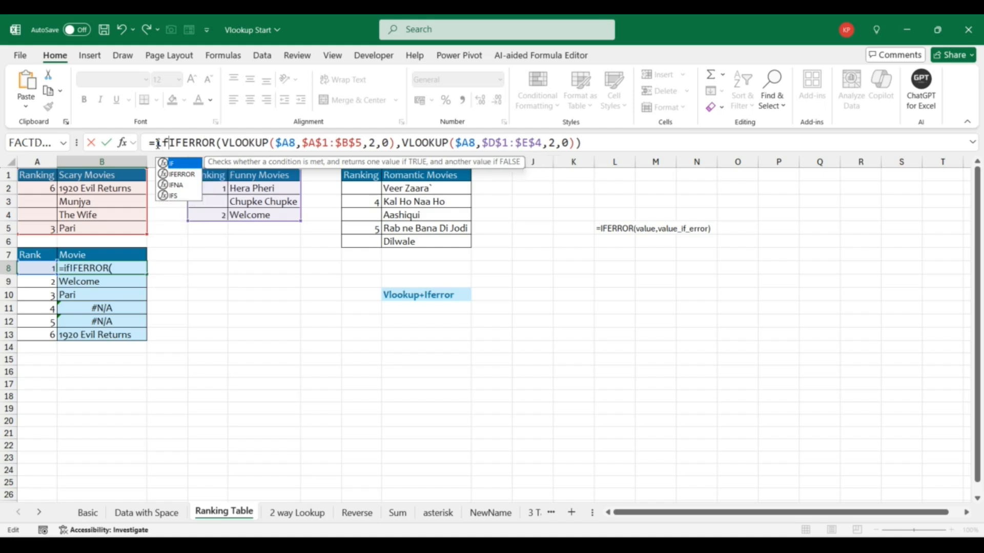
{"action": "key", "text": "Tab"}
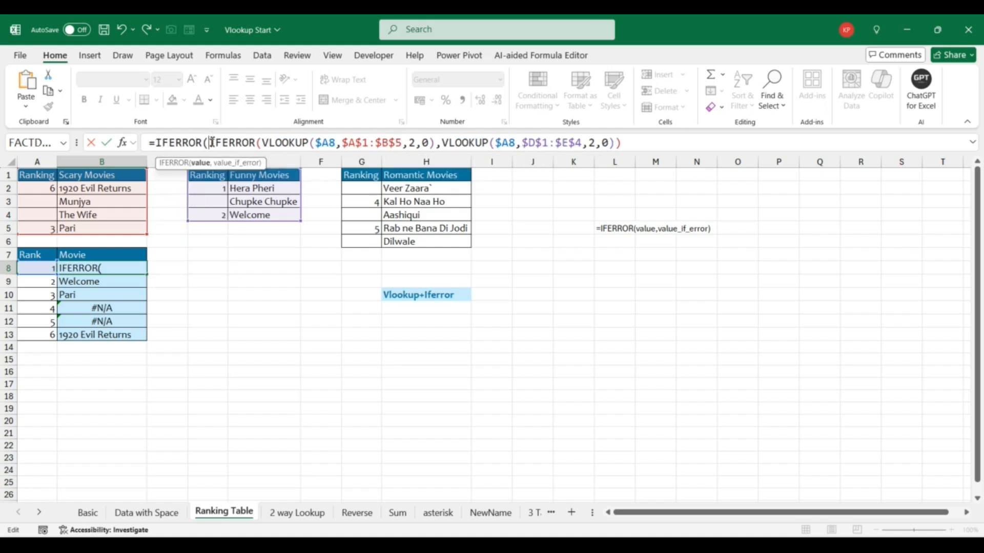
{"action": "left_click_drag", "start_coordinate": [209, 144], "coordinate": [772, 122]}
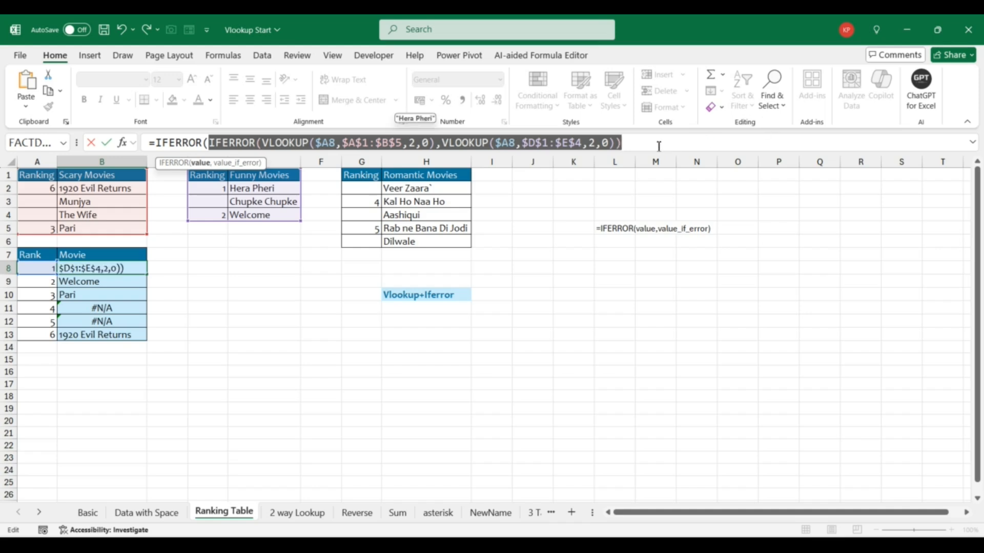
{"action": "left_click", "coordinate": [627, 148]}
{"action": "type", "text": ","}
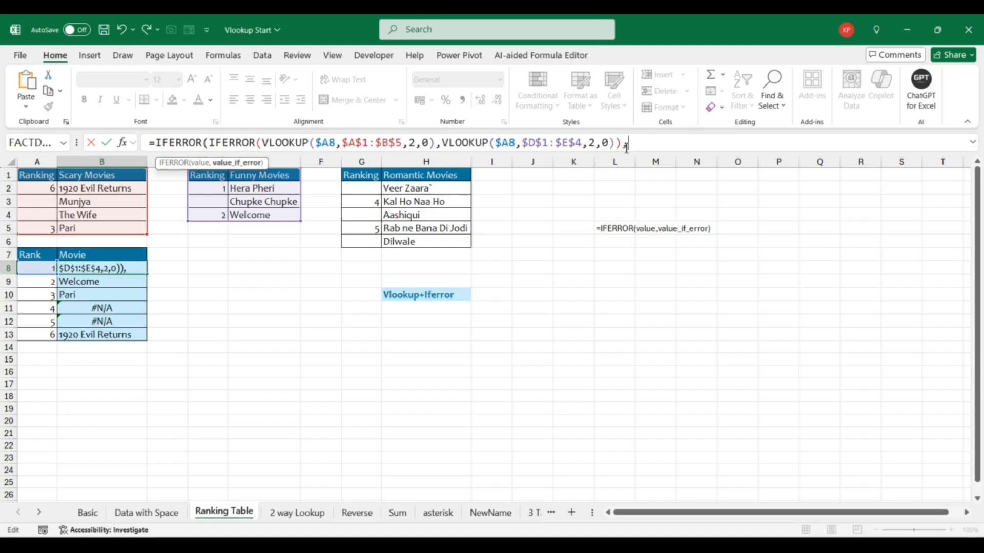
Step: Start a third VLOOKUP as the outer IFERROR's value_if_error argument in B8, with $A8 as the lookup value
{"action": "type", "text": "vl"}
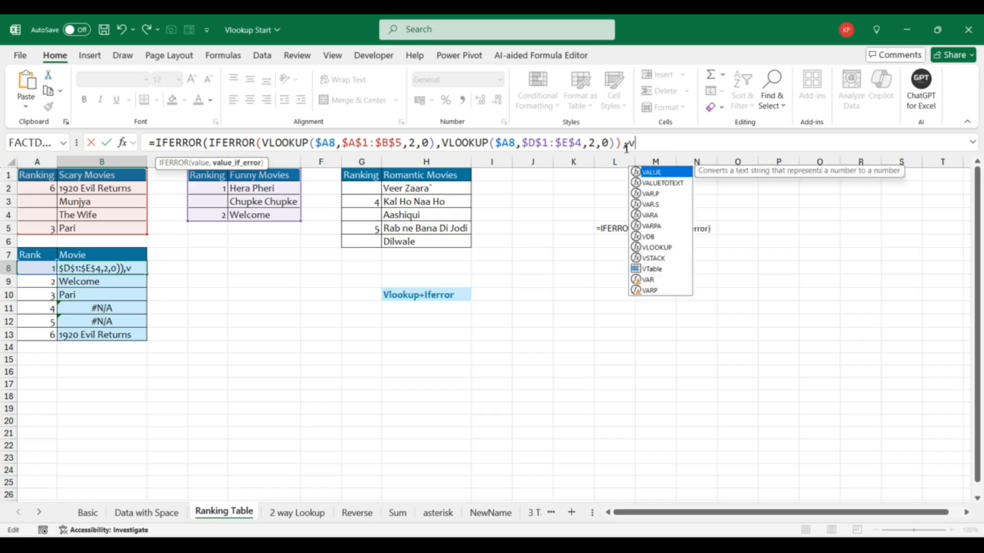
{"action": "key", "text": "Tab"}
{"action": "left_click", "coordinate": [47, 268]}
{"action": "key", "text": "F4"}
{"action": "key", "text": "F4"}
{"action": "key", "text": "F4"}
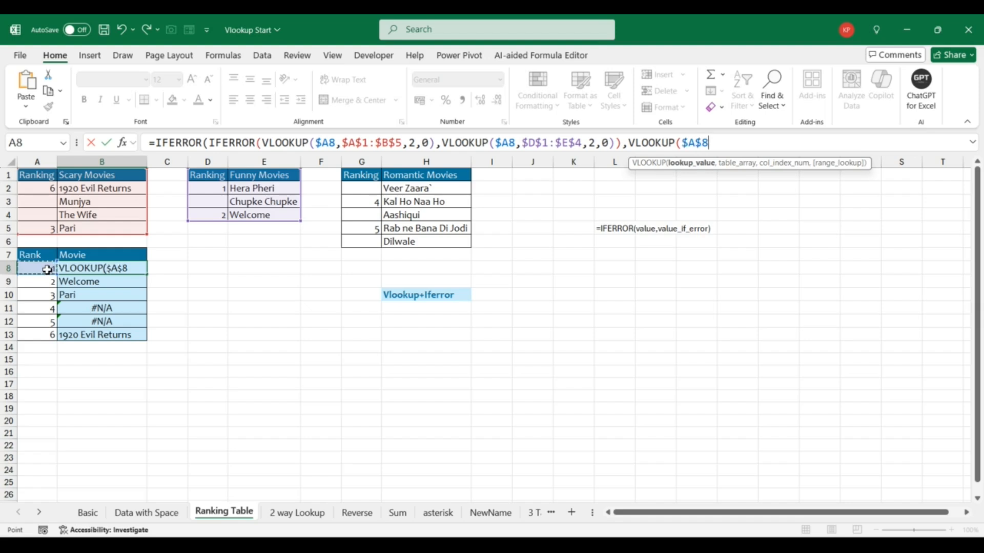
{"action": "type", "text": ","}
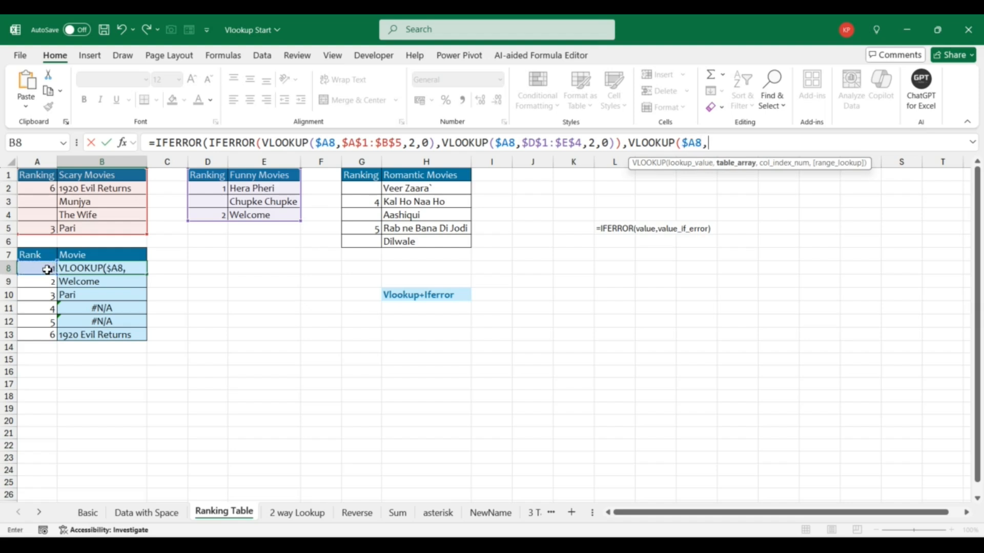
Step: Complete B8's third VLOOKUP with the Romantic Movies table $G$1:$H$6, column index 2 and exact match 0, and close the outer IFERROR
{"action": "left_click", "coordinate": [365, 176]}
{"action": "key", "text": "shift+Down"}
{"action": "key", "text": "shift+Down"}
{"action": "key", "text": "shift+Down"}
{"action": "key", "text": "shift+Down"}
{"action": "key", "text": "shift+Down"}
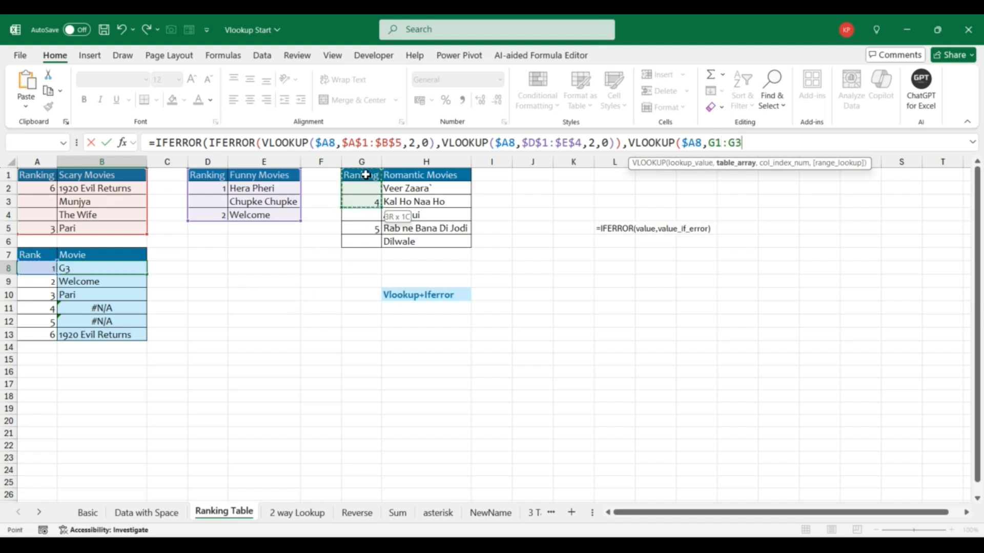
{"action": "key", "text": "shift+Right"}
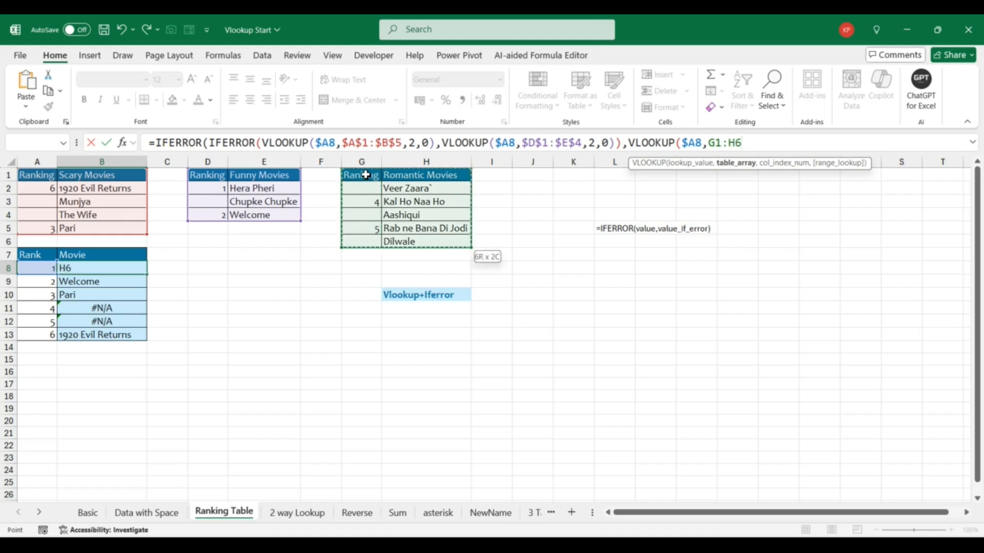
{"action": "key", "text": "F4"}
{"action": "type", "text": ",2,0"}
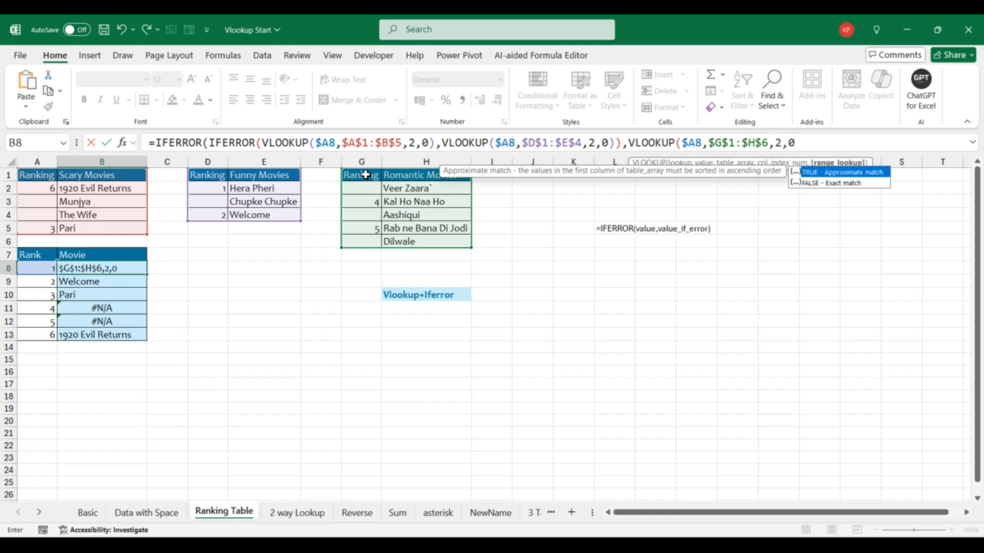
{"action": "type", "text": ")"}
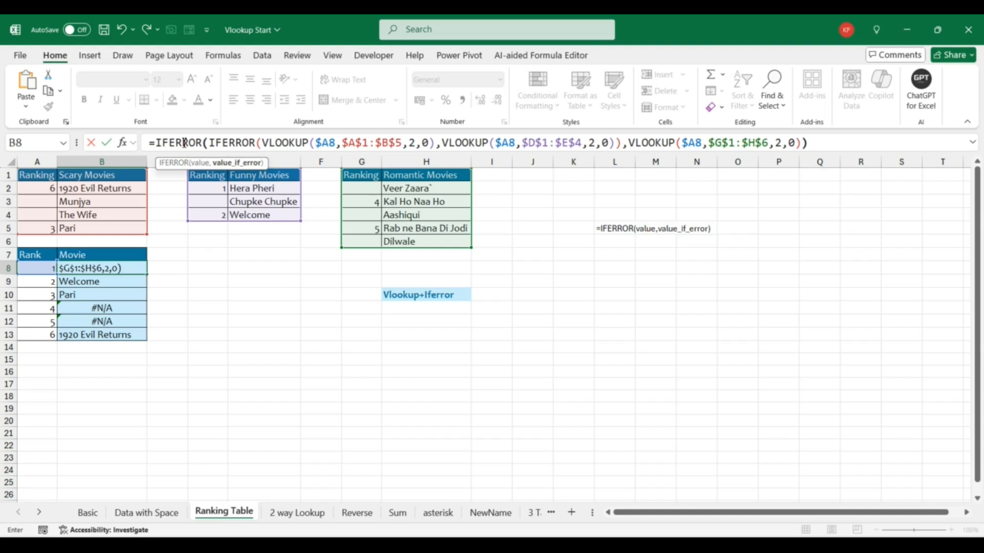
{"action": "key", "text": "Return"}
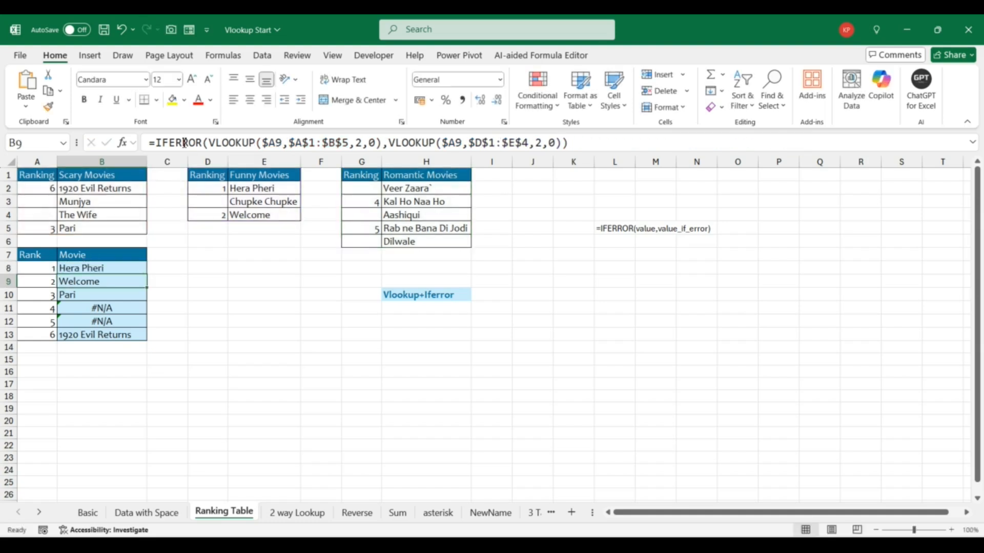
Step: Fill B8's nested IFERROR formula covering all three movie tables down through B8:B13
{"action": "key", "text": "Up"}
{"action": "key", "text": "ctrl+shift+Down"}
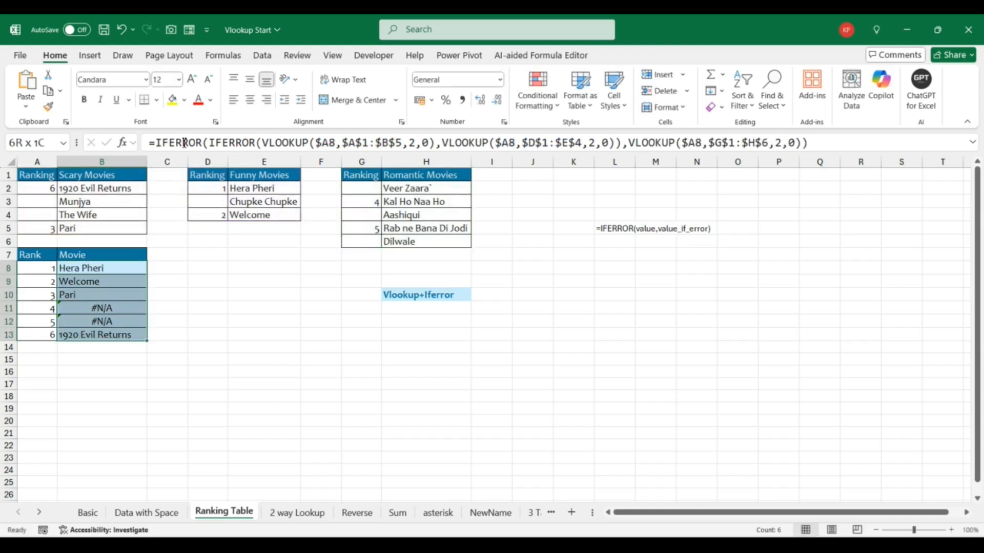
{"action": "key", "text": "ctrl+d"}
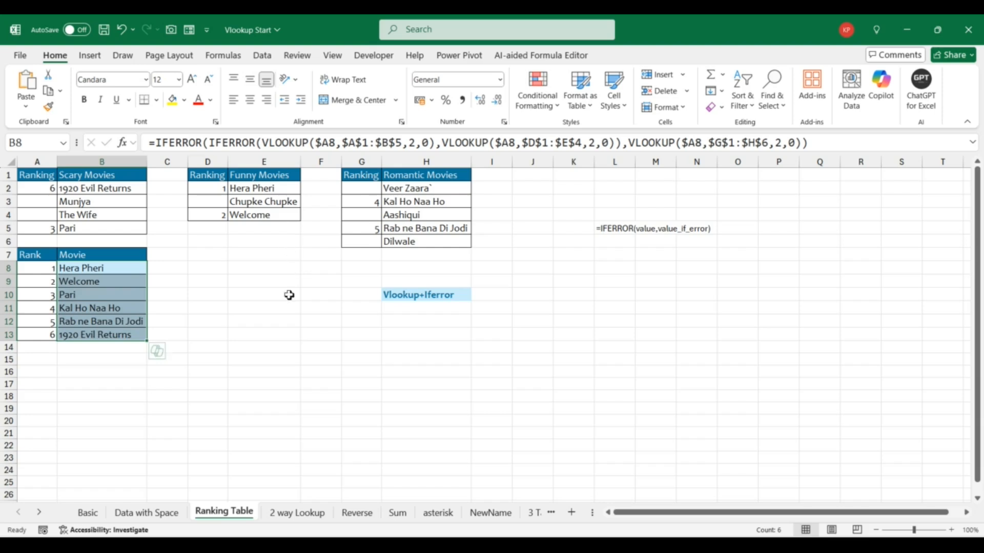
Step: On the 2 way Lookup sheet, enter the MATCH syntax =MATCH(lookup_value,lookup_array,match_type) in Q5 as text with a leading apostrophe
{"action": "left_click", "coordinate": [301, 511]}
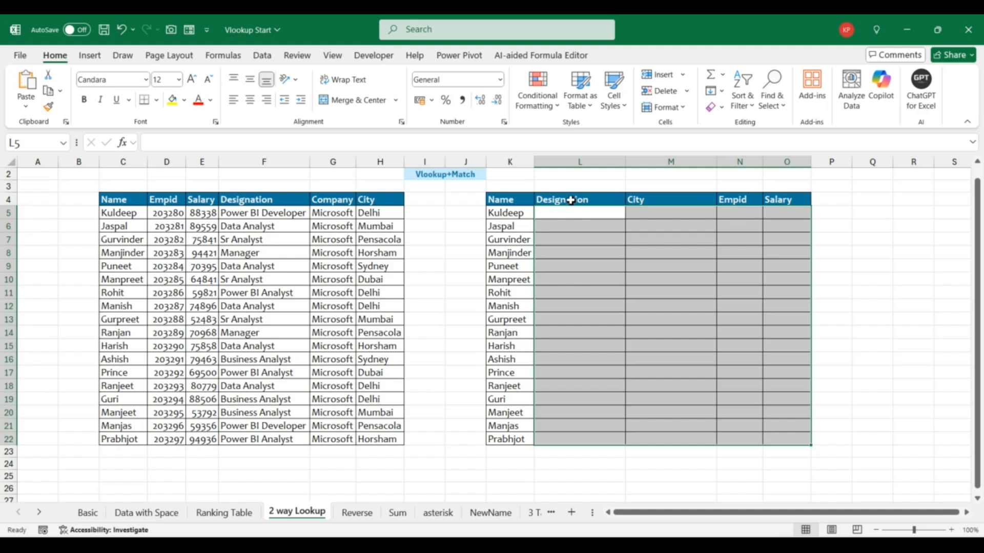
{"action": "left_click", "coordinate": [864, 217]}
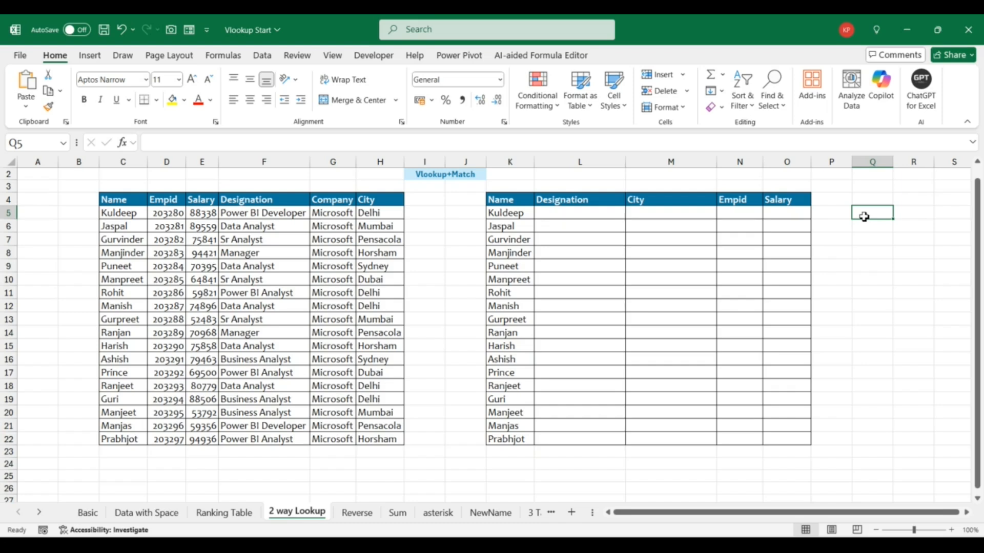
{"action": "type", "text": "="}
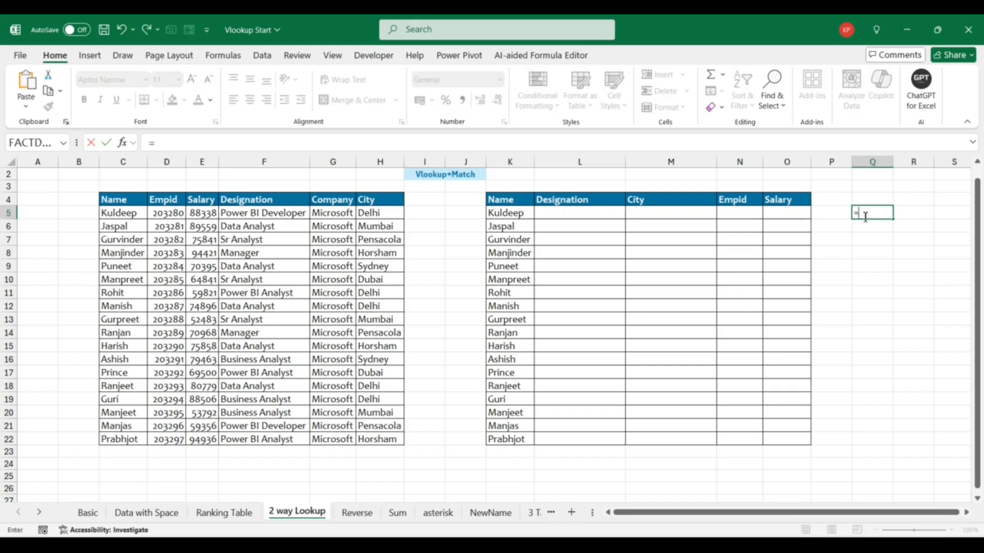
{"action": "type", "text": "mat"}
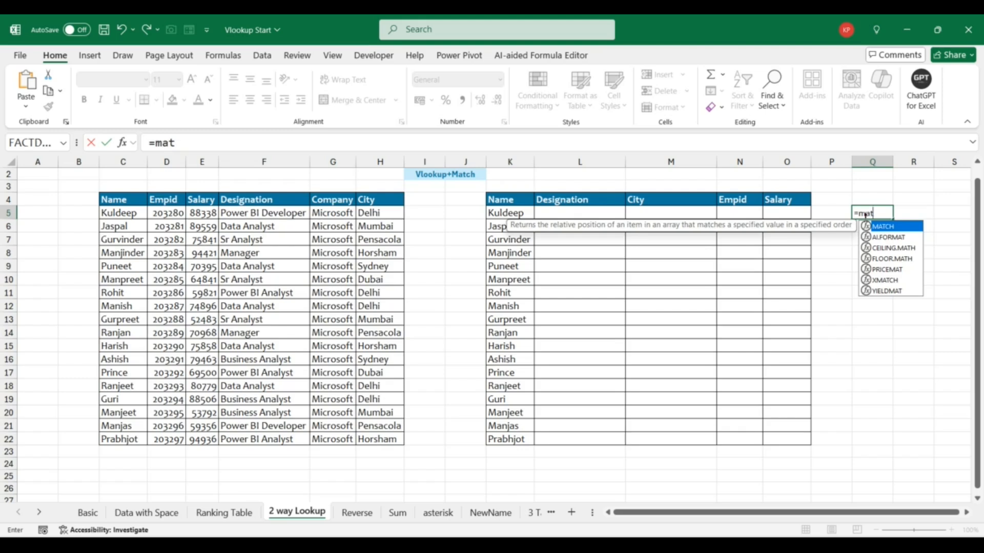
{"action": "key", "text": "Tab"}
{"action": "key", "text": "ctrl+shift+a"}
{"action": "left_click", "coordinate": [864, 225]}
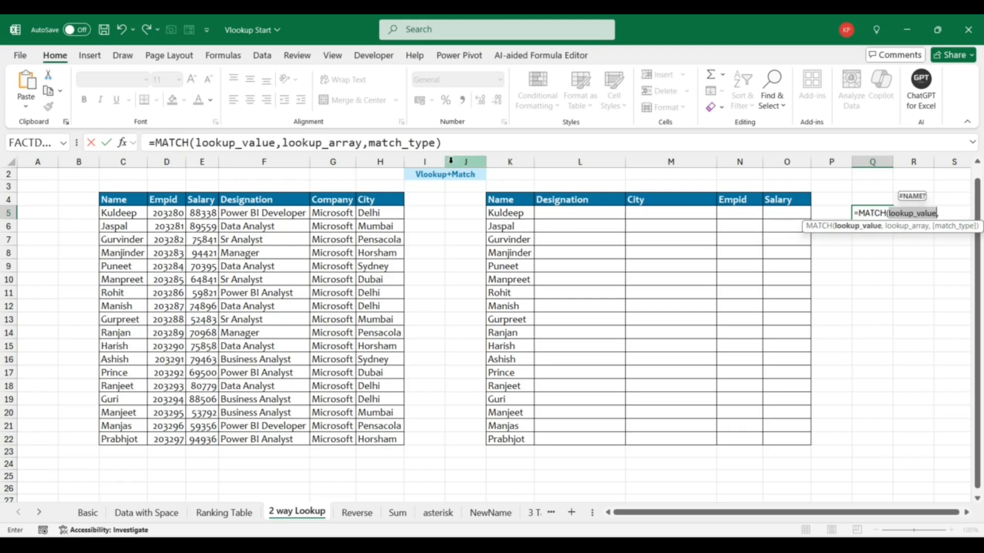
{"action": "left_click", "coordinate": [149, 139]}
{"action": "type", "text": "'"}
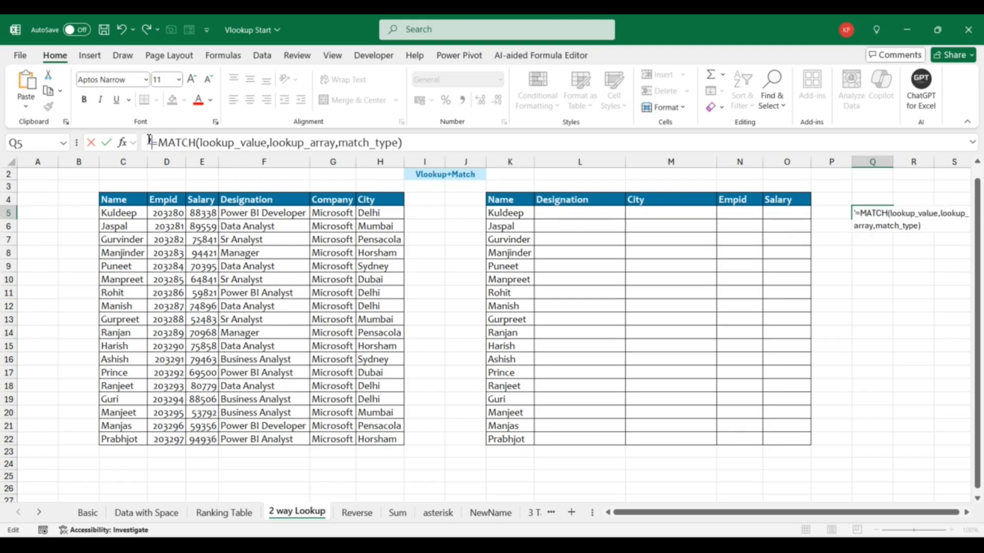
{"action": "key", "text": "Return"}
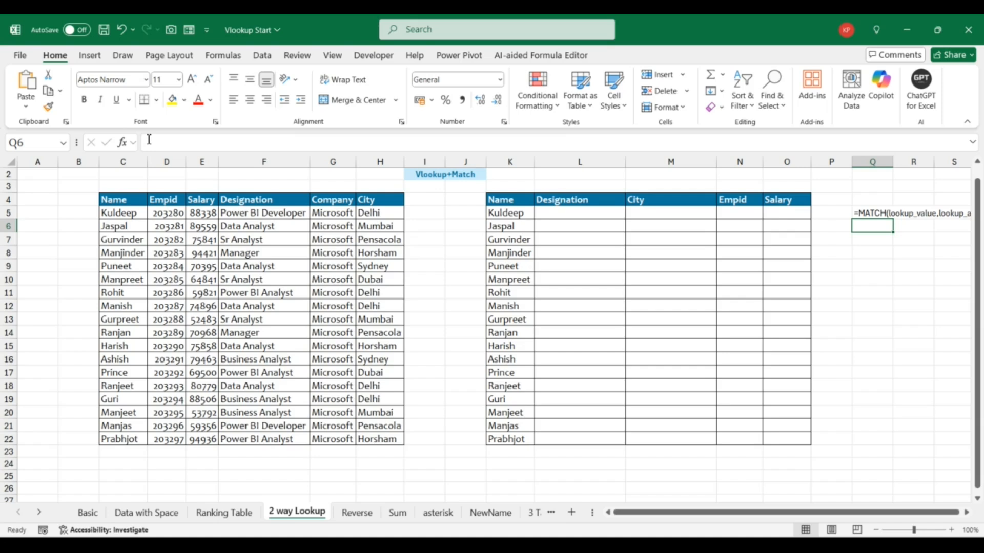
{"action": "key", "text": "Up"}
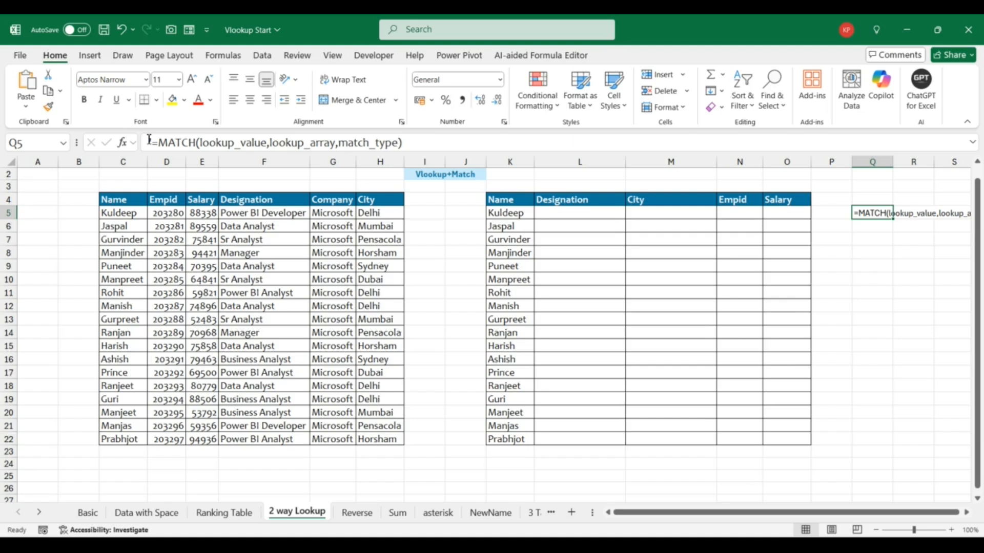
Step: Start a MATCH formula in L5 with the Designation header L$4 as the lookup value, locking only its row
{"action": "left_click", "coordinate": [546, 211]}
{"action": "type", "text": "="}
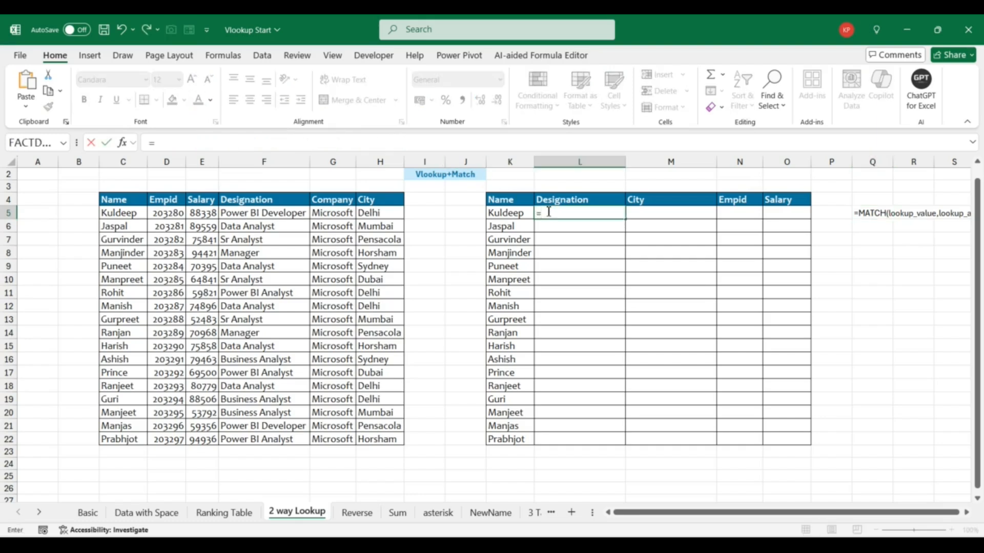
{"action": "key", "text": "BackSpace"}
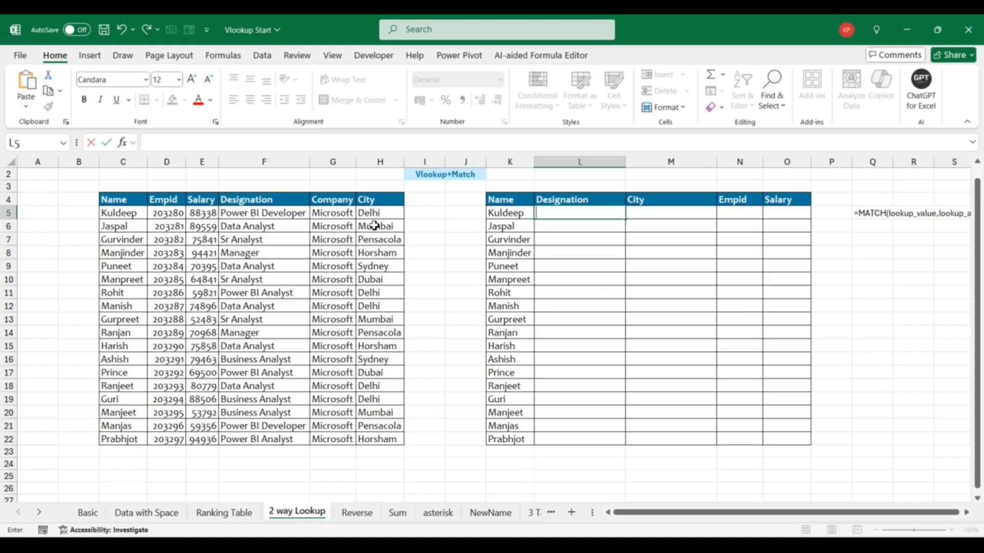
{"action": "type", "text": "=mat"}
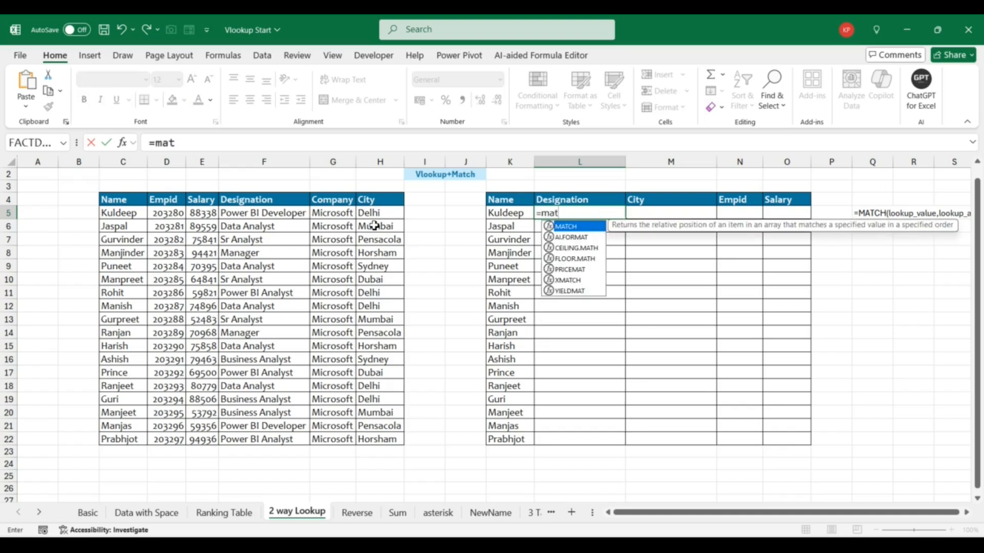
{"action": "key", "text": "Tab"}
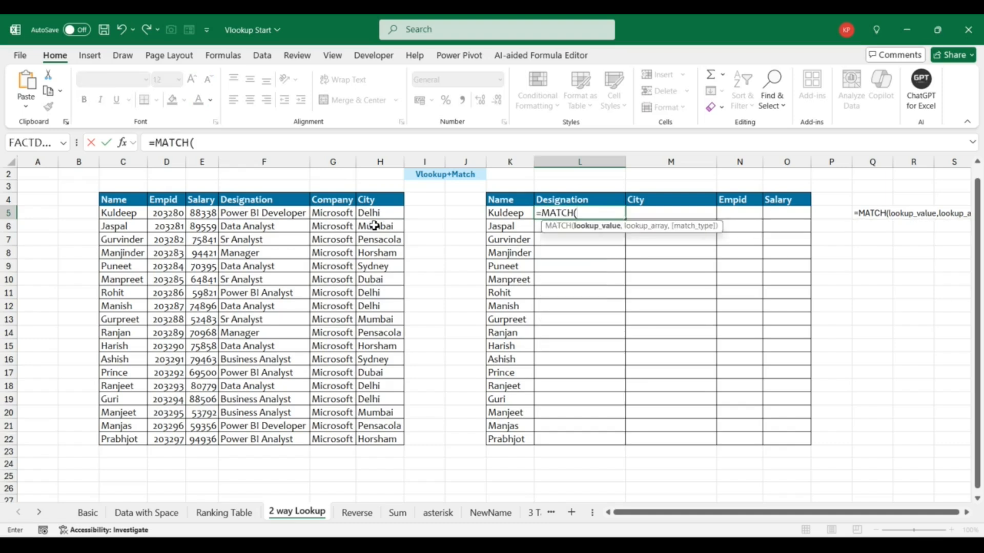
{"action": "left_click", "coordinate": [553, 203]}
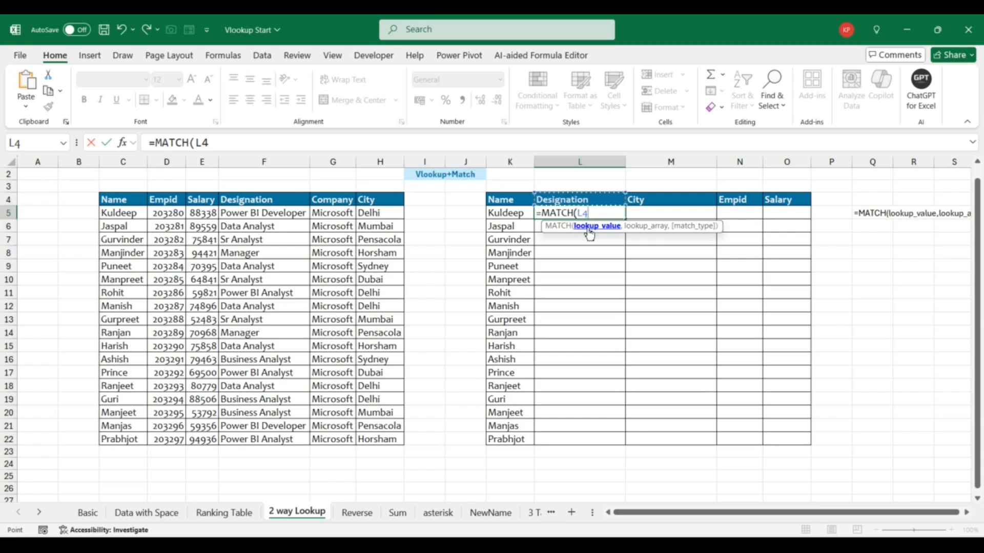
{"action": "key", "text": "F4"}
{"action": "key", "text": "F4"}
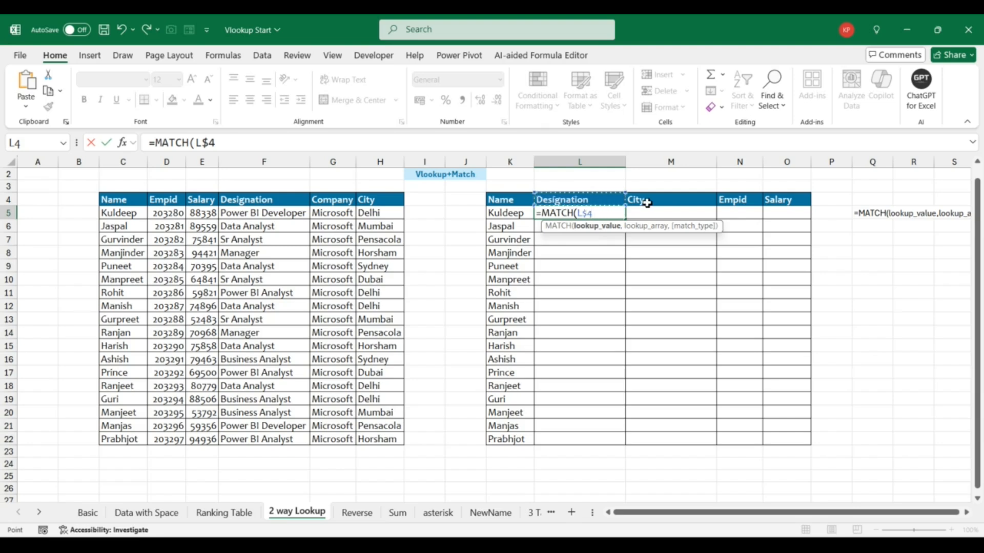
{"action": "type", "text": ","}
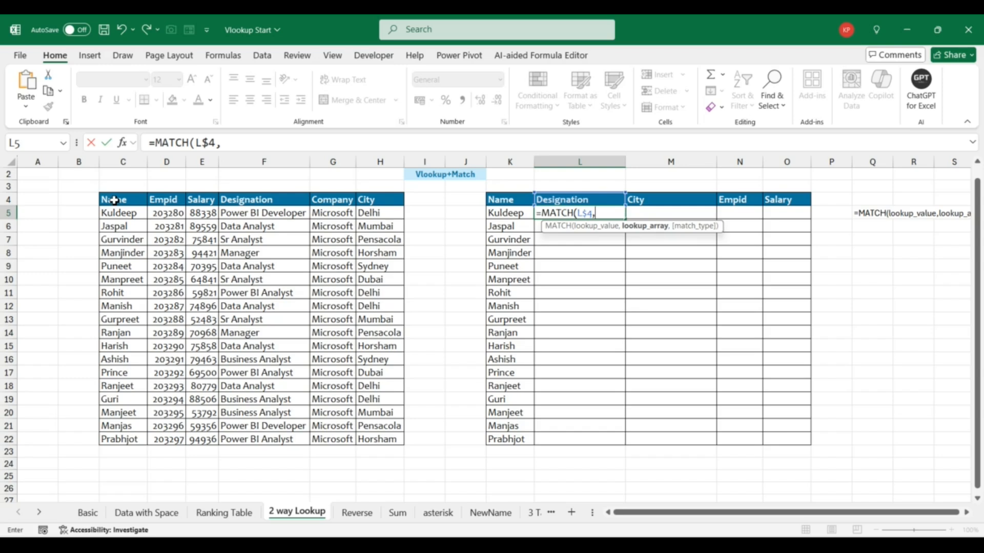
Step: Complete L5's MATCH with the source table's header row $C$4:$H$4 as the lookup array and exact match 0
{"action": "left_click_drag", "start_coordinate": [113, 199], "coordinate": [370, 199]}
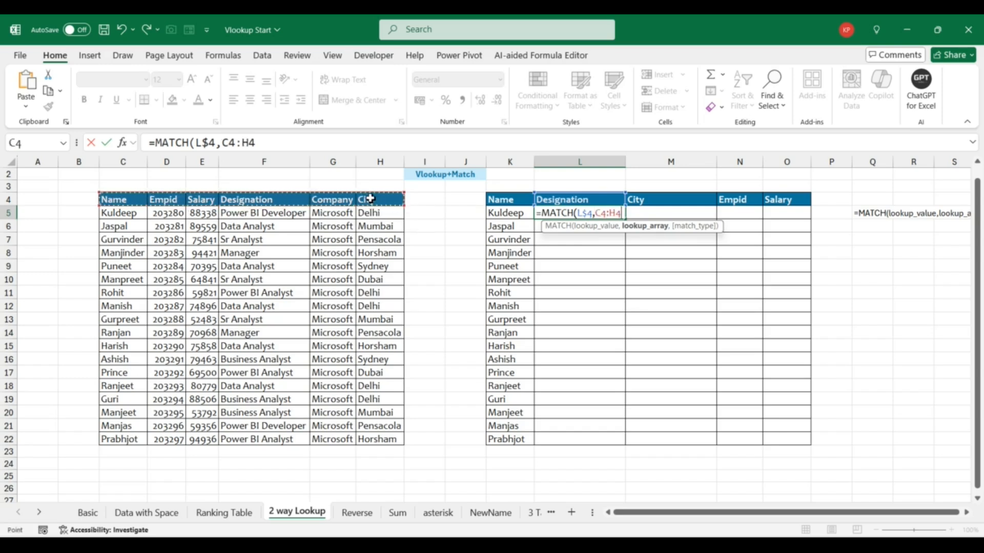
{"action": "key", "text": "F4"}
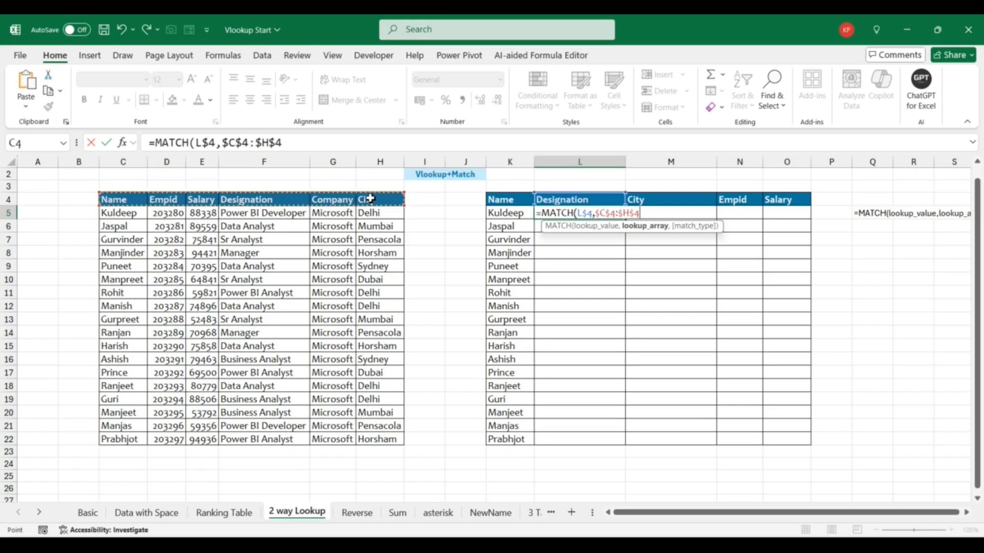
{"action": "type", "text": ",0"}
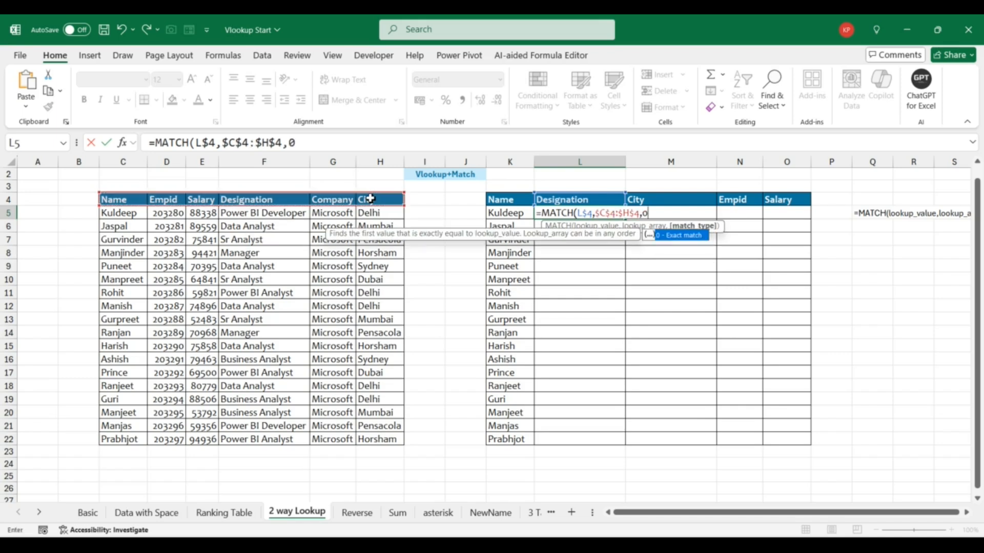
{"action": "type", "text": ")"}
{"action": "key", "text": "Return"}
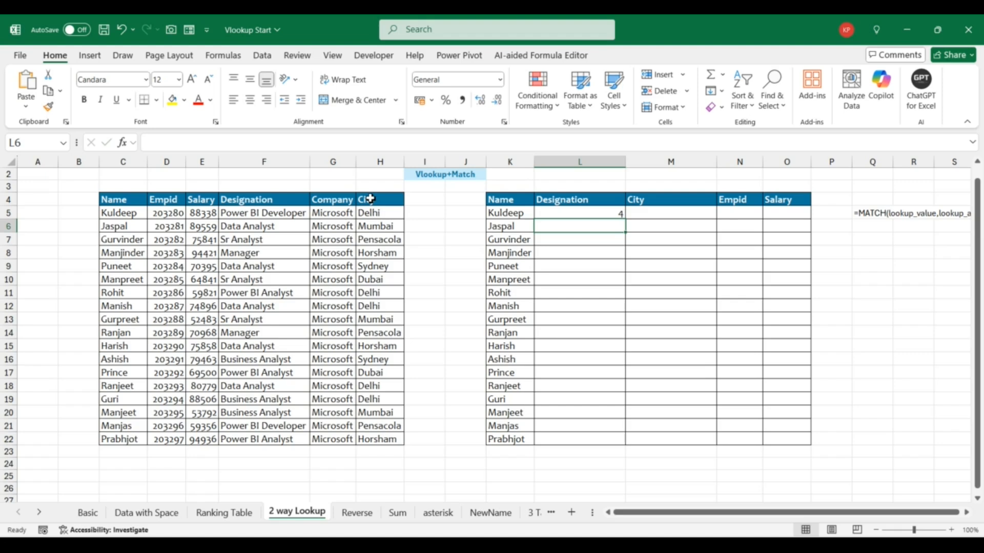
Step: Fill L5's MATCH formula across the header columns through L5:O5
{"action": "key", "text": "Up"}
{"action": "key", "text": "shift+Right"}
{"action": "key", "text": "shift+Right"}
{"action": "key", "text": "shift+Right"}
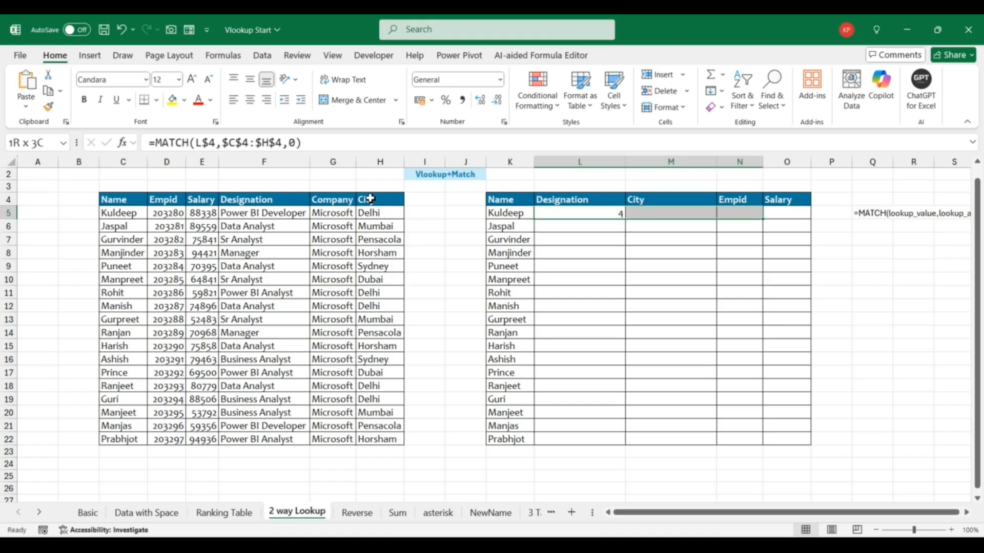
{"action": "key", "text": "ctrl+r"}
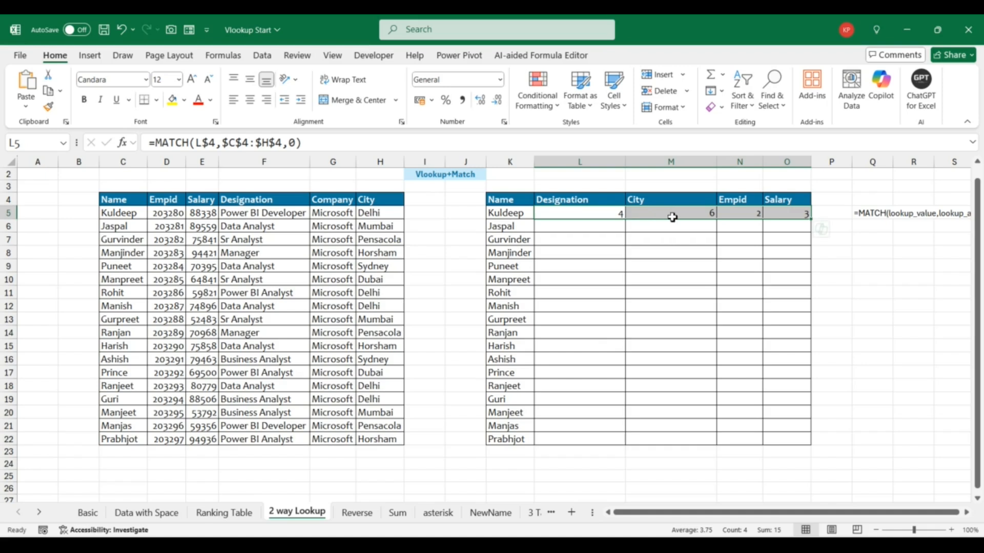
Step: Wrap L5's MATCH in a VLOOKUP, using the employee name cell $K5 with only its column locked as the lookup value
{"action": "left_click", "coordinate": [598, 212]}
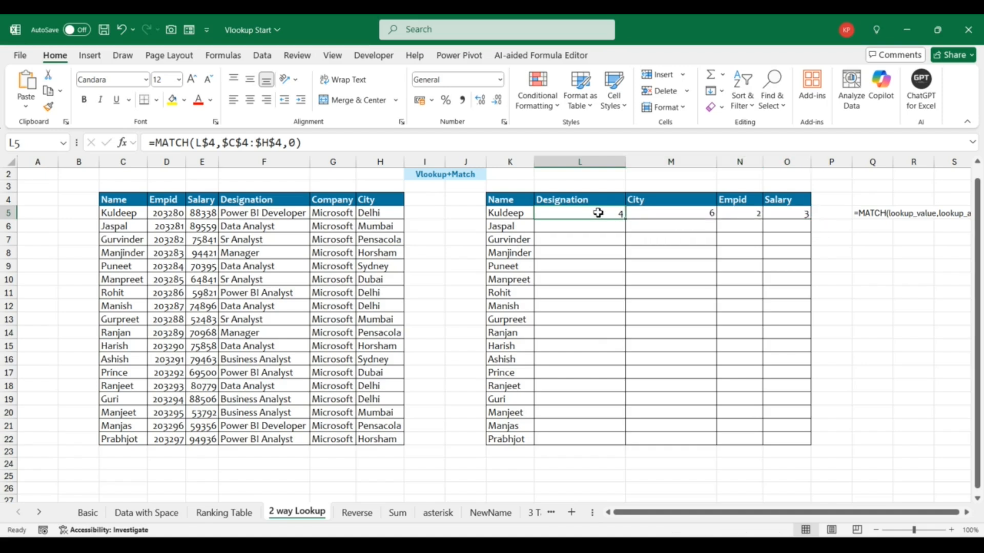
{"action": "left_click", "coordinate": [157, 145]}
{"action": "type", "text": "VLOOKUP("}
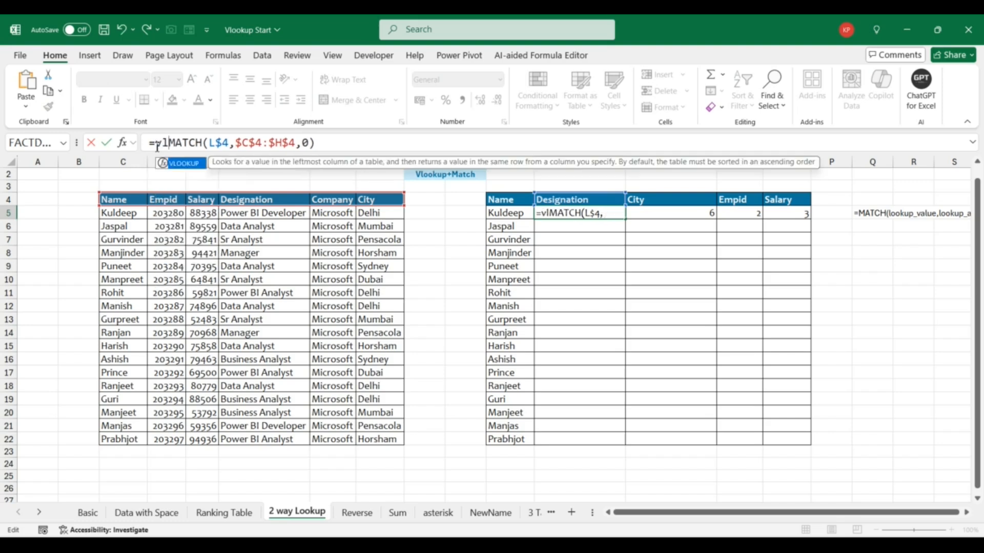
{"action": "left_click", "coordinate": [512, 213]}
{"action": "key", "text": "F4"}
{"action": "key", "text": "F4"}
{"action": "key", "text": "F4"}
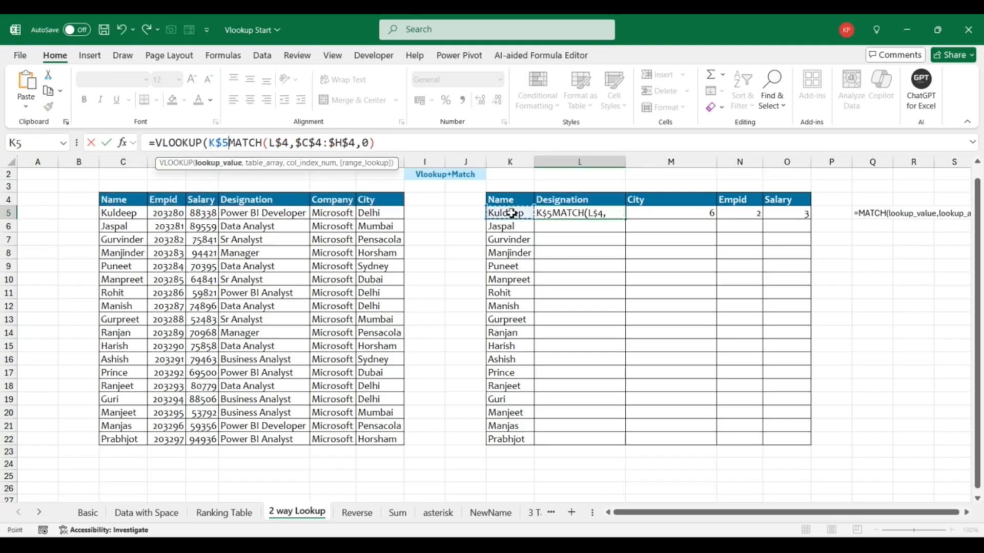
{"action": "type", "text": ","}
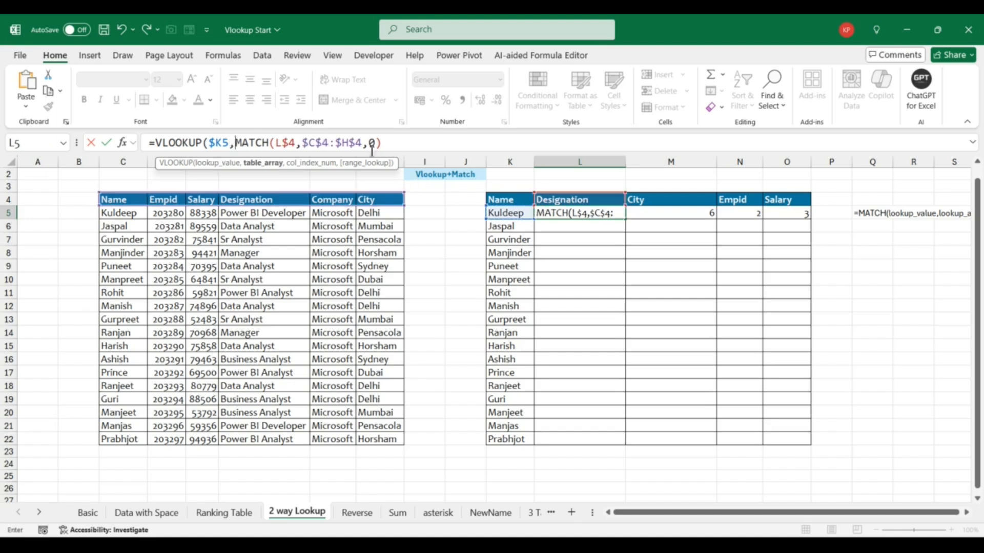
Step: Set the whole source table $C$4:$H$22 as the table array of L5's VLOOKUP
{"action": "left_click", "coordinate": [111, 200]}
{"action": "key", "text": "ctrl+shift+Down"}
{"action": "key", "text": "ctrl+shift+Right"}
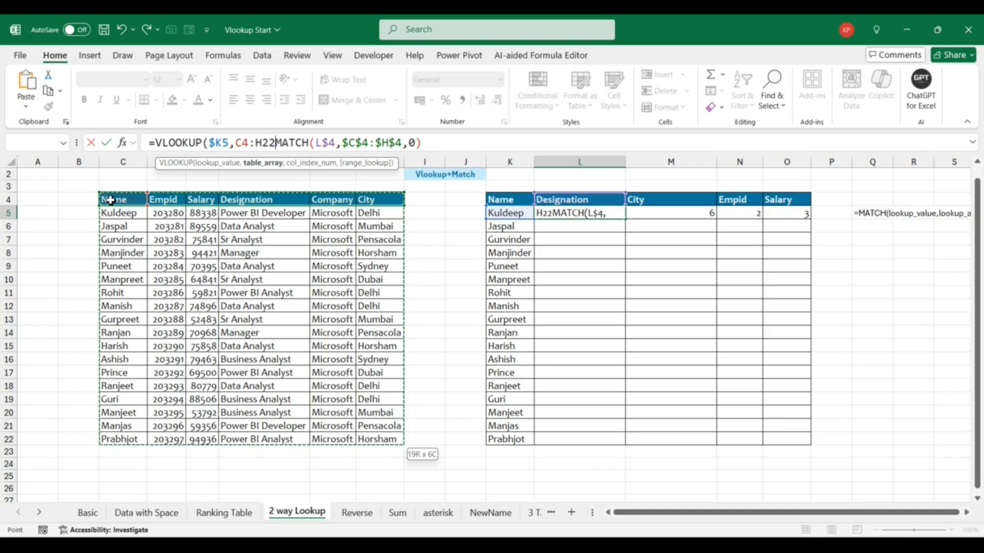
{"action": "key", "text": "F4"}
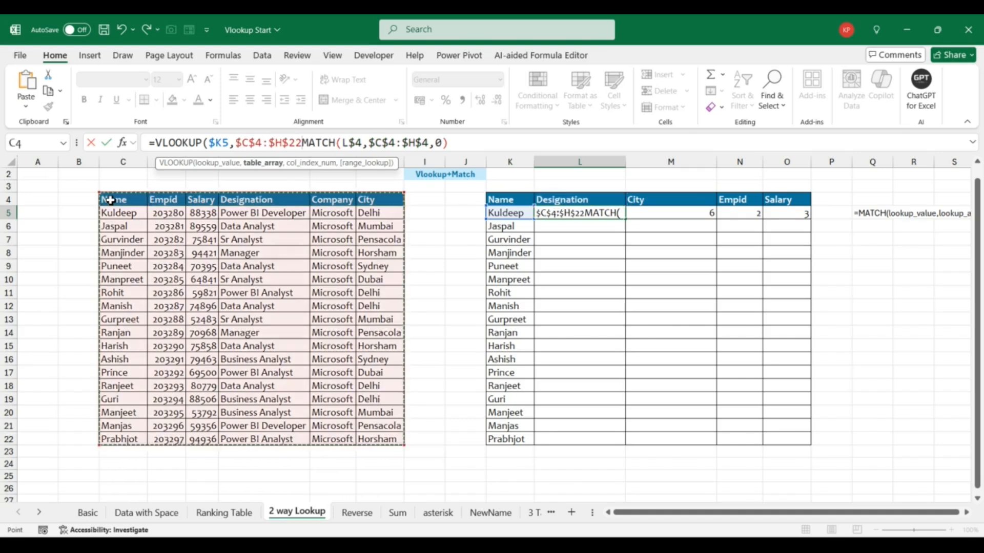
{"action": "type", "text": ","}
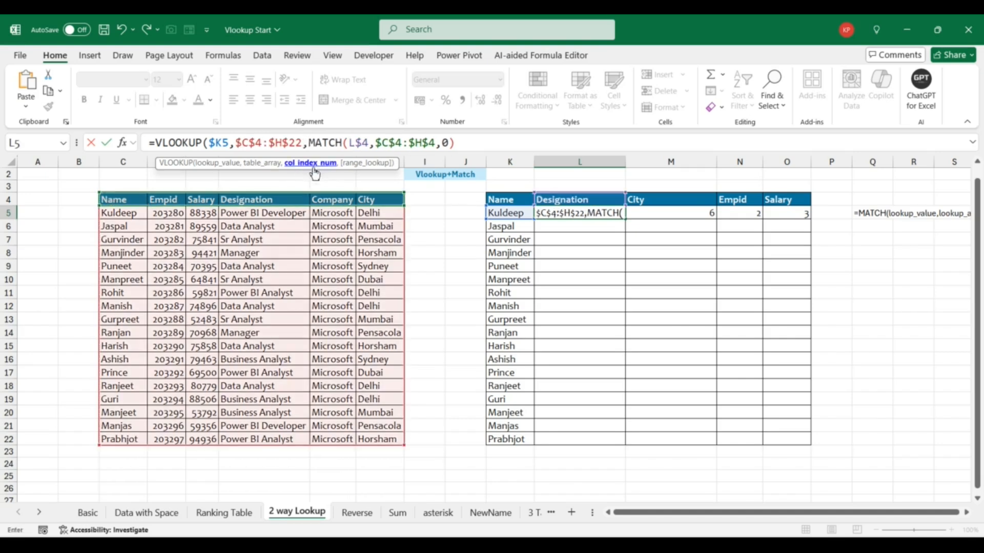
Step: Keep the MATCH as L5's column index and complete the VLOOKUP with exact match 0
{"action": "left_click_drag", "start_coordinate": [309, 143], "coordinate": [456, 144]}
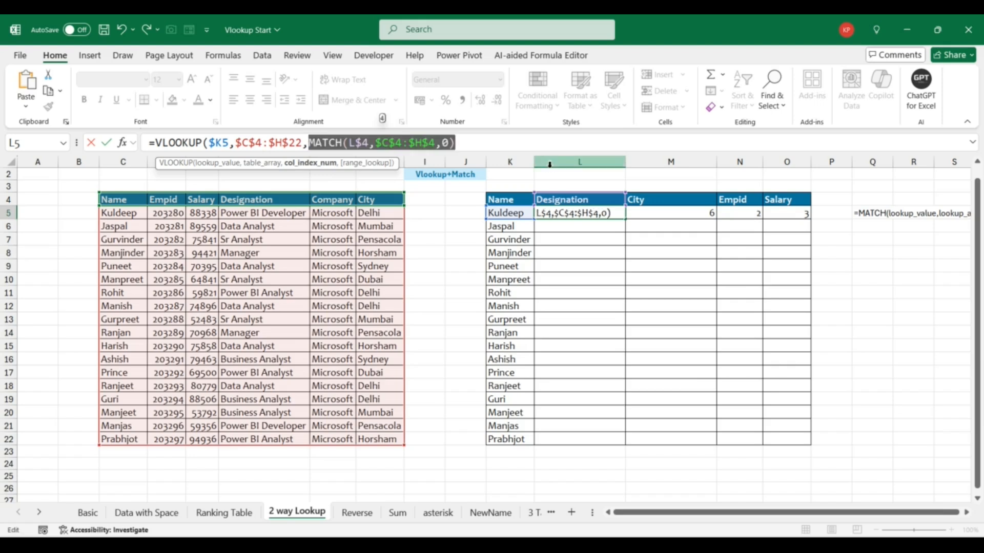
{"action": "left_click", "coordinate": [492, 148]}
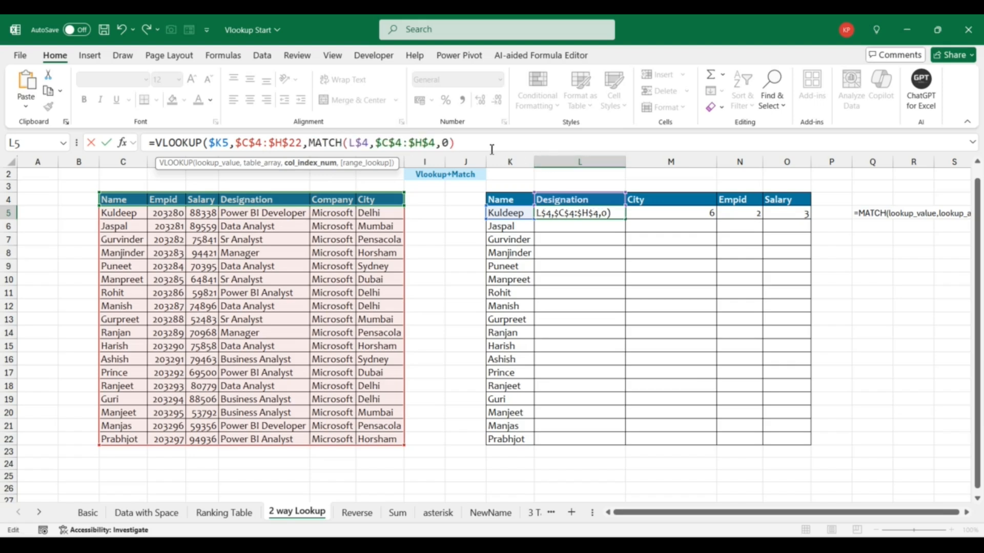
{"action": "type", "text": ","}
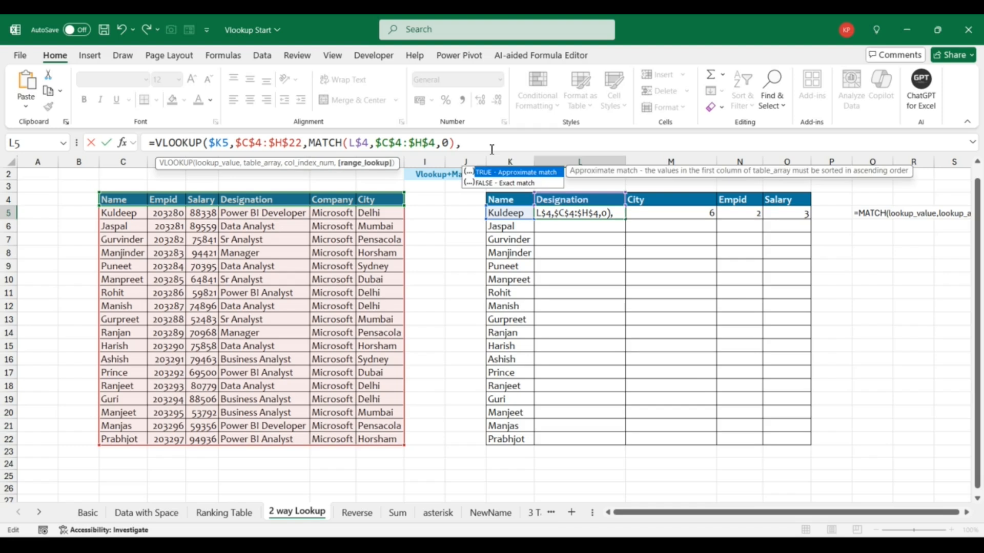
{"action": "type", "text": "0)"}
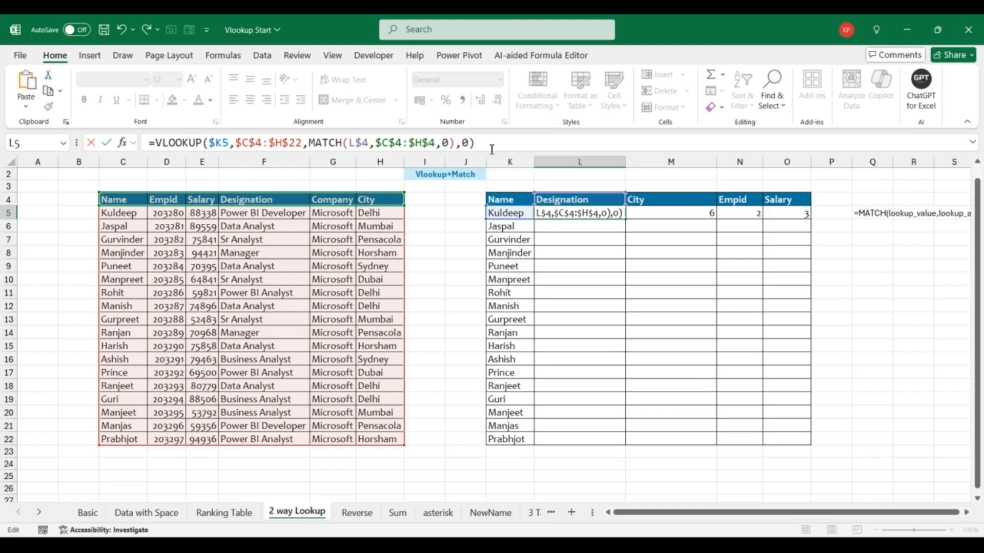
{"action": "key", "text": "ctrl+Return"}
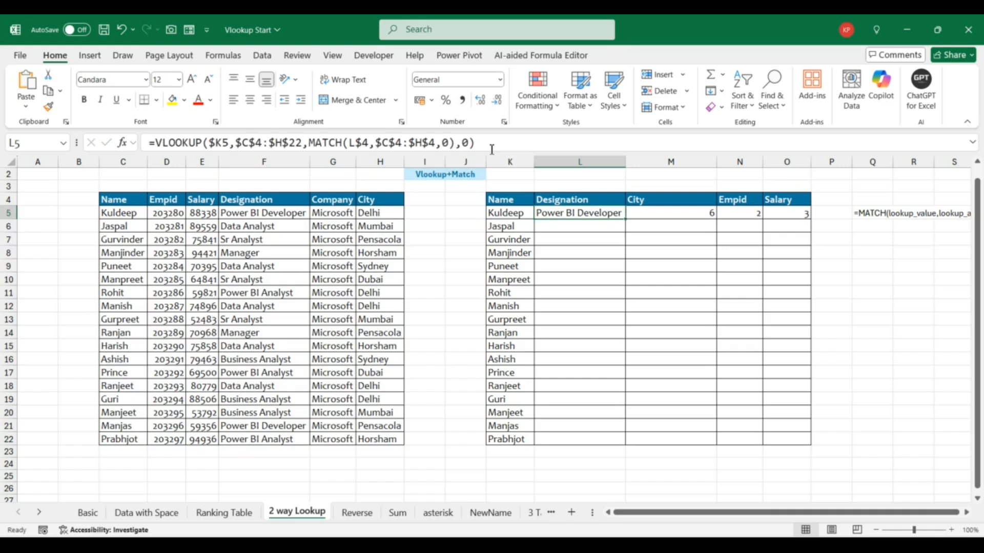
Step: Copy L5's combined VLOOKUP and MATCH formula into the whole results range L5:O22
{"action": "key", "text": "Left"}
{"action": "key", "text": "ctrl+Down"}
{"action": "key", "text": "Right"}
{"action": "key", "text": "ctrl+shift+Up"}
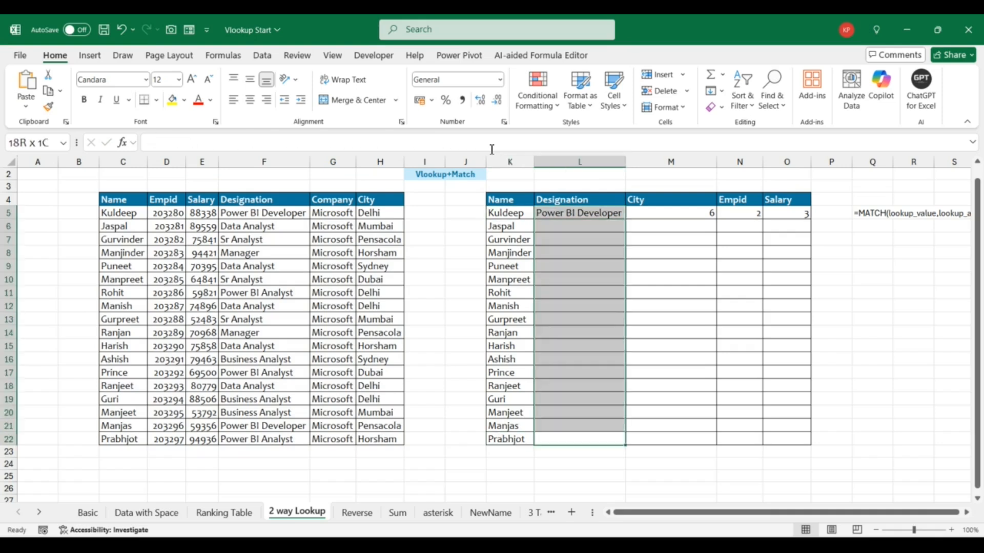
{"action": "key", "text": "shift+Right"}
{"action": "key", "text": "shift+Right"}
{"action": "key", "text": "shift+Right"}
{"action": "key", "text": "ctrl+v"}
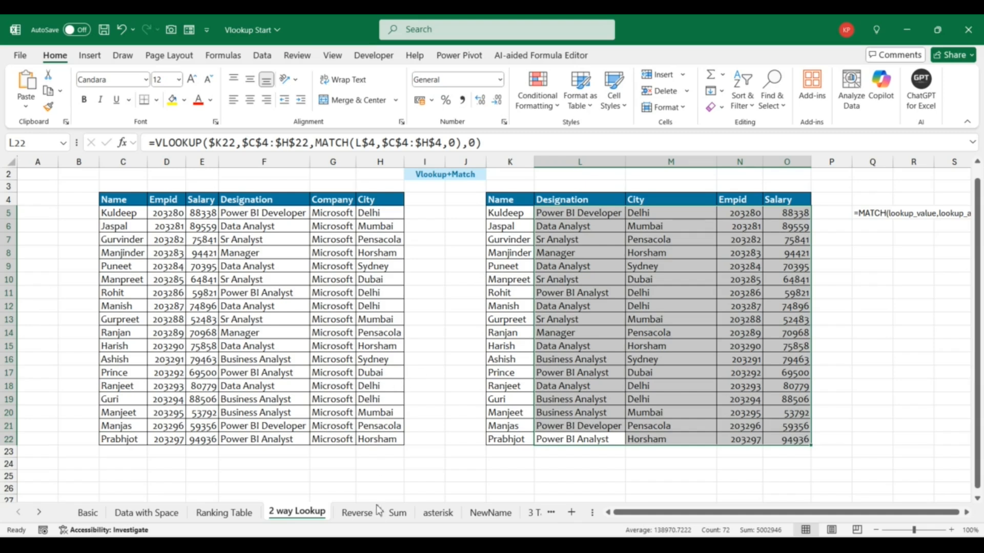
Step: On the Reverse sheet, enter =TRANSPOSE(E5:K6) in P5 to turn the horizontal employee table vertical
{"action": "left_click", "coordinate": [359, 513]}
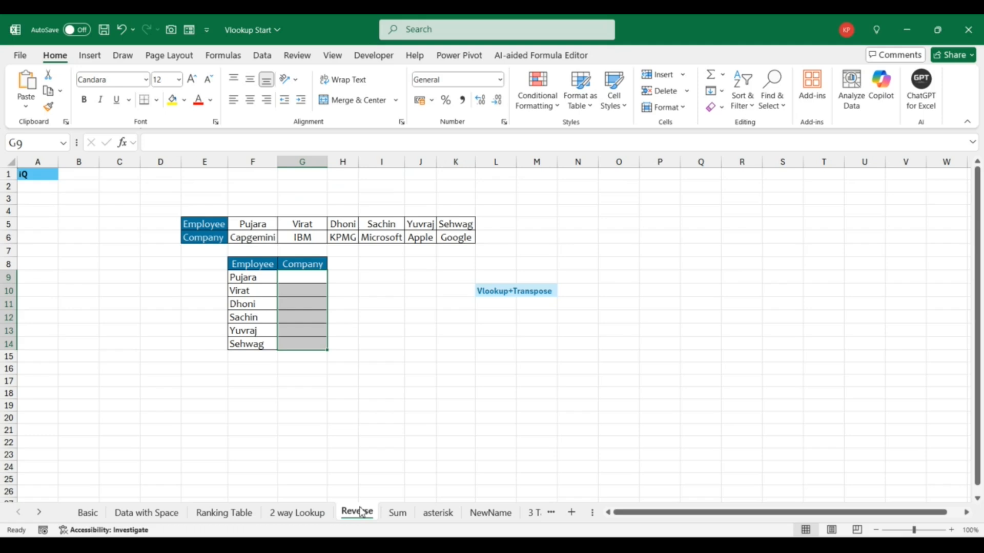
{"action": "left_click", "coordinate": [475, 420]}
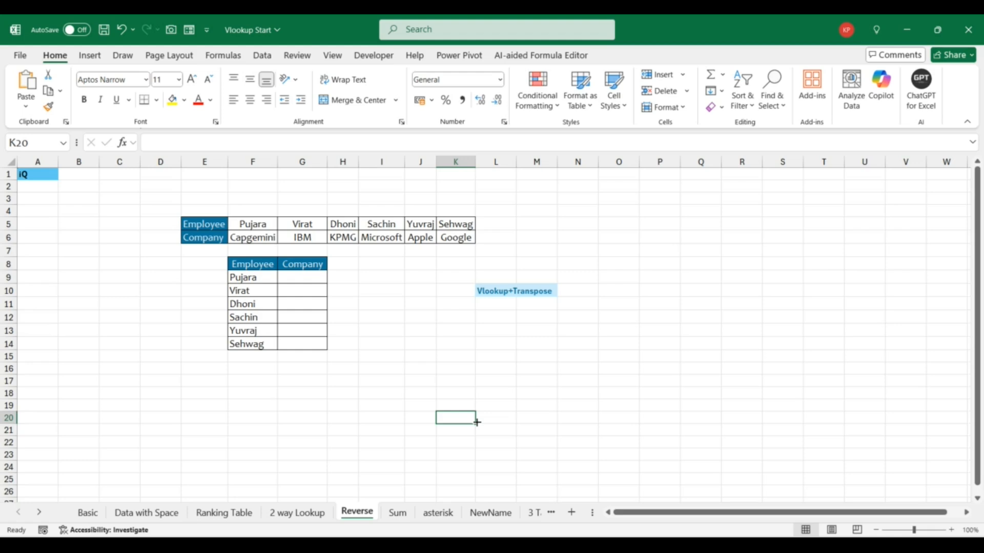
{"action": "left_click", "coordinate": [310, 281]}
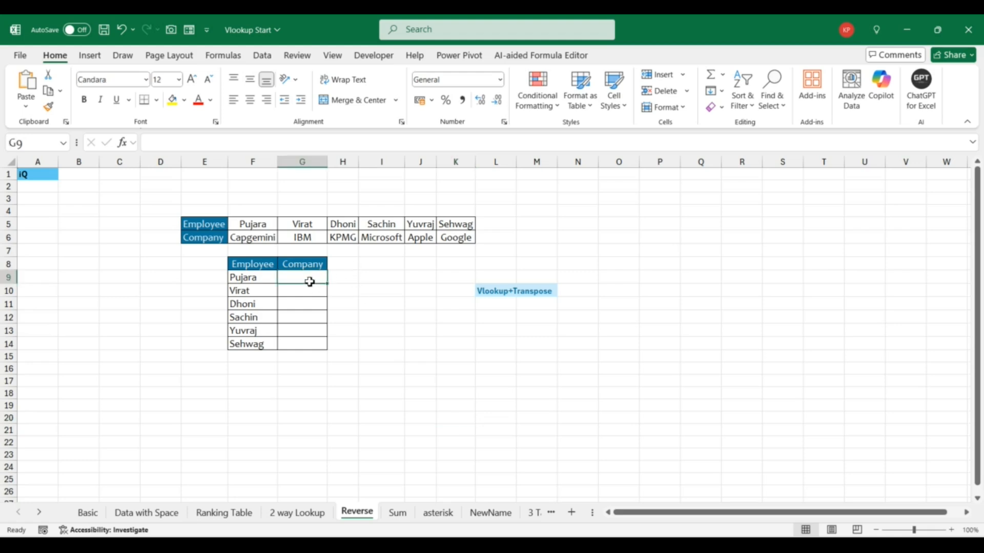
{"action": "left_click", "coordinate": [566, 223]}
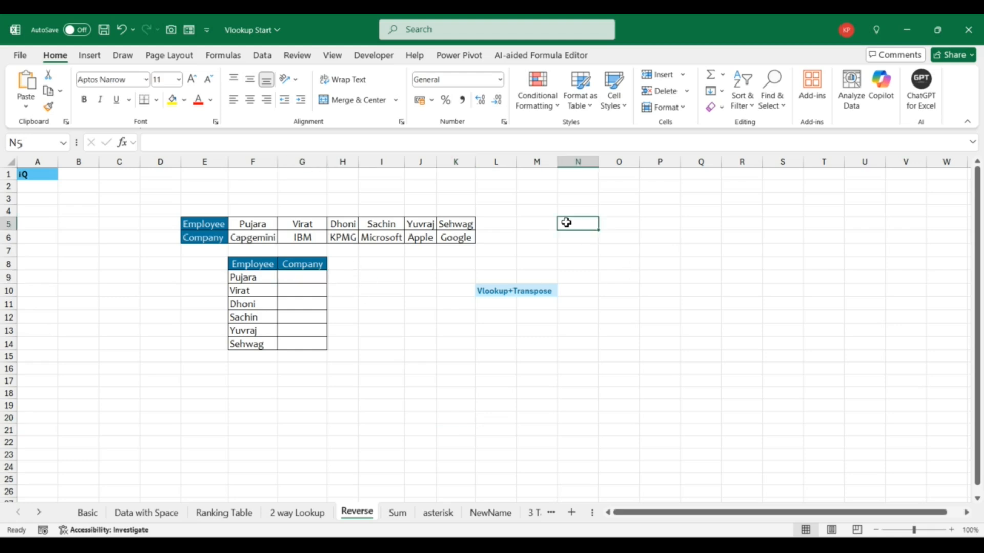
{"action": "key", "text": "Page_Down"}
{"action": "key", "text": "Page_Up"}
{"action": "key", "text": "Page_Up"}
{"action": "key", "text": "Down"}
{"action": "key", "text": "Down"}
{"action": "key", "text": "Down"}
{"action": "key", "text": "Down"}
{"action": "key", "text": "Right"}
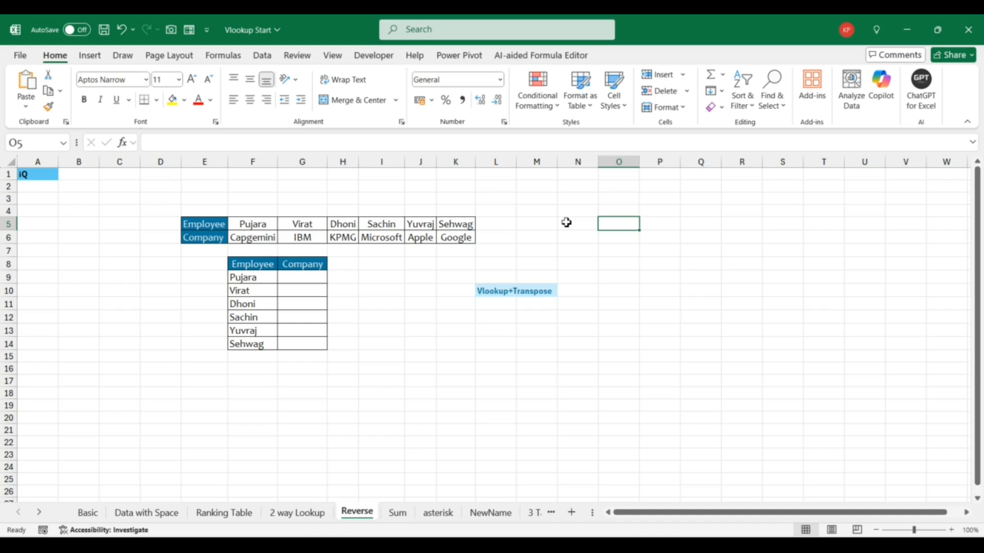
{"action": "key", "text": "Right"}
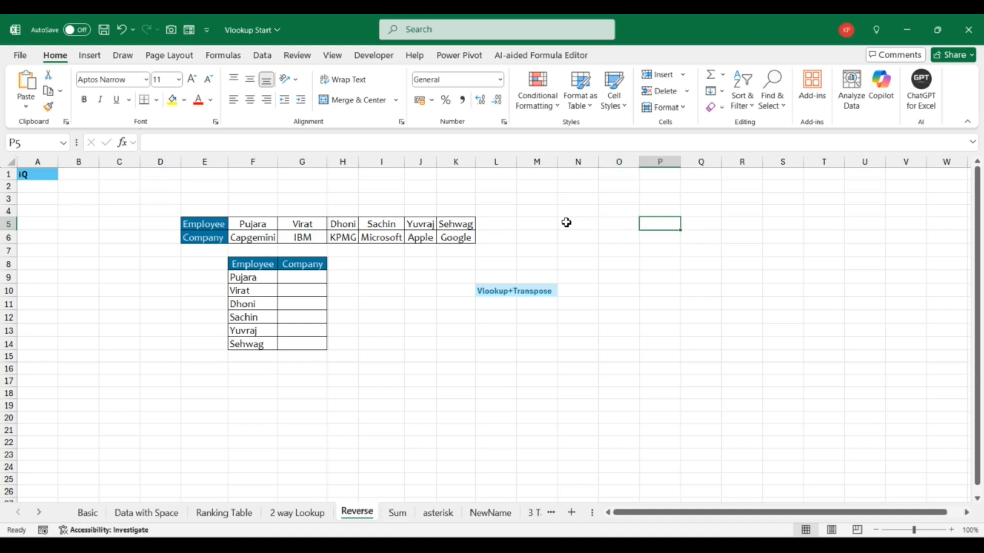
{"action": "type", "text": "=tran"}
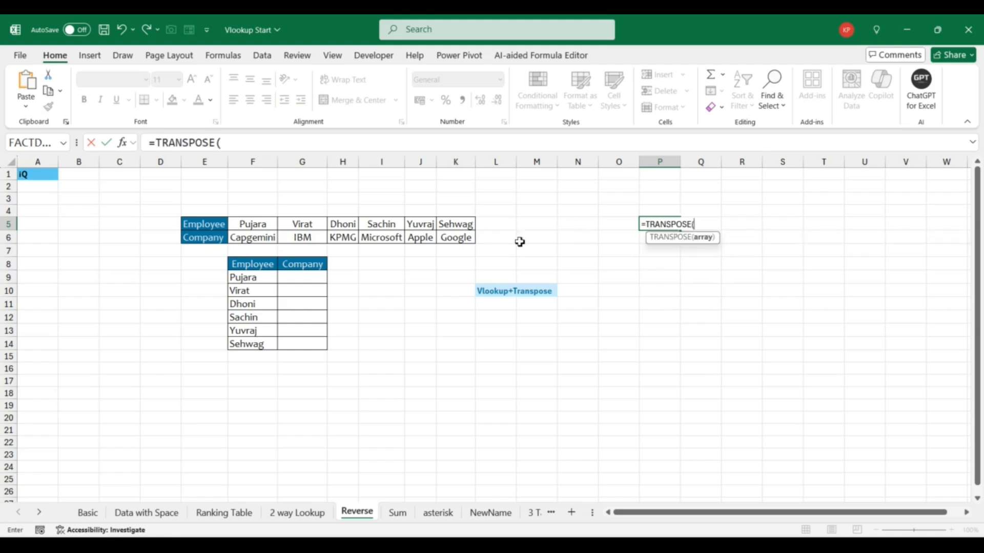
{"action": "left_click_drag", "start_coordinate": [192, 224], "coordinate": [455, 236]}
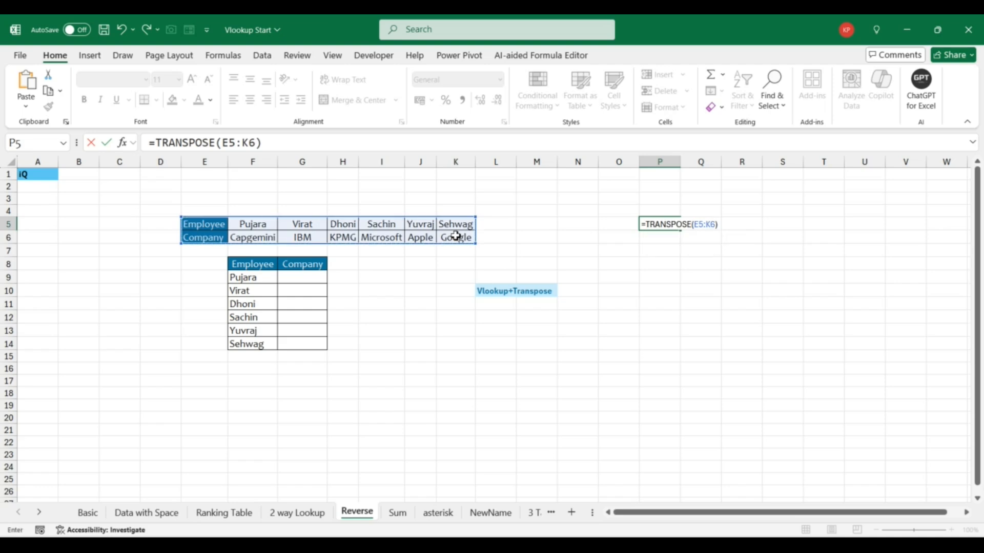
{"action": "key", "text": "Return"}
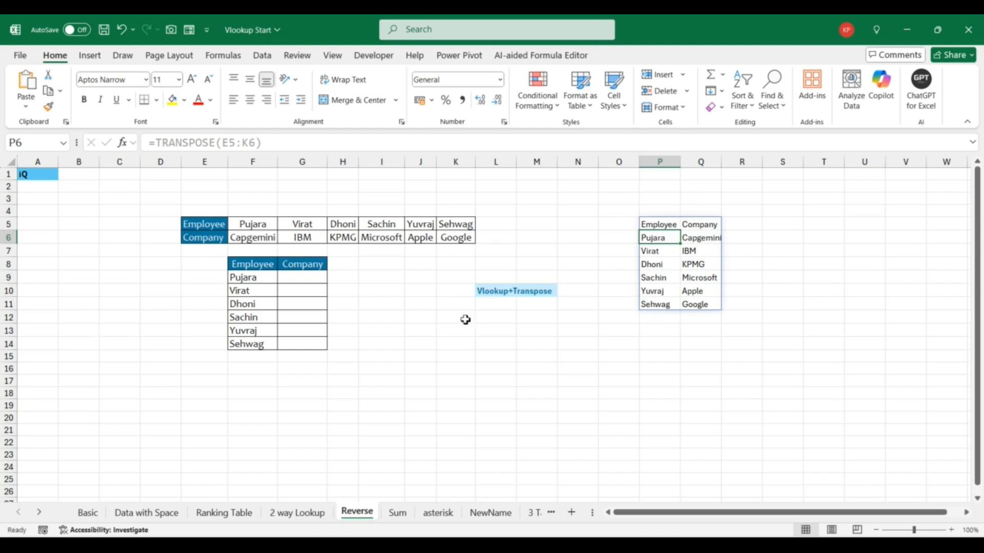
Step: Start a VLOOKUP in G9 with the employee cell $F9, only its column locked, as the lookup value
{"action": "left_click", "coordinate": [423, 264]}
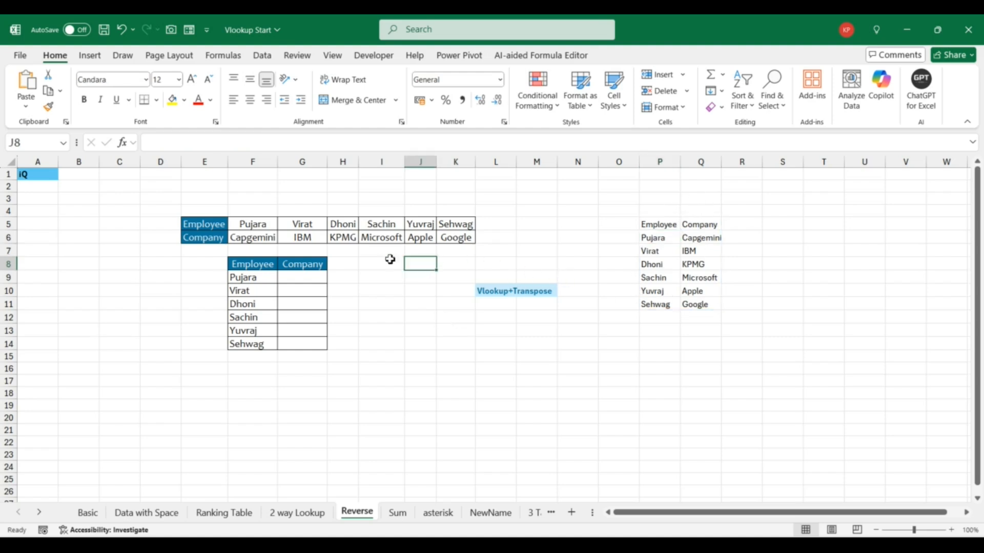
{"action": "left_click", "coordinate": [308, 284]}
{"action": "type", "text": "="}
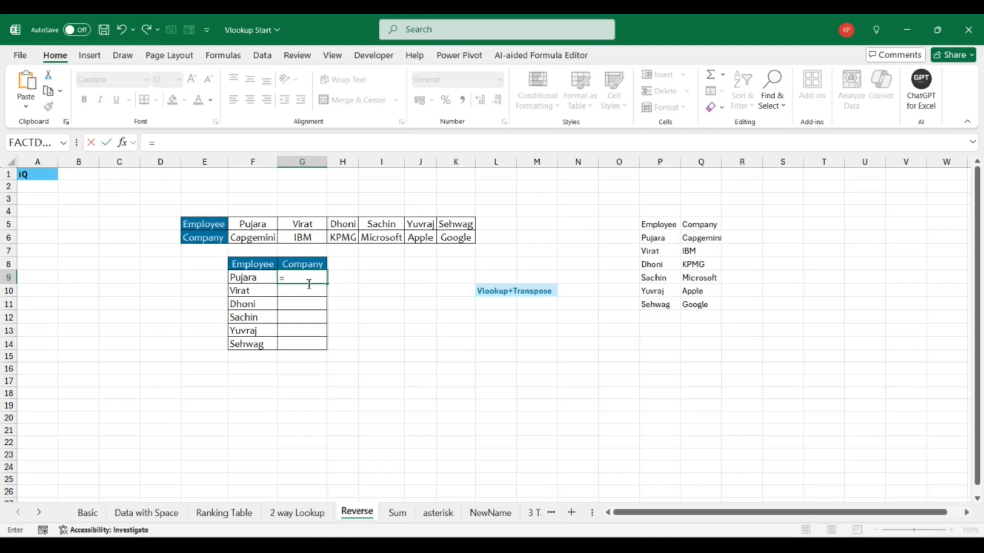
{"action": "type", "text": "vl"}
{"action": "key", "text": "Tab"}
{"action": "key", "text": "Left"}
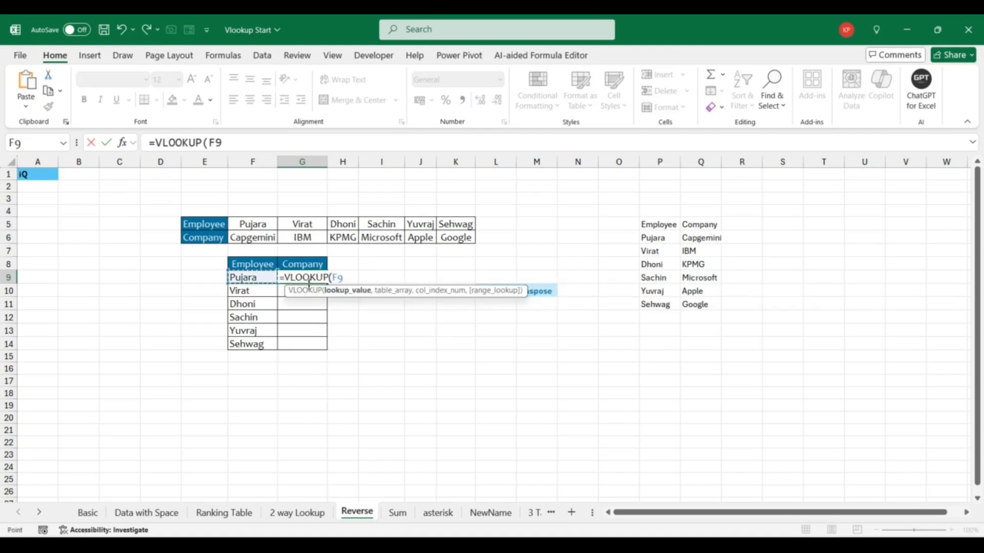
{"action": "key", "text": "F4"}
{"action": "key", "text": "F4"}
{"action": "key", "text": "F4"}
{"action": "type", "text": ","}
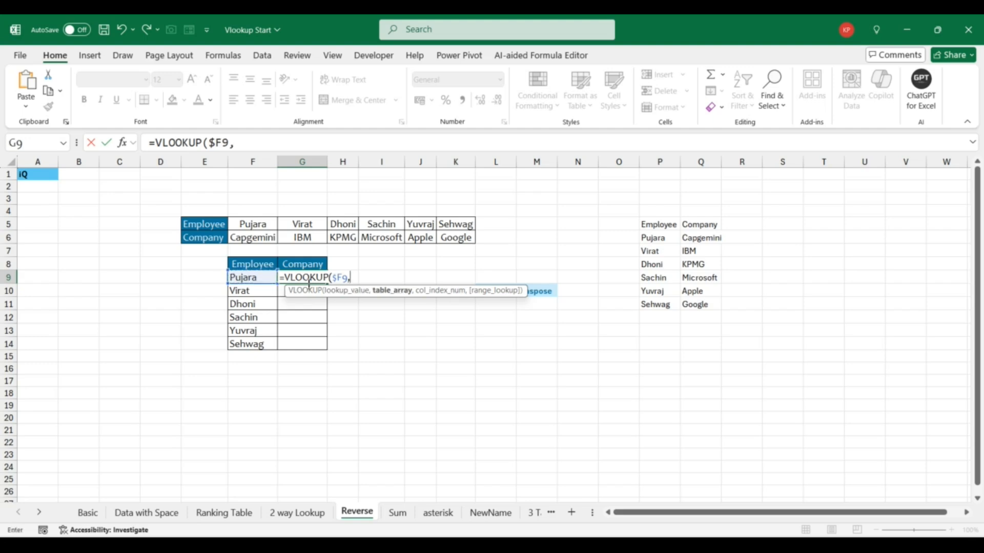
{"action": "left_click_drag", "start_coordinate": [203, 225], "coordinate": [203, 226]}
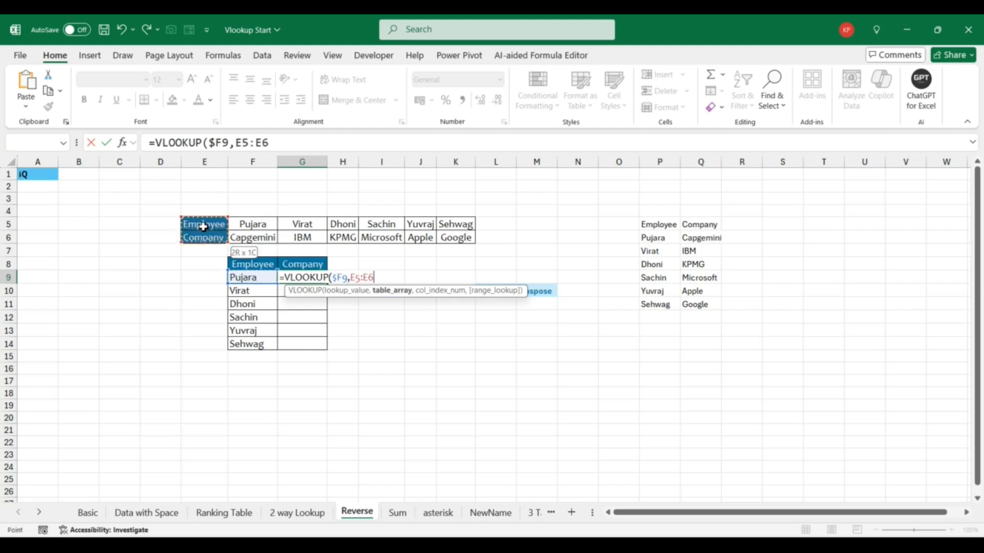
{"action": "key", "text": "ctrl+shift+Right"}
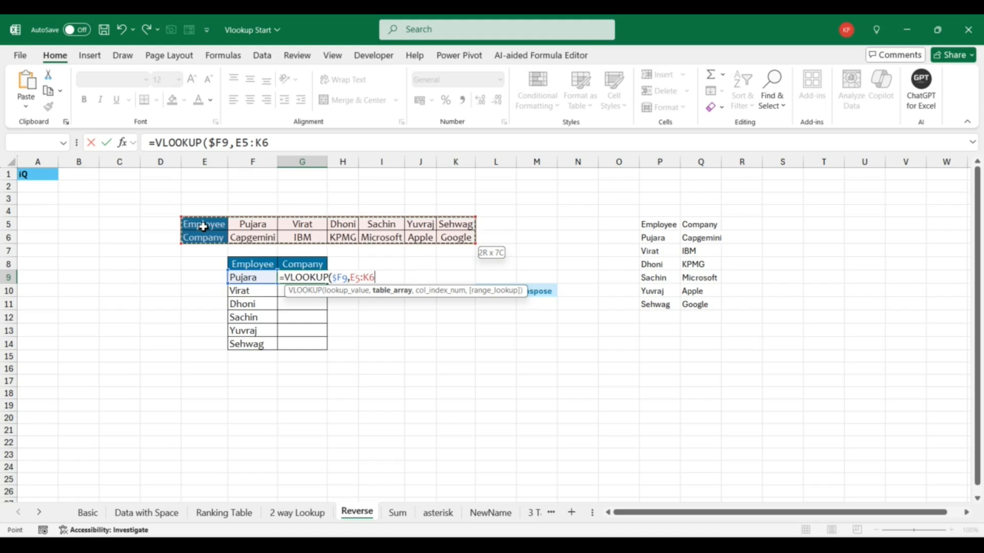
{"action": "key", "text": "F4"}
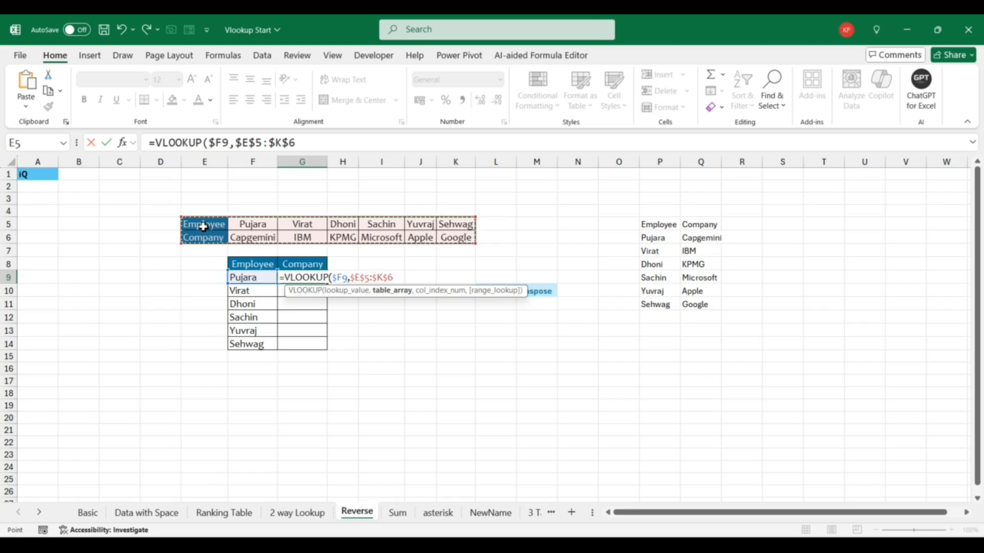
{"action": "key", "text": "BackSpace"}
{"action": "key", "text": "BackSpace"}
{"action": "key", "text": "BackSpace"}
{"action": "key", "text": "BackSpace"}
{"action": "key", "text": "BackSpace"}
{"action": "key", "text": "BackSpace"}
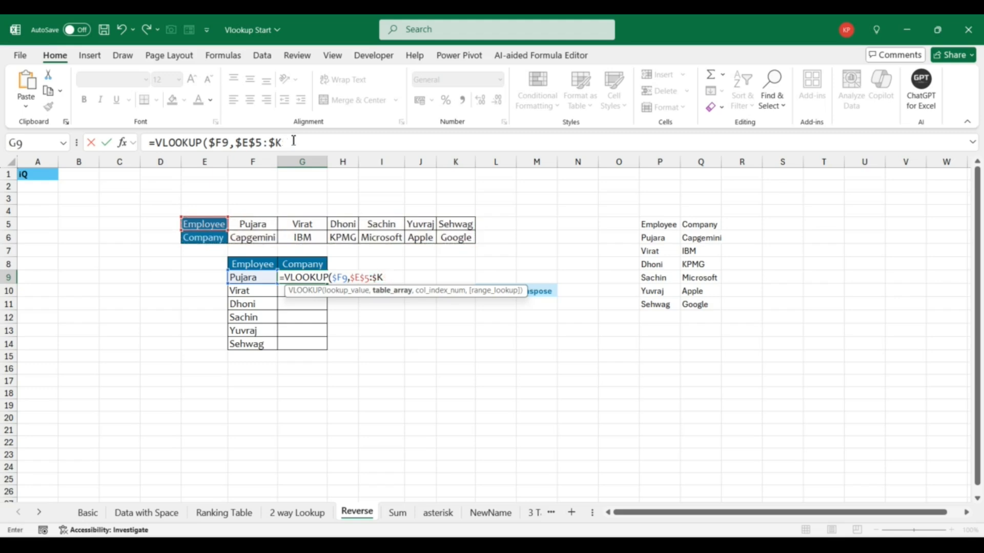
{"action": "key", "text": "BackSpace"}
{"action": "key", "text": "BackSpace"}
{"action": "key", "text": "BackSpace"}
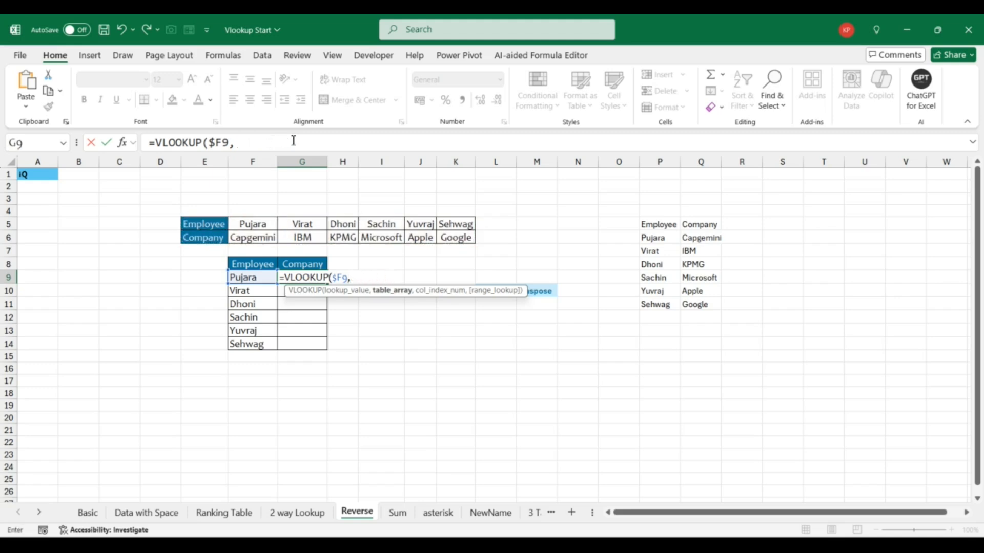
Step: Use TRANSPOSE($E$5:$K$6), with the horizontal employee range fully locked, as the table array of G9's VLOOKUP
{"action": "type", "text": "tr"}
{"action": "key", "text": "Tab"}
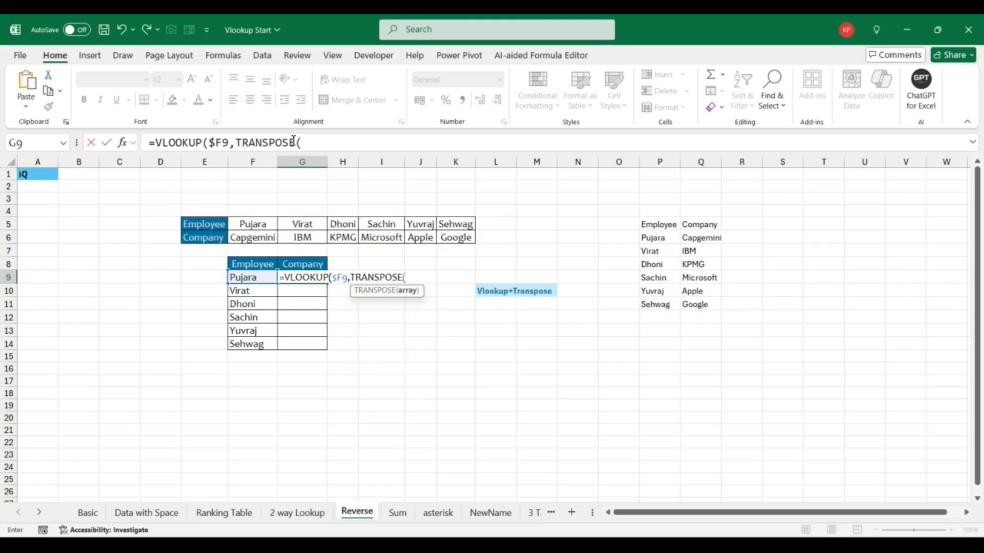
{"action": "left_click_drag", "start_coordinate": [204, 225], "coordinate": [455, 240]}
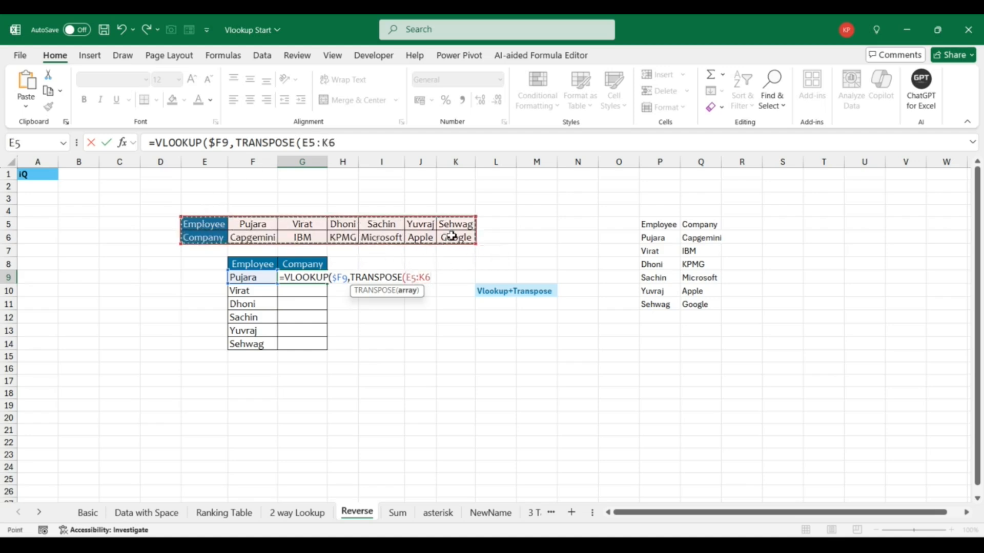
{"action": "key", "text": "F4"}
{"action": "type", "text": ")"}
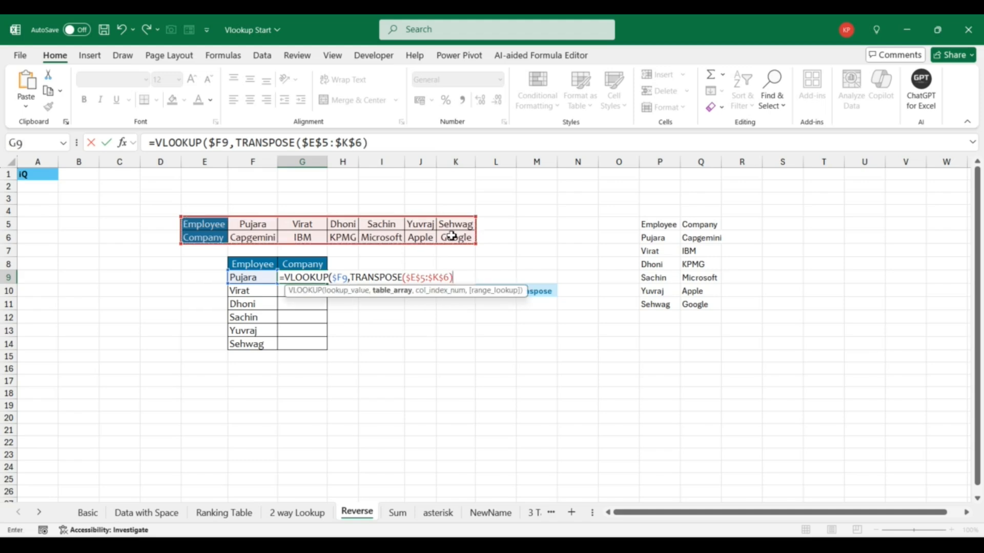
Step: Complete G9's VLOOKUP with column index 2 and exact match 0
{"action": "type", "text": ","}
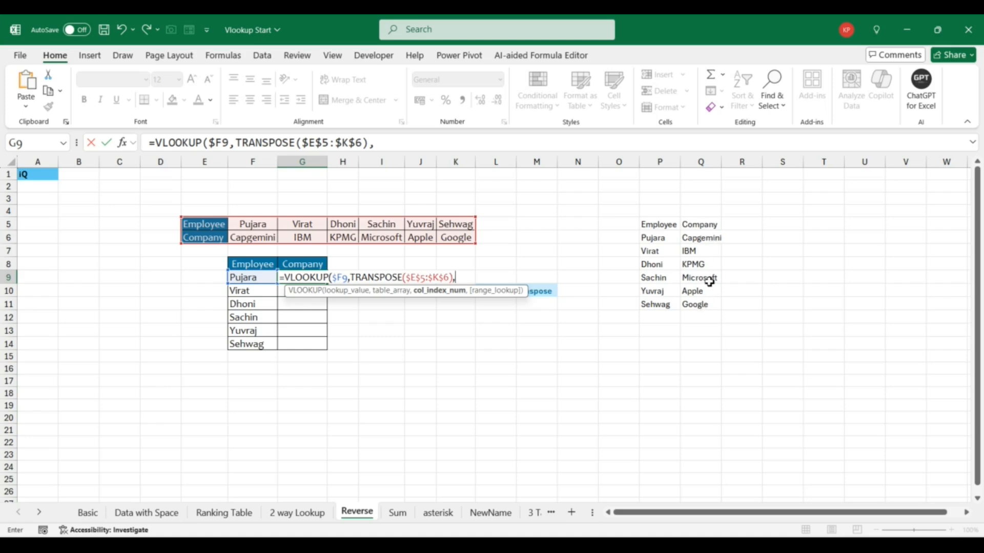
{"action": "type", "text": "2,0"}
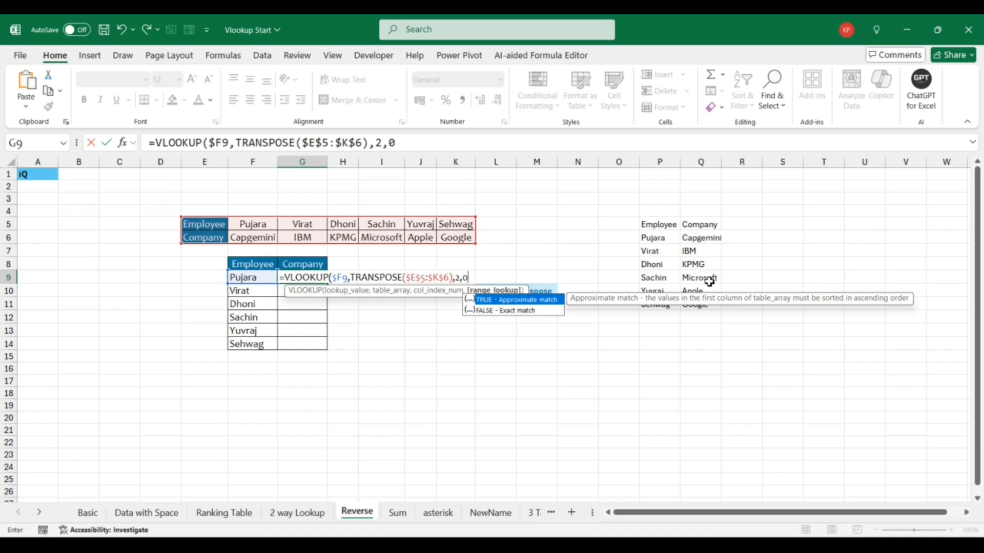
{"action": "type", "text": ")"}
{"action": "key", "text": "Return"}
Step: Fill G9's combined VLOOKUP and TRANSPOSE formula down the Company column to G14
{"action": "key", "text": "Up"}
{"action": "key", "text": "Left"}
{"action": "key", "text": "ctrl+Down"}
{"action": "key", "text": "Right"}
{"action": "key", "text": "ctrl+shift+Up"}
{"action": "key", "text": "ctrl+d"}
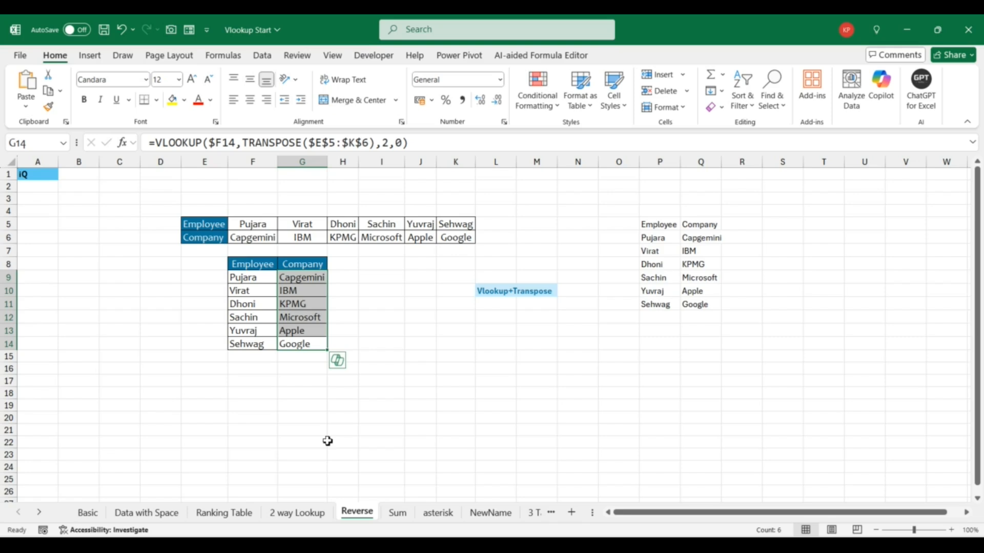
Step: On the Sum sheet, start a VLOOKUP in L5 with the product cell $K5, only its column locked, as the lookup value
{"action": "left_click", "coordinate": [395, 514]}
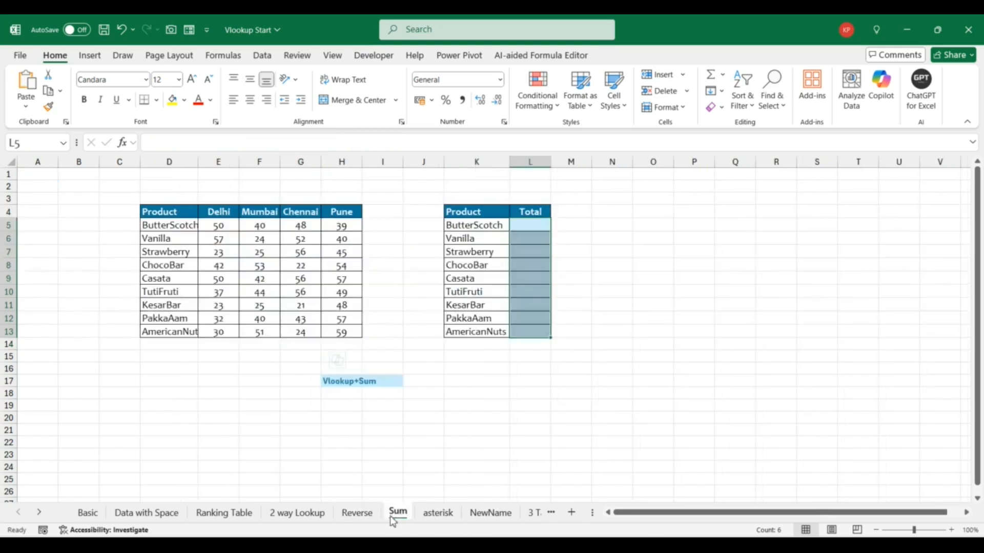
{"action": "left_click", "coordinate": [347, 466]}
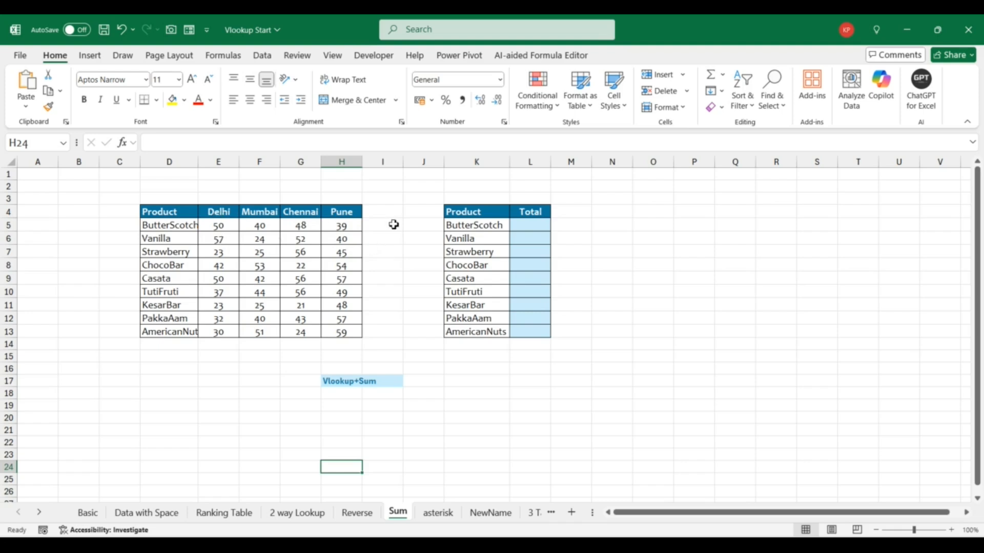
{"action": "left_click", "coordinate": [535, 226]}
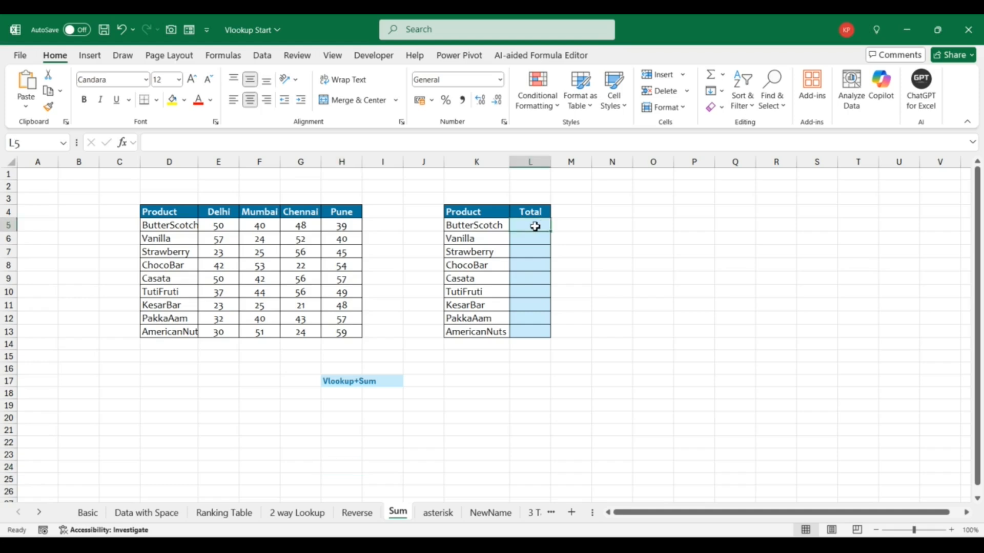
{"action": "type", "text": "="}
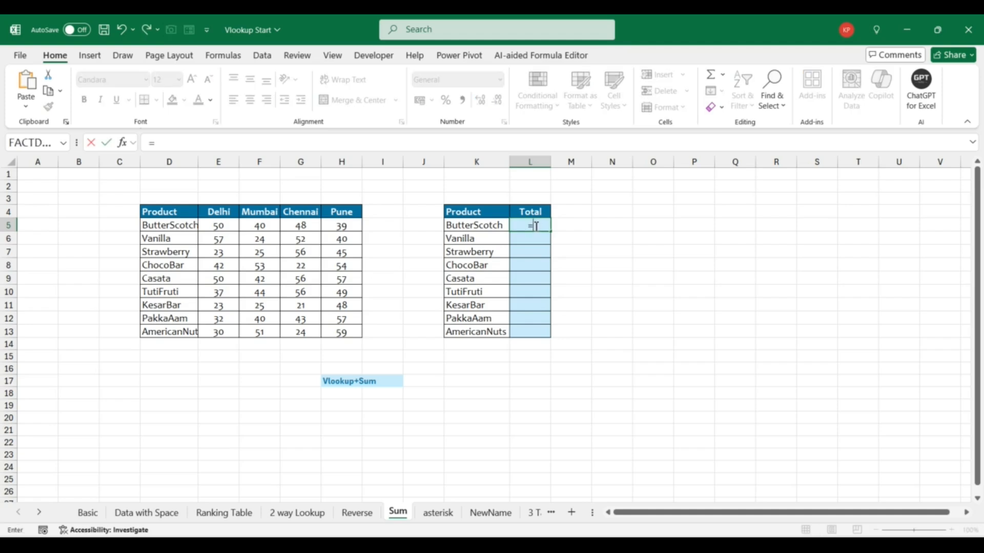
{"action": "type", "text": "vl"}
{"action": "key", "text": "Tab"}
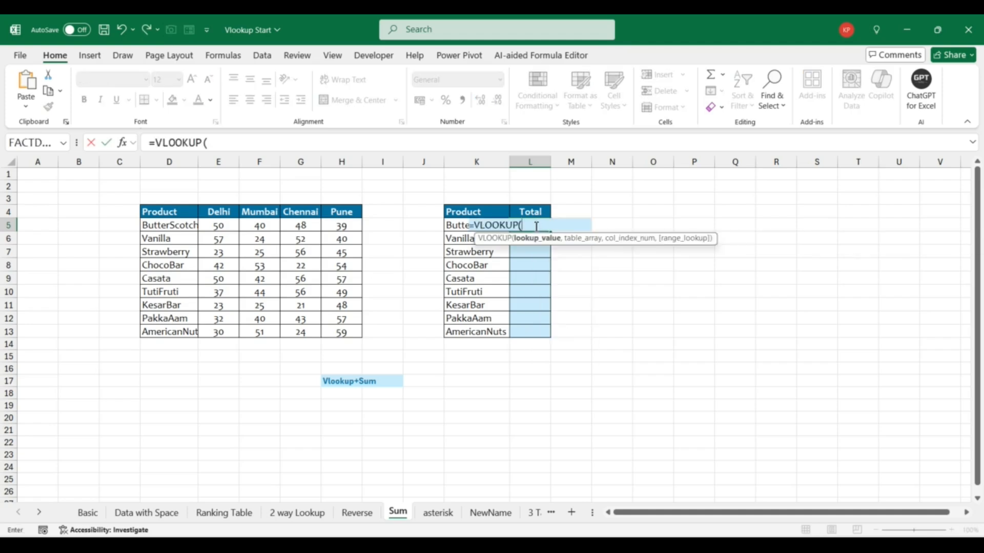
{"action": "left_click", "coordinate": [457, 226]}
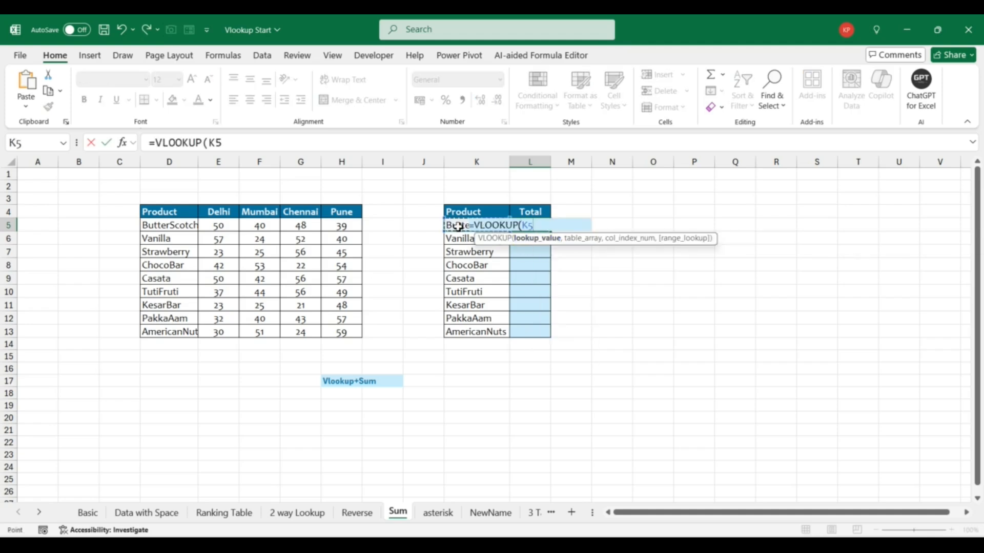
{"action": "key", "text": "F4"}
{"action": "key", "text": "F4"}
{"action": "key", "text": "F4"}
{"action": "type", "text": ","}
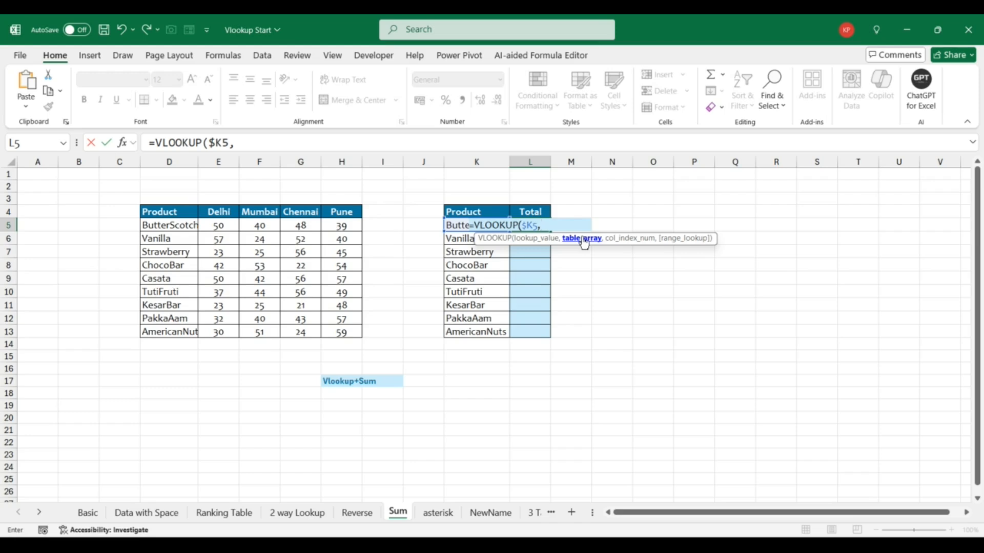
Step: Complete L5's VLOOKUP with table $D$4:$H$13, the column index array {2,3,4,5} and exact match 0
{"action": "left_click_drag", "start_coordinate": [174, 212], "coordinate": [342, 332]}
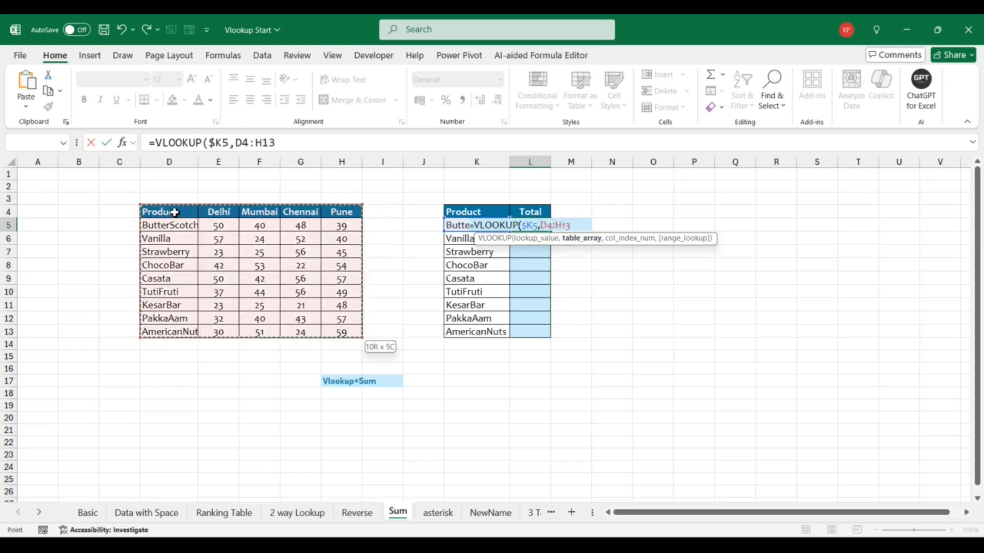
{"action": "key", "text": "F4"}
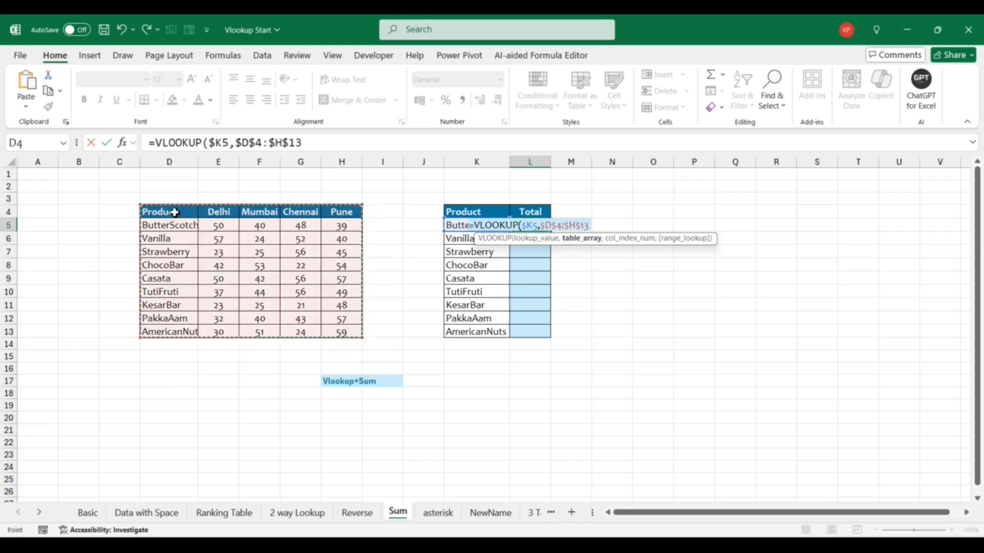
{"action": "type", "text": ","}
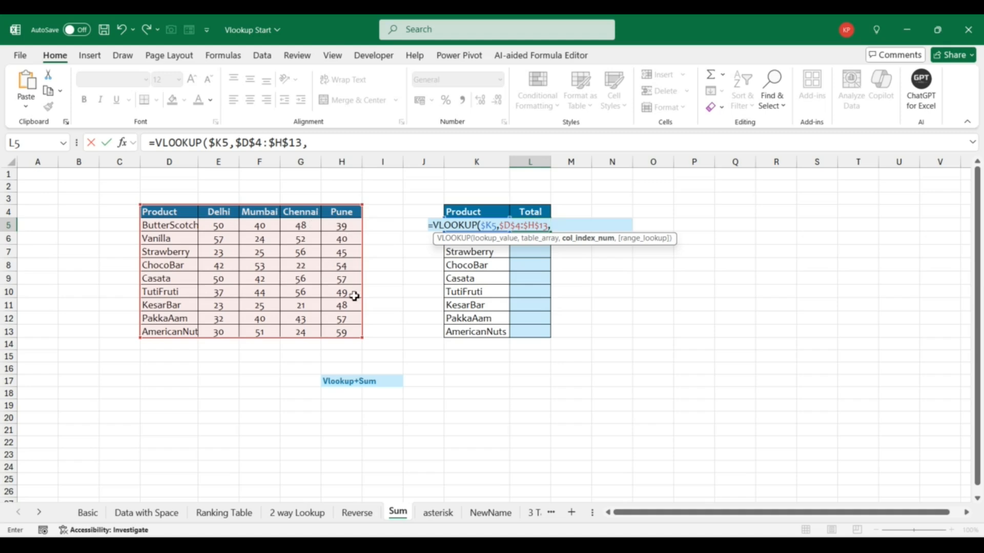
{"action": "type", "text": "{"}
{"action": "type", "text": "2,3,4,5},0"}
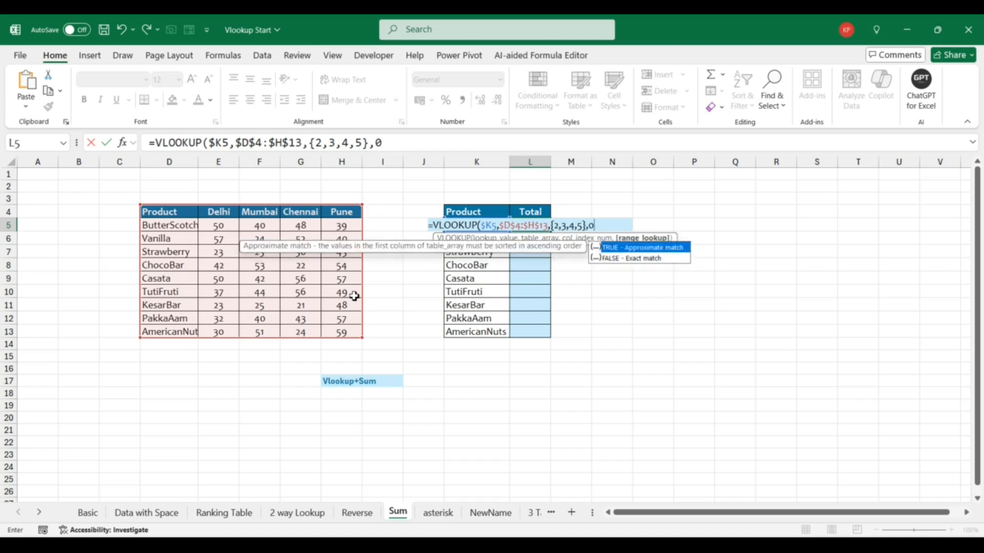
{"action": "type", "text": ")"}
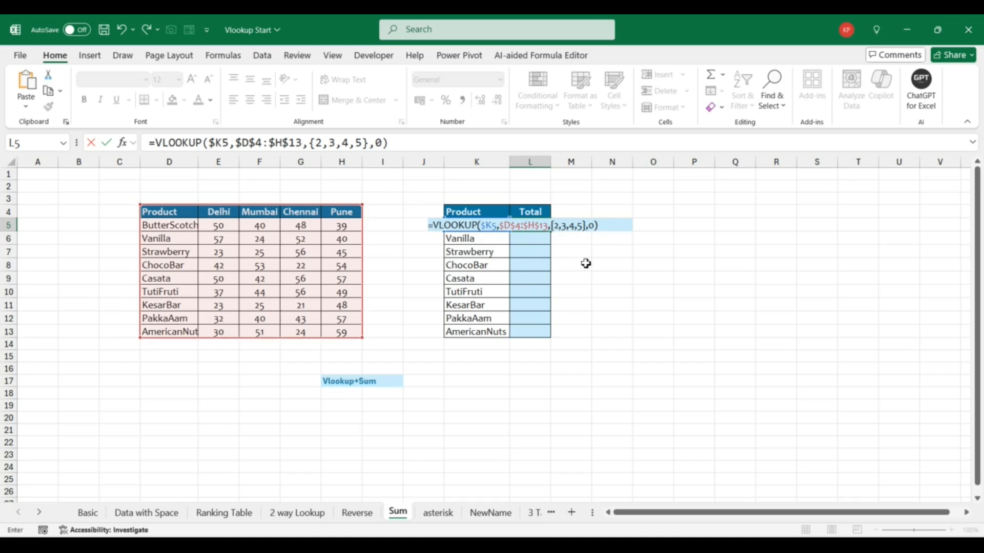
Step: Wrap L5's VLOOKUP in a SUM function and enter it as an array formula
{"action": "left_click", "coordinate": [155, 142]}
{"action": "type", "text": "sum"}
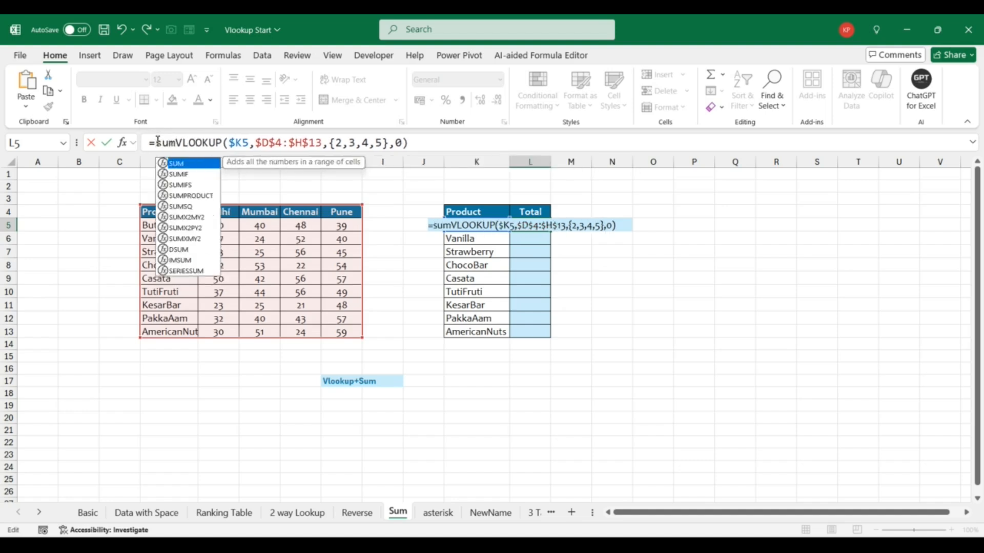
{"action": "key", "text": "Tab"}
{"action": "left_click", "coordinate": [439, 142]}
{"action": "type", "text": ")"}
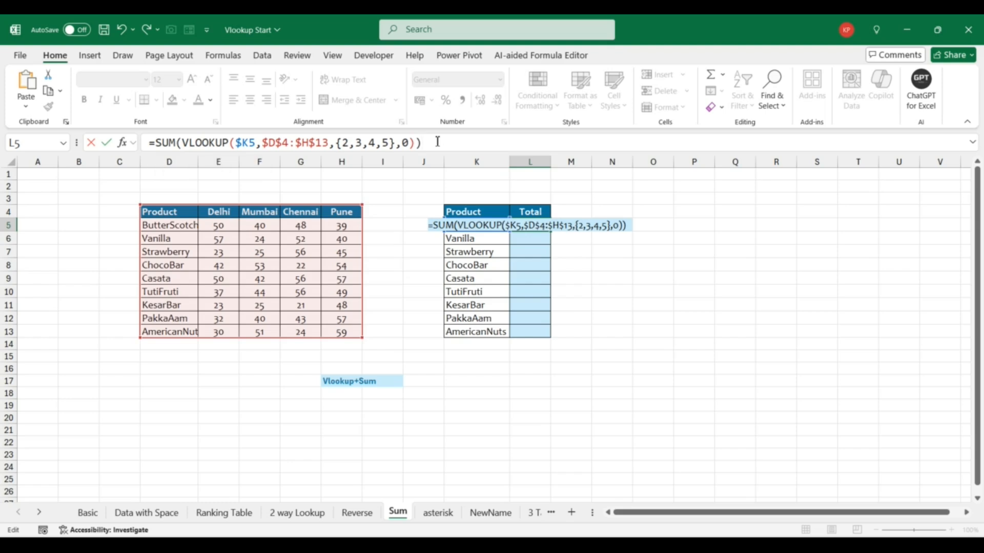
{"action": "key", "text": "ctrl+shift+Return"}
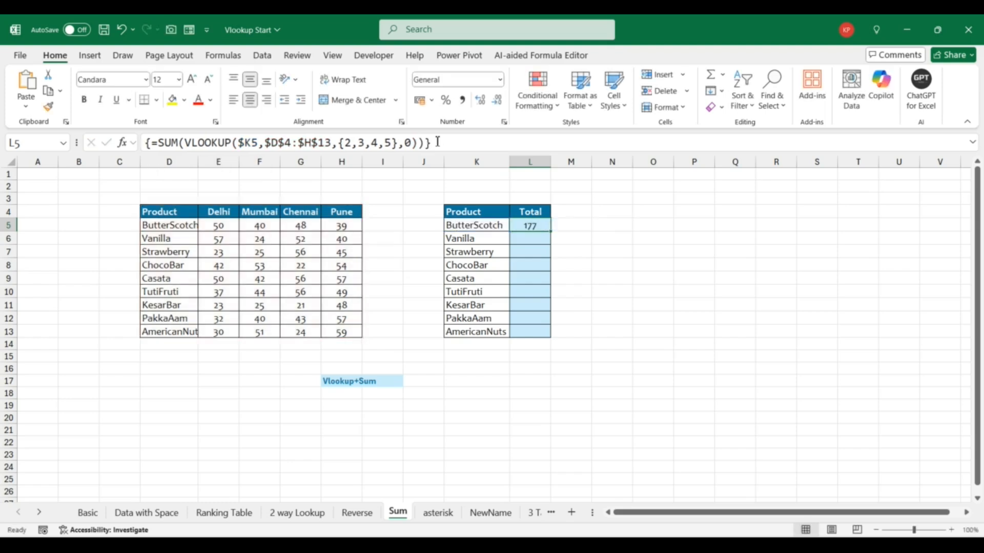
Step: Fill L5's SUM and VLOOKUP array formula down the Total column to L13
{"action": "key", "text": "shift+Down"}
{"action": "key", "text": "shift+Down"}
{"action": "key", "text": "shift+Down"}
{"action": "key", "text": "shift+Down"}
{"action": "key", "text": "shift+Down"}
{"action": "key", "text": "shift+Down"}
{"action": "key", "text": "shift+Down"}
{"action": "key", "text": "shift+Down"}
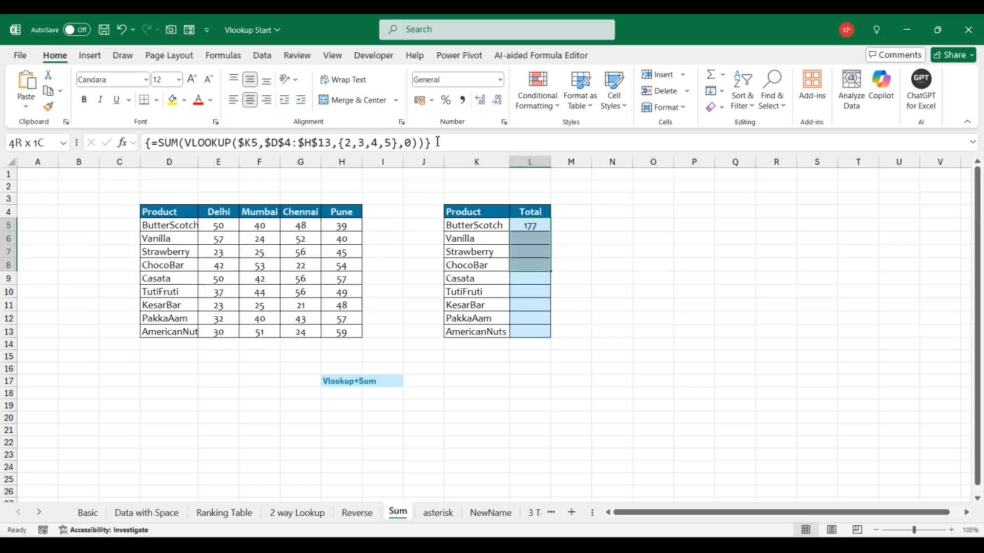
{"action": "key", "text": "ctrl+d"}
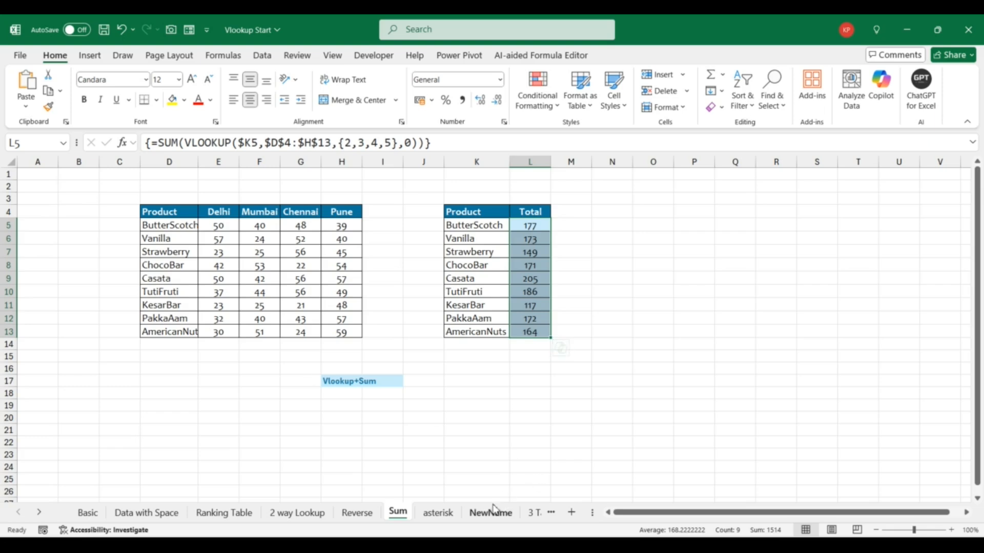
Step: On the asterisk sheet, convert the Serial No formulas in G4:G22 to static values
{"action": "left_click", "coordinate": [439, 514]}
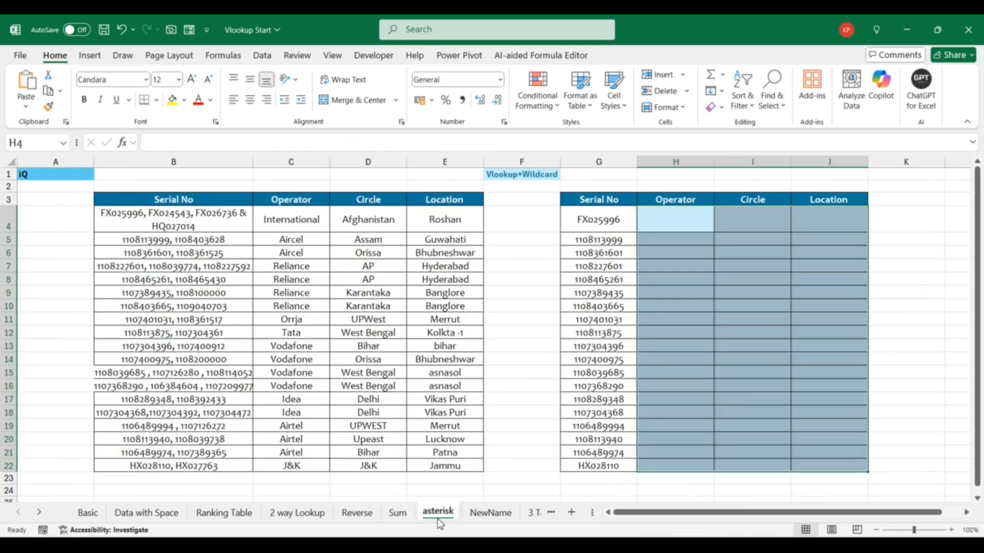
{"action": "left_click", "coordinate": [519, 286]}
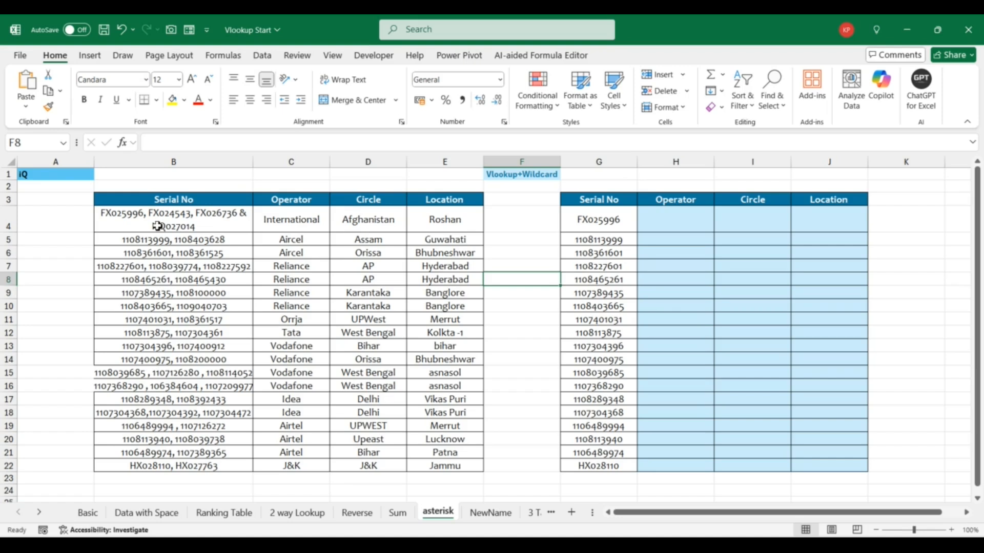
{"action": "left_click", "coordinate": [382, 276]}
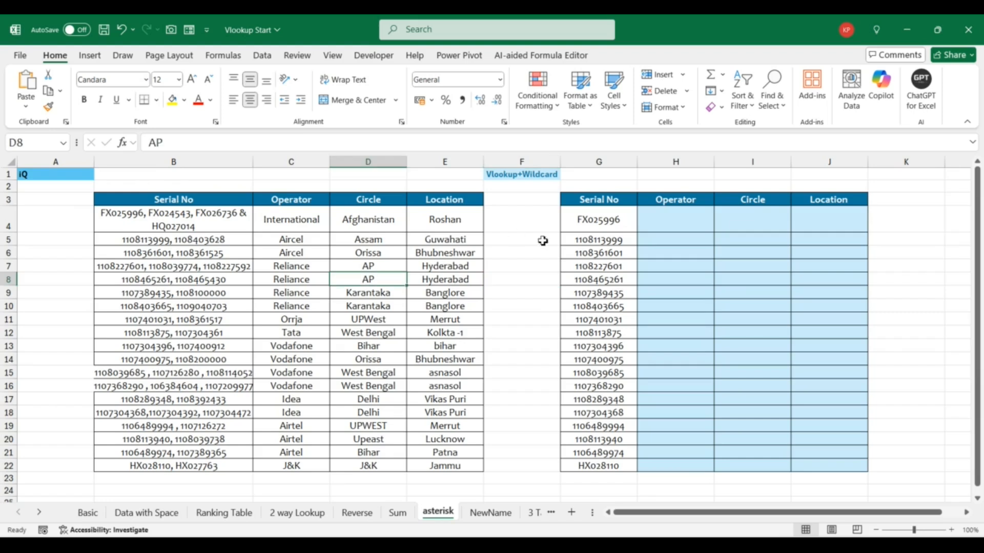
{"action": "scroll", "coordinate": [555, 240], "scroll_direction": "down", "scroll_amount": 1}
{"action": "left_click", "coordinate": [619, 217]}
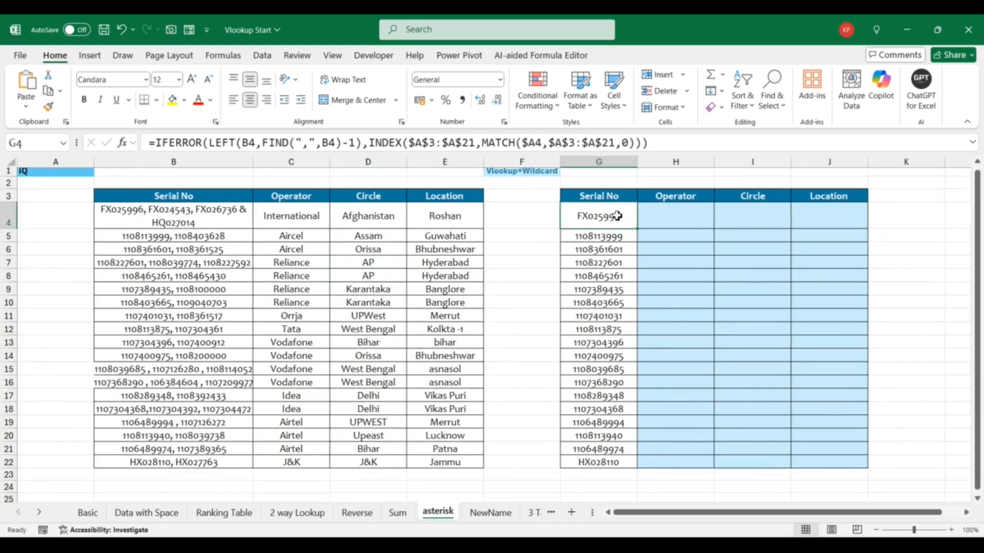
{"action": "left_click", "coordinate": [246, 226]}
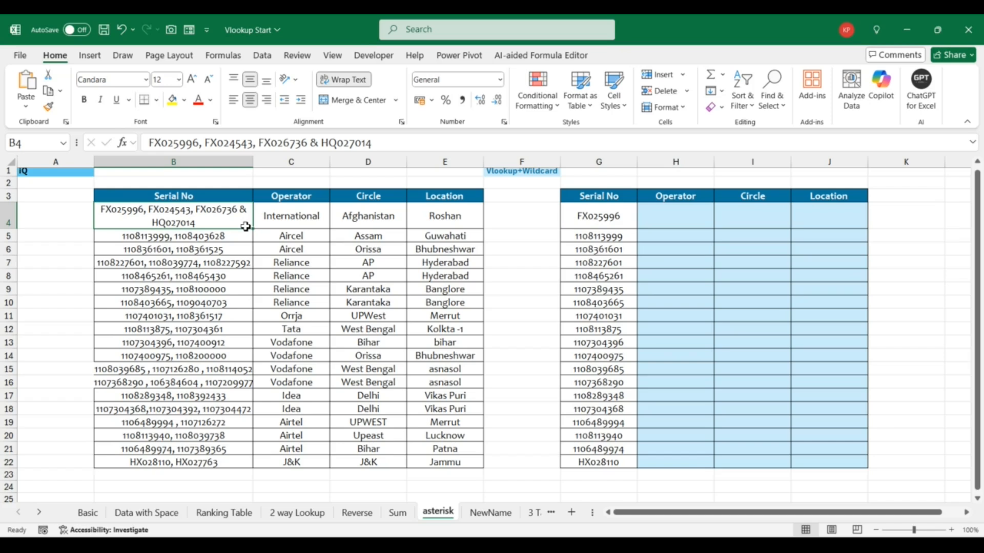
{"action": "left_click", "coordinate": [609, 217]}
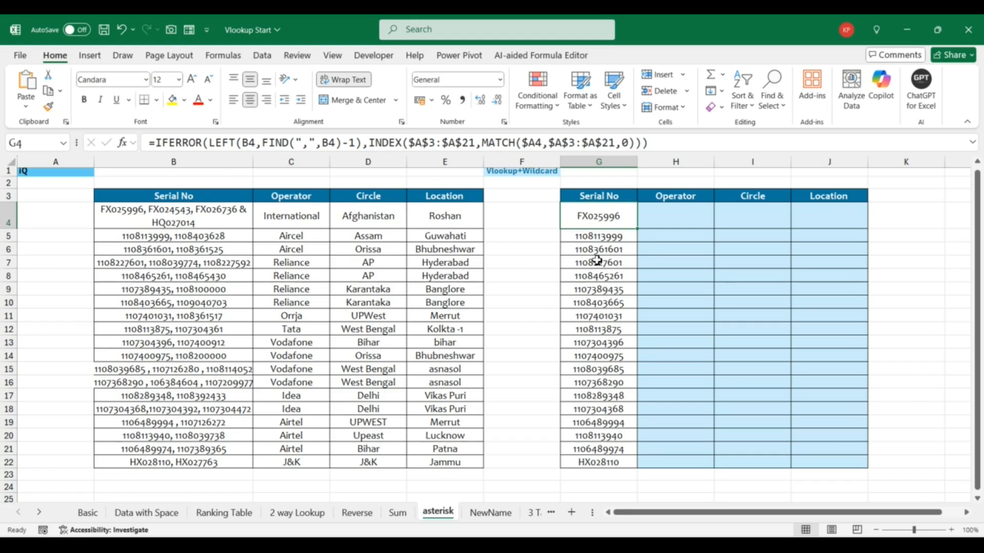
{"action": "key", "text": "ctrl+shift+Down"}
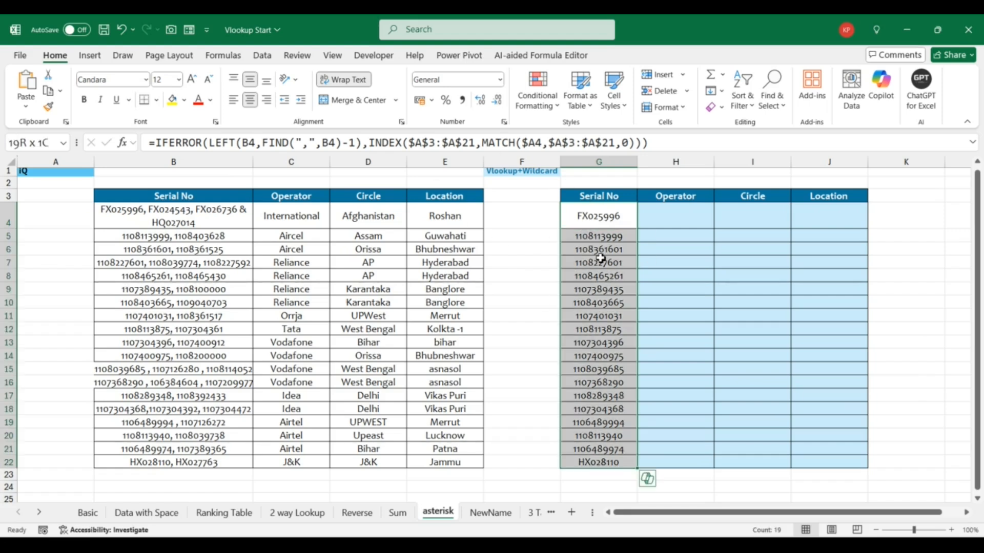
{"action": "key", "text": "ctrl+c"}
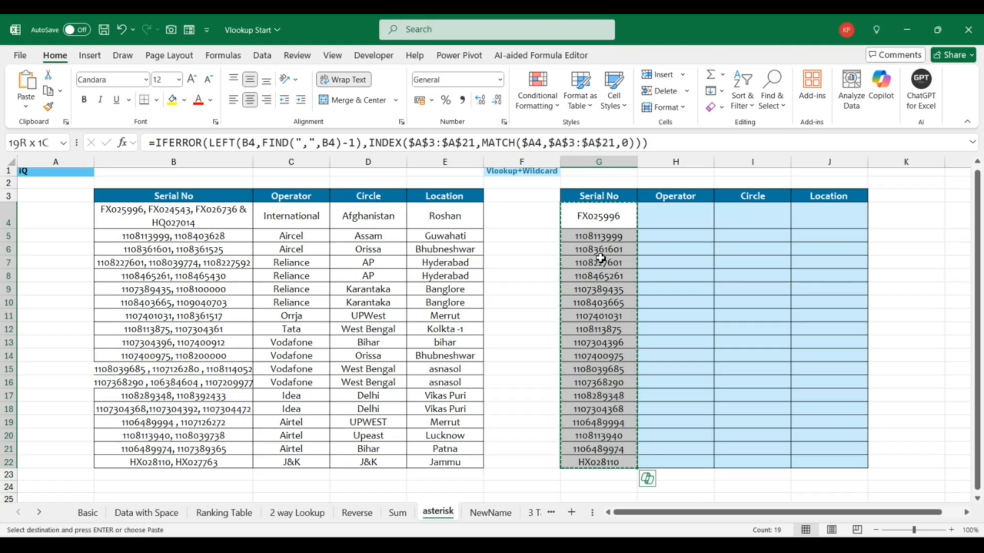
{"action": "key", "text": "Escape"}
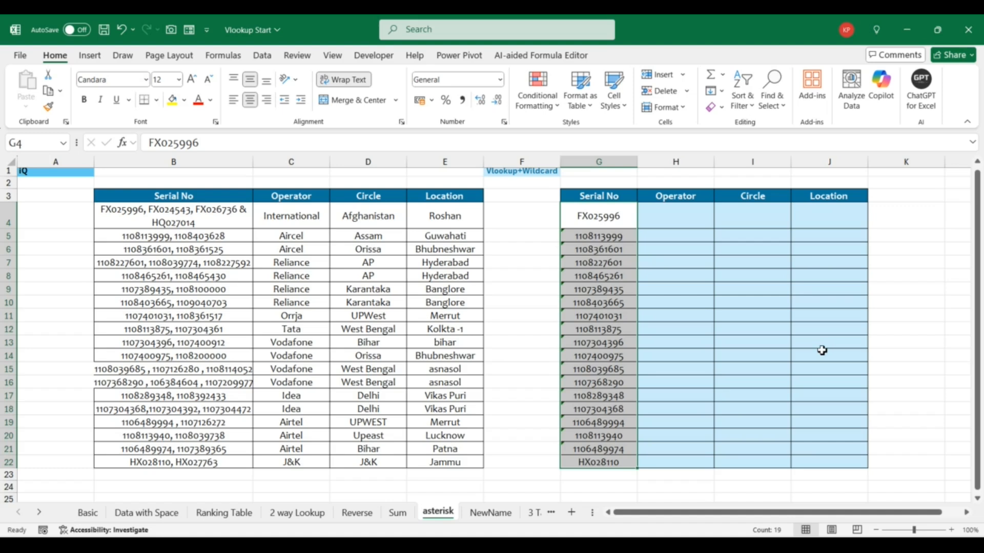
Step: Start a VLOOKUP in H4 with the lookup value "*"&$G4&"*", wrapping the serial number in wildcards
{"action": "left_click", "coordinate": [665, 222]}
{"action": "type", "text": "=vl"}
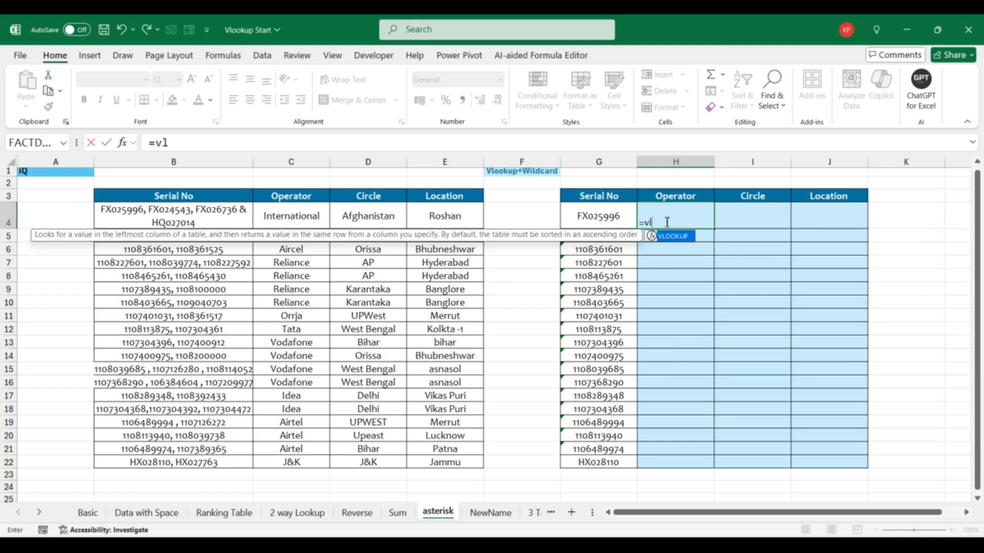
{"action": "key", "text": "Tab"}
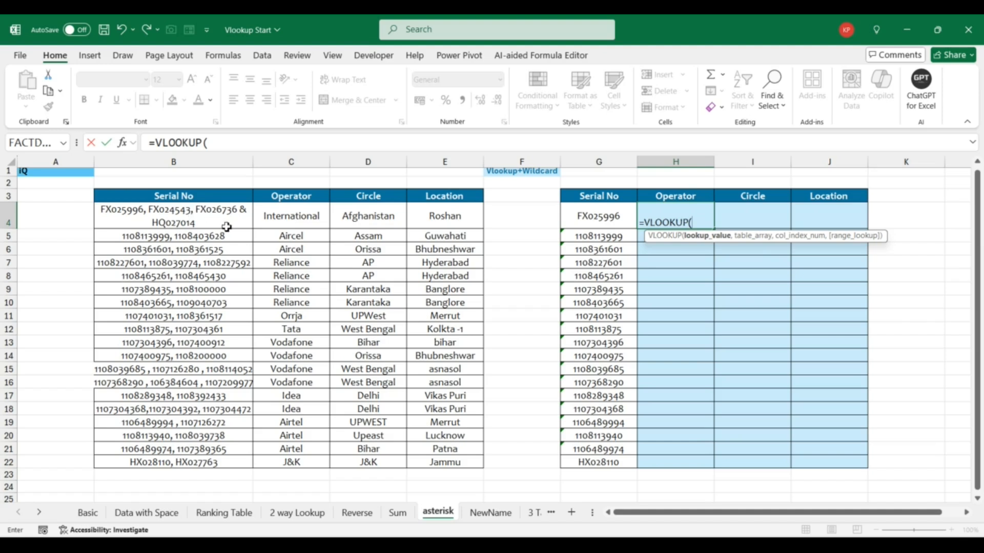
{"action": "type", "text": "\"*\"&"}
{"action": "left_click", "coordinate": [584, 219]}
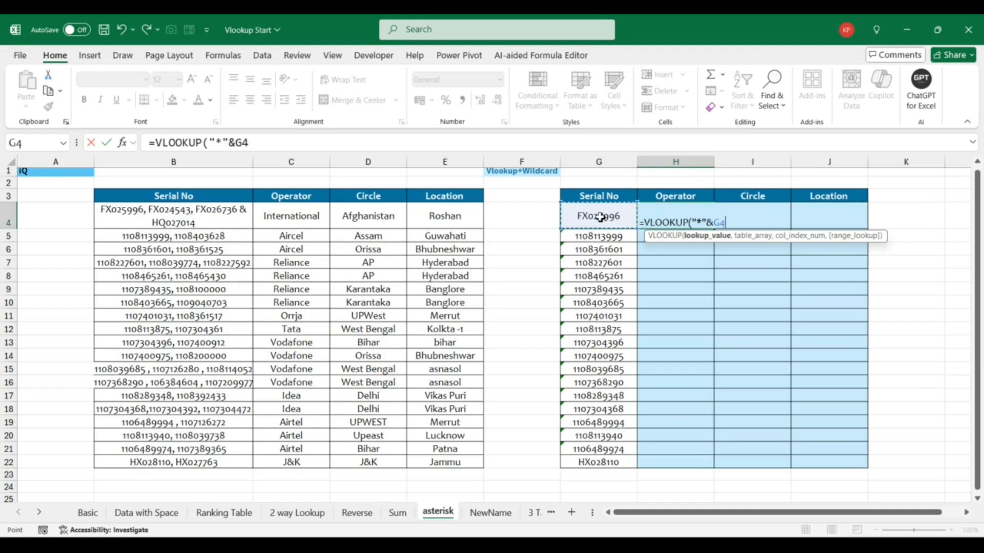
{"action": "type", "text": "&\"*\""}
{"action": "double_click", "coordinate": [241, 142]}
{"action": "key", "text": "F4"}
{"action": "key", "text": "F4"}
{"action": "key", "text": "F4"}
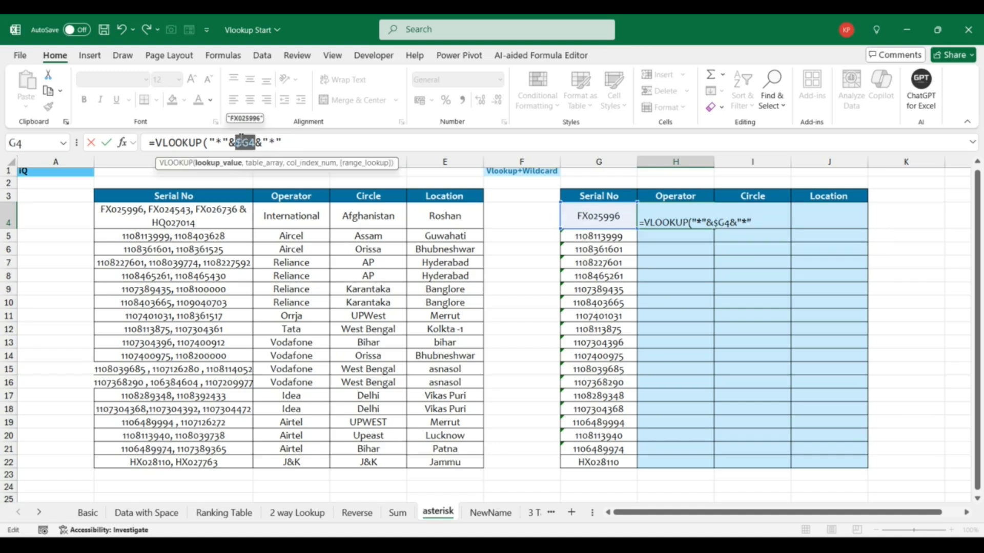
{"action": "left_click", "coordinate": [290, 139]}
{"action": "type", "text": ","}
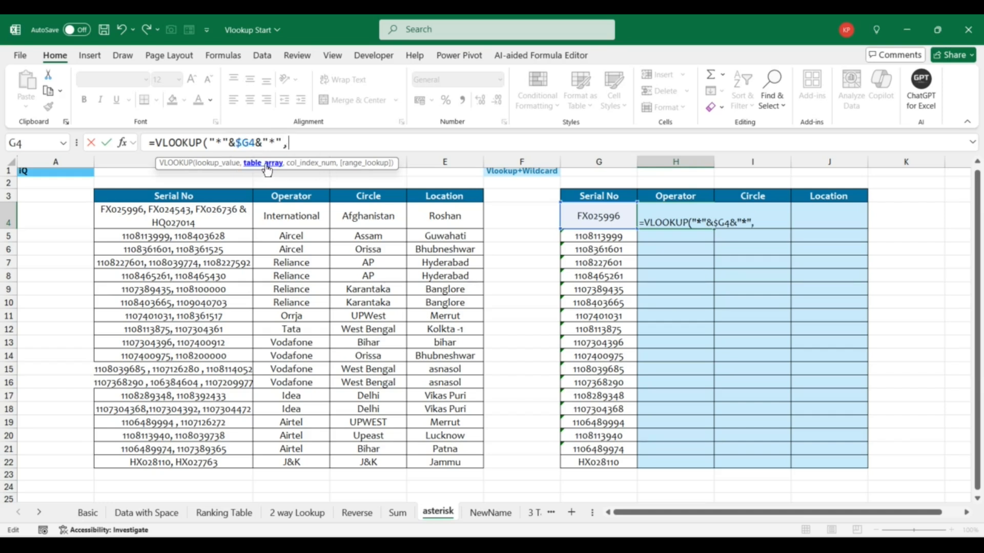
Step: Complete H4's VLOOKUP with table $B$3:$E$22, column index COLUMN(B100) and exact match 0
{"action": "left_click", "coordinate": [170, 199]}
{"action": "key", "text": "ctrl+shift+Down"}
{"action": "key", "text": "ctrl+shift+Right"}
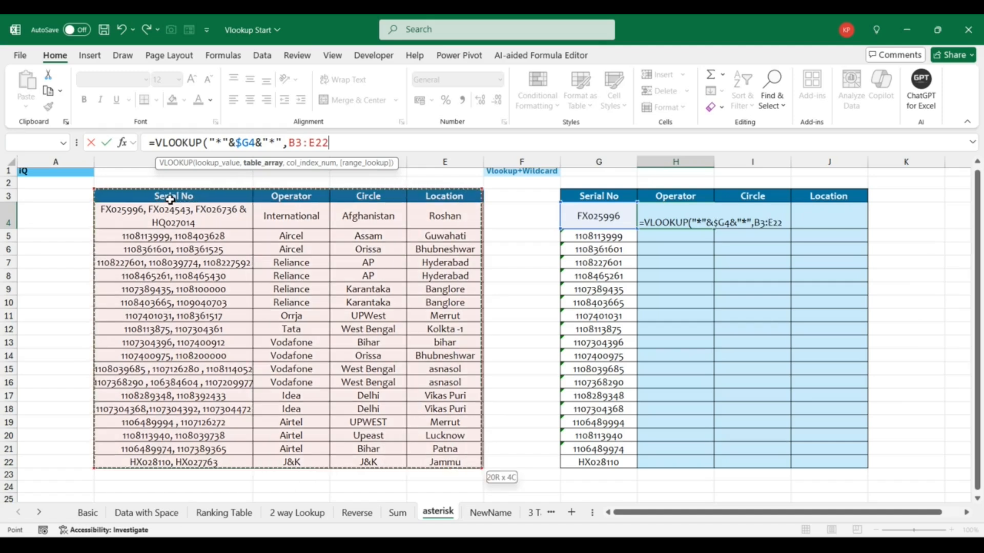
{"action": "key", "text": "F4"}
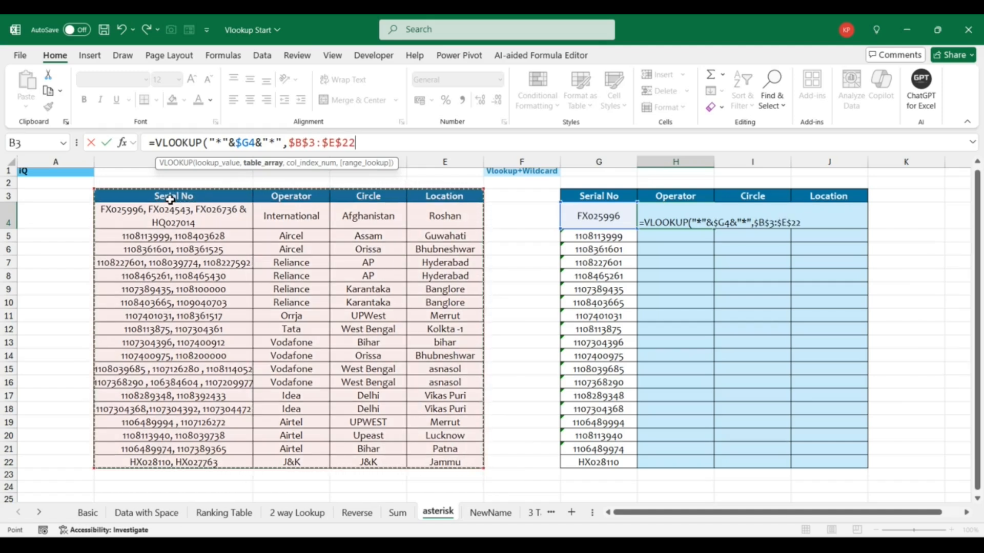
{"action": "type", "text": ","}
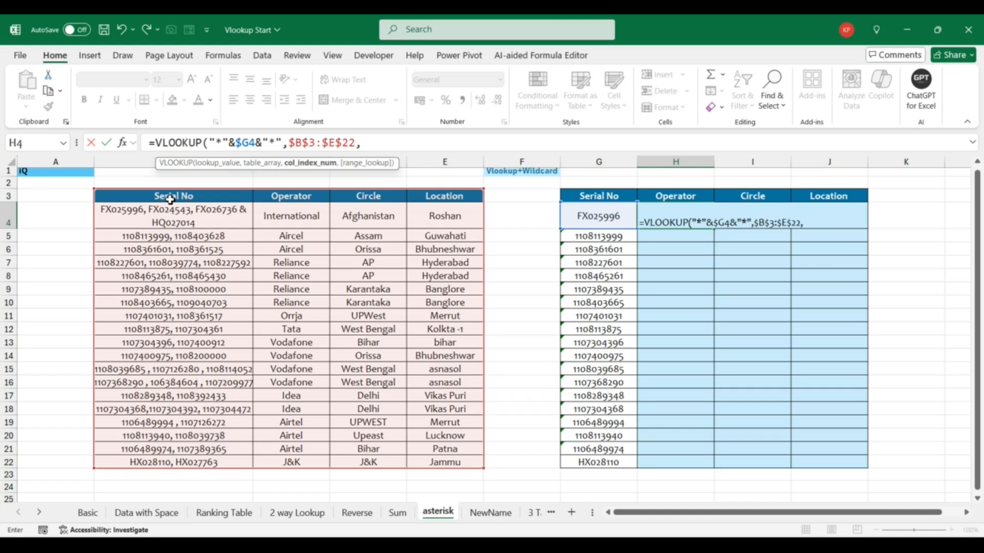
{"action": "type", "text": "col"}
{"action": "key", "text": "Tab"}
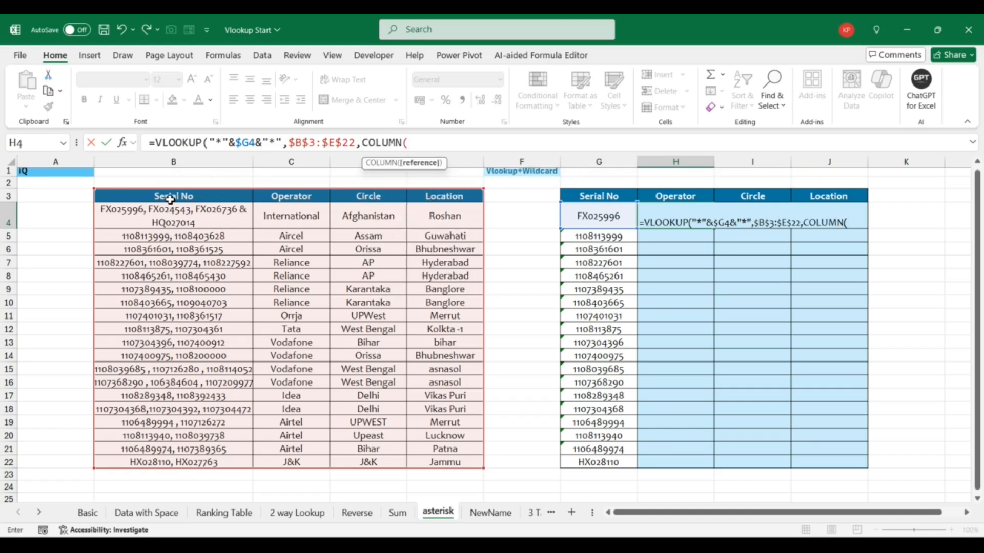
{"action": "type", "text": "b100"}
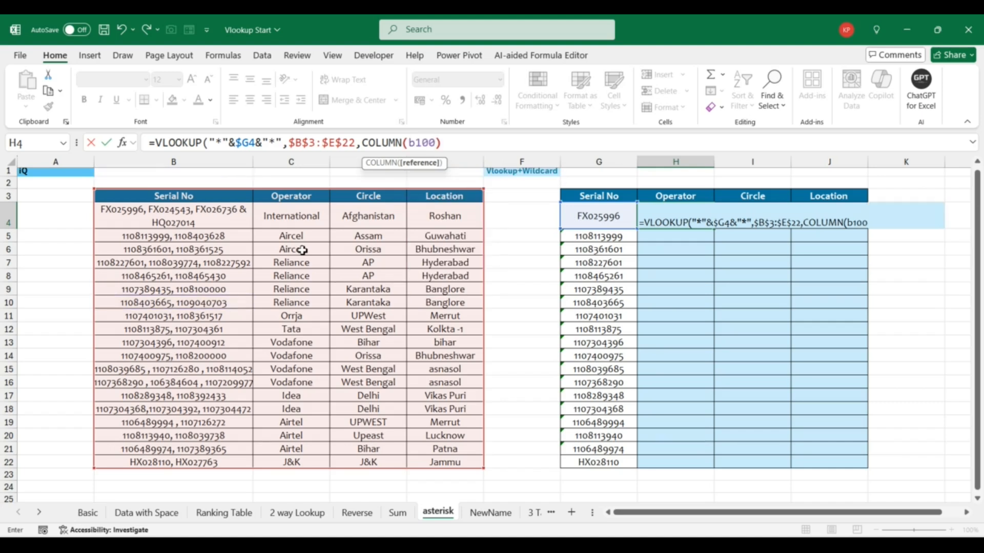
{"action": "type", "text": "),0)"}
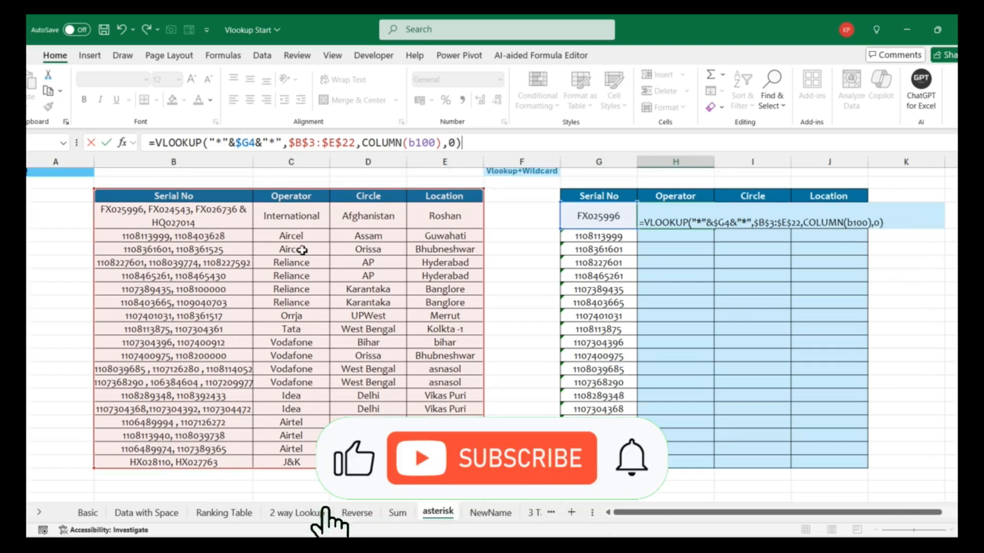
{"action": "key", "text": "ctrl+Return"}
Step: Fill H4's wildcard VLOOKUP through the Operator, Circle and Location columns, covering H4:J22
{"action": "key", "text": "Left"}
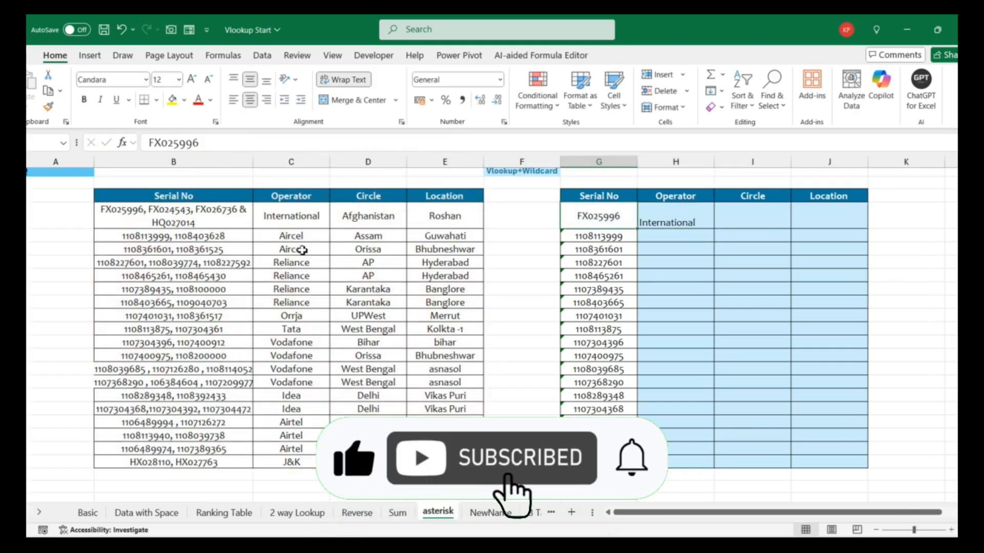
{"action": "key", "text": "ctrl+Down"}
{"action": "key", "text": "Right"}
{"action": "key", "text": "ctrl+shift+Up"}
{"action": "key", "text": "shift+Right"}
{"action": "key", "text": "shift+Right"}
{"action": "key", "text": "ctrl+d"}
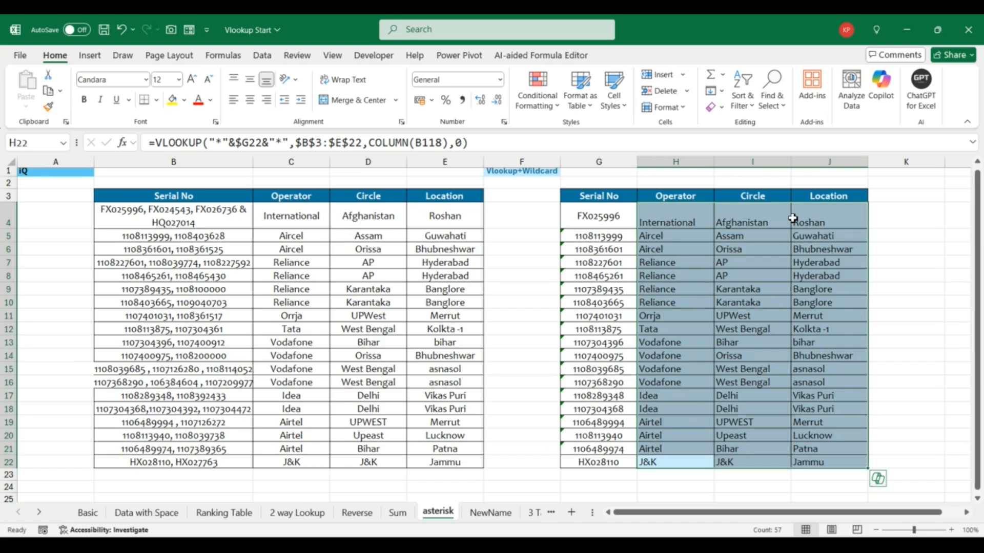
Step: Go to the NewName sheet and enter BTL in cell N6 as the new company name
{"action": "left_click", "coordinate": [485, 516]}
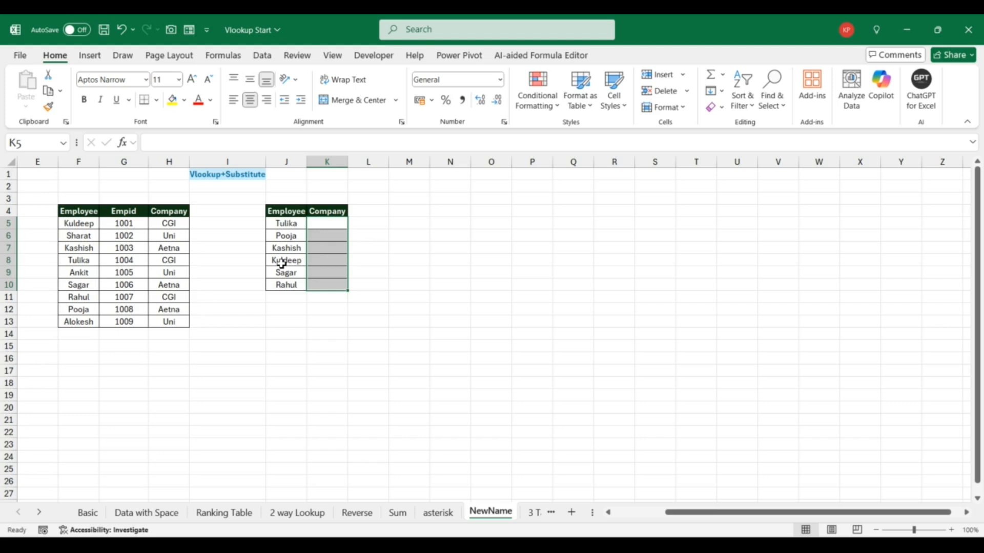
{"action": "left_click", "coordinate": [470, 237]}
{"action": "type", "text": "BTL"}
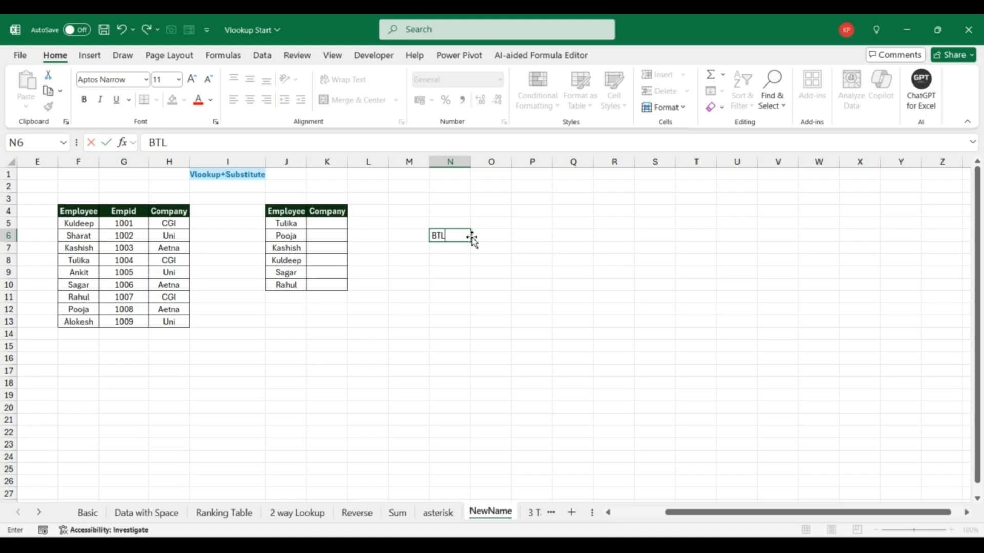
{"action": "key", "text": "Tab"}
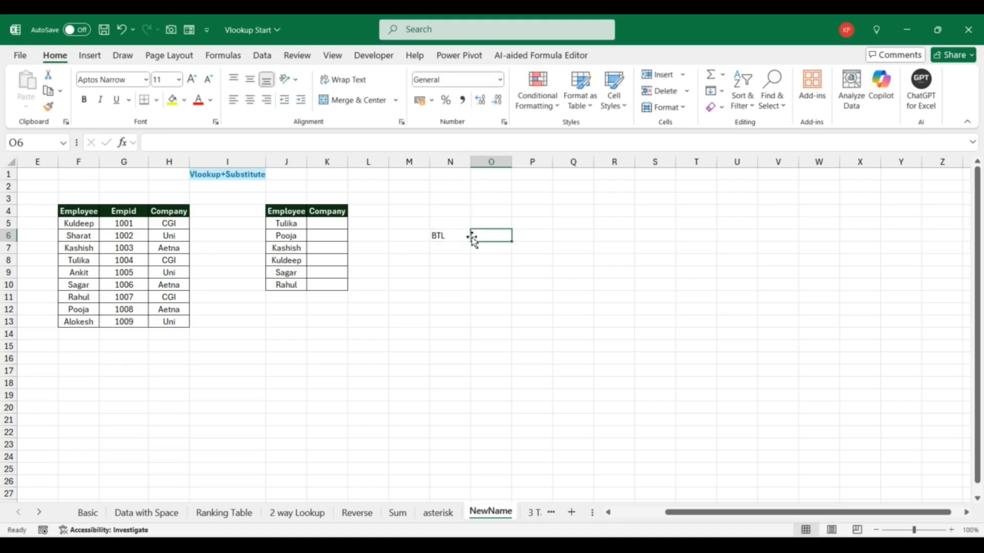
Step: Start a VLOOKUP in K5 with the column-locked lookup value $J5
{"action": "left_click", "coordinate": [313, 222]}
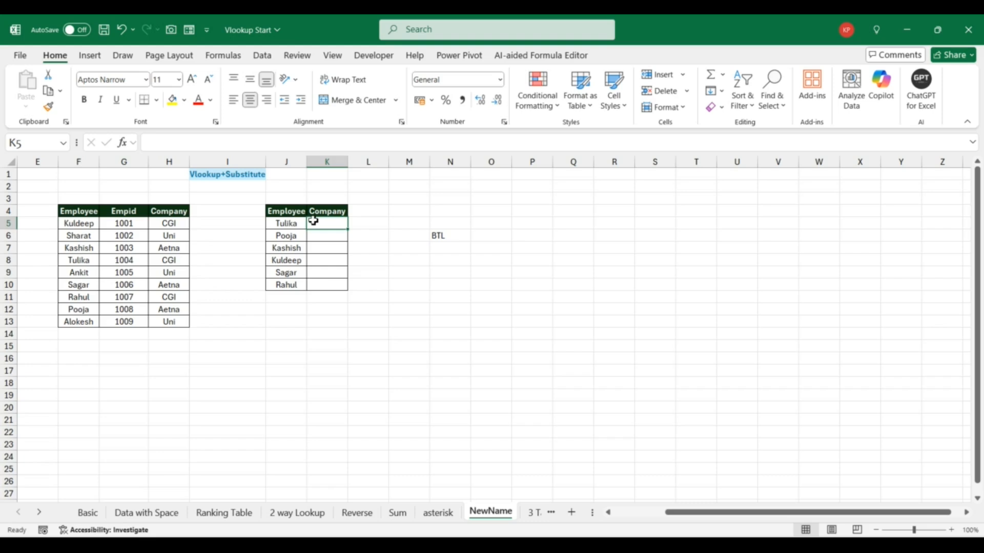
{"action": "type", "text": "="}
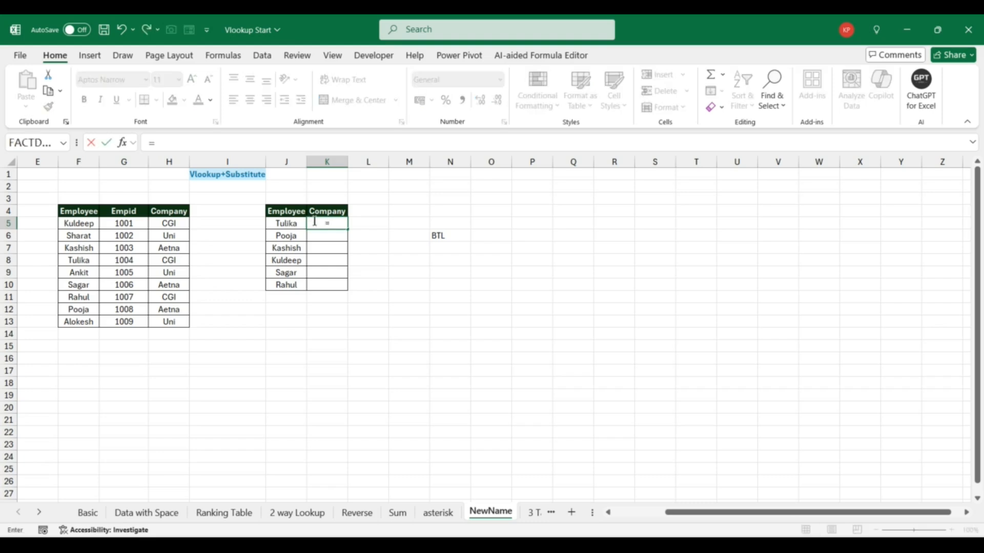
{"action": "type", "text": "vl"}
{"action": "key", "text": "Tab"}
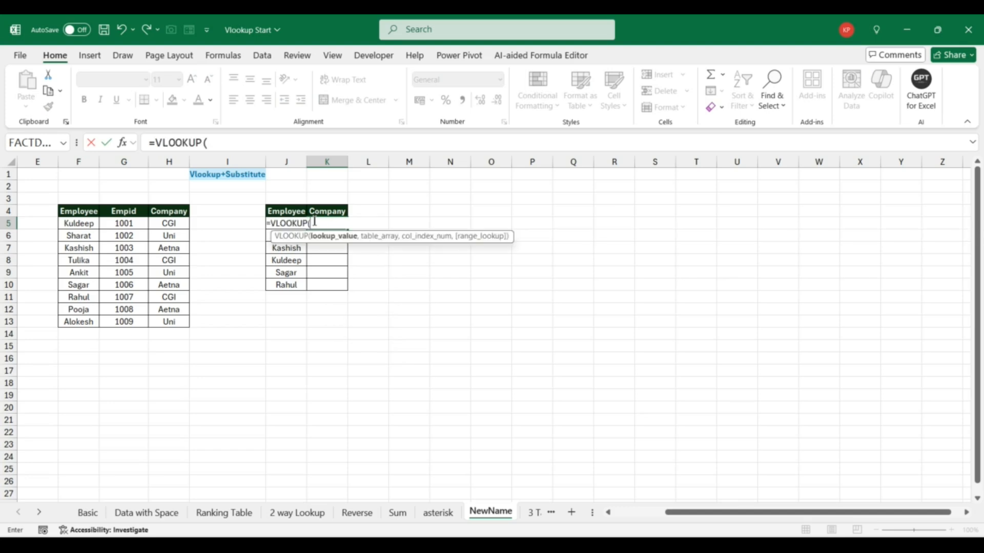
{"action": "key", "text": "Left"}
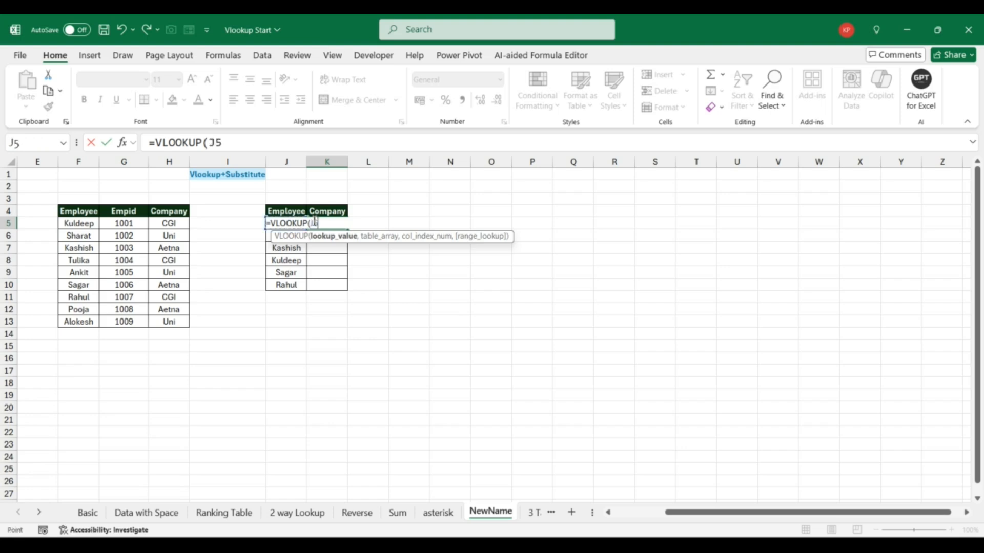
{"action": "key", "text": "F4"}
{"action": "key", "text": "F4"}
{"action": "key", "text": "F4"}
{"action": "type", "text": ","}
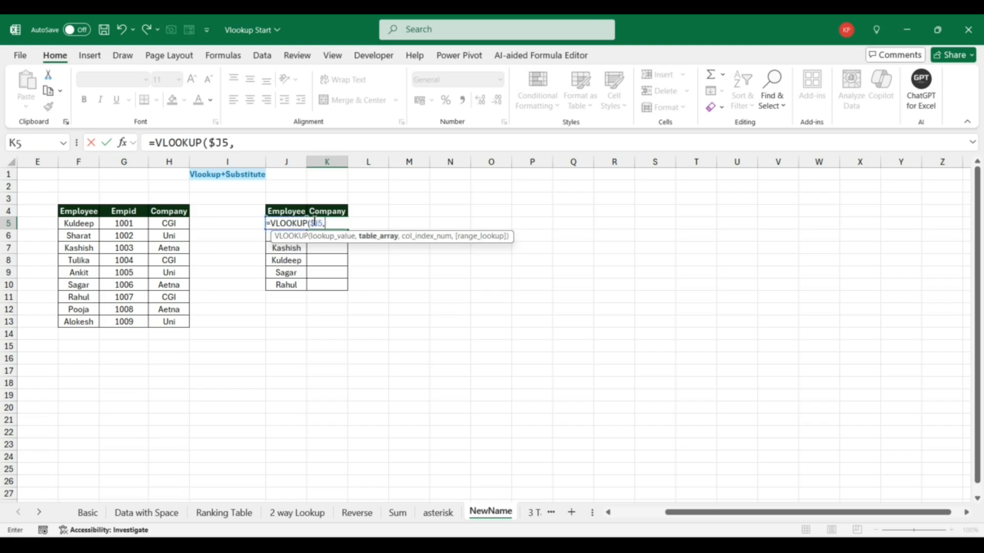
Step: Complete K5's VLOOKUP with table $F$4:$H$13, column index 3 and exact match 0
{"action": "left_click", "coordinate": [76, 210]}
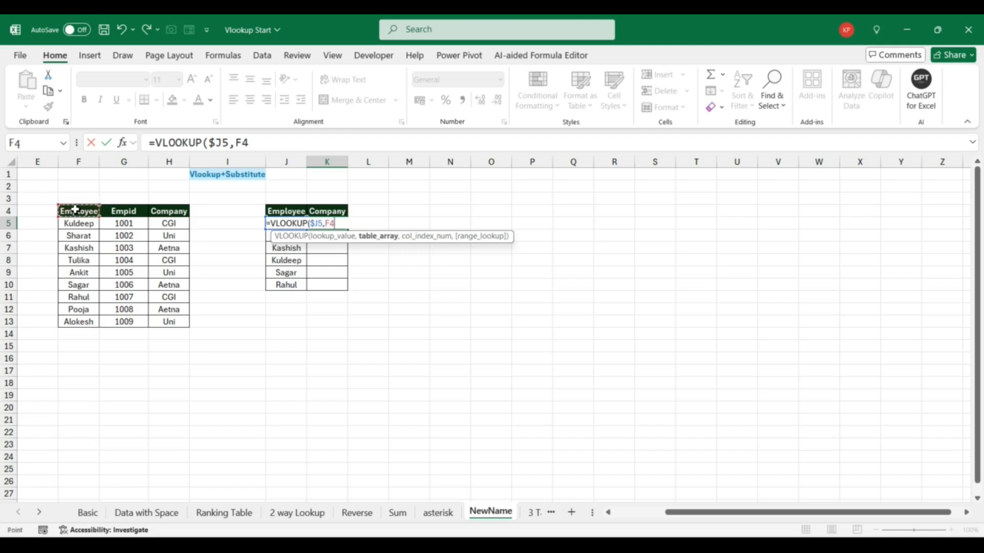
{"action": "key", "text": "ctrl+shift+Down"}
{"action": "key", "text": "ctrl+shift+Right"}
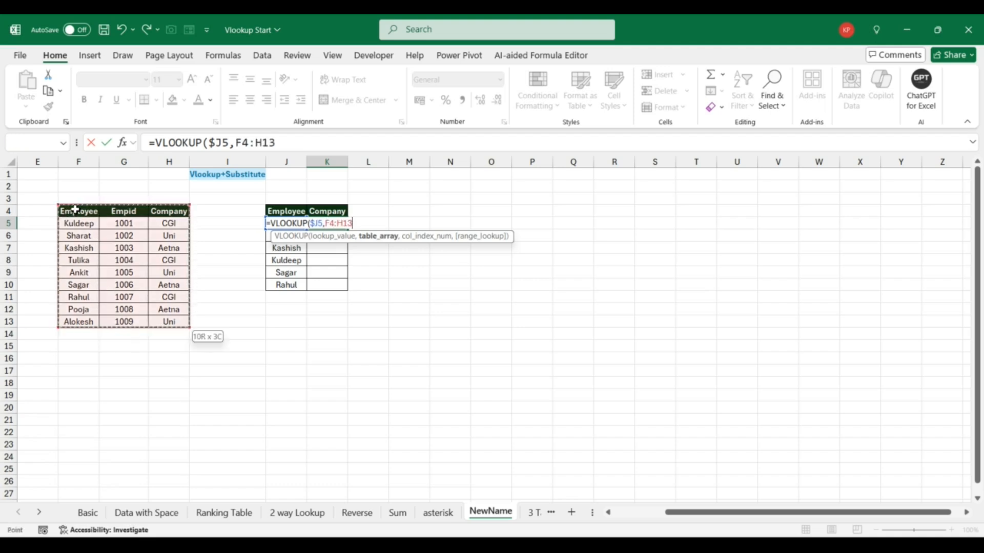
{"action": "key", "text": "F4"}
{"action": "type", "text": ","}
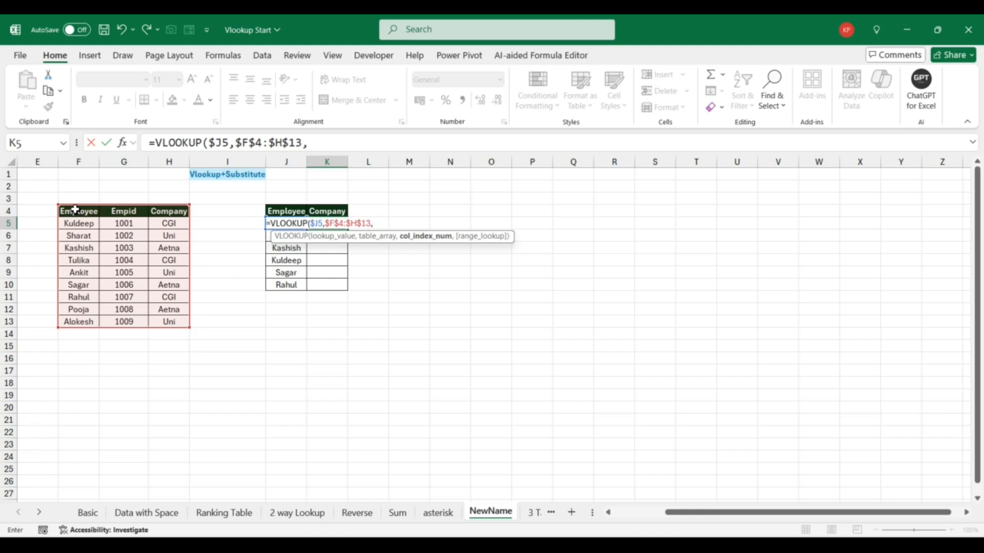
{"action": "type", "text": "3"}
{"action": "type", "text": ",0)"}
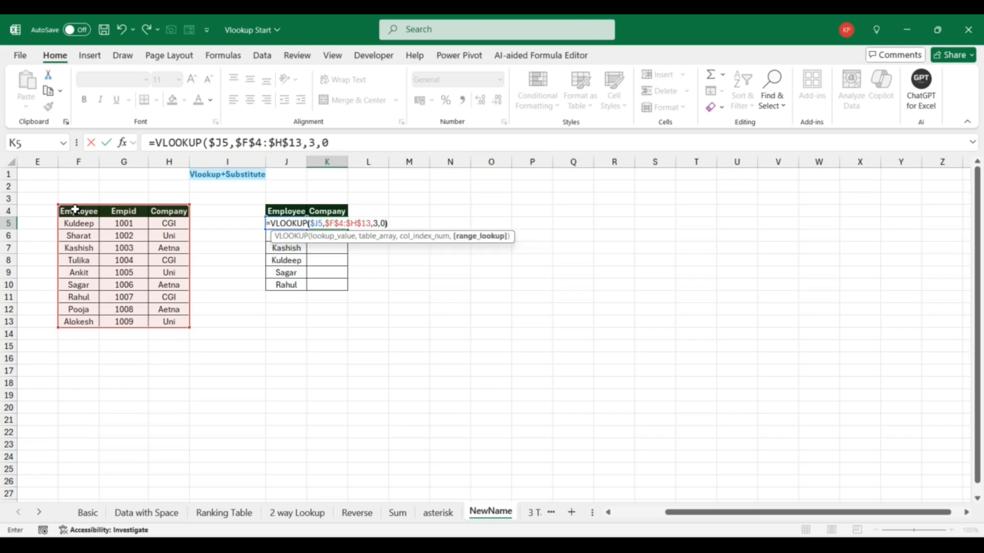
{"action": "key", "text": "Return"}
Step: Fill K5's VLOOKUP down the Company column to K10
{"action": "key", "text": "Up"}
{"action": "key", "text": "Left"}
{"action": "key", "text": "ctrl+Down"}
{"action": "key", "text": "Right"}
{"action": "key", "text": "ctrl+shift+Up"}
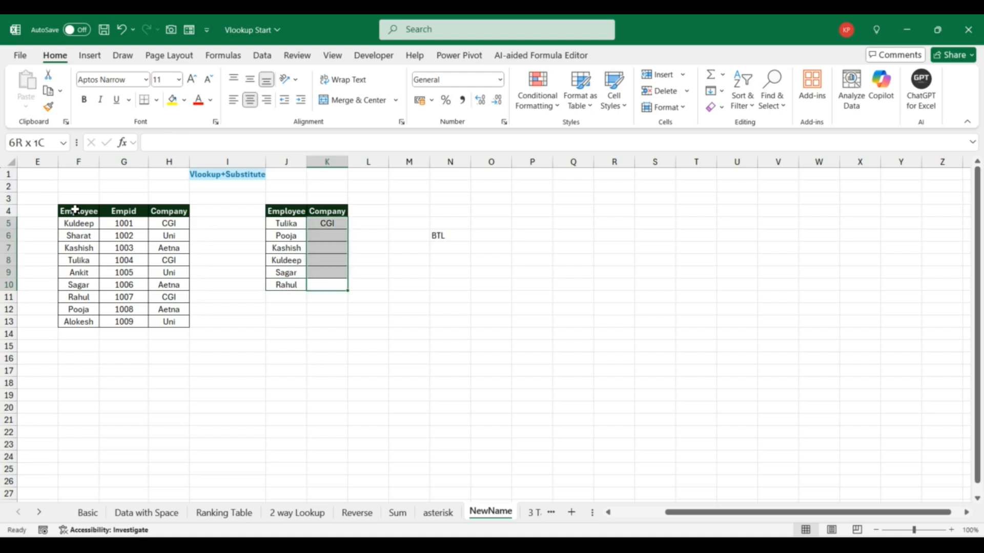
{"action": "key", "text": "ctrl+d"}
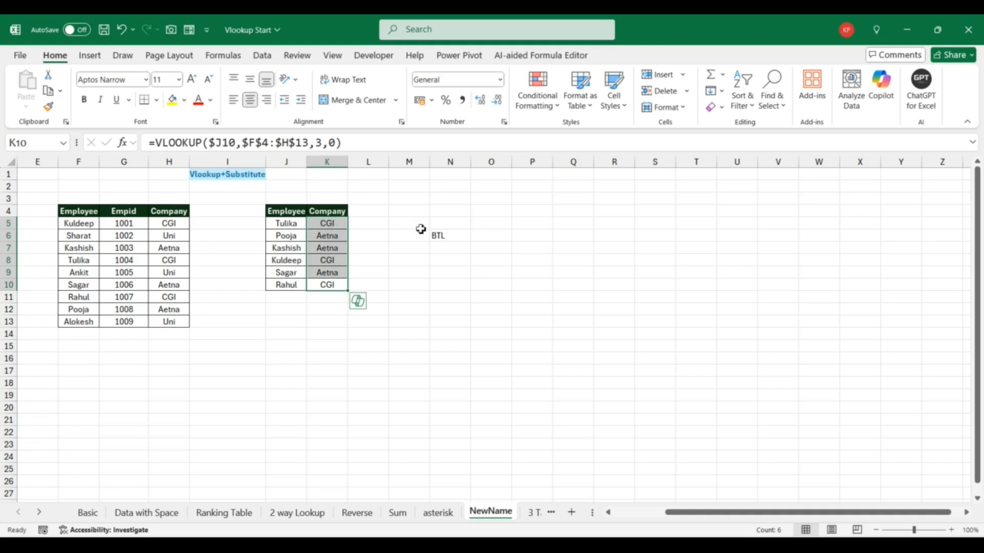
Step: Wrap K5's VLOOKUP in a SUBSTITUTE function that replaces "CGI" with "BTL"
{"action": "left_click", "coordinate": [325, 223]}
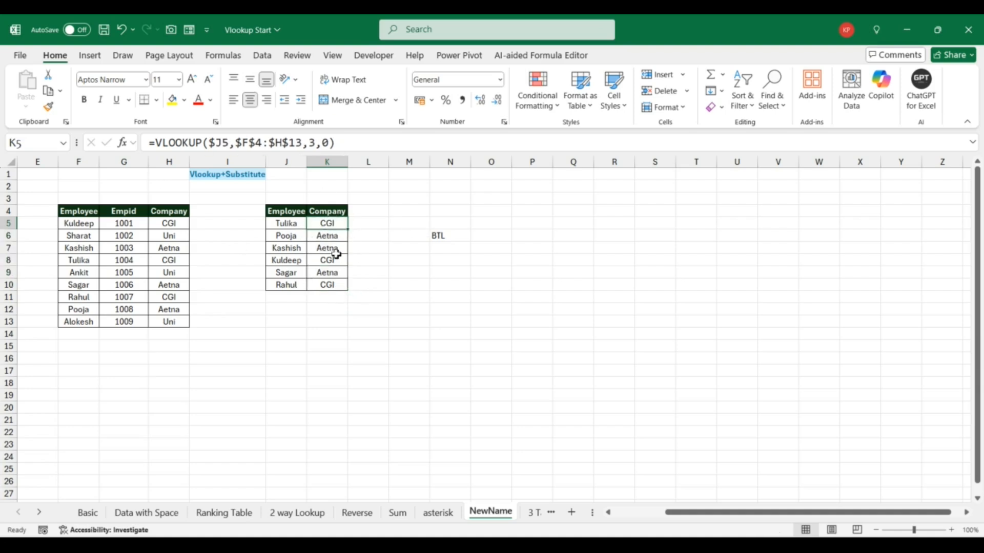
{"action": "left_click", "coordinate": [159, 142]}
{"action": "type", "text": "sub"}
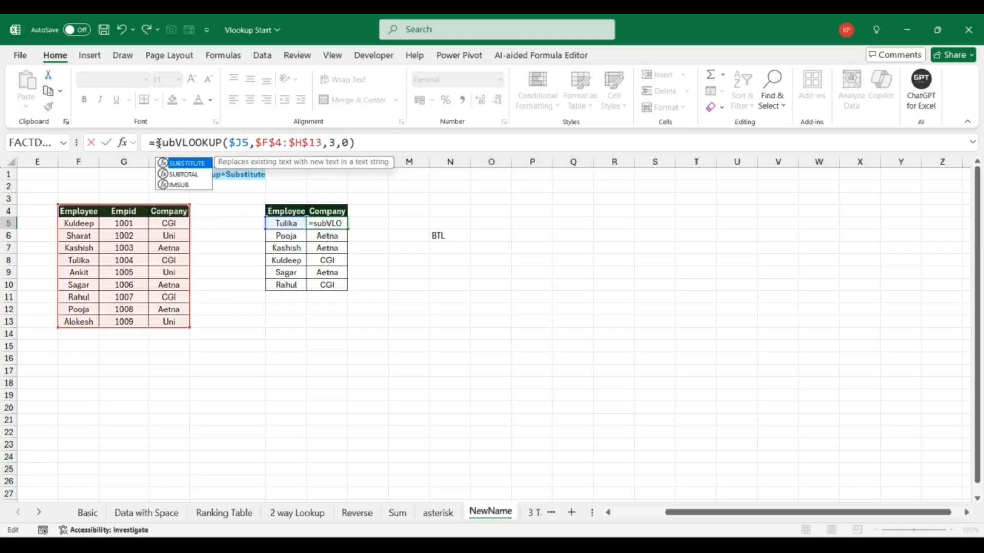
{"action": "key", "text": "Tab"}
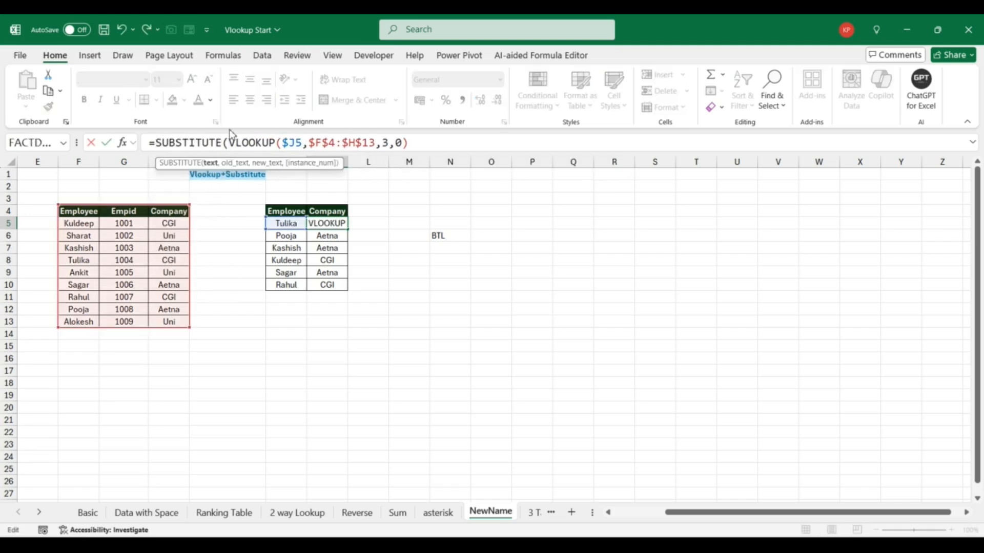
{"action": "left_click_drag", "start_coordinate": [229, 143], "coordinate": [493, 156]}
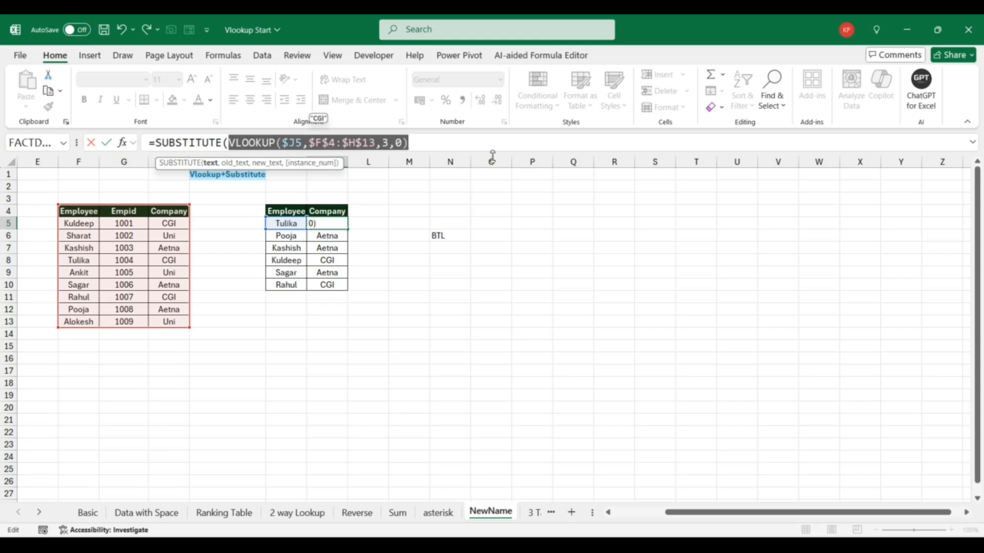
{"action": "left_click", "coordinate": [442, 146]}
{"action": "type", "text": ","}
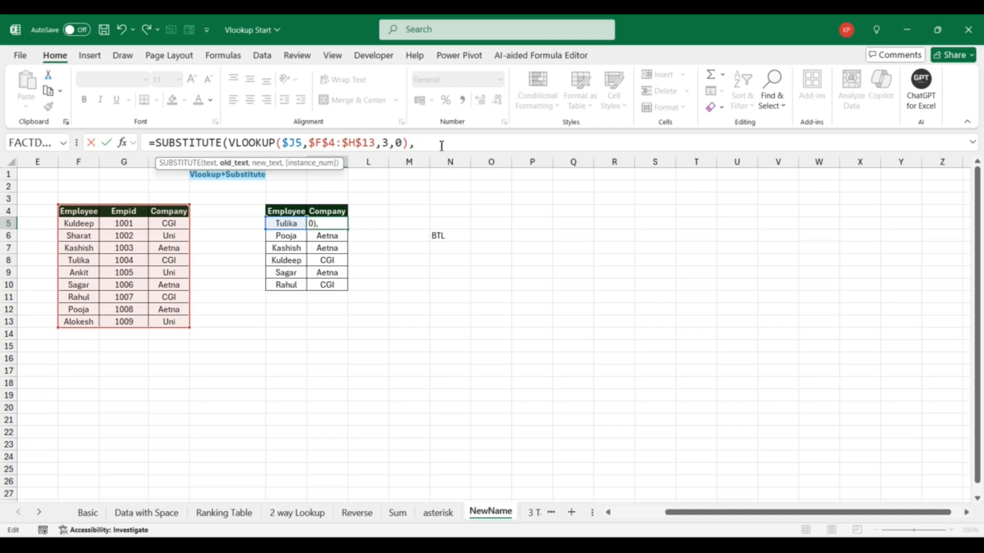
{"action": "type", "text": "\"CGI\",\"BTL\")"}
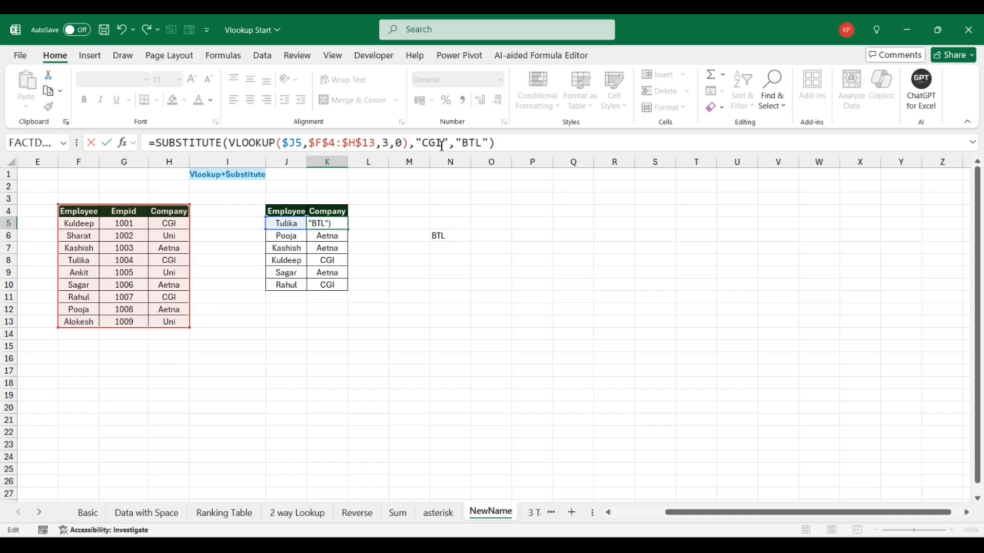
{"action": "key", "text": "Return"}
Step: Fill K5's SUBSTITUTE and VLOOKUP formula down the Company column to K10
{"action": "key", "text": "Up"}
{"action": "key", "text": "ctrl+shift+Down"}
{"action": "key", "text": "ctrl+d"}
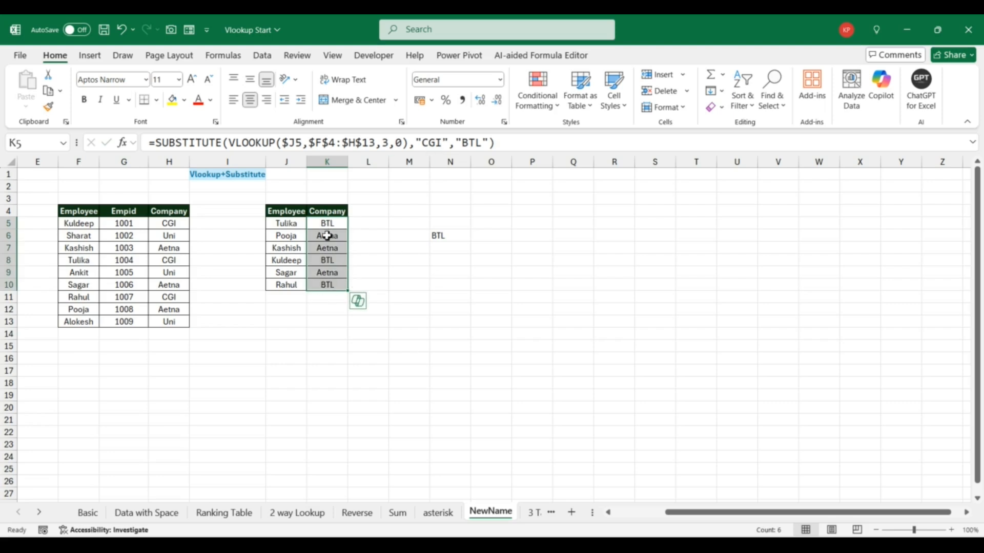
Step: Nest K5's formula inside a second SUBSTITUTE function that replaces "Aetna" with "BTL"
{"action": "left_click", "coordinate": [154, 140]}
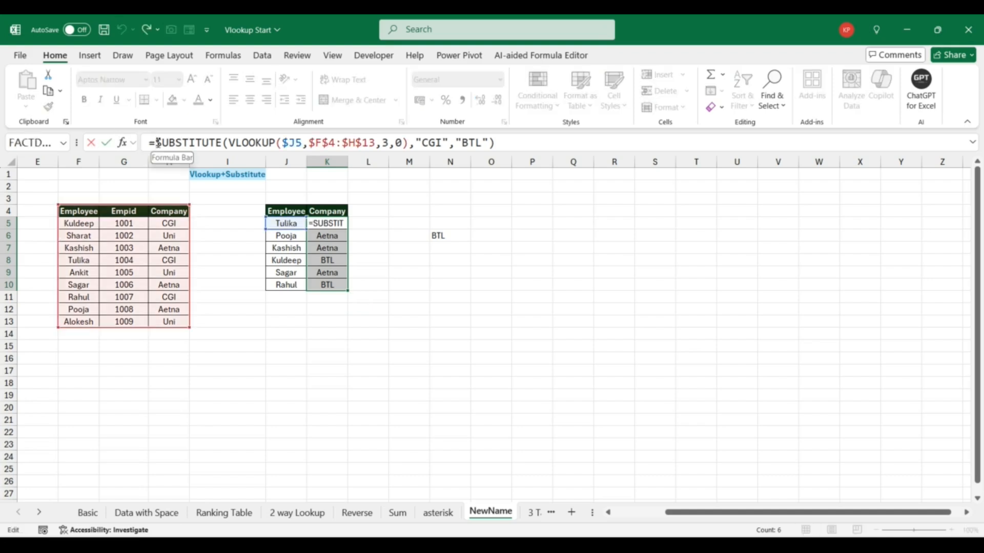
{"action": "type", "text": "sub"}
{"action": "key", "text": "Tab"}
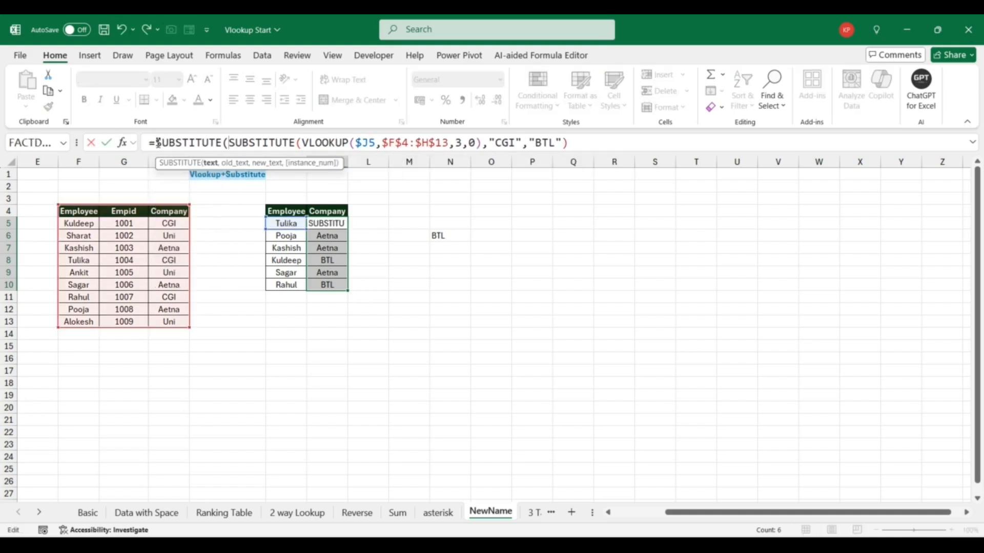
{"action": "left_click_drag", "start_coordinate": [235, 143], "coordinate": [579, 135]}
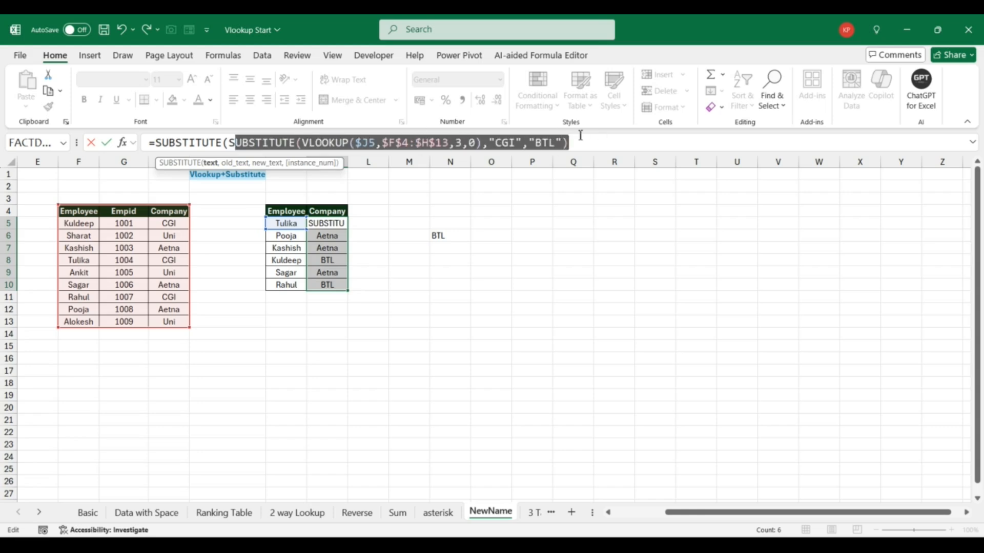
{"action": "left_click", "coordinate": [587, 150]}
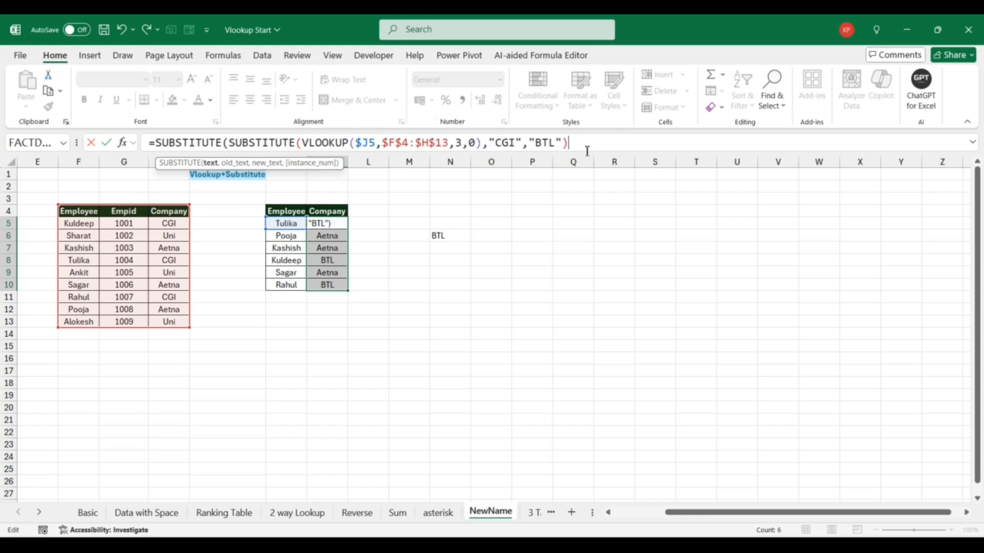
{"action": "type", "text": ",\"Aetna\",\"BT"}
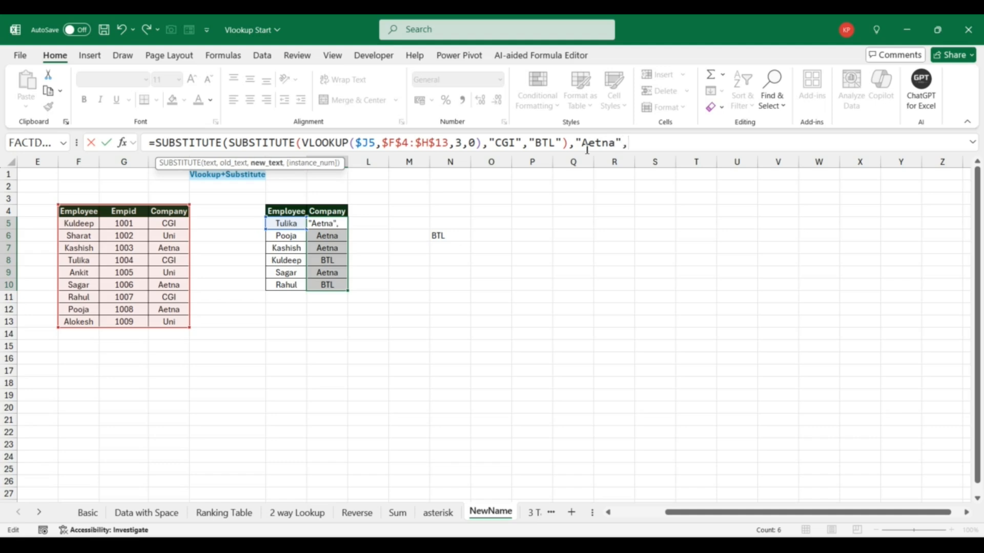
{"action": "type", "text": "L\")"}
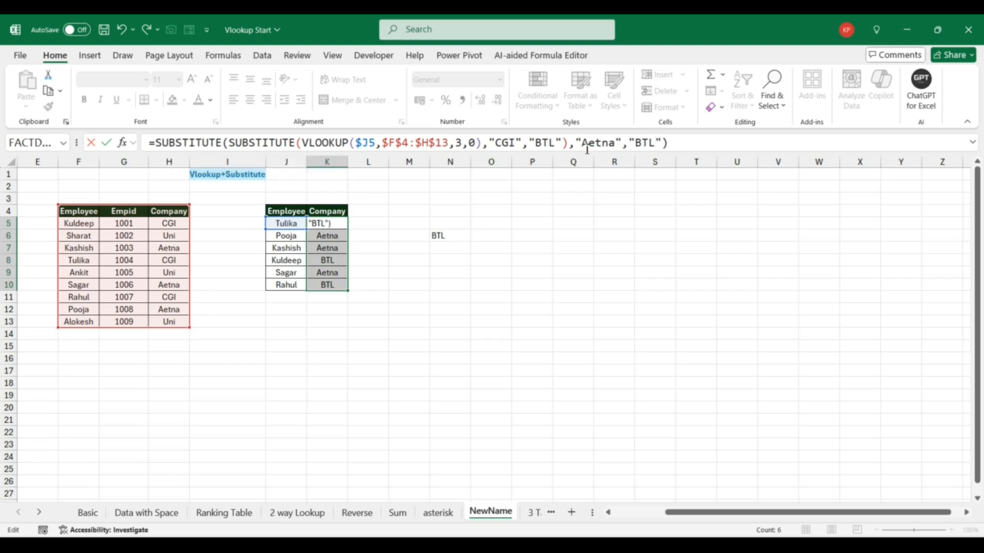
Step: Fill K5's nested SUBSTITUTE formula down the Company column to K10
{"action": "key", "text": "Return"}
{"action": "key", "text": "Up"}
{"action": "key", "text": "ctrl+shift+Down"}
{"action": "key", "text": "ctrl+d"}
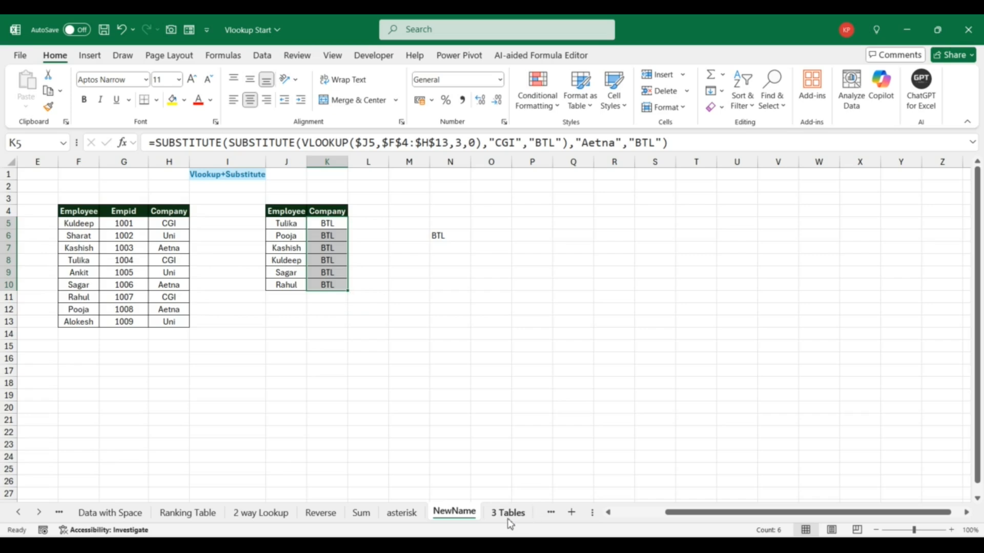
Step: Go to the 3 Tables sheet and examine its product table, lookup tables and Vlookup+Choose heading
{"action": "left_click", "coordinate": [509, 514]}
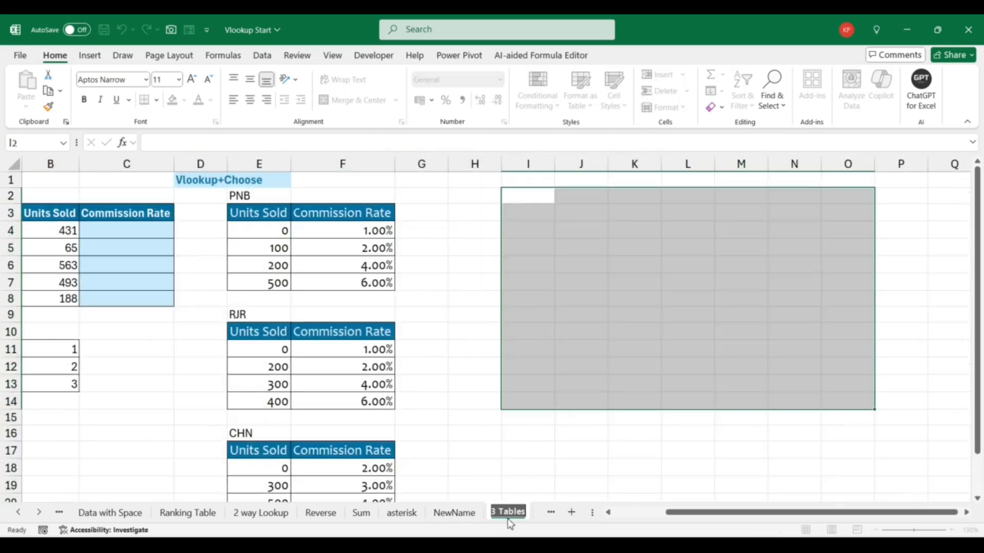
{"action": "left_click", "coordinate": [593, 464]}
{"action": "left_click", "coordinate": [629, 512]}
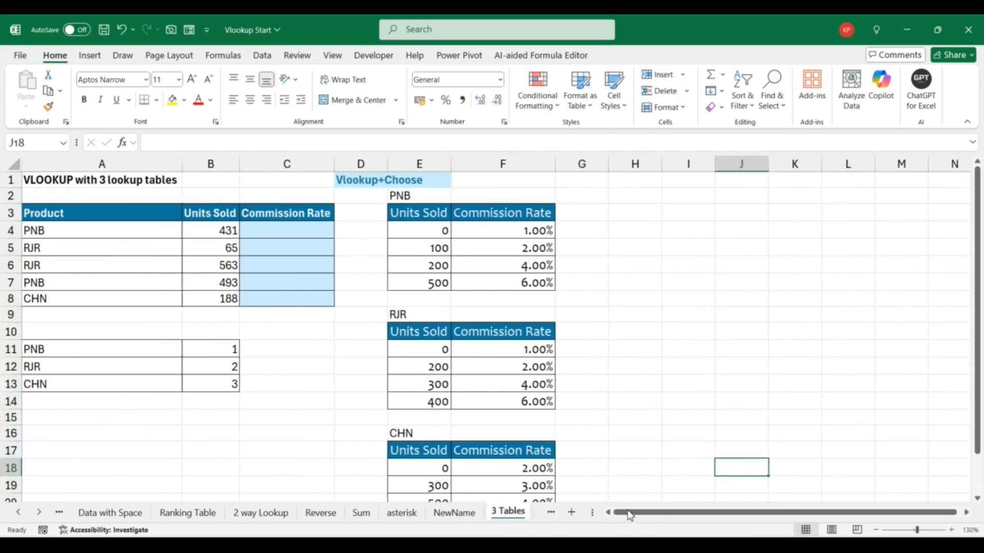
{"action": "left_click", "coordinate": [330, 456]}
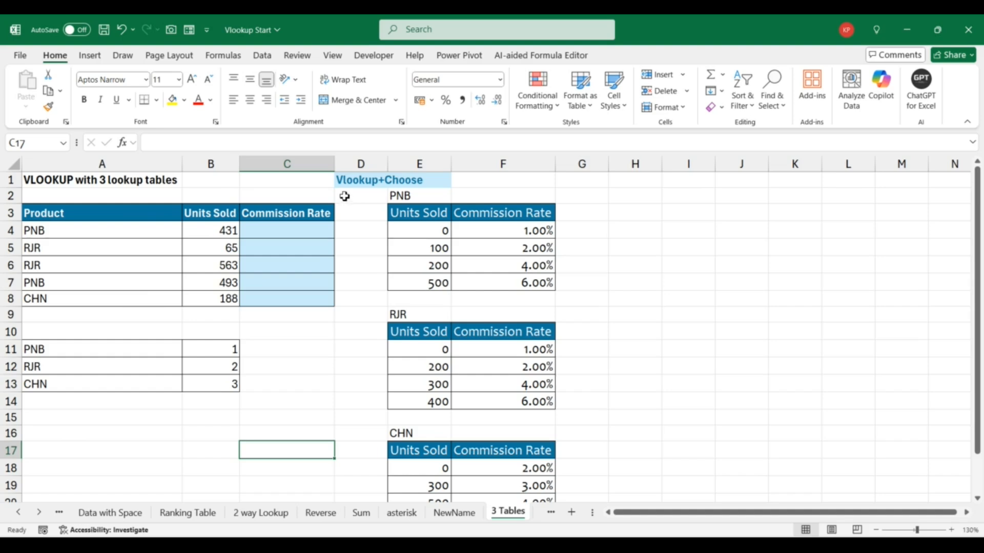
{"action": "left_click", "coordinate": [357, 183]}
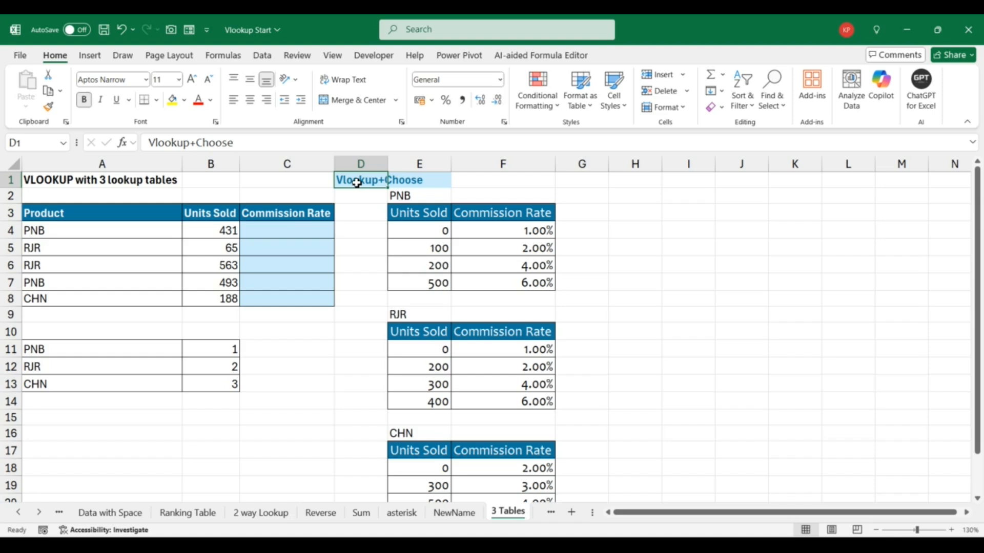
Step: Enter the CHOOSE syntax =CHOOSE(index_num,value1,value2,...) in I3 as plain text
{"action": "left_click", "coordinate": [679, 210]}
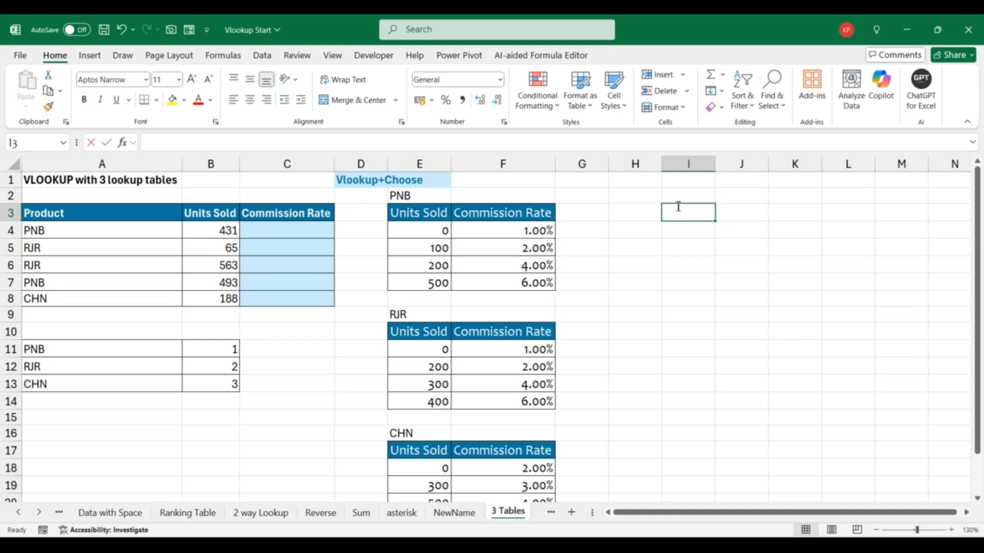
{"action": "type", "text": "=ch"}
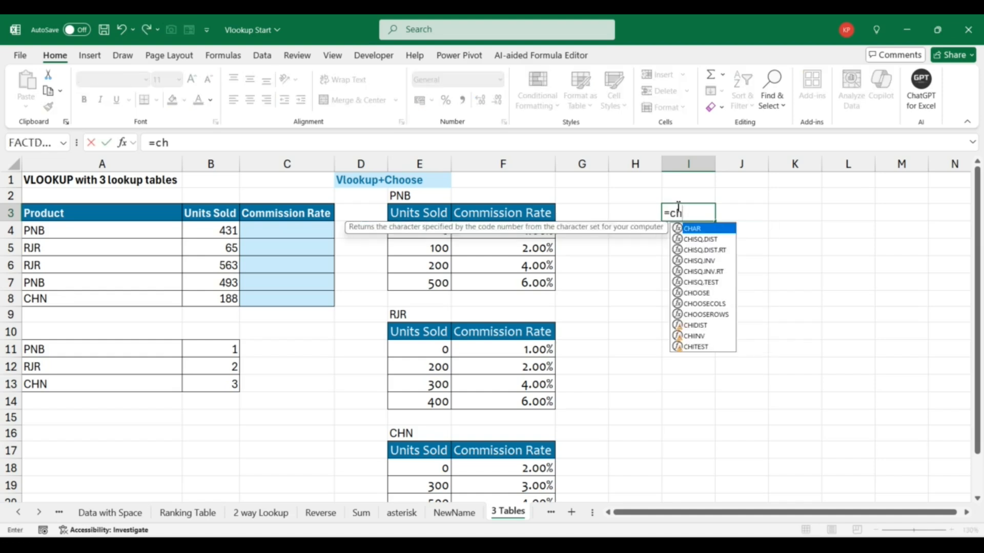
{"action": "type", "text": "o"}
{"action": "key", "text": "Tab"}
{"action": "key", "text": "ctrl+shift+a"}
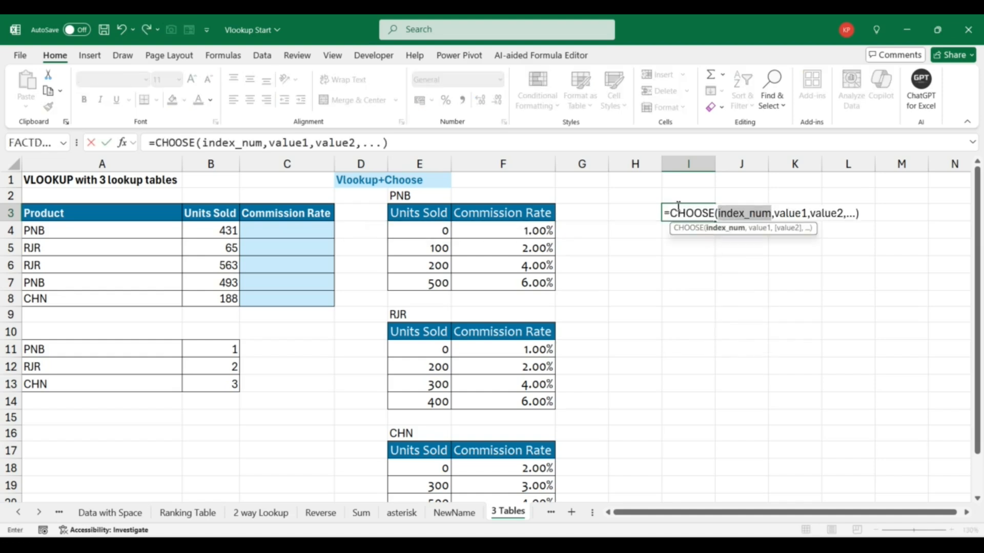
{"action": "left_click", "coordinate": [152, 139]}
{"action": "type", "text": "'"}
{"action": "key", "text": "Return"}
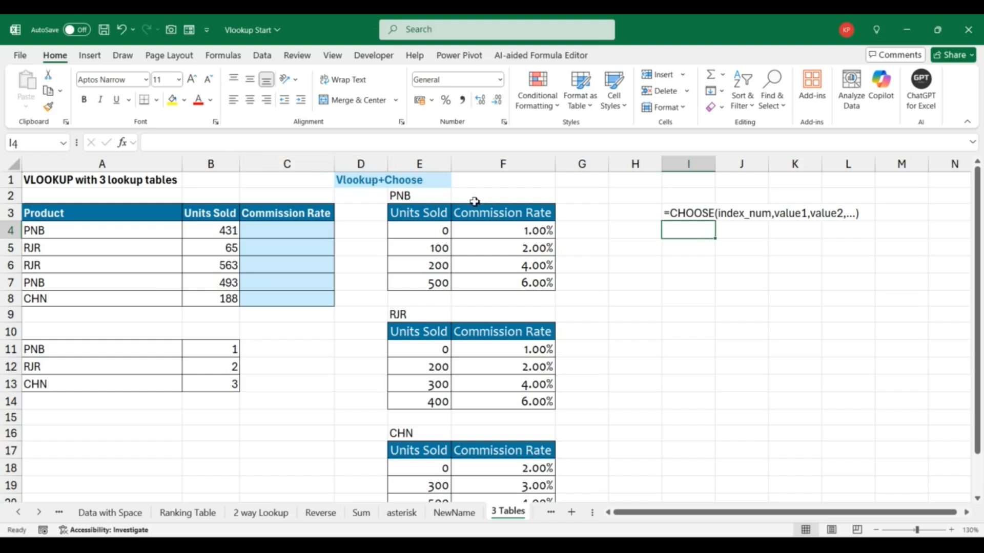
Step: Enter the sample index list {1,2,3,4,5}, in I6 as a note
{"action": "left_click", "coordinate": [684, 261]}
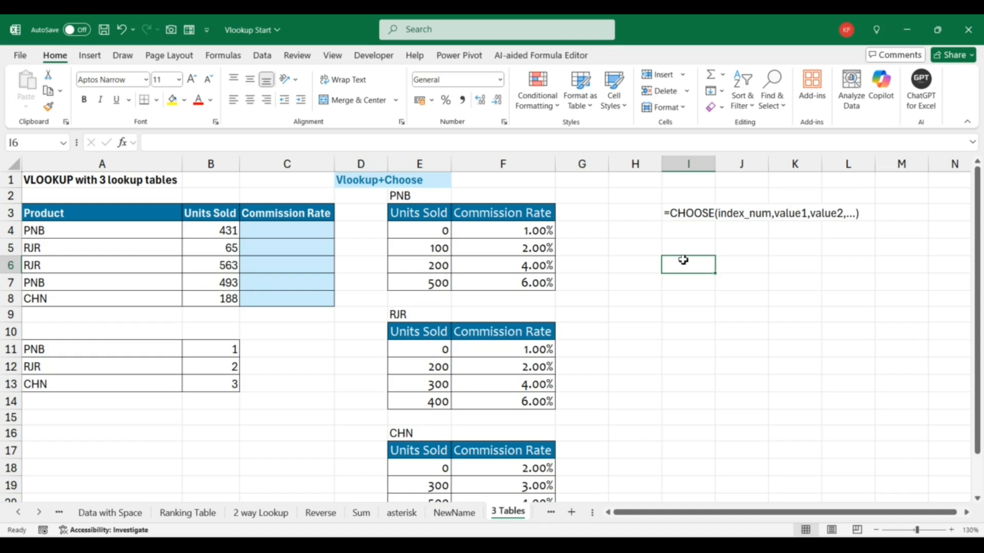
{"action": "type", "text": "{"}
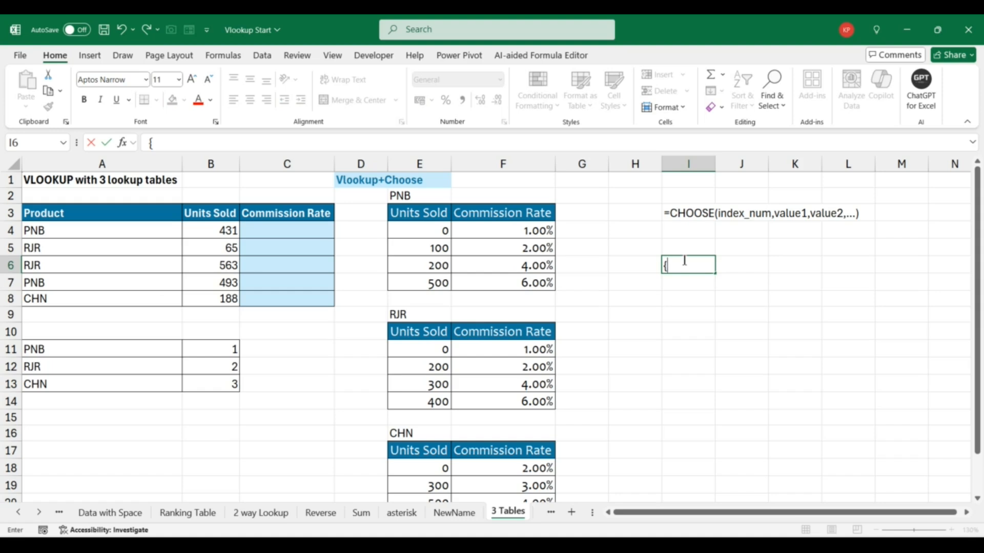
{"action": "type", "text": "1,2,3,4,"}
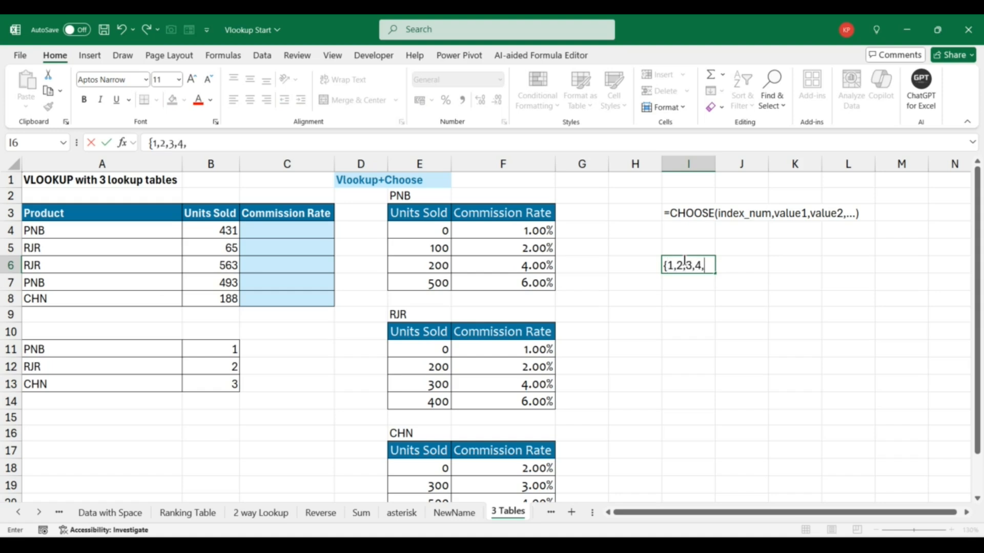
{"action": "type", "text": "5},"}
Step: Start a VLOOKUP formula in the Commission Rate cell C4 with $B4 as the lookup value
{"action": "left_click", "coordinate": [311, 226]}
{"action": "type", "text": "=vl"}
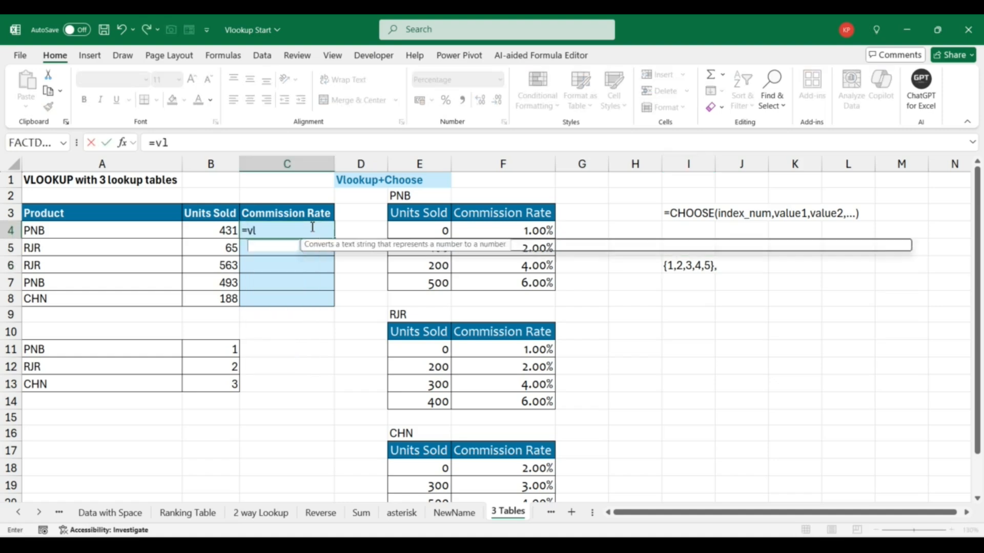
{"action": "key", "text": "Tab"}
{"action": "key", "text": "Left"}
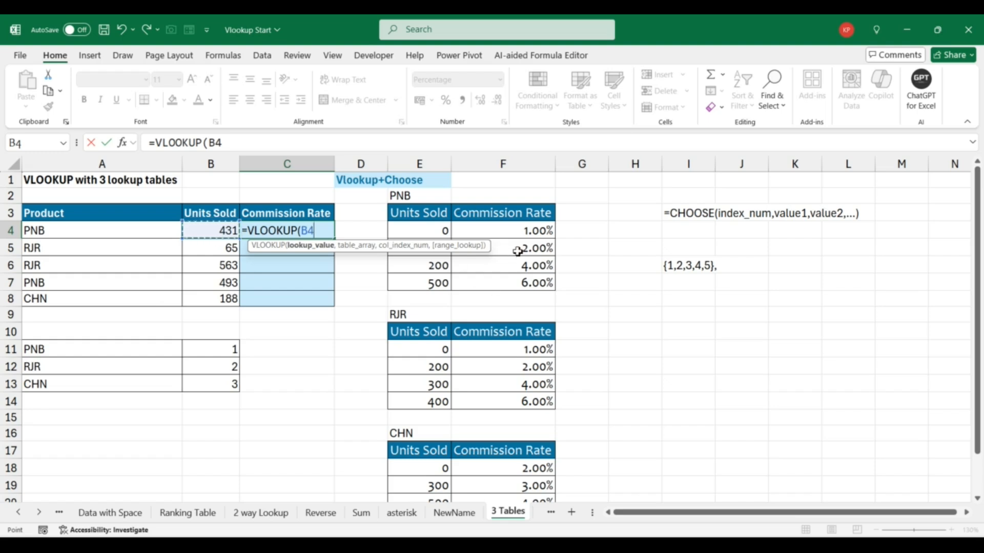
{"action": "key", "text": "F4"}
{"action": "key", "text": "F4"}
{"action": "key", "text": "F4"}
{"action": "type", "text": ","}
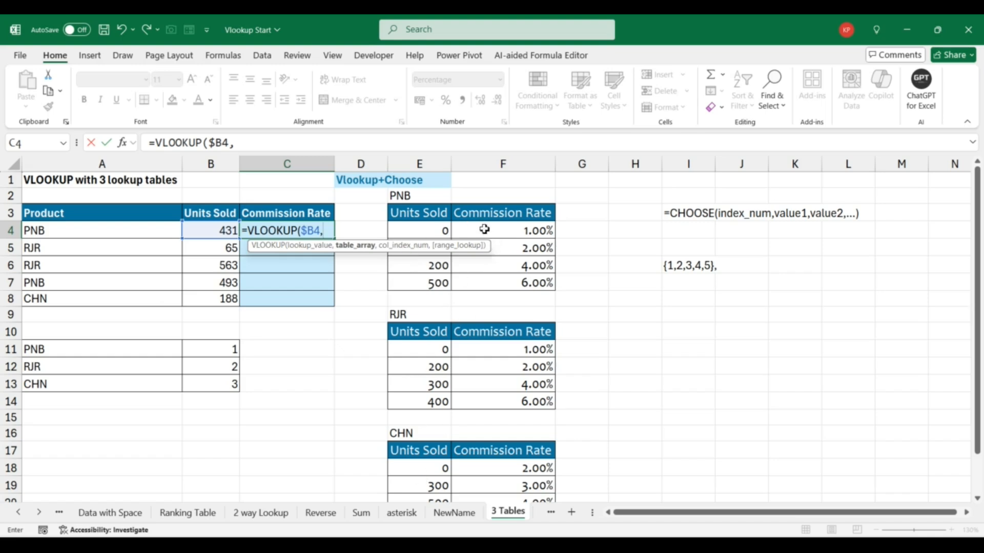
Step: Nest CHOOSE as C4's table array and begin its index number as a VLOOKUP of $A4
{"action": "type", "text": "ch"}
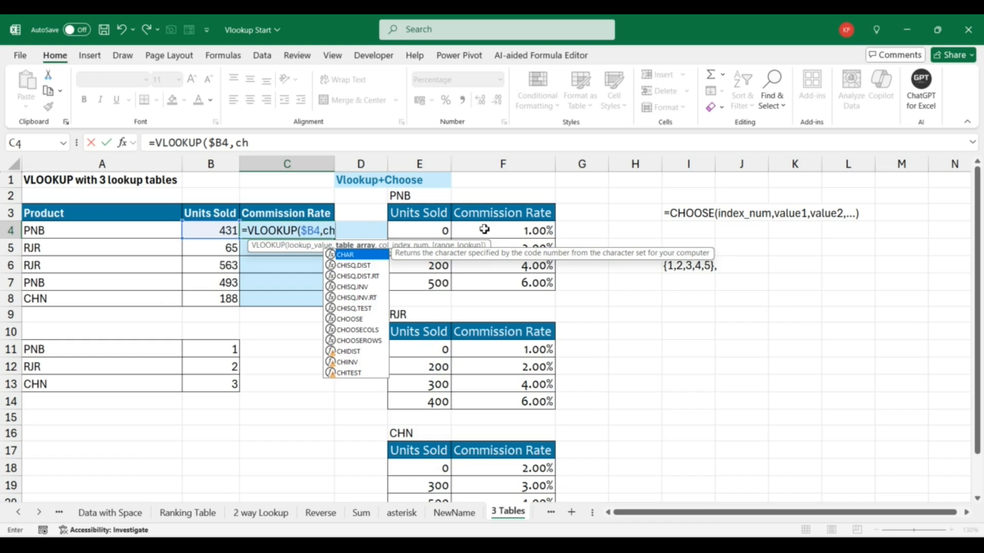
{"action": "type", "text": "o"}
{"action": "key", "text": "Tab"}
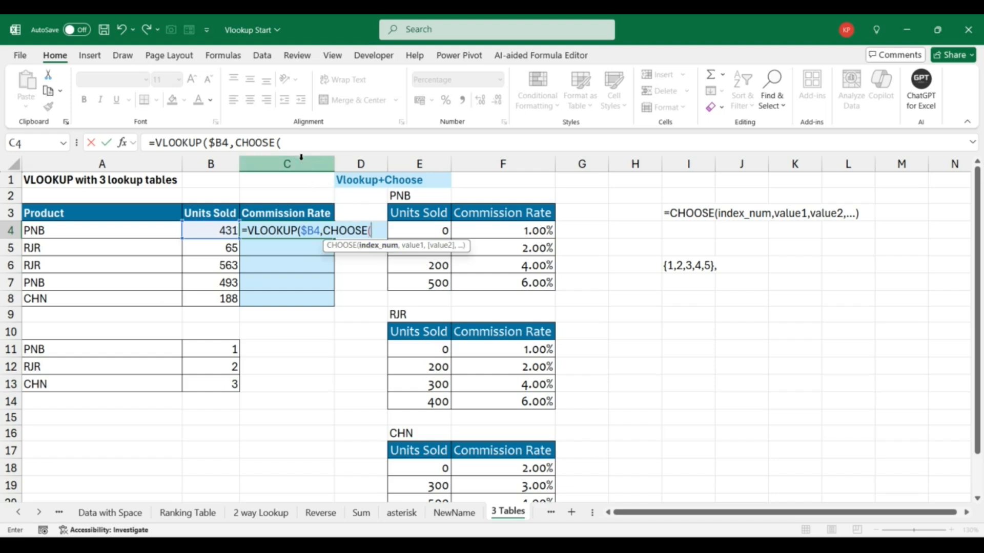
{"action": "left_click", "coordinate": [292, 143]}
{"action": "type", "text": "vl"}
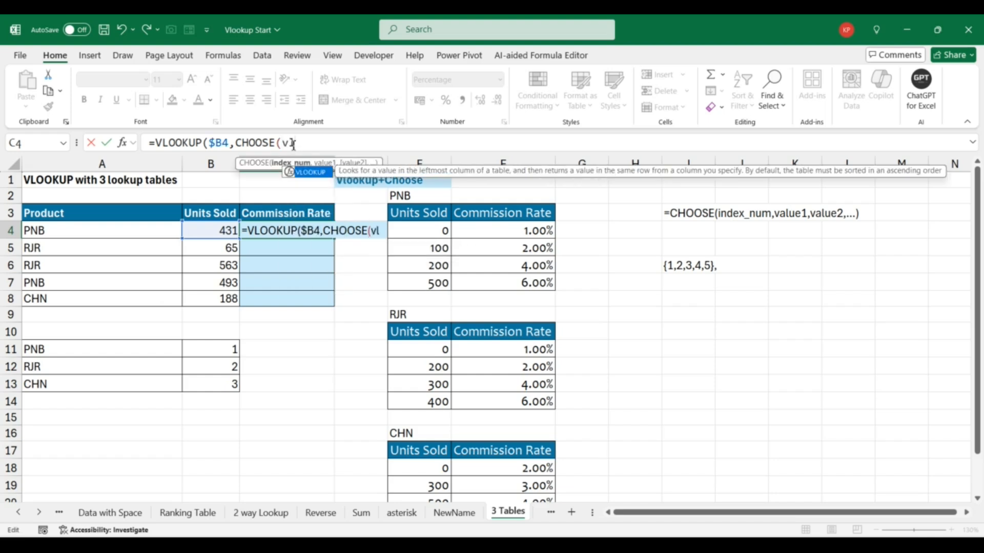
{"action": "key", "text": "Tab"}
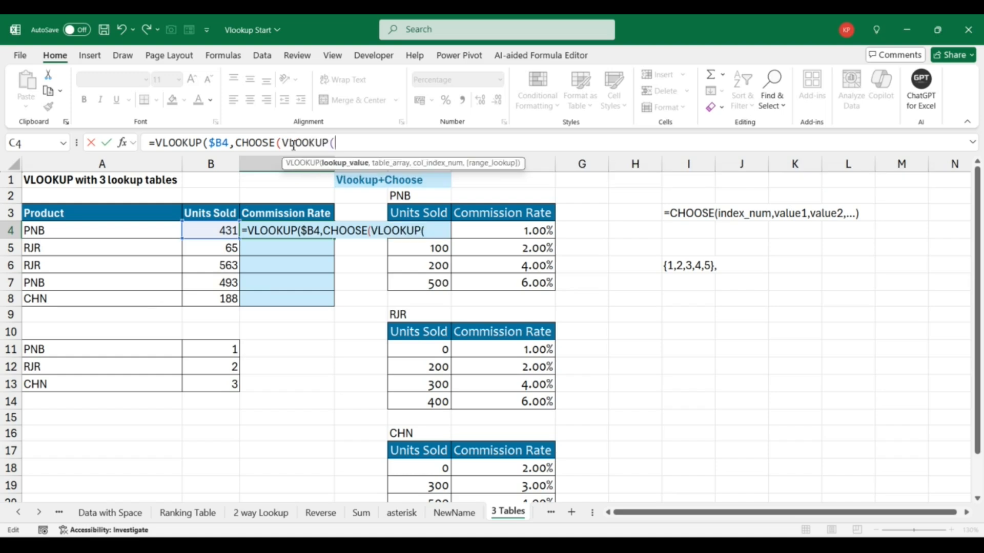
{"action": "left_click", "coordinate": [50, 234]}
{"action": "key", "text": "F4"}
{"action": "key", "text": "F4"}
{"action": "key", "text": "F4"}
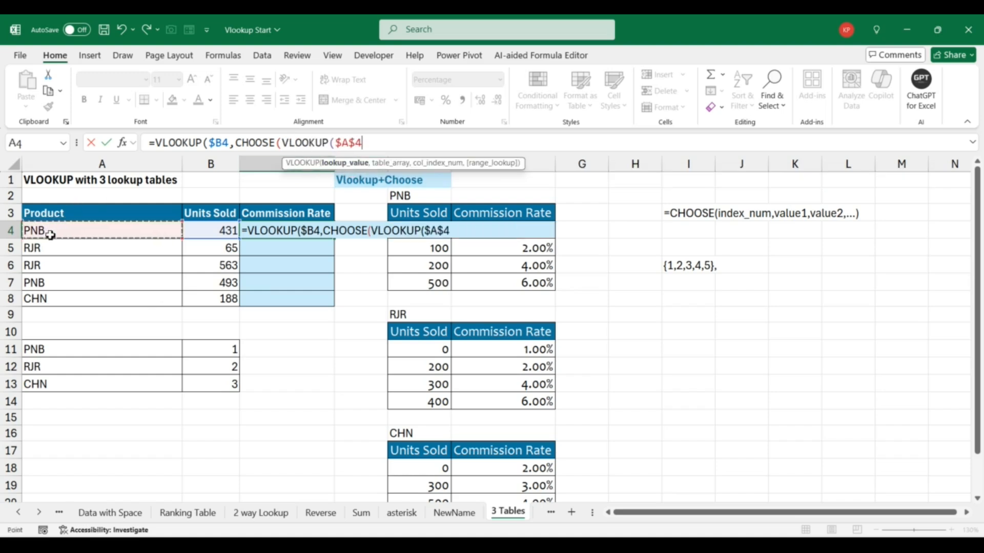
{"action": "type", "text": ","}
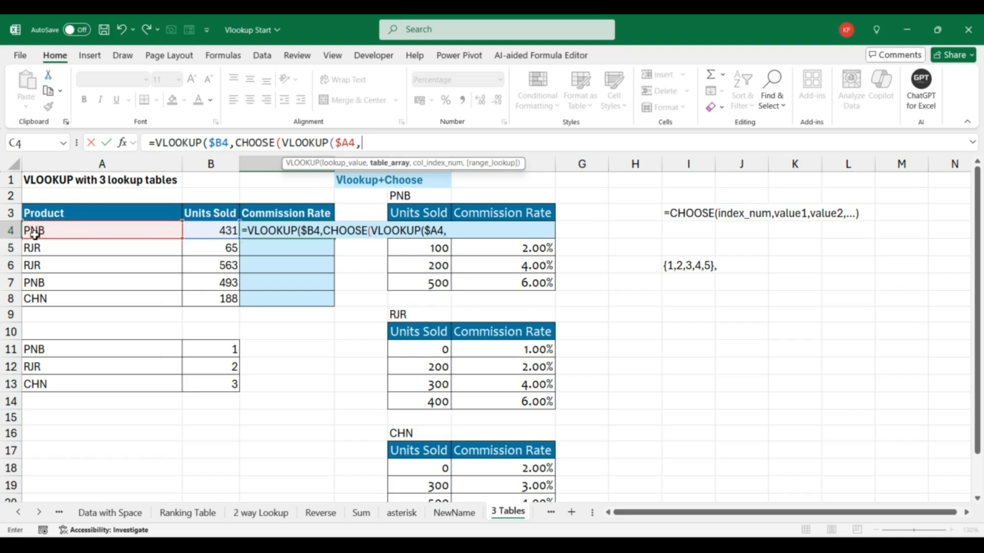
Step: Complete the nested VLOOKUP in C4 with table $A$11:$B$13, column index 2 and exact match 0
{"action": "left_click", "coordinate": [45, 348]}
{"action": "key", "text": "shift+Down"}
{"action": "key", "text": "shift+Down"}
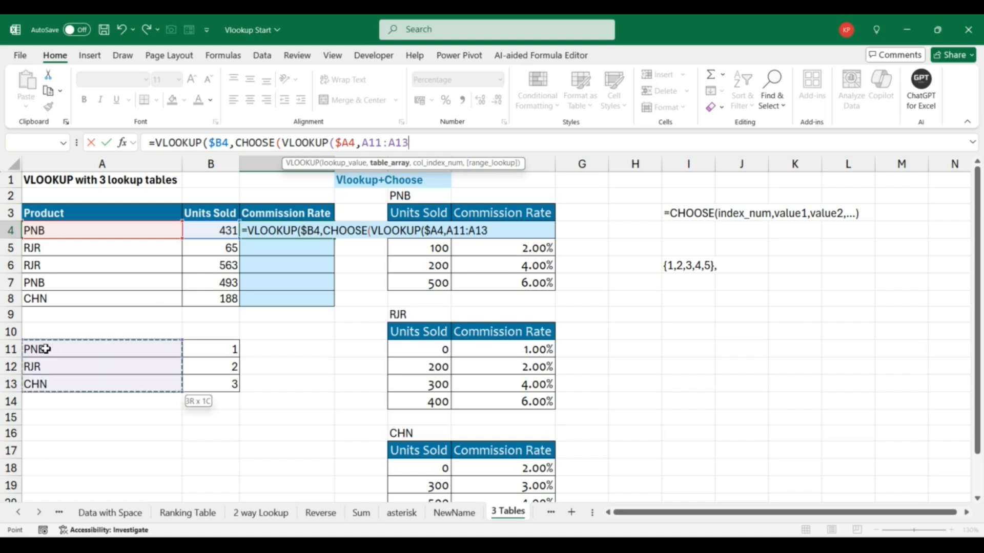
{"action": "key", "text": "shift+Right"}
{"action": "key", "text": "F5"}
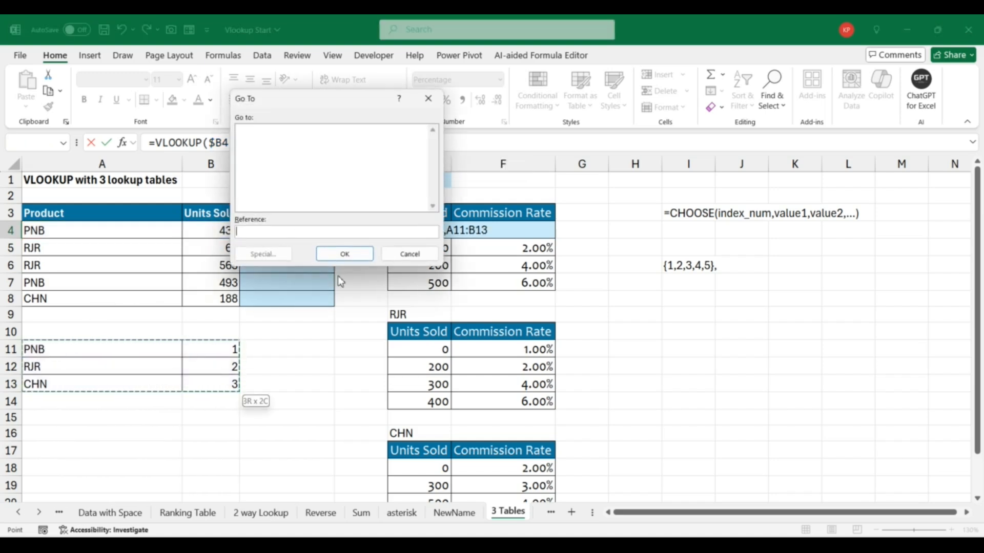
{"action": "left_click", "coordinate": [409, 253]}
{"action": "key", "text": "F4"}
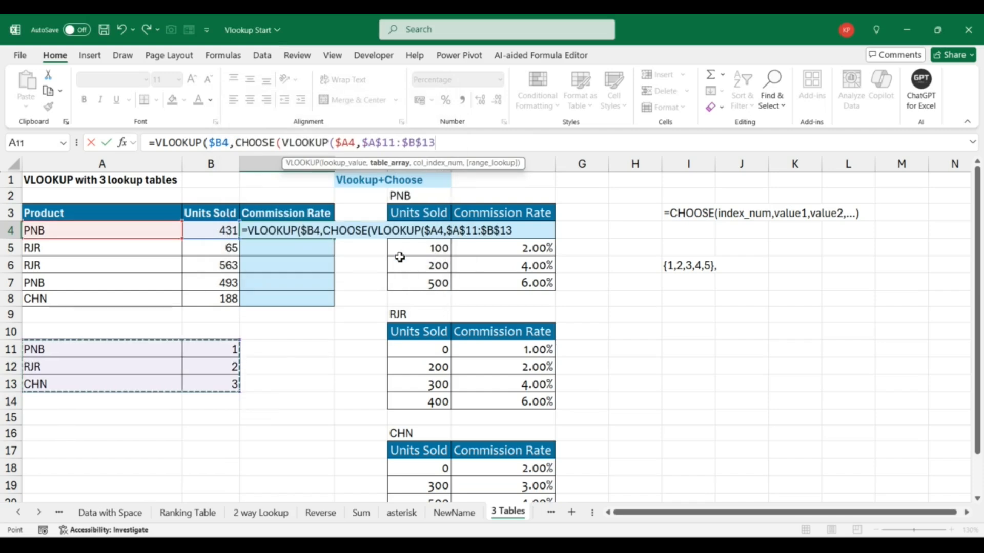
{"action": "type", "text": ","}
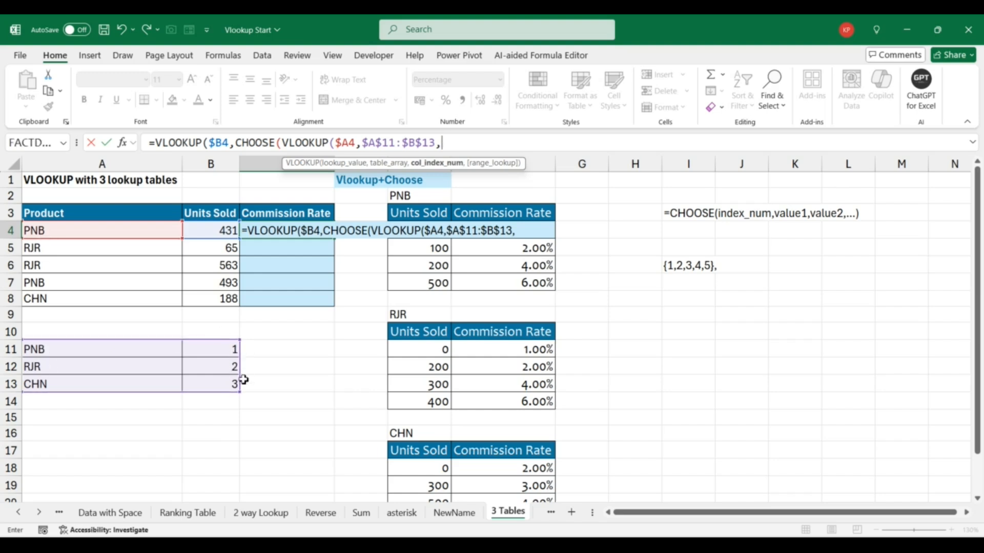
{"action": "type", "text": "2,"}
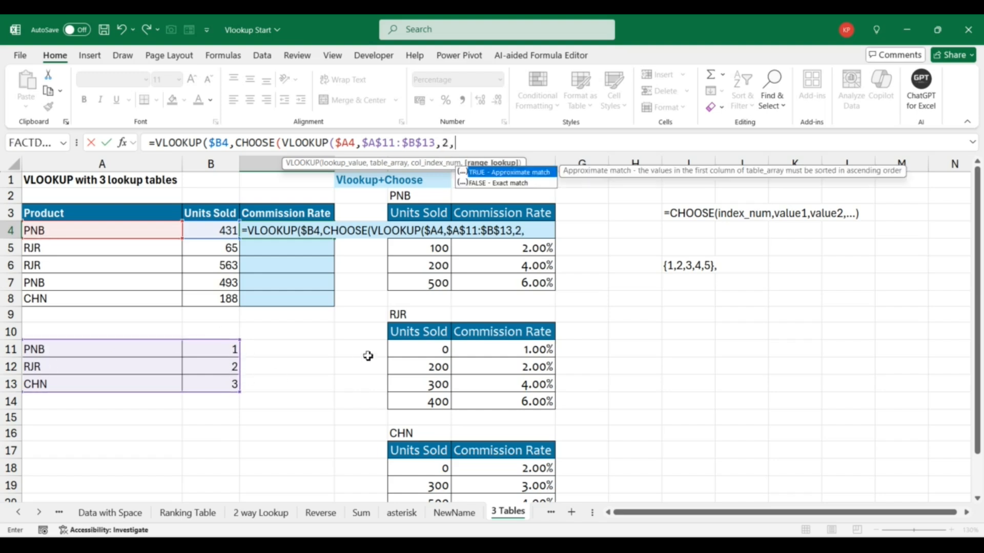
{"action": "type", "text": "0)"}
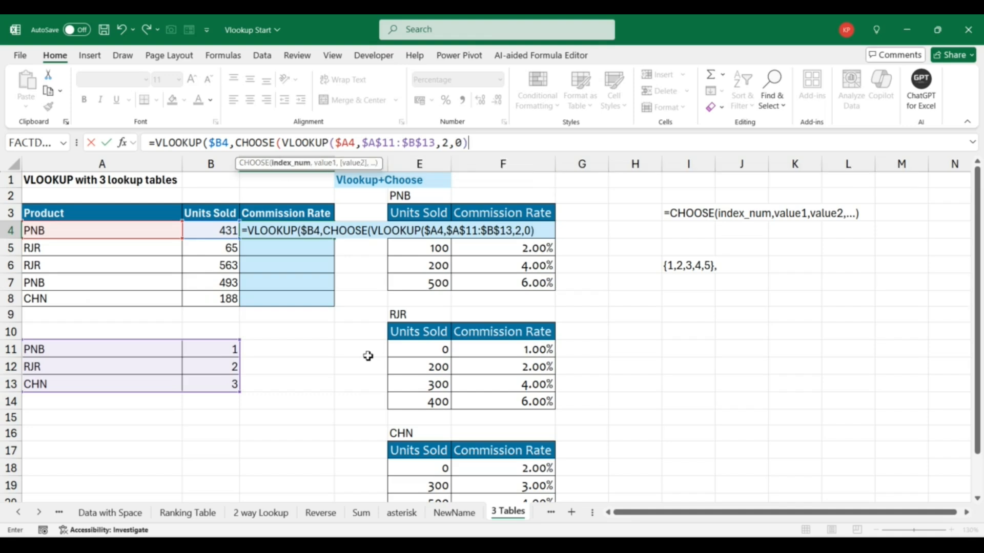
Step: Evaluate only the nested VLOOKUP portion of C4's formula in place to check CHOOSE's index number
{"action": "left_click_drag", "start_coordinate": [283, 142], "coordinate": [468, 143]}
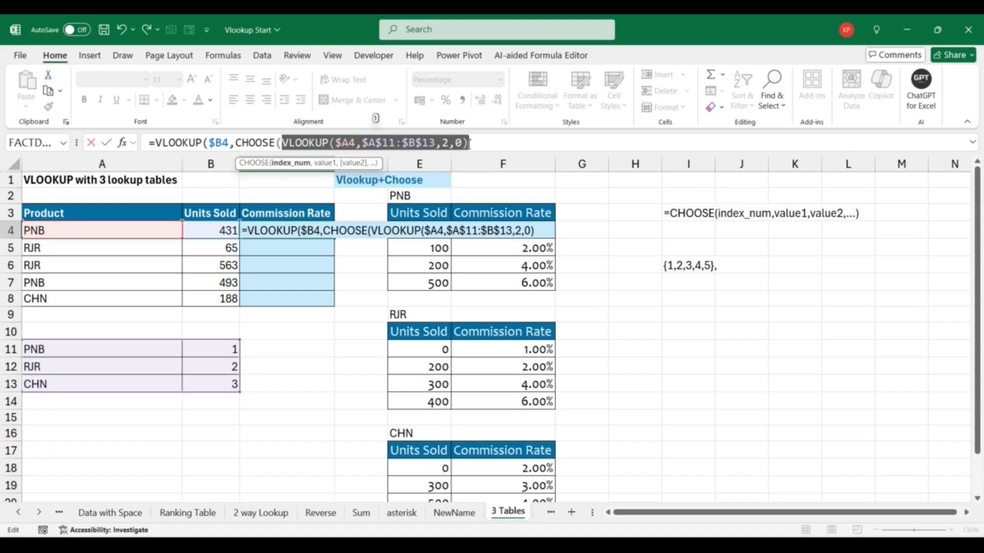
{"action": "key", "text": "F9"}
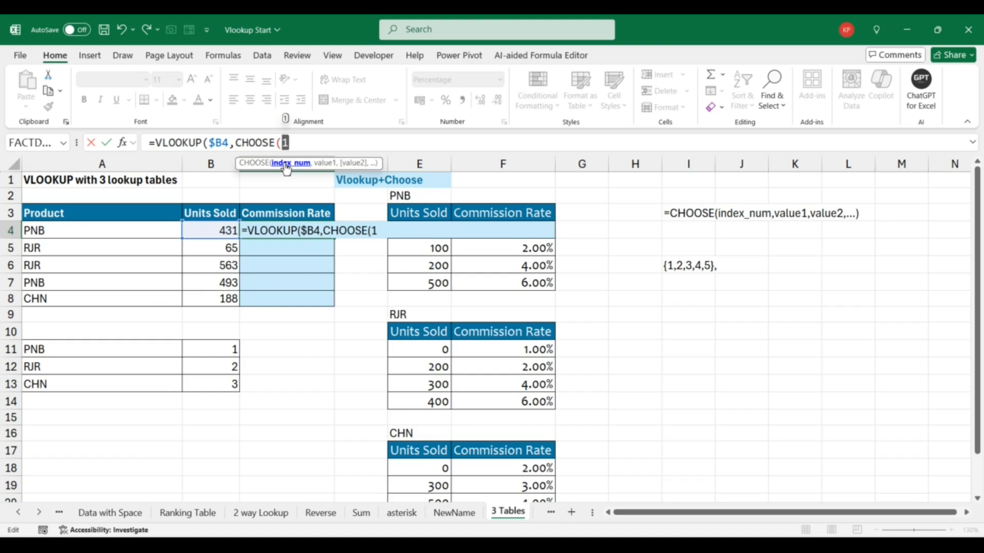
Step: Restore the nested VLOOKUP in C4's formula and add the PNB table $E$3:$F$7 as CHOOSE's first value
{"action": "key", "text": "ctrl+v"}
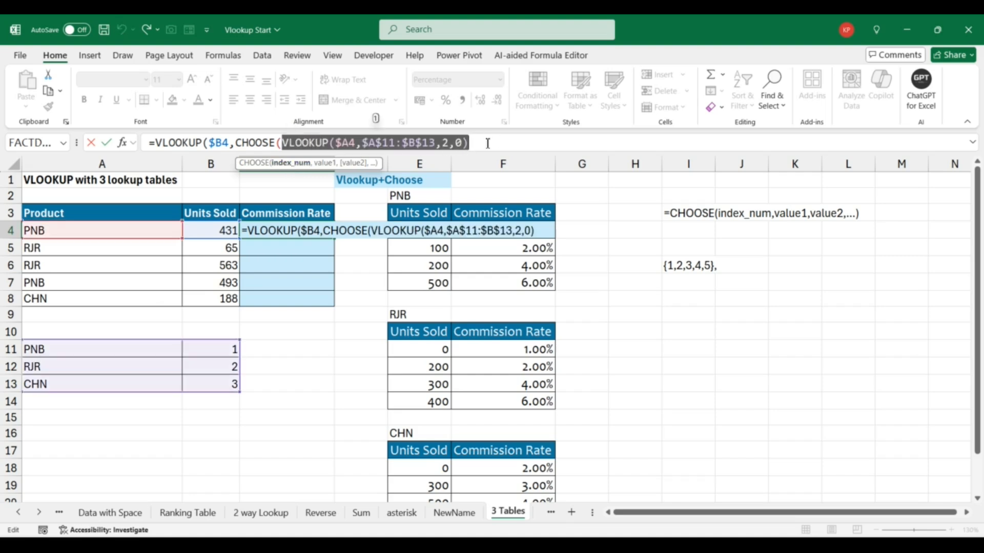
{"action": "left_click", "coordinate": [488, 143]}
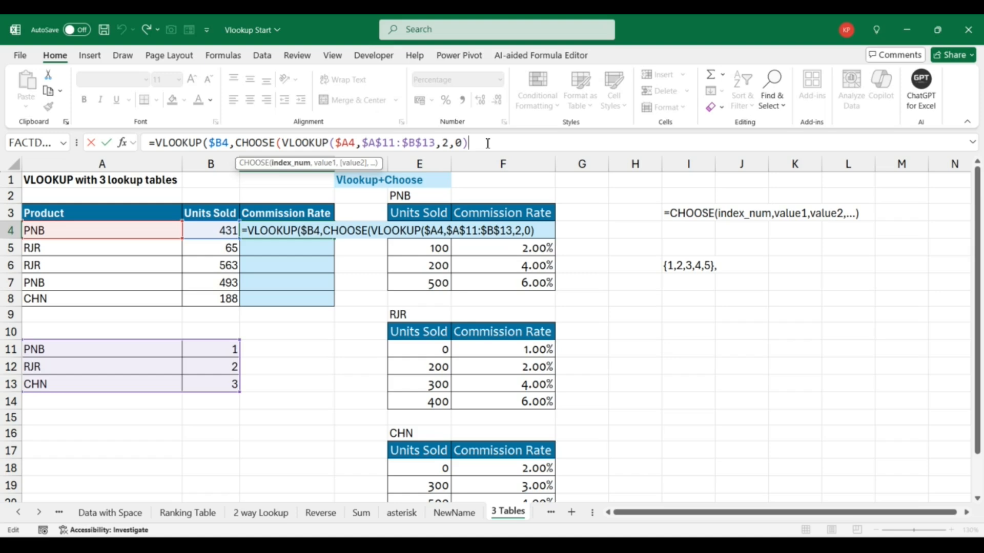
{"action": "type", "text": ","}
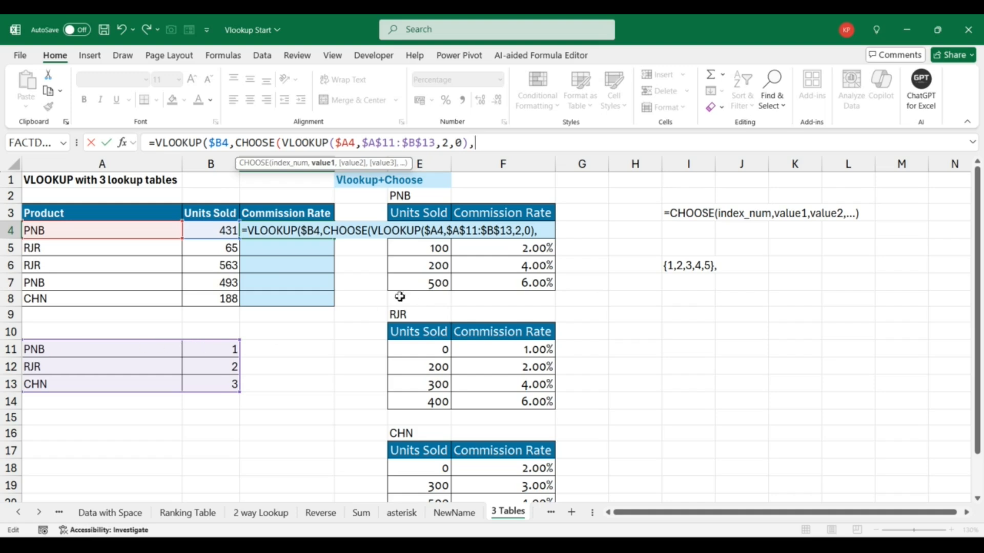
{"action": "left_click", "coordinate": [433, 214]}
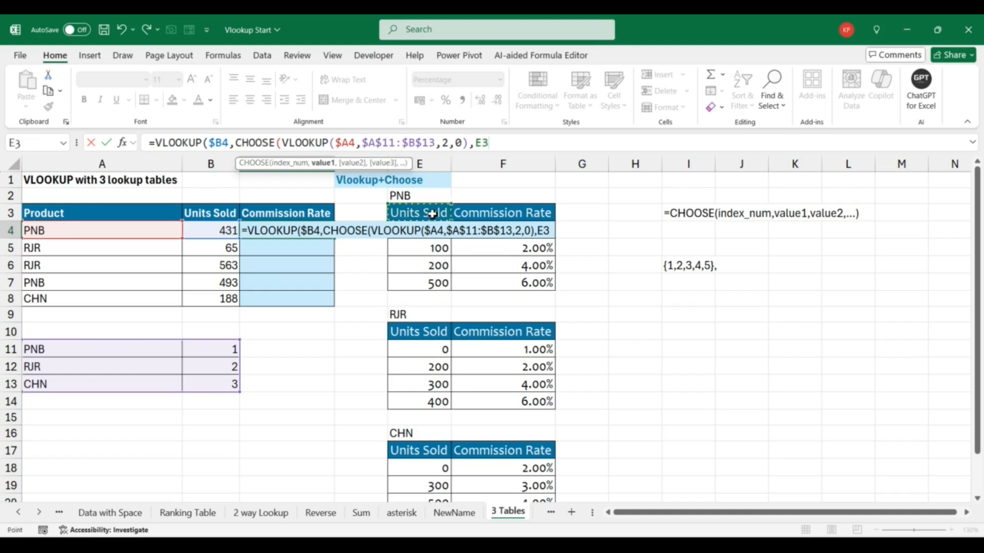
{"action": "key", "text": "shift+Down"}
{"action": "key", "text": "shift+Down"}
{"action": "key", "text": "shift+Down"}
{"action": "key", "text": "shift+Down"}
{"action": "key", "text": "shift+Right"}
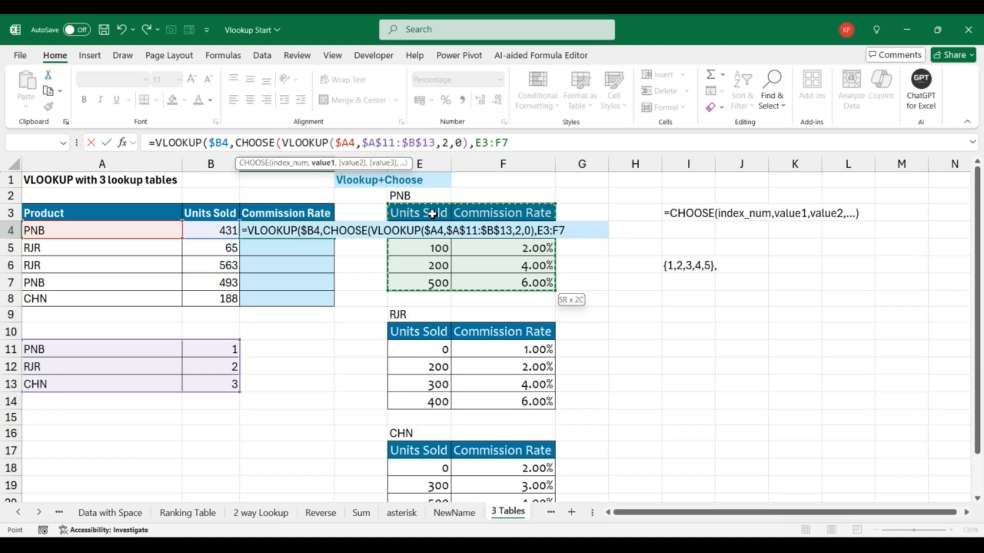
{"action": "key", "text": "F4"}
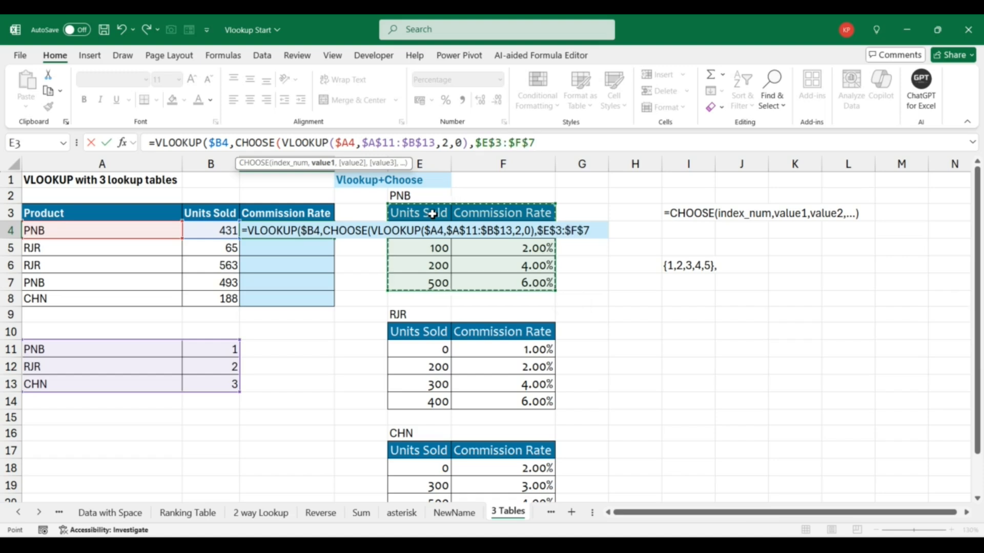
{"action": "type", "text": ","}
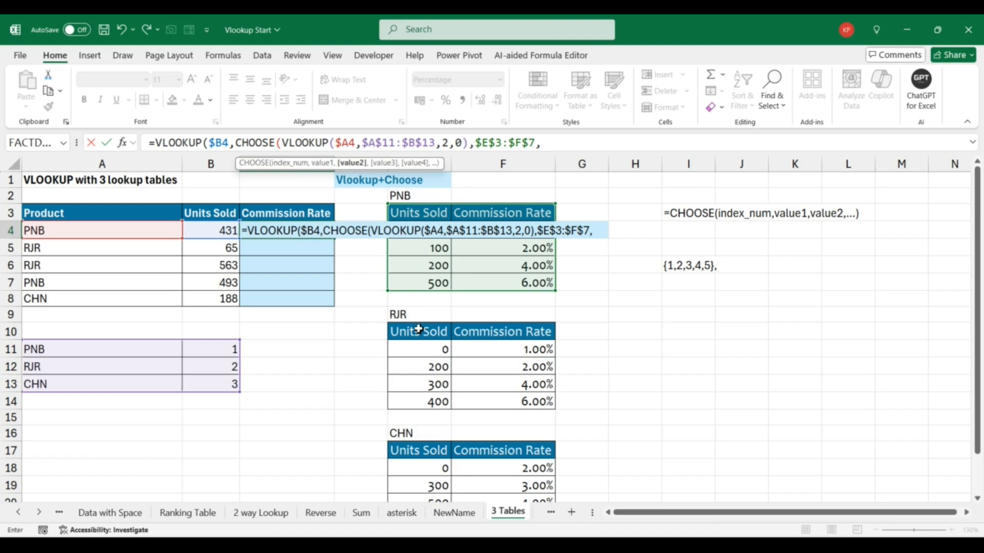
Step: Add the RJR table $E$10:$F$14 and the CHN table $E$17:$F$21 as CHOOSE's second and third values, closing CHOOSE
{"action": "left_click_drag", "start_coordinate": [419, 329], "coordinate": [546, 405]}
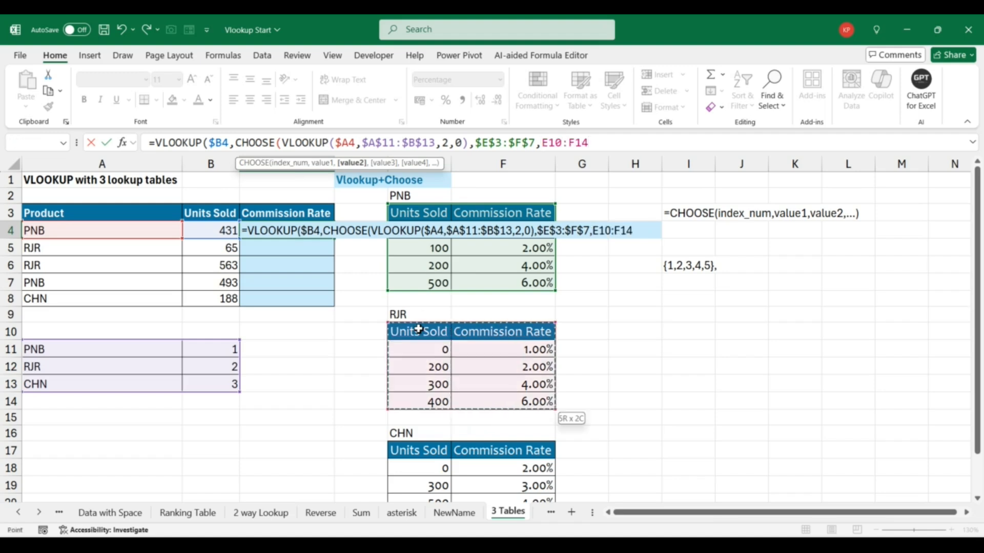
{"action": "key", "text": "F4"}
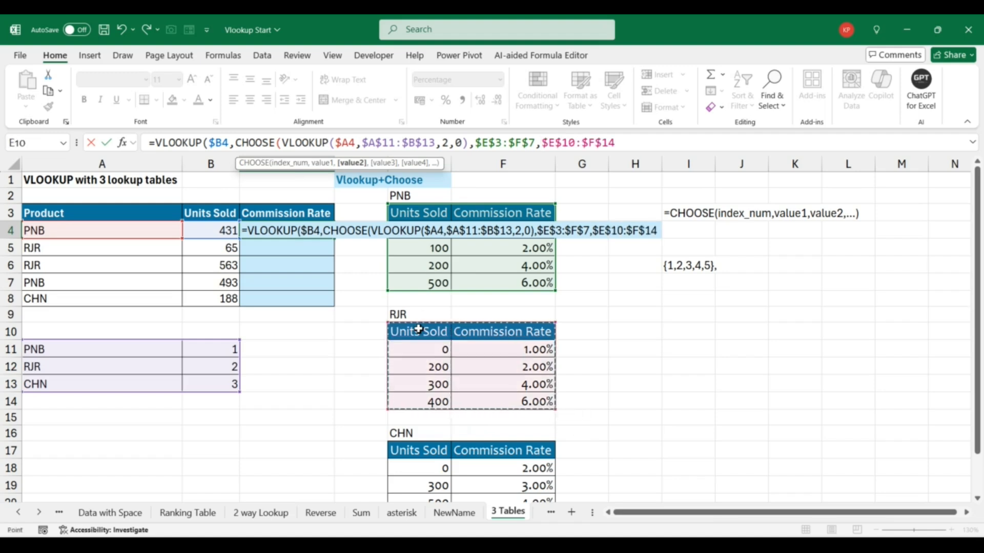
{"action": "type", "text": ","}
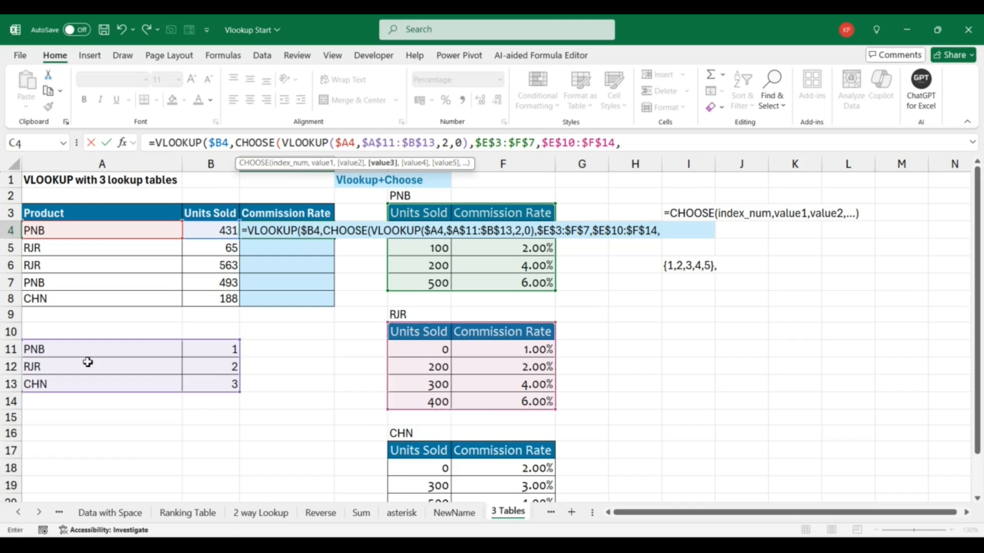
{"action": "left_click", "coordinate": [411, 456]}
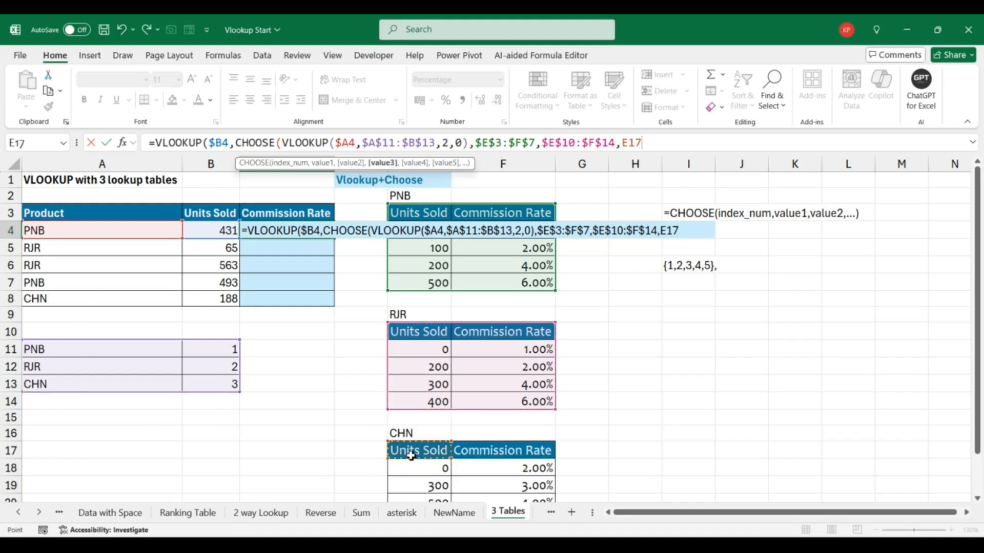
{"action": "key", "text": "ctrl+shift+Down"}
{"action": "key", "text": "shift+Right"}
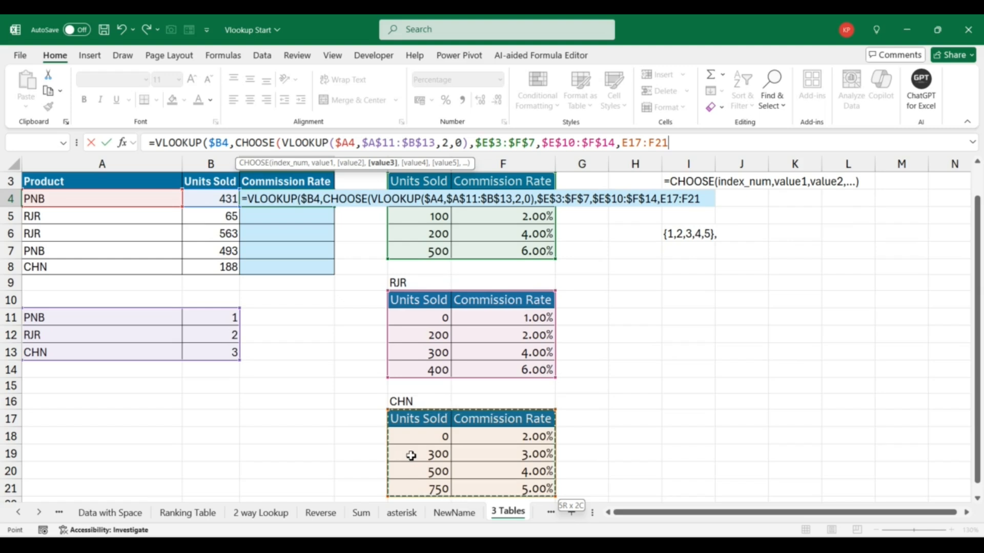
{"action": "key", "text": "F4"}
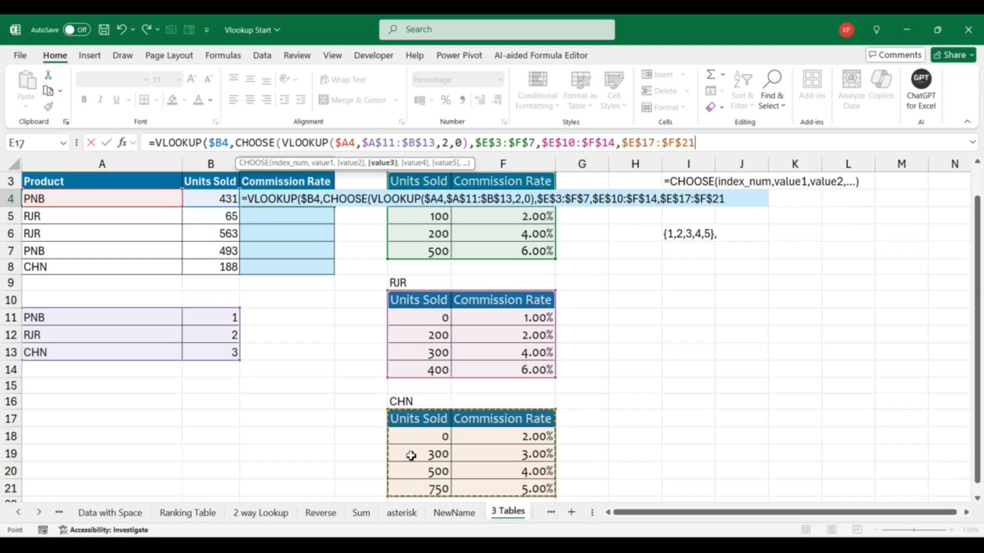
{"action": "type", "text": ")"}
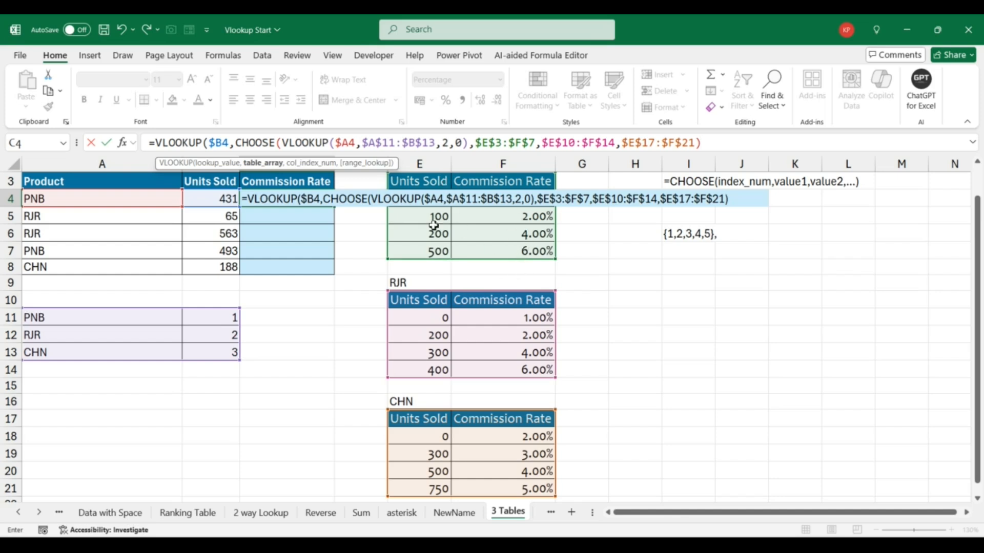
Step: Finish C4's outer VLOOKUP with column index 2 and approximate match 1, and enter the formula
{"action": "type", "text": ",2"}
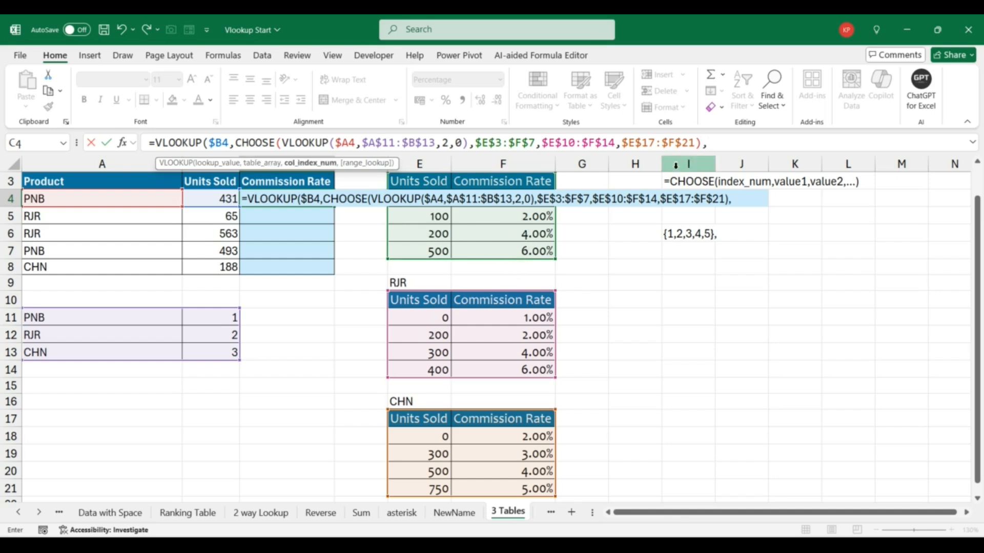
{"action": "type", "text": ",1"}
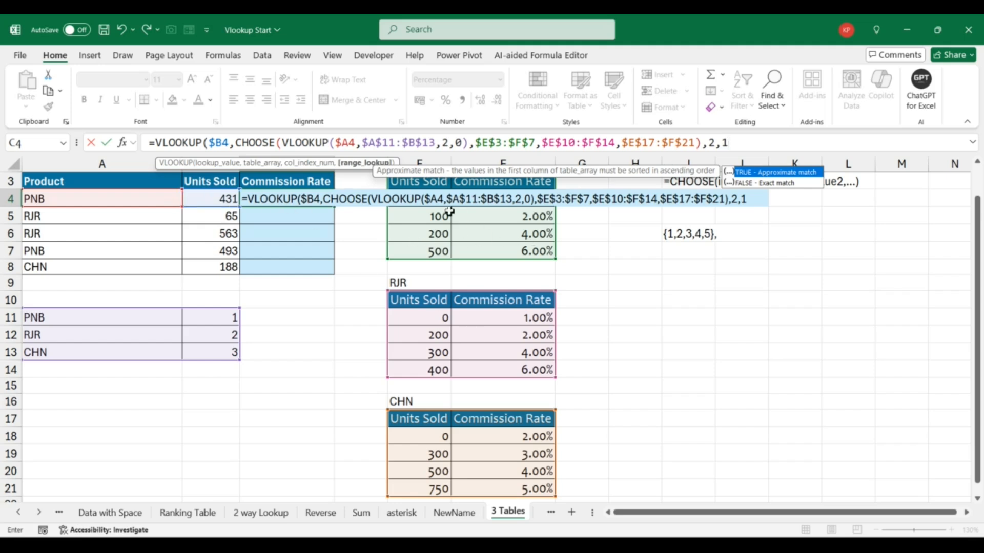
{"action": "type", "text": ")"}
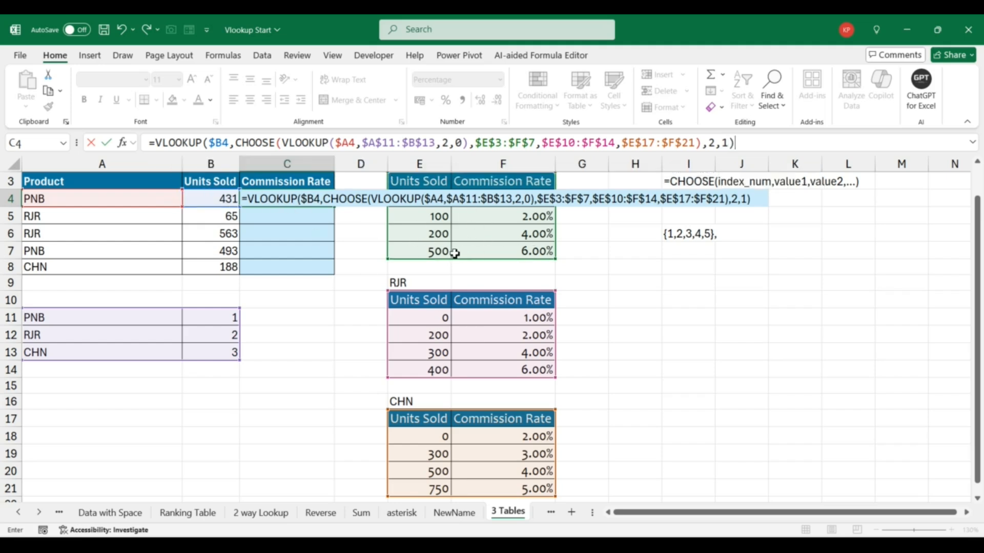
{"action": "key", "text": "Return"}
Step: Fill the Commission Rate formula from C4 down through C8
{"action": "key", "text": "Up"}
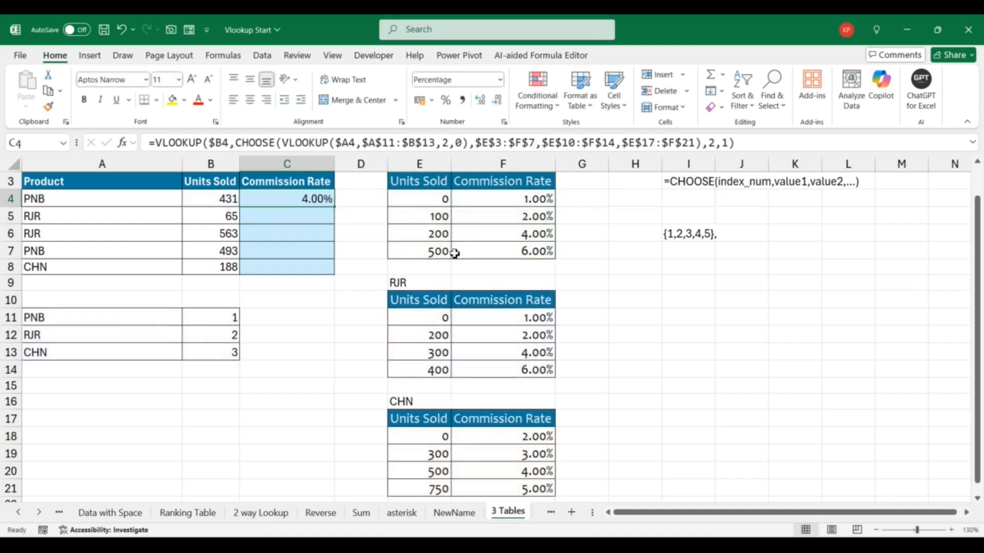
{"action": "key", "text": "shift+Down"}
{"action": "key", "text": "shift+Down"}
{"action": "key", "text": "shift+Down"}
{"action": "key", "text": "shift+Down"}
{"action": "key", "text": "ctrl+d"}
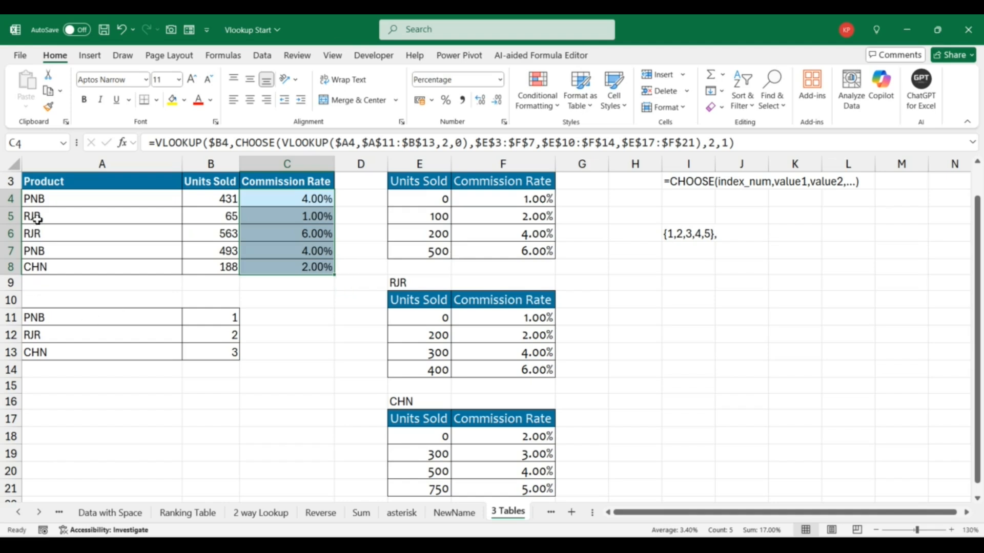
Step: Check the commission rates of both RJR rows against their units sold and the RJR rate table
{"action": "left_click", "coordinate": [227, 236]}
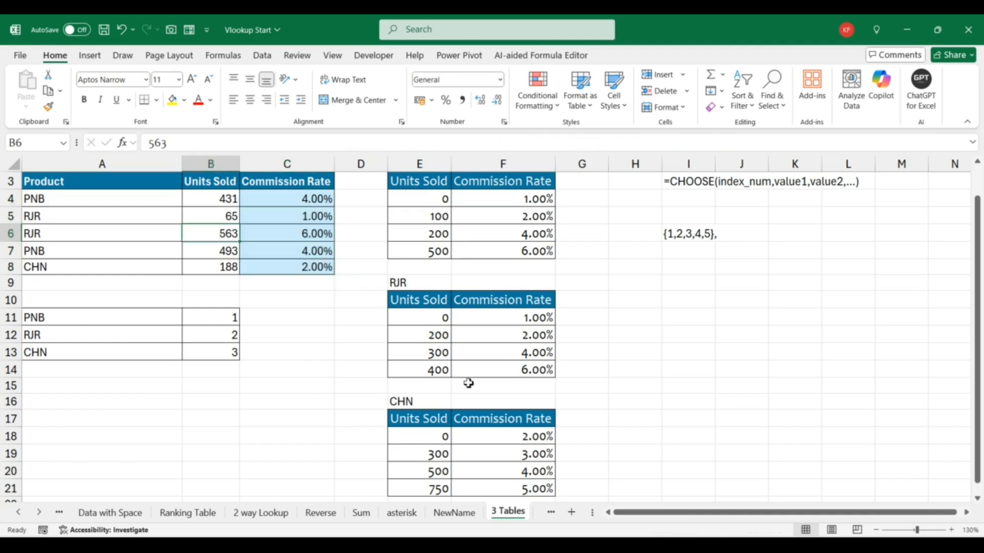
{"action": "left_click", "coordinate": [513, 370]}
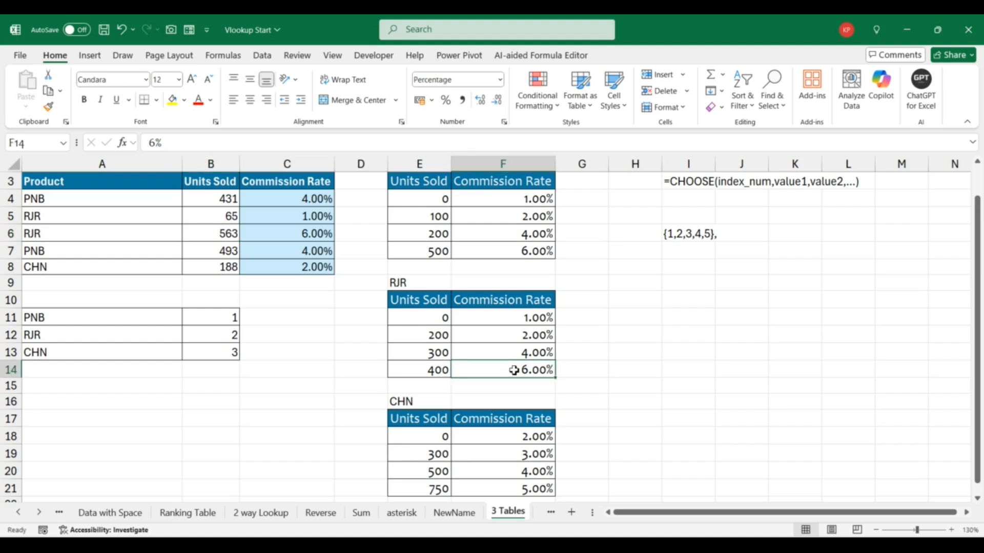
{"action": "left_click", "coordinate": [230, 217]}
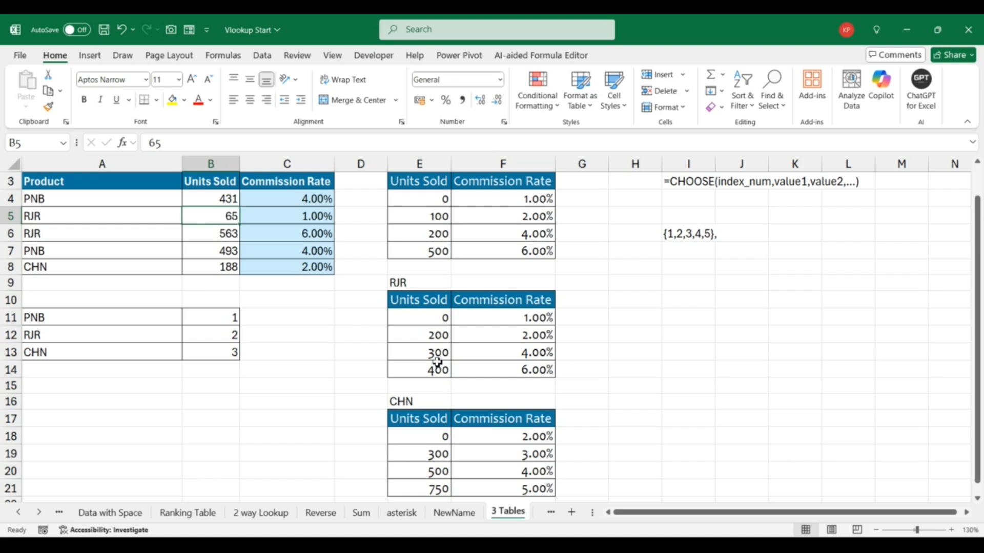
{"action": "left_click", "coordinate": [535, 322]}
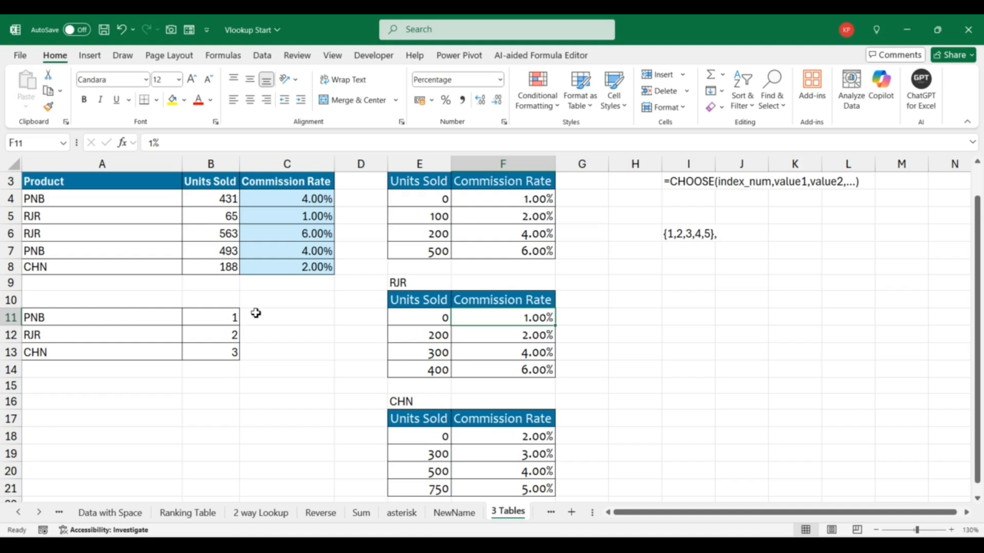
Step: Switch to the Invoice sheet and review the Total prices listed under each name in the product table
{"action": "left_click", "coordinate": [547, 518]}
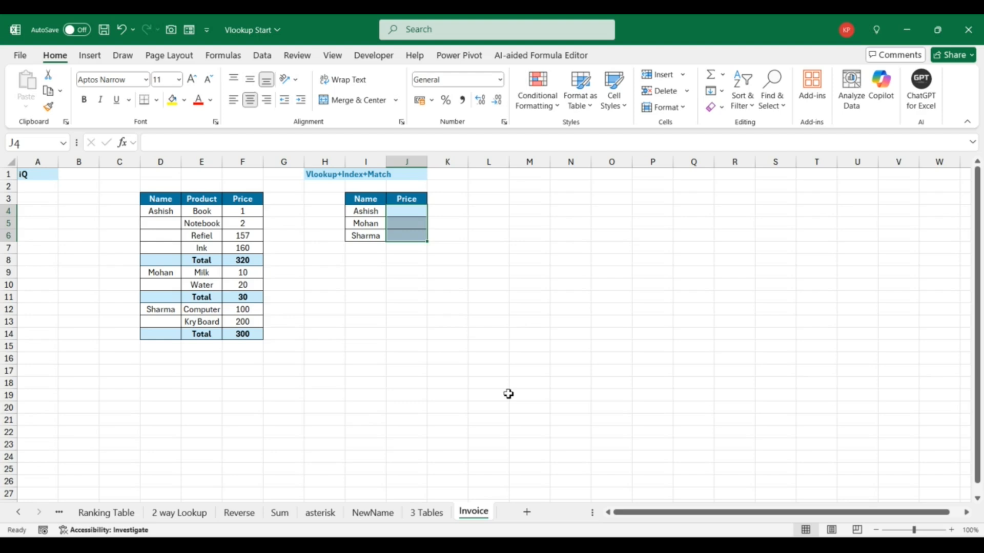
{"action": "left_click", "coordinate": [447, 309]}
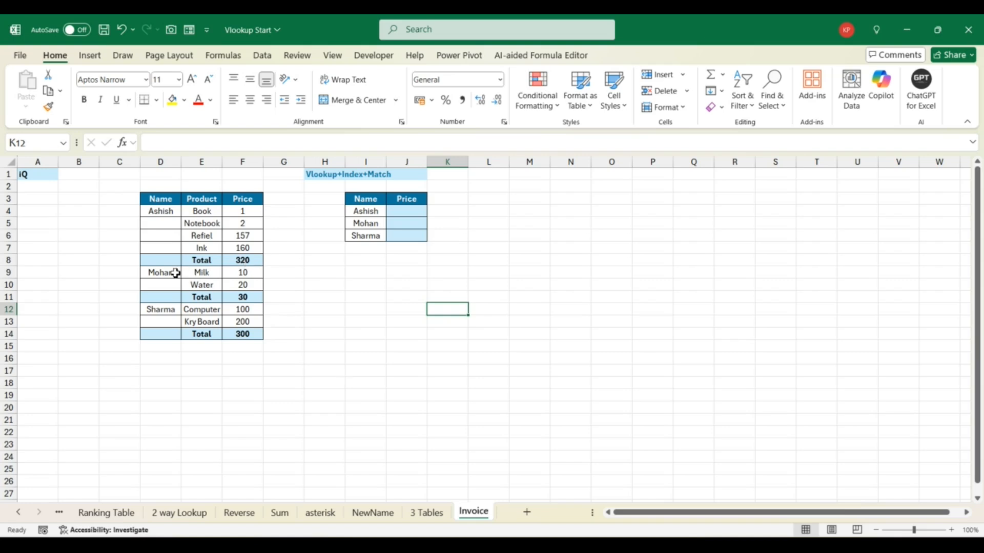
{"action": "left_click", "coordinate": [248, 295]}
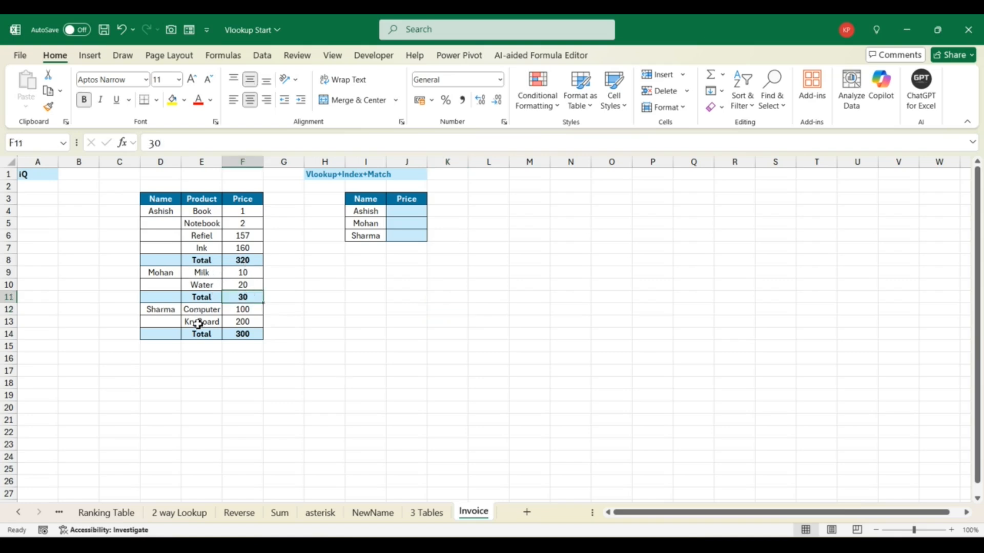
{"action": "left_click", "coordinate": [248, 335]}
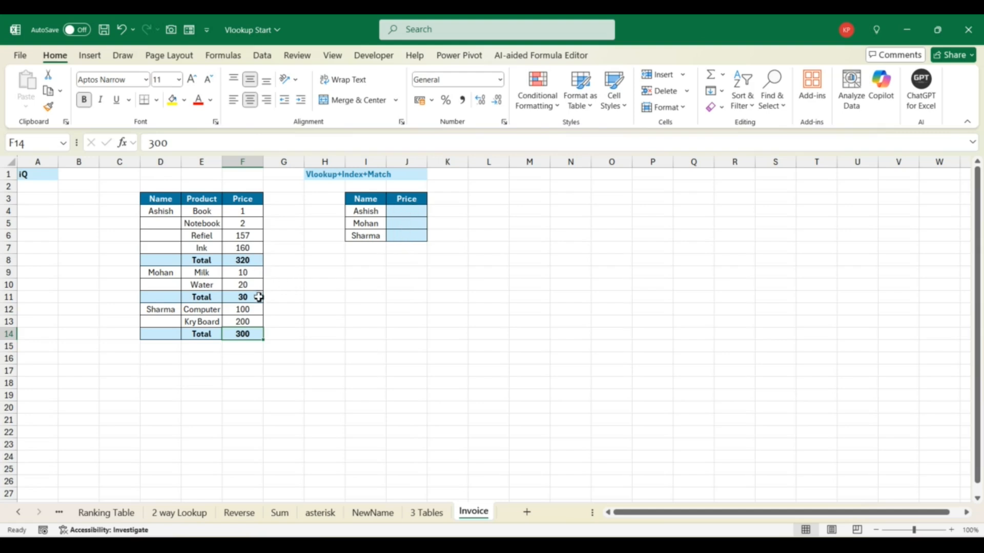
Step: Start a MATCH formula in the first Price cell J4 with $I4 as the lookup value
{"action": "left_click", "coordinate": [396, 211]}
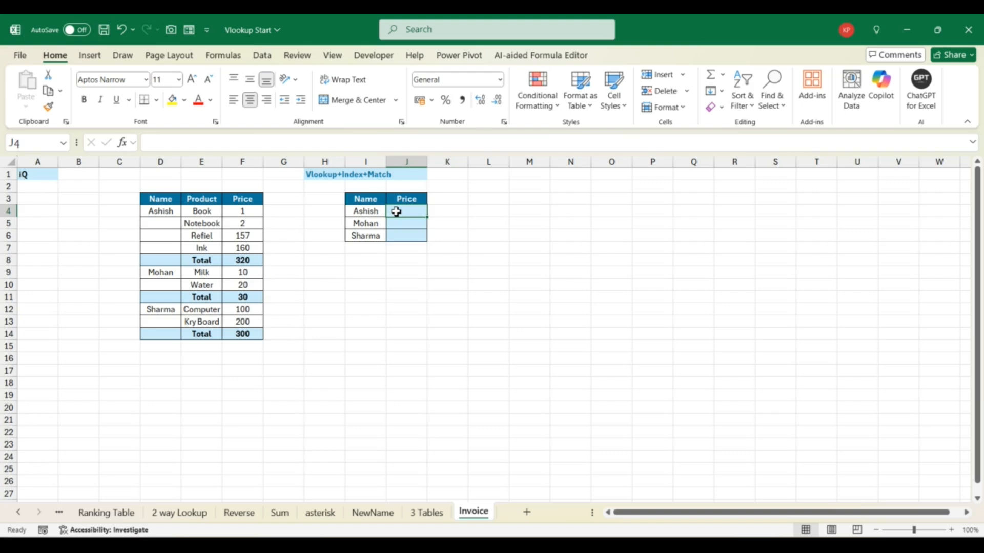
{"action": "type", "text": "="}
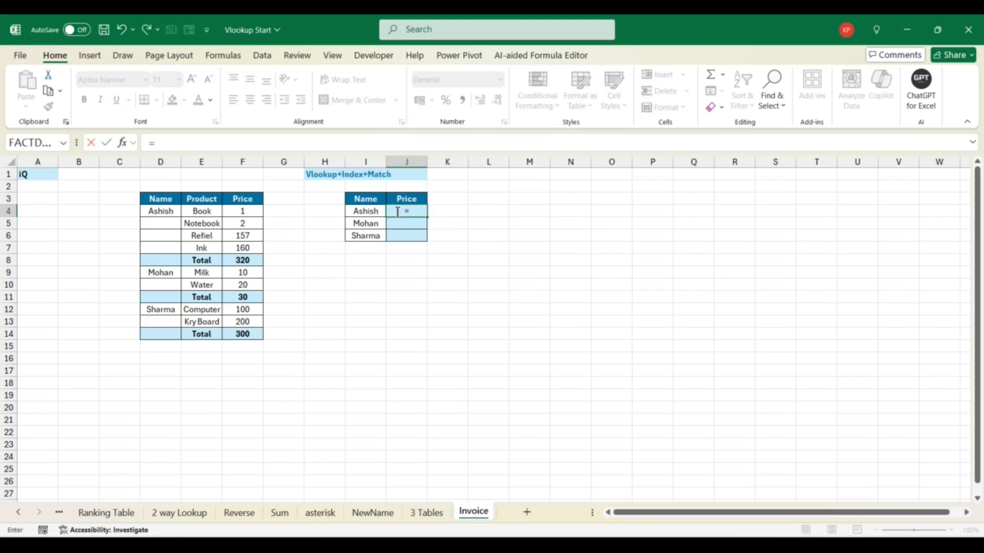
{"action": "type", "text": "mat"}
{"action": "key", "text": "Tab"}
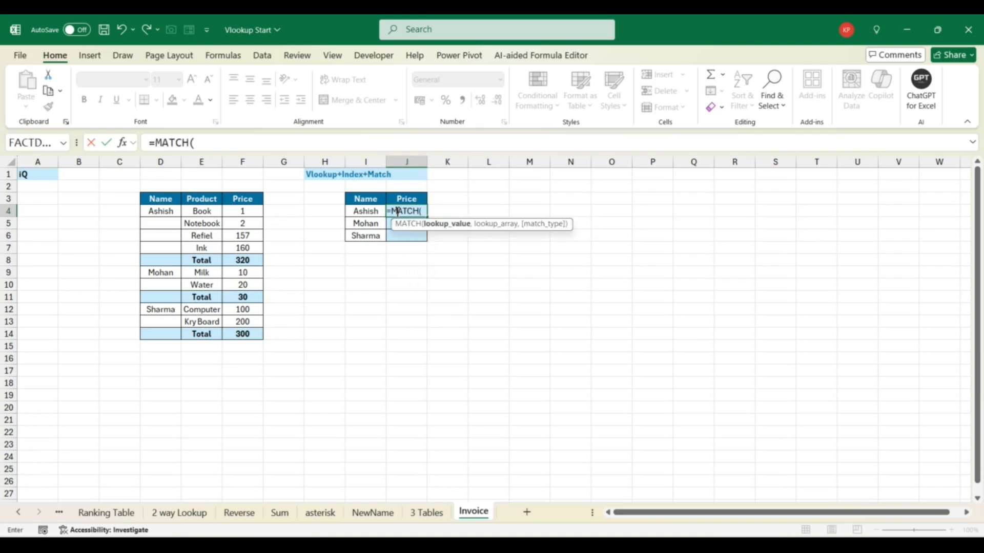
{"action": "left_click", "coordinate": [358, 213]}
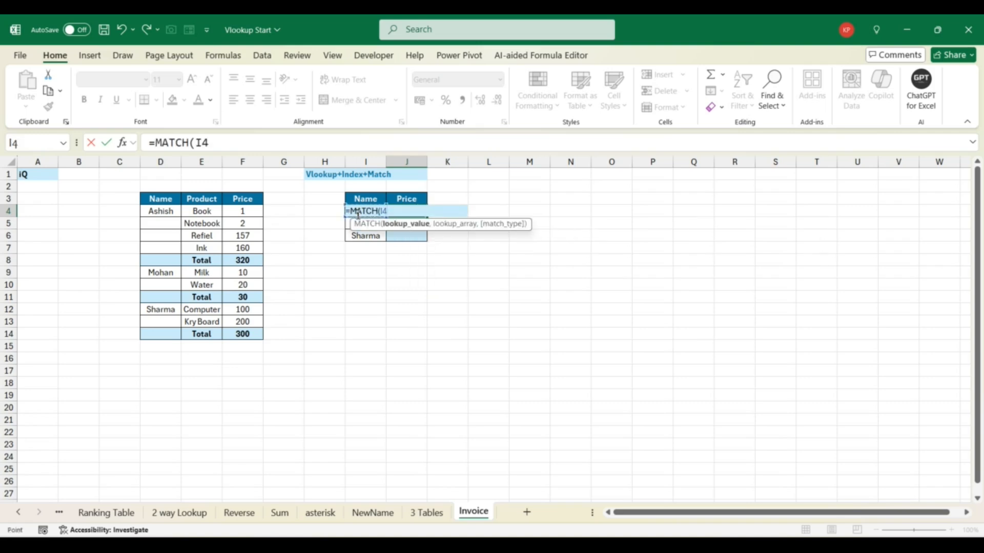
{"action": "key", "text": "F4"}
{"action": "key", "text": "F4"}
{"action": "key", "text": "F4"}
{"action": "type", "text": ","}
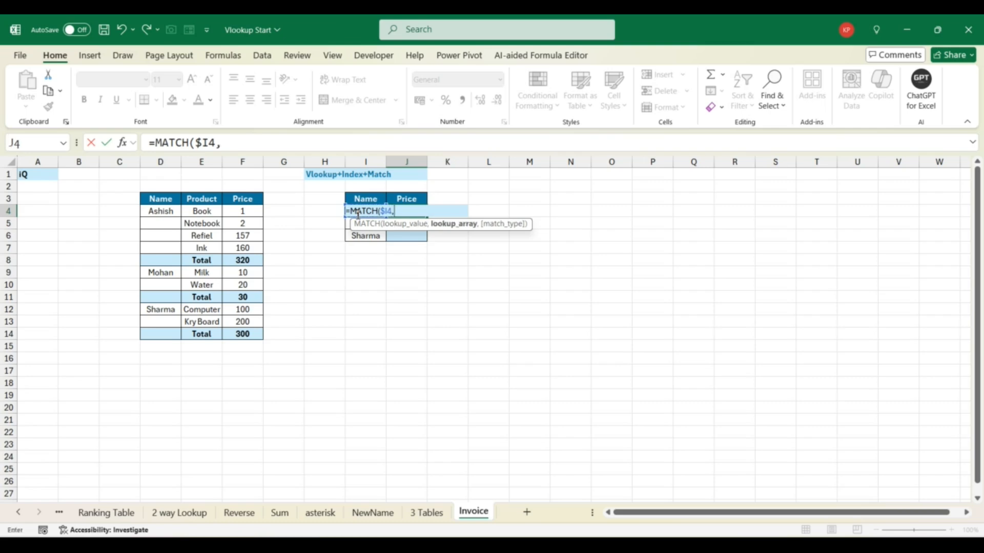
Step: Complete J4's MATCH with lookup array $D$4:$D$14 and exact match type 0
{"action": "left_click", "coordinate": [176, 212]}
{"action": "key", "text": "shift+Down"}
{"action": "key", "text": "shift+Down"}
{"action": "key", "text": "shift+Down"}
{"action": "key", "text": "shift+Down"}
{"action": "key", "text": "shift+Down"}
{"action": "key", "text": "shift+Down"}
{"action": "key", "text": "shift+Down"}
{"action": "key", "text": "shift+Down"}
{"action": "key", "text": "shift+Down"}
{"action": "key", "text": "shift+Down"}
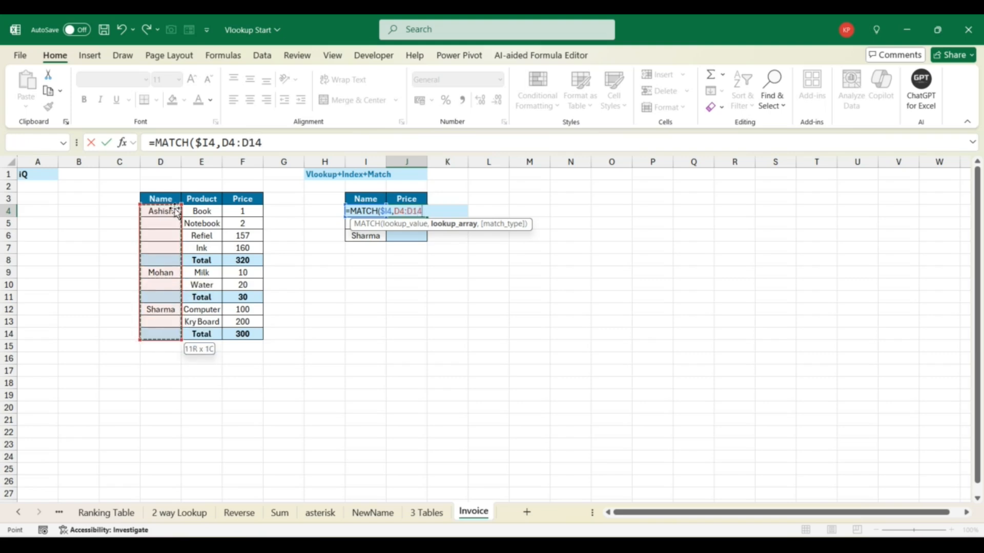
{"action": "key", "text": "F4"}
{"action": "type", "text": ",0"}
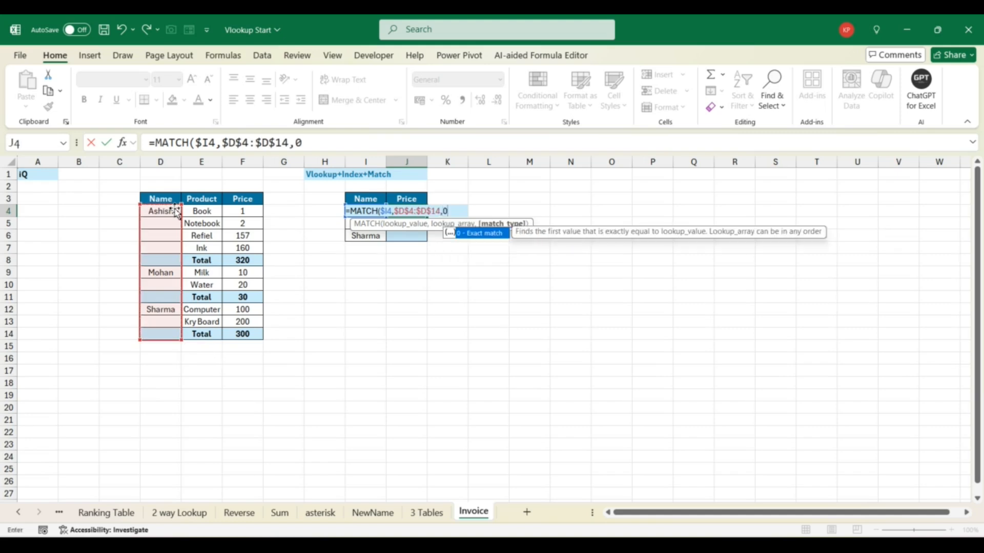
{"action": "type", "text": ")"}
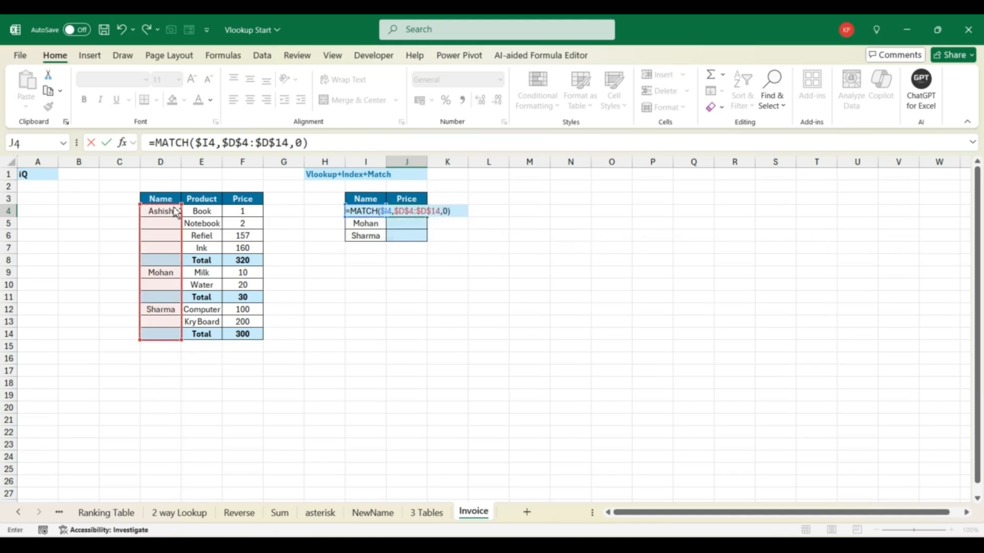
Step: Enter J4's MATCH as an array formula and fill it down through J6
{"action": "key", "text": "ctrl+shift+Return"}
{"action": "key", "text": "shift+Down"}
{"action": "key", "text": "shift+Down"}
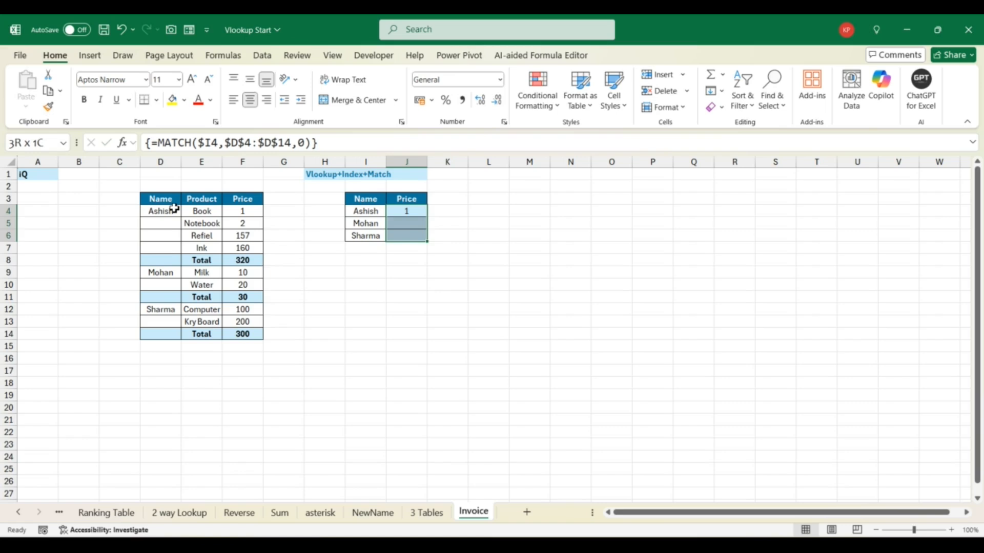
{"action": "key", "text": "ctrl+d"}
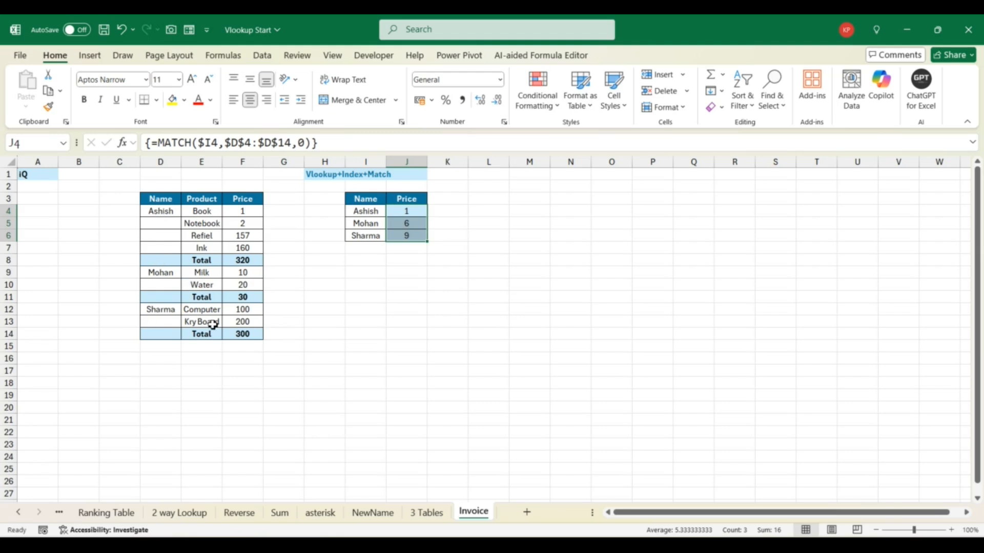
Step: Wrap J4's MATCH in INDEX with array $E$4:$E$14 and enter it as an array formula
{"action": "left_click", "coordinate": [414, 208]}
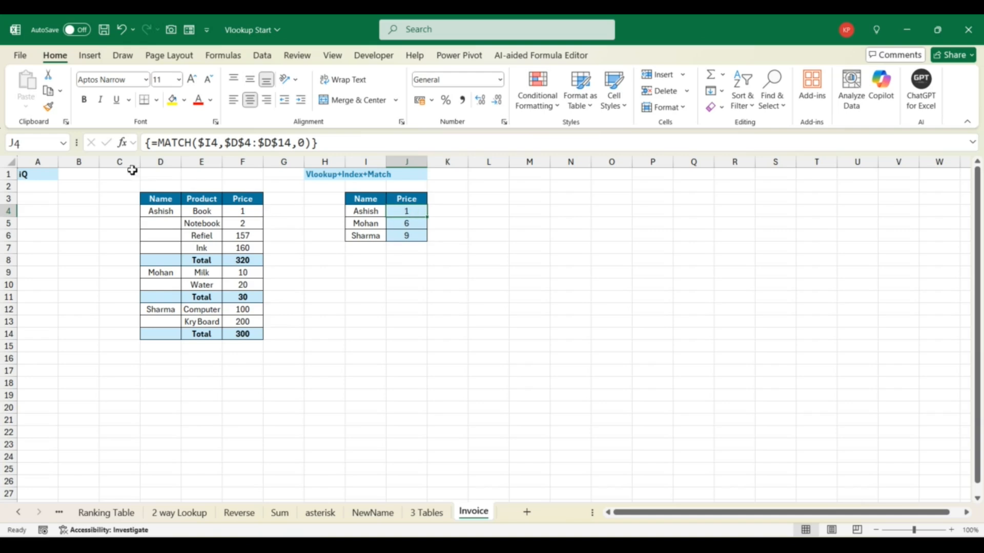
{"action": "left_click", "coordinate": [159, 143]}
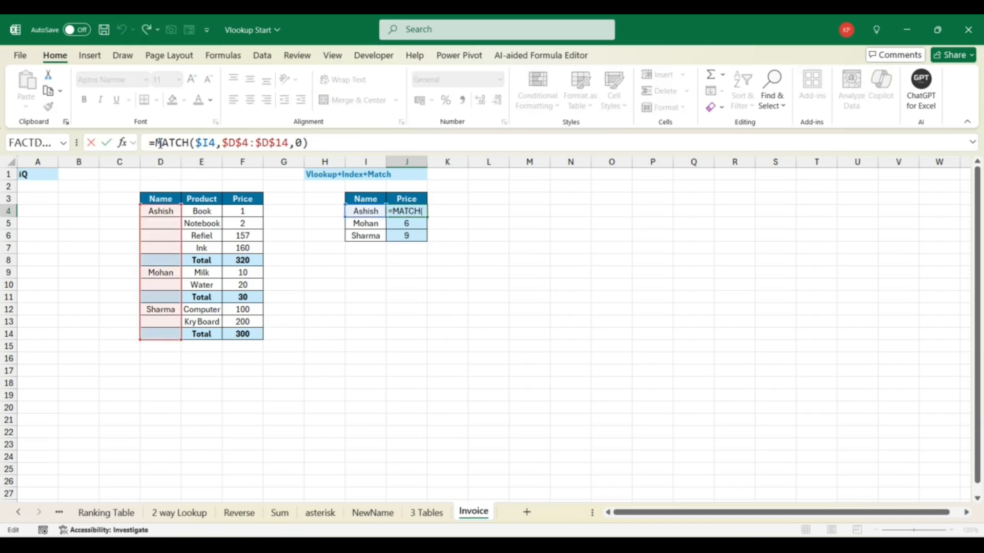
{"action": "type", "text": "in"}
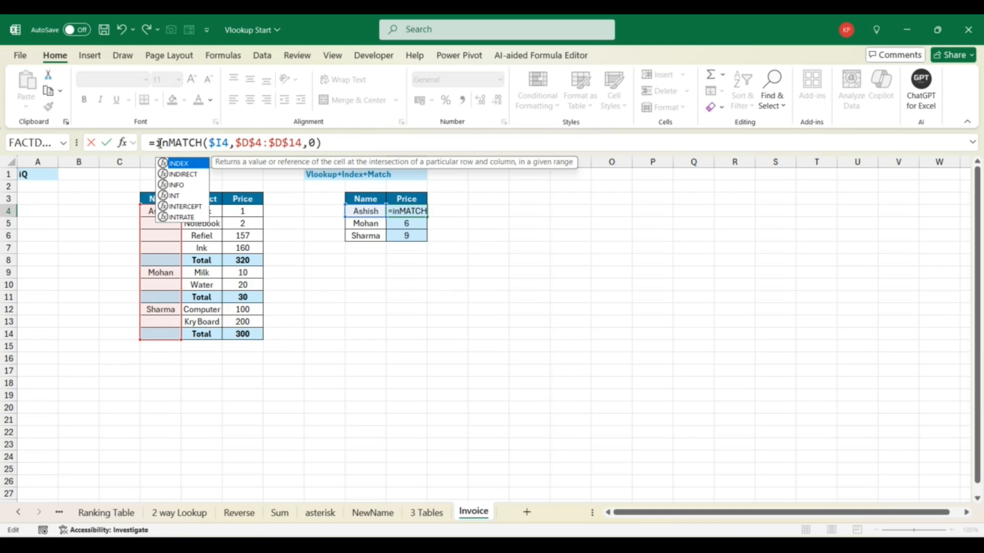
{"action": "key", "text": "Tab"}
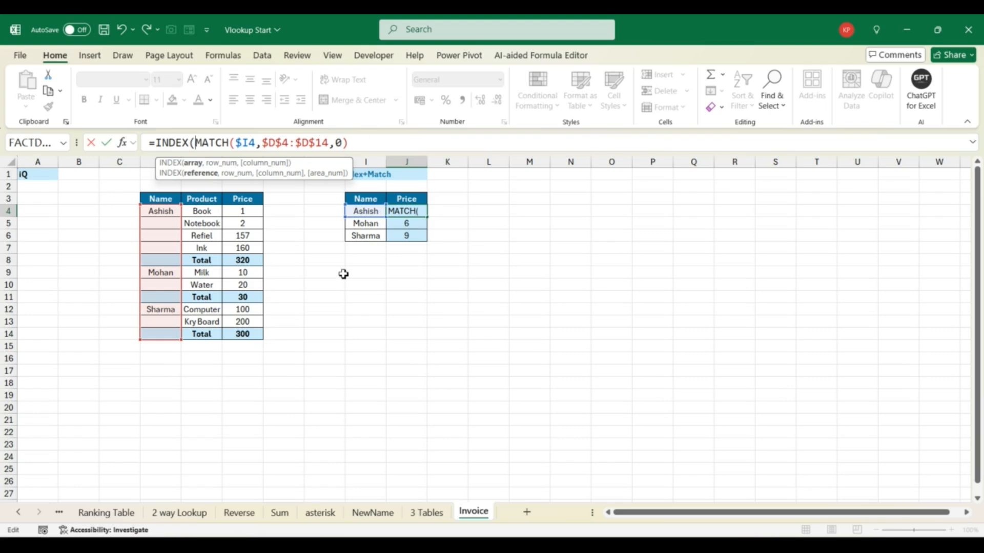
{"action": "left_click", "coordinate": [207, 213]}
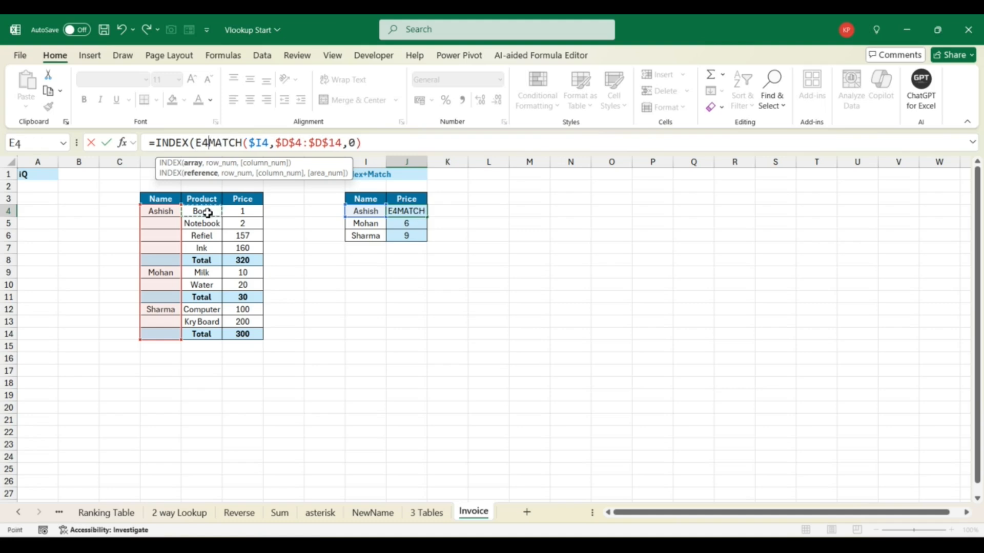
{"action": "key", "text": "ctrl+shift+Down"}
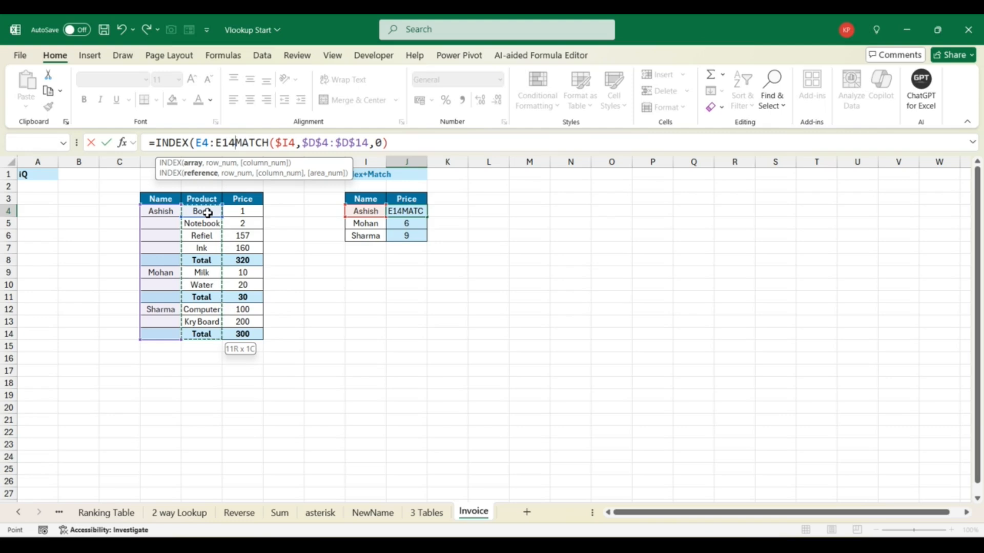
{"action": "key", "text": "F4"}
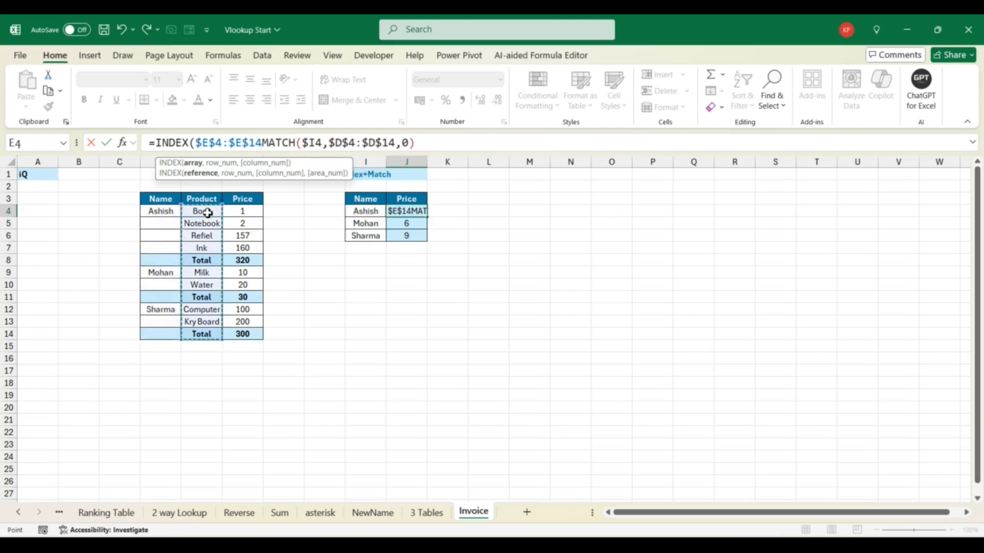
{"action": "type", "text": ","}
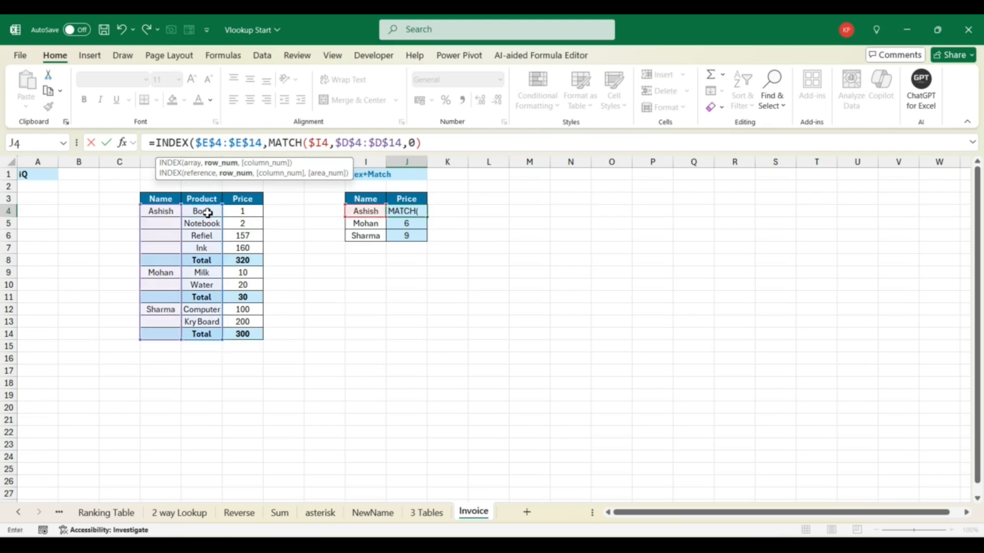
{"action": "left_click", "coordinate": [436, 143]}
{"action": "key", "text": "ctrl+shift+Return"}
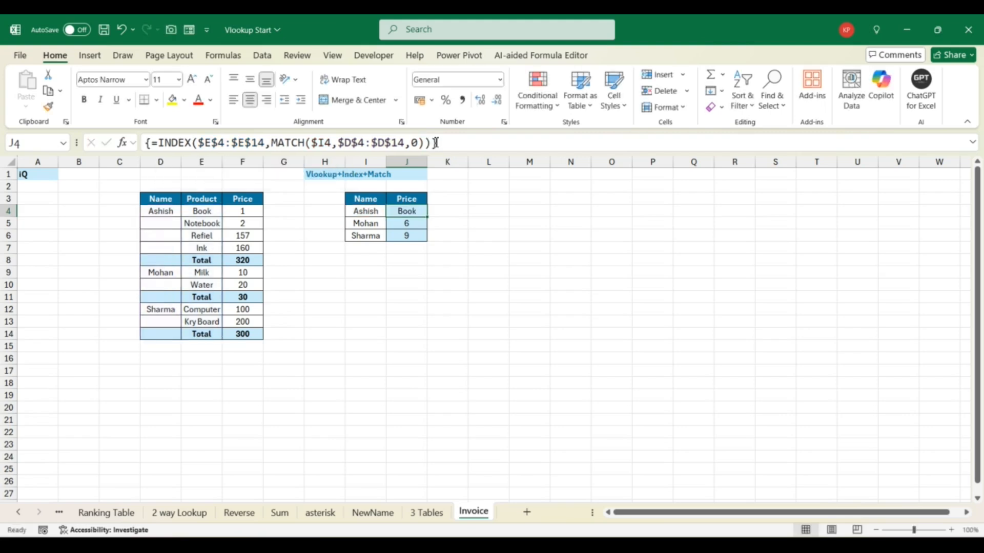
Step: Fill J4's INDEX-MATCH formula down through J6 and check the results against each name's first product
{"action": "key", "text": "shift+Down"}
{"action": "key", "text": "shift+Down"}
{"action": "key", "text": "ctrl+d"}
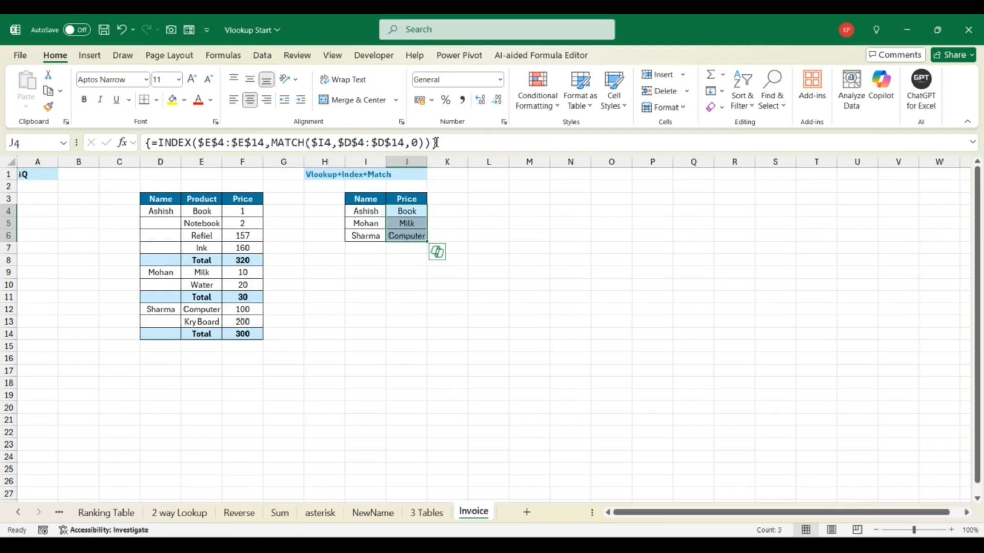
{"action": "left_click", "coordinate": [201, 209]}
{"action": "left_click", "coordinate": [204, 272]}
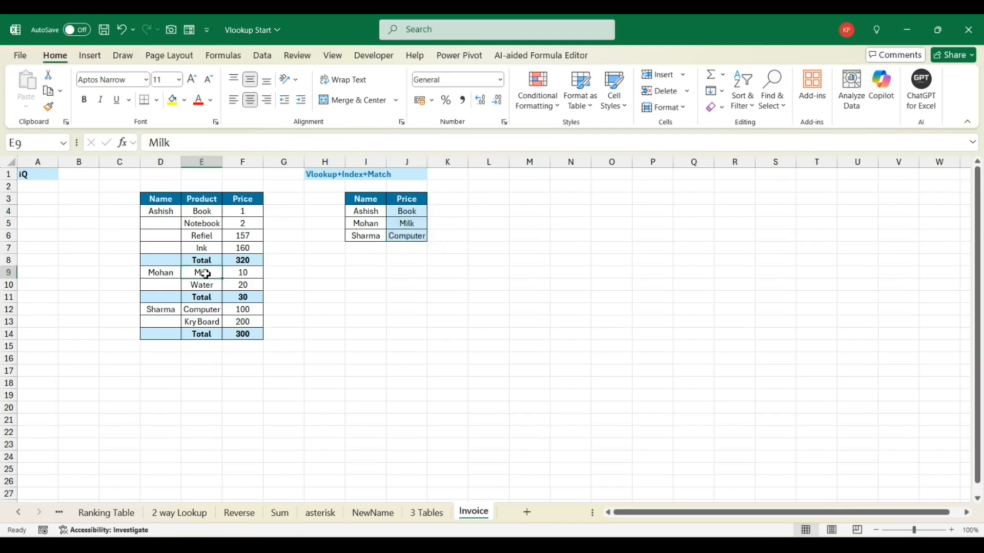
{"action": "left_click", "coordinate": [205, 307]}
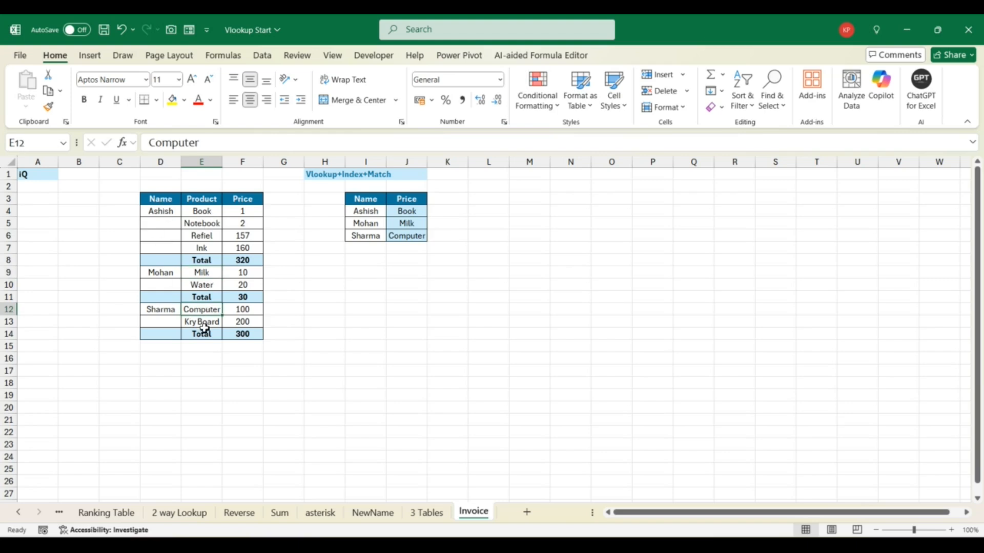
Step: Wrap J4's INDEX-MATCH formula in VLOOKUP with "Total" as the lookup value
{"action": "left_click", "coordinate": [401, 211]}
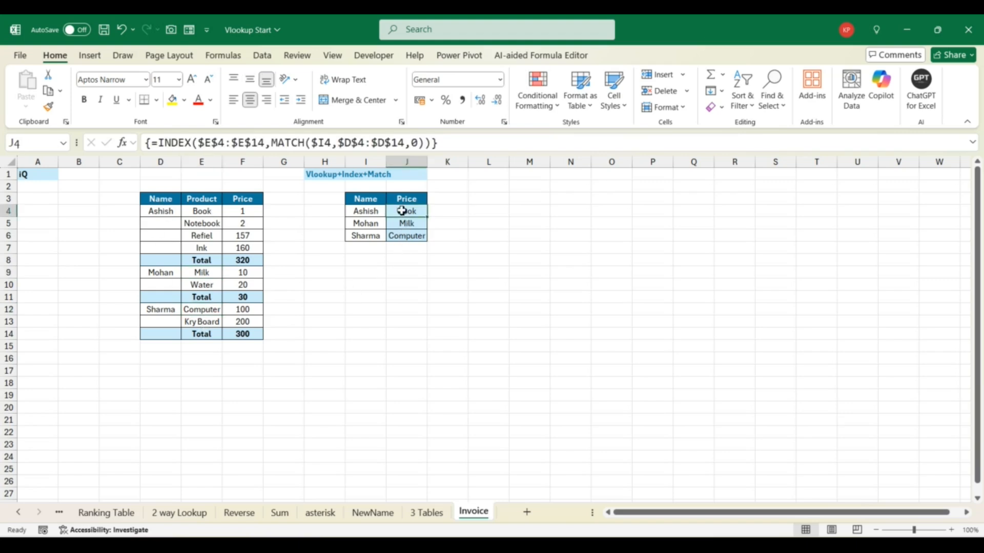
{"action": "left_click", "coordinate": [160, 142]}
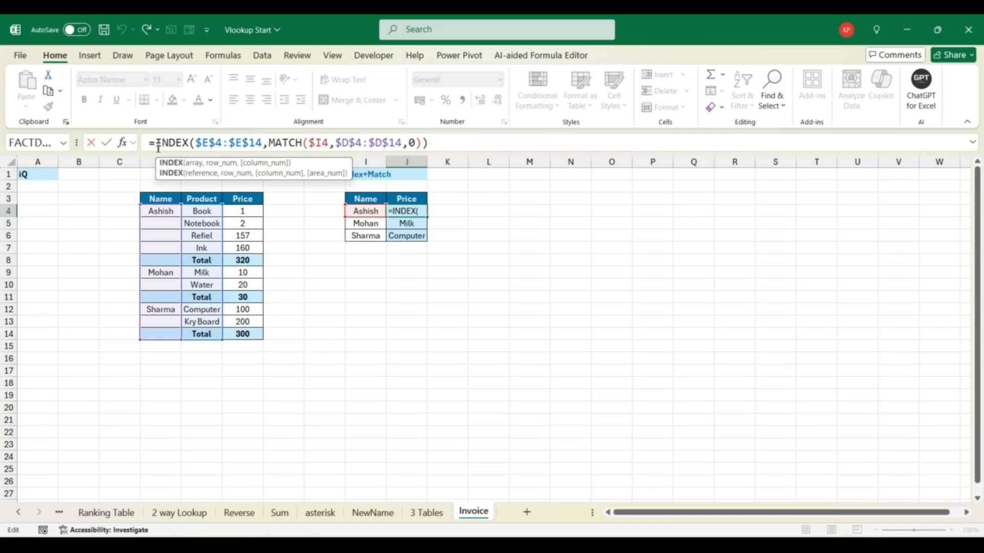
{"action": "left_click", "coordinate": [155, 143]}
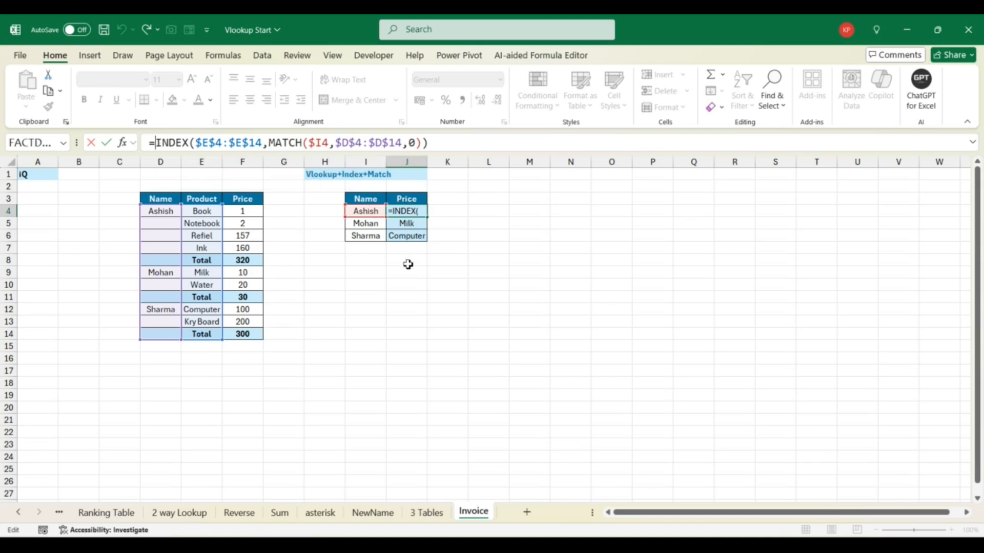
{"action": "type", "text": "v"}
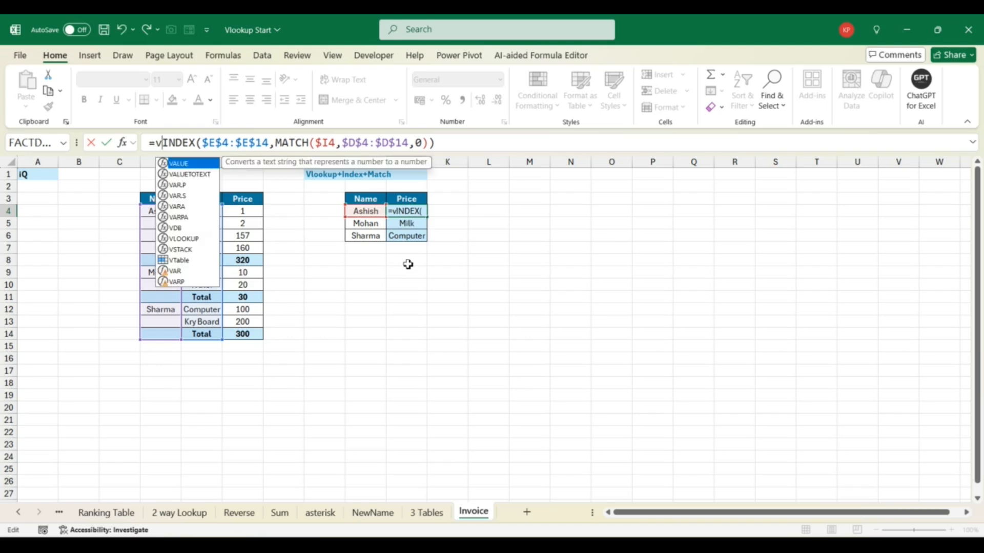
{"action": "type", "text": "l"}
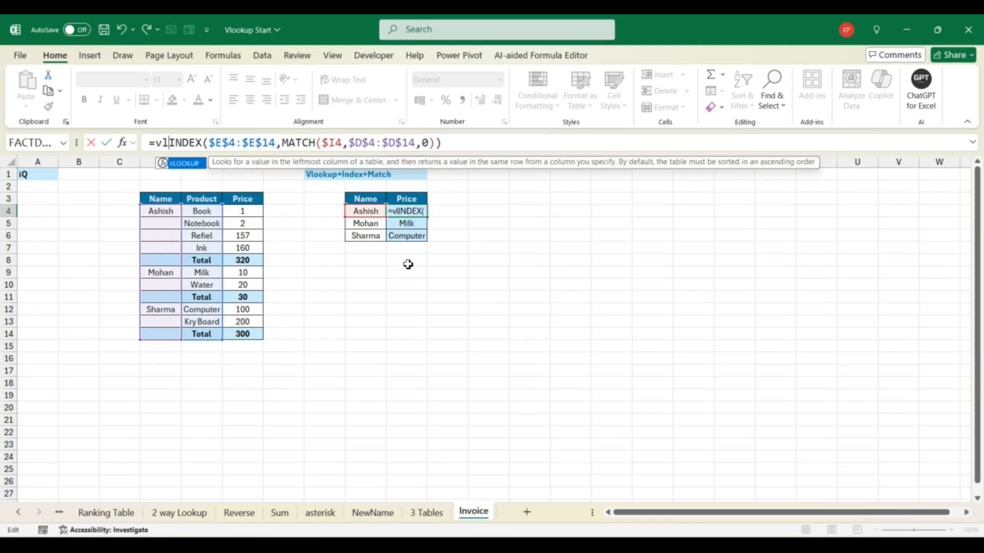
{"action": "key", "text": "Tab"}
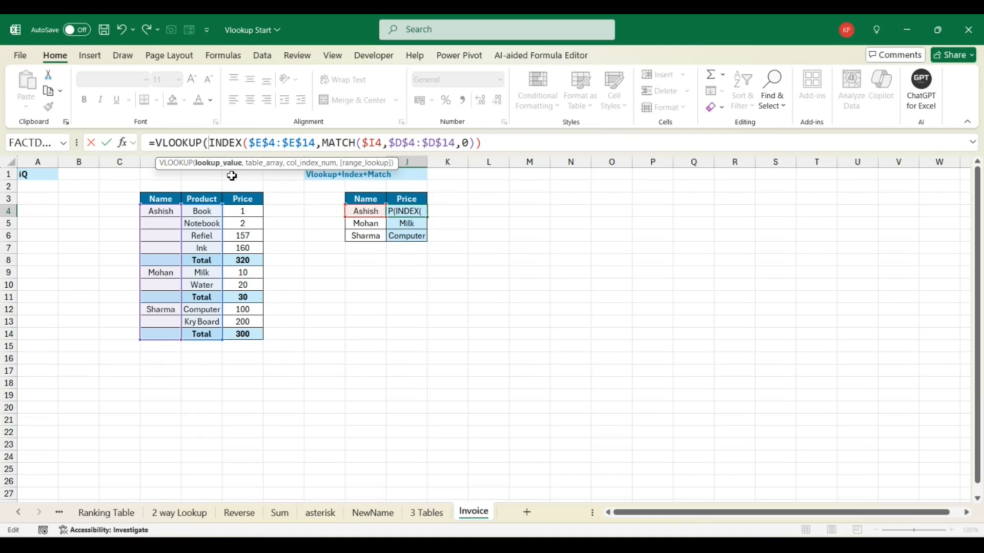
{"action": "type", "text": "\"Total"}
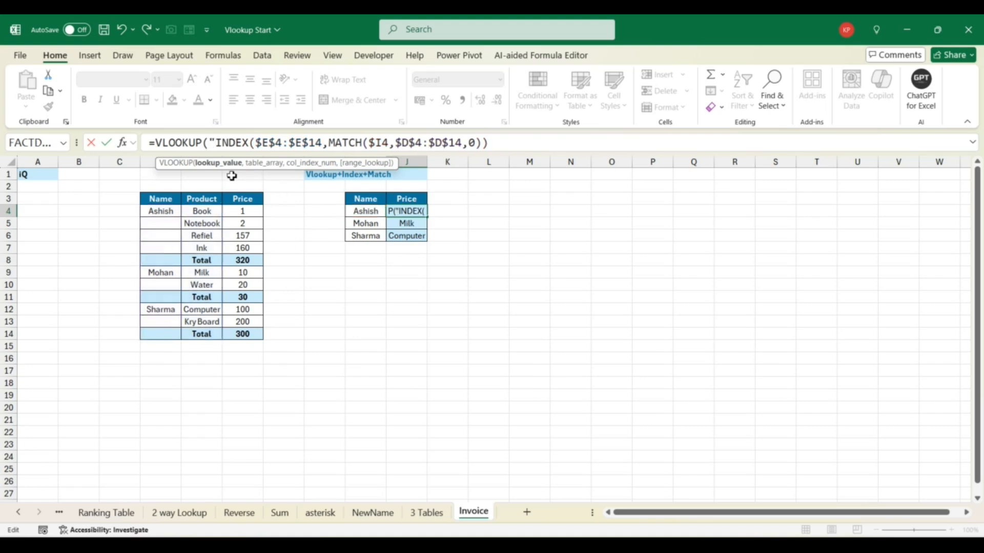
{"action": "type", "text": "\""}
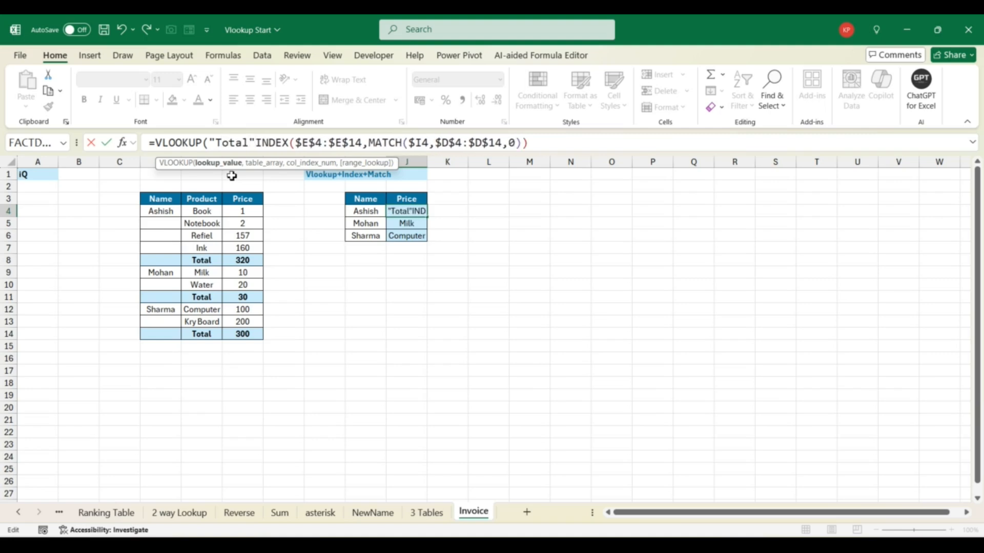
{"action": "type", "text": ","}
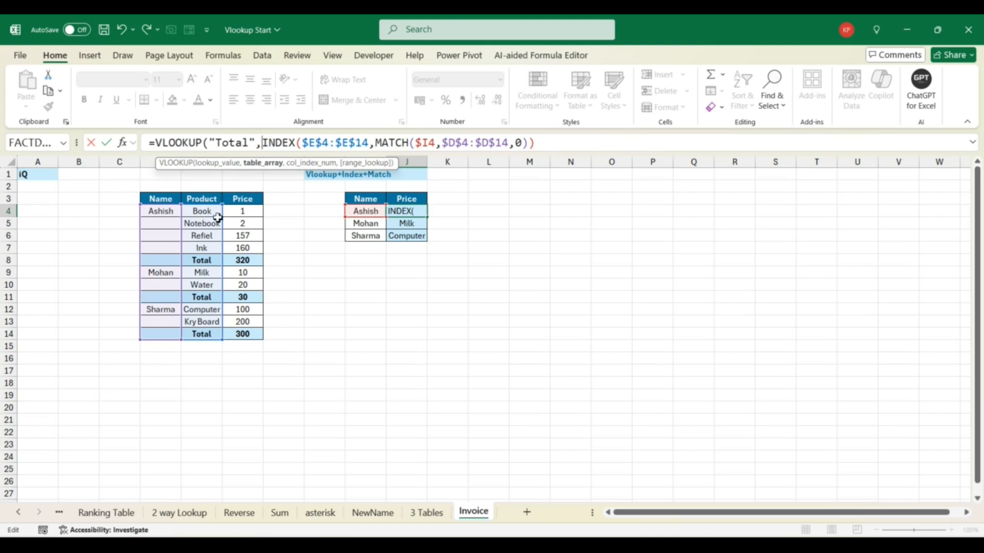
Step: Evaluate the INDEX-MATCH part inside J4's VLOOKUP to inspect what it returns, and restore the formula text
{"action": "left_click_drag", "start_coordinate": [268, 144], "coordinate": [489, 144]}
{"action": "left_click", "coordinate": [259, 142]}
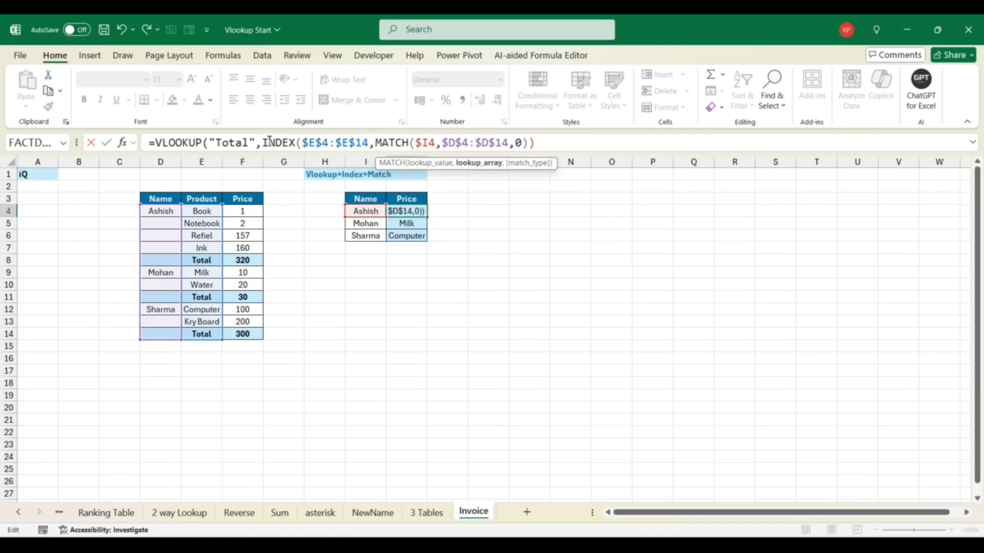
{"action": "left_click_drag", "start_coordinate": [545, 144], "coordinate": [262, 144]}
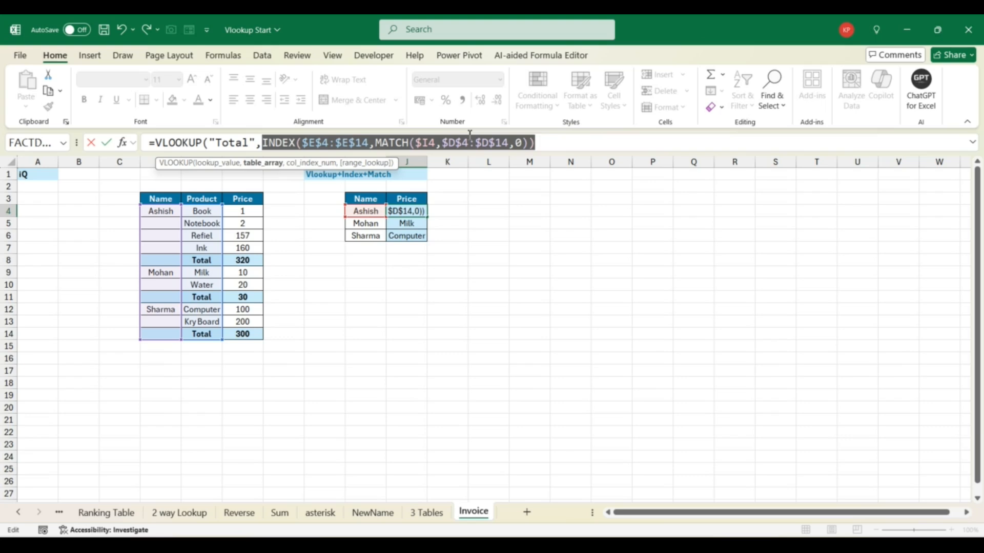
{"action": "key", "text": "F9"}
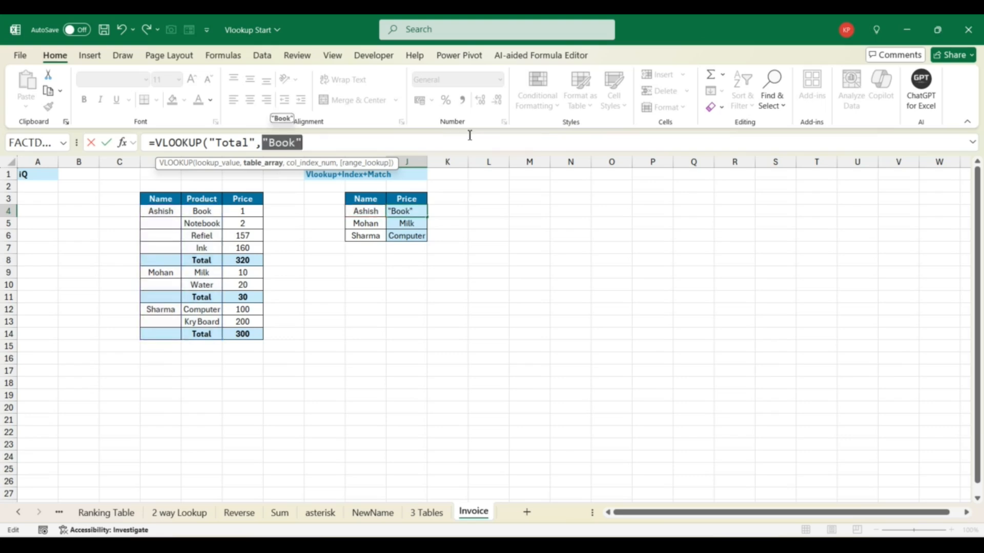
{"action": "key", "text": "ctrl+z"}
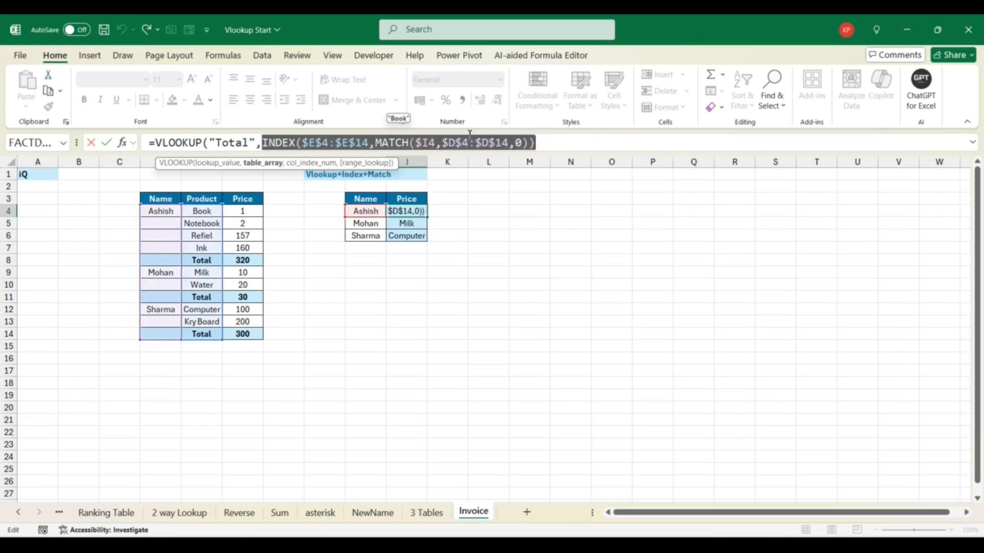
Step: Extend J4's VLOOKUP table array from the INDEX result to the last price cell by appending :$F$14
{"action": "left_click", "coordinate": [558, 147]}
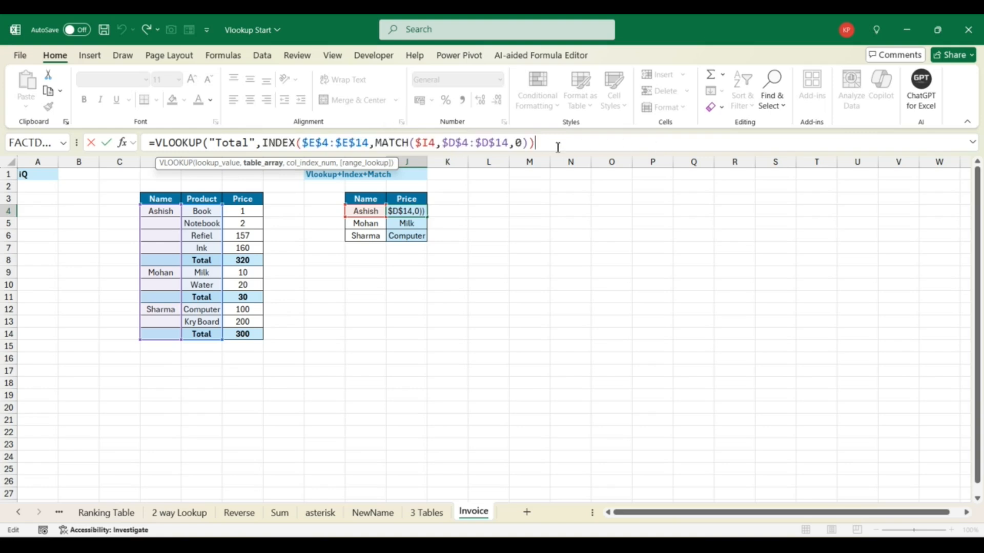
{"action": "type", "text": ":"}
{"action": "type", "text": "F14"}
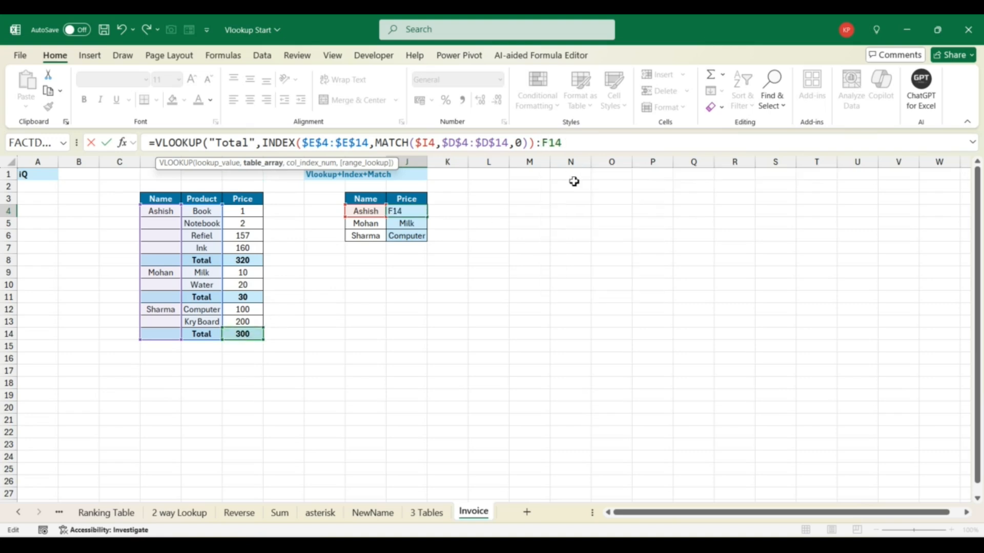
{"action": "key", "text": "F4"}
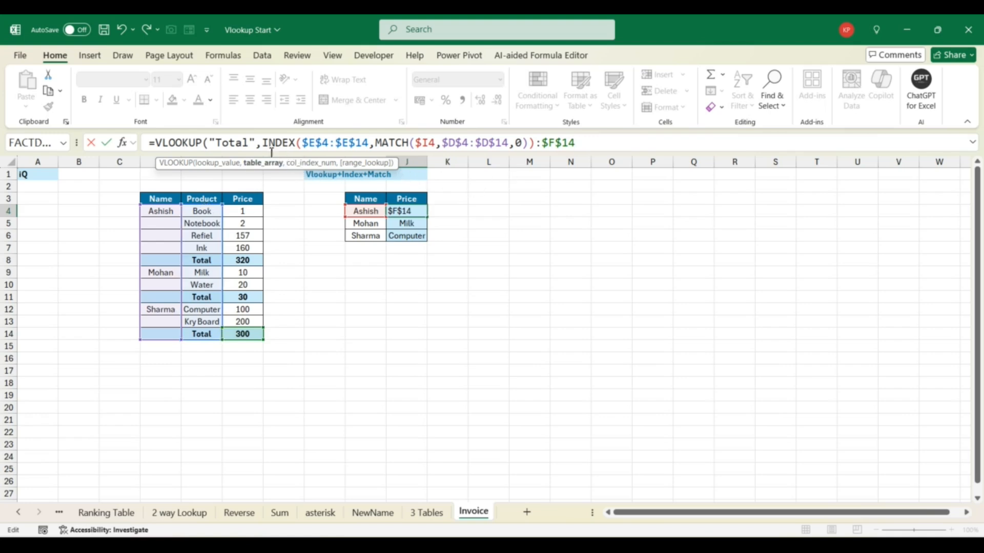
Step: Evaluate the full INDEX:$F$14 table array in an expanded formula bar to inspect its contents, and restore the formula
{"action": "left_click_drag", "start_coordinate": [263, 143], "coordinate": [656, 139]}
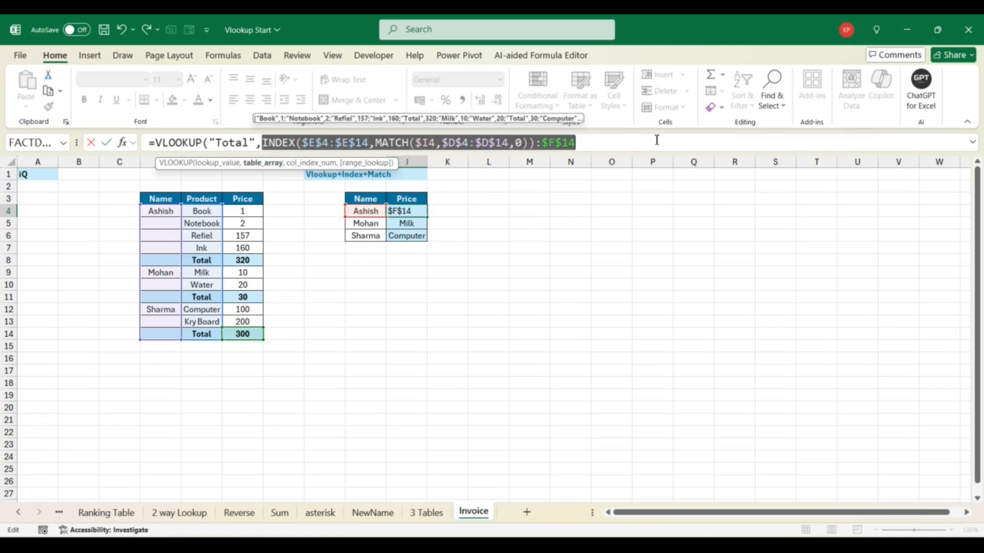
{"action": "key", "text": "F9"}
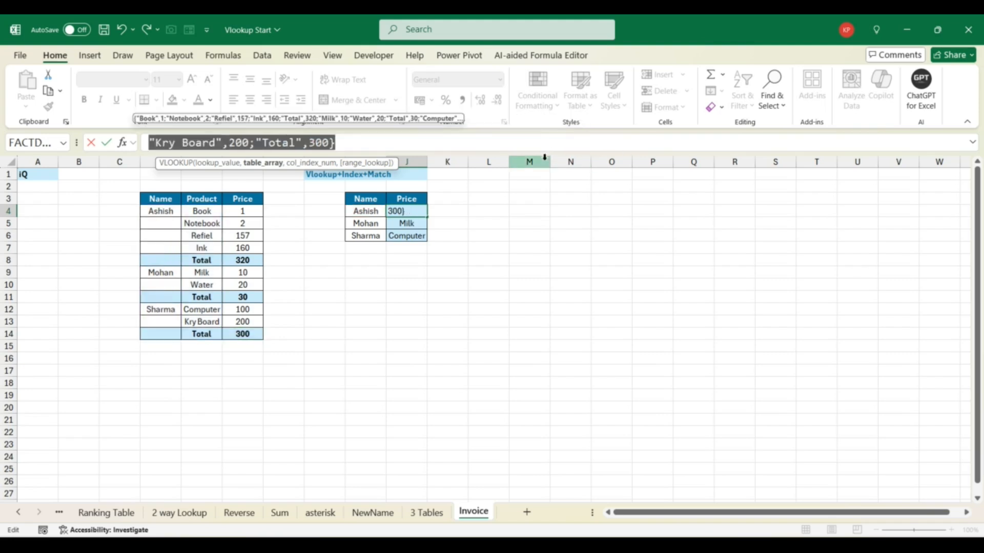
{"action": "key", "text": "ctrl+shift+u"}
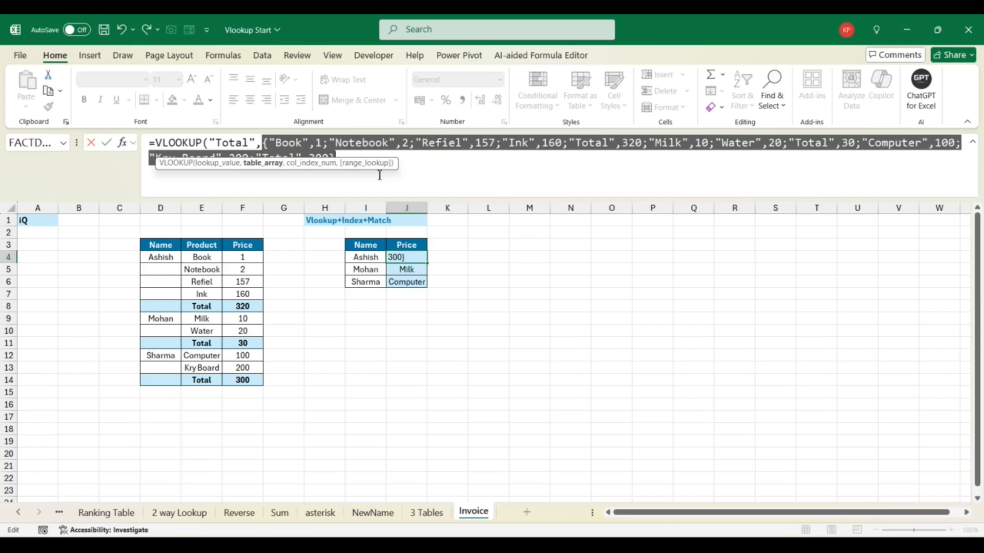
{"action": "key", "text": "ctrl+z"}
Step: Complete J4's VLOOKUP with column index 2 and exact match 0, and enter it as an array formula
{"action": "left_click", "coordinate": [598, 146]}
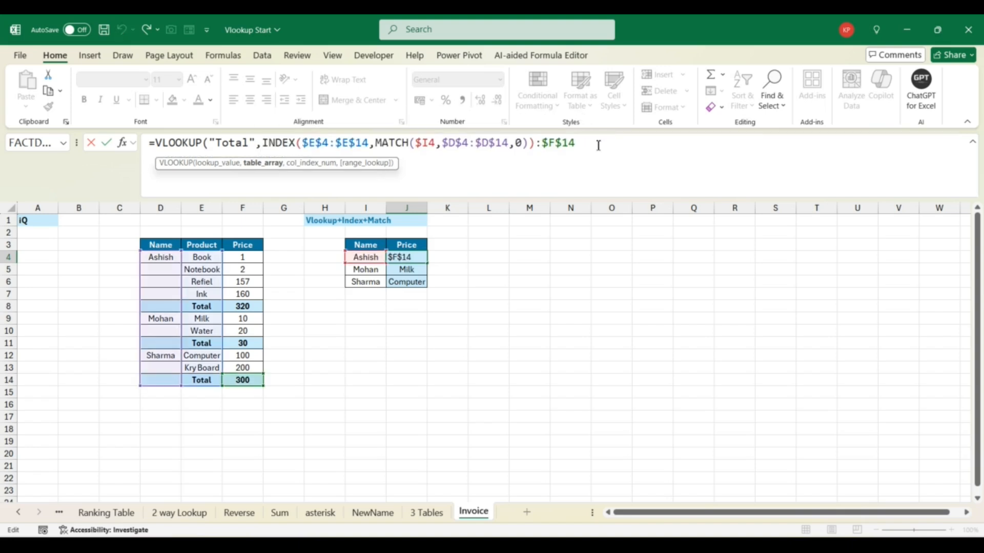
{"action": "type", "text": ","}
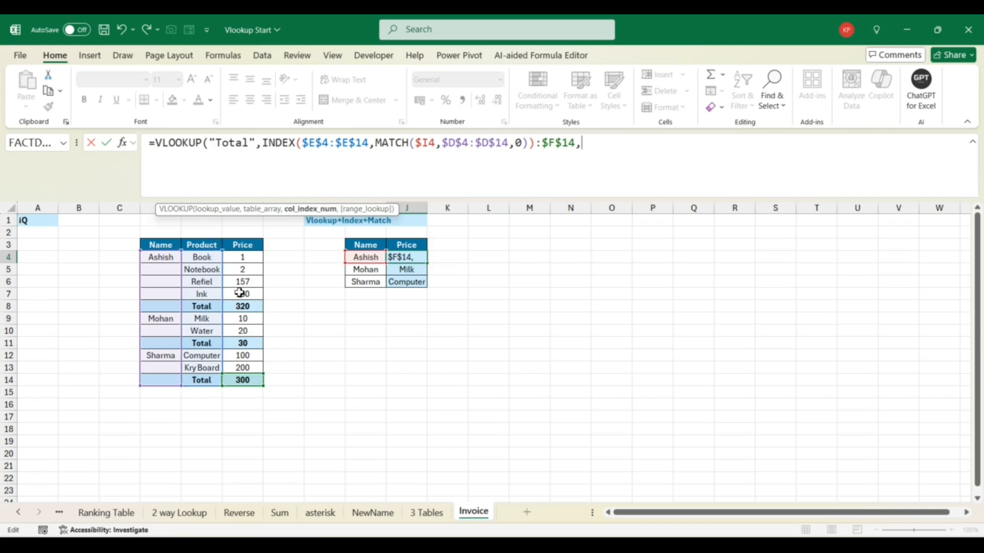
{"action": "type", "text": "2,0"}
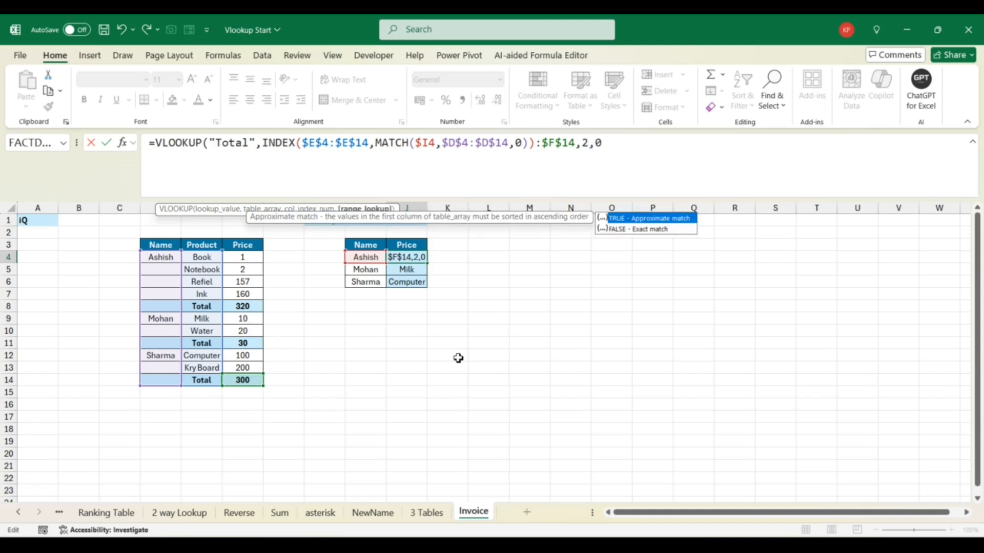
{"action": "type", "text": ")"}
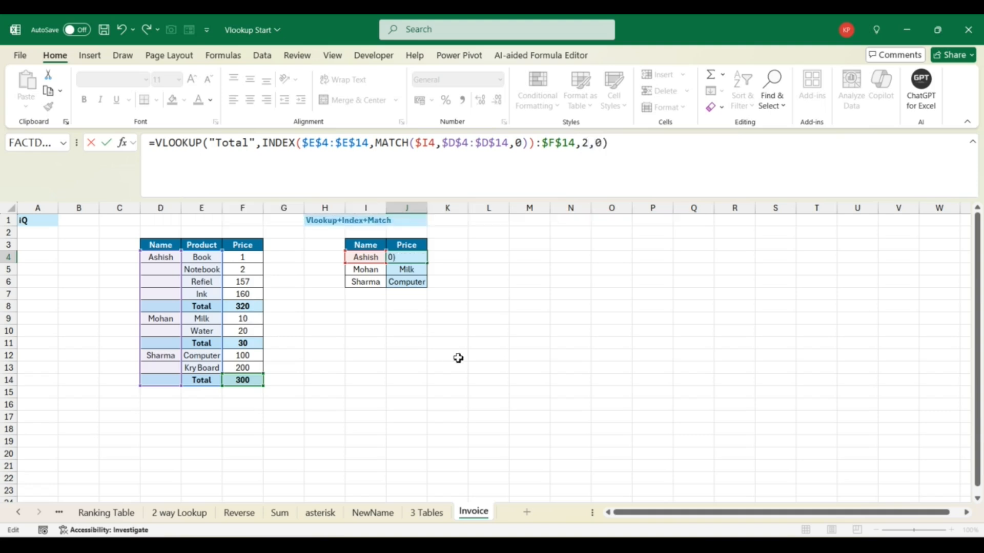
{"action": "key", "text": "ctrl+shift+Return"}
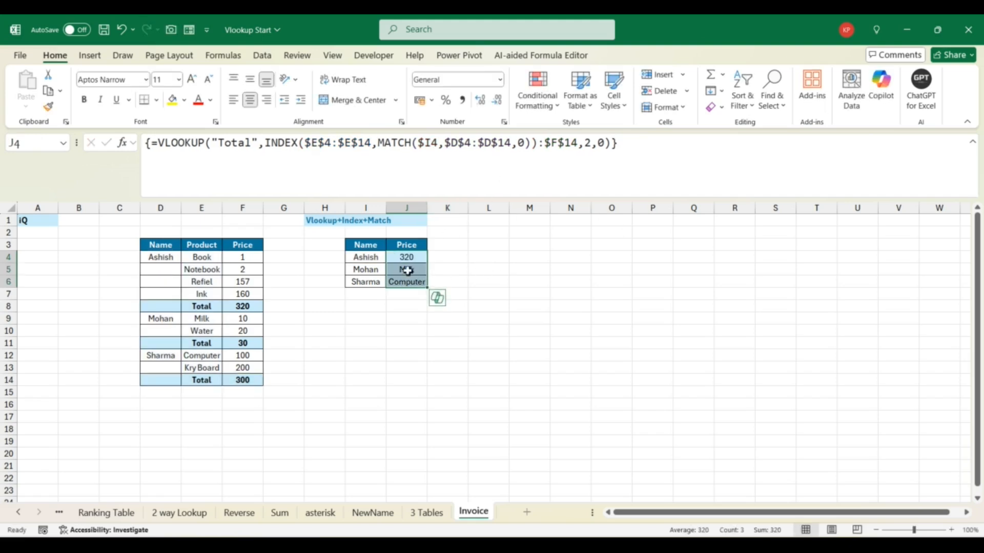